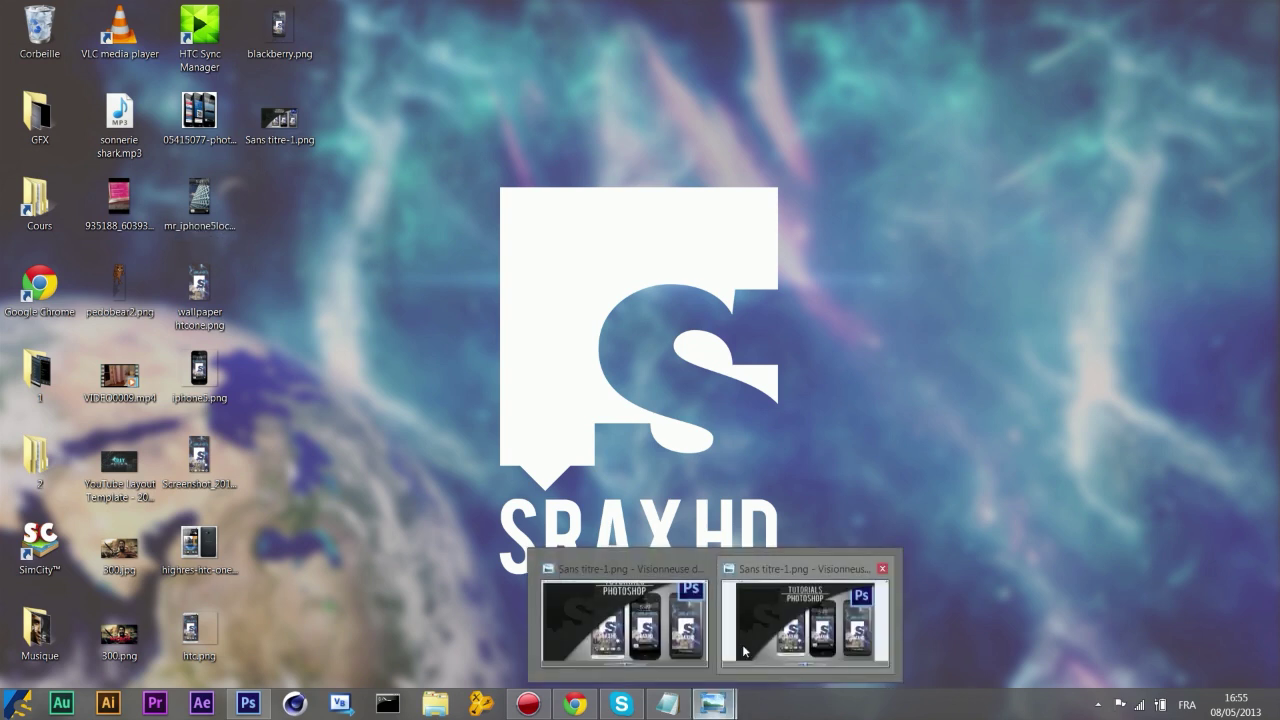
Bring up the phone mockup preview, then shrink and hide the photo viewer.
left_click(742, 644)
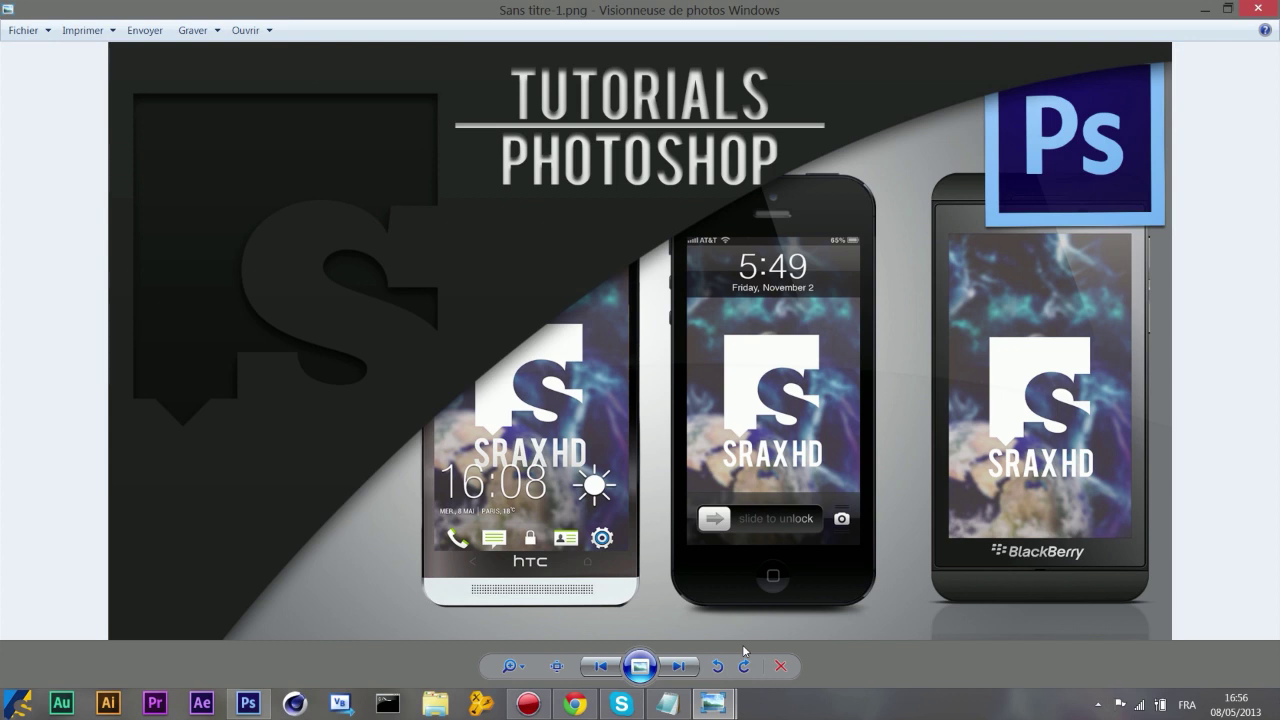
double_click(1180, 8)
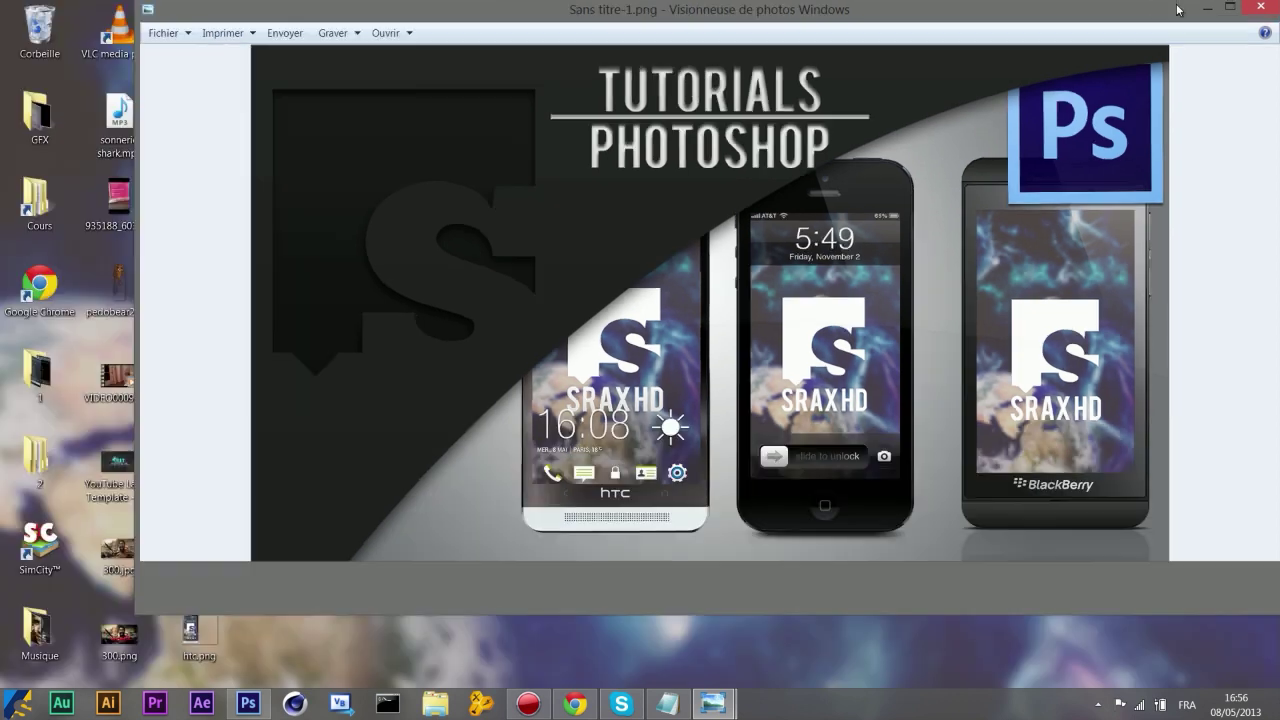
left_click(1200, 15)
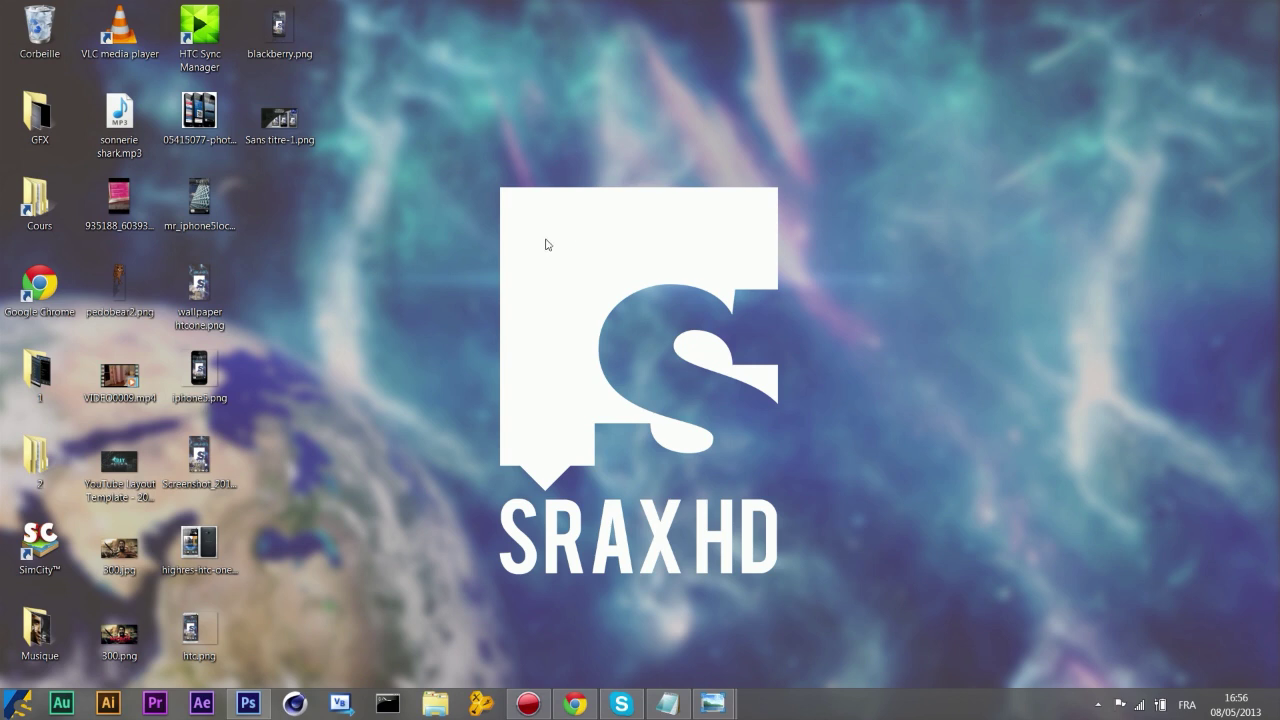
Close iphone5.psd, Fatal Designs pack, Sans titre-1 and htc without saving, then return to Chrome.
left_click(243, 706)
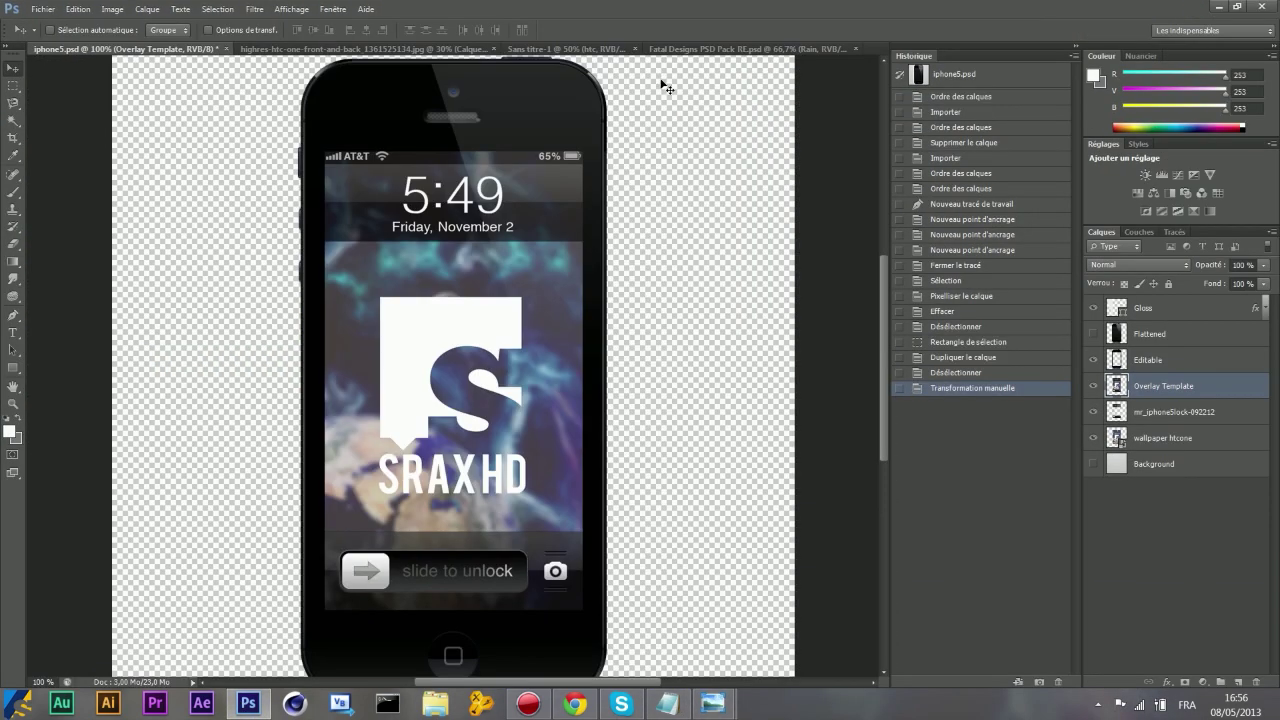
left_click(228, 48)
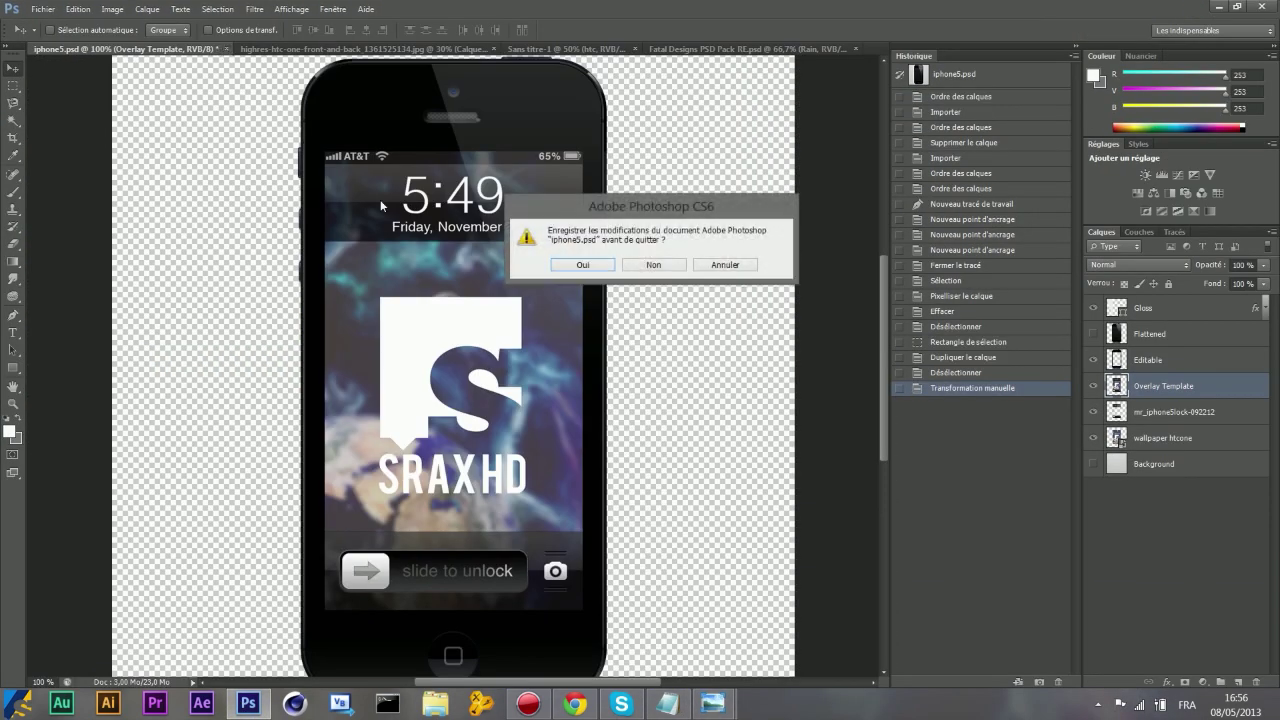
left_click(642, 266)
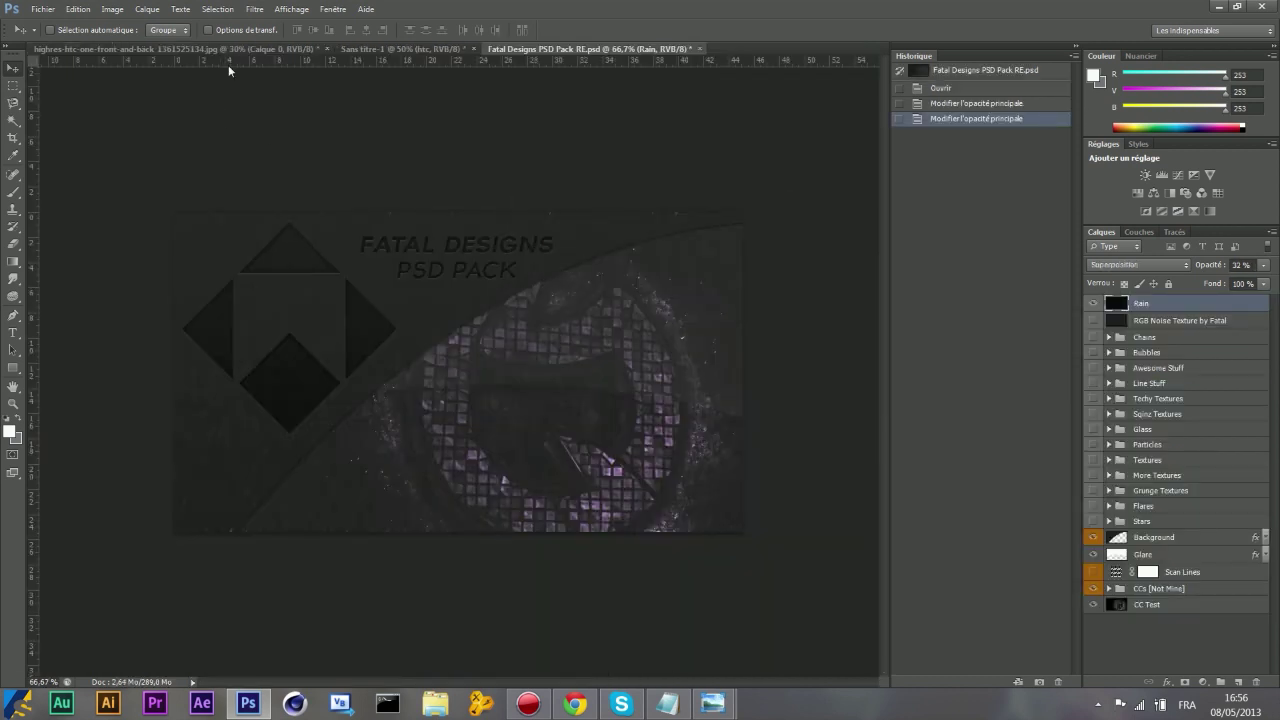
left_click(703, 49)
left_click(640, 265)
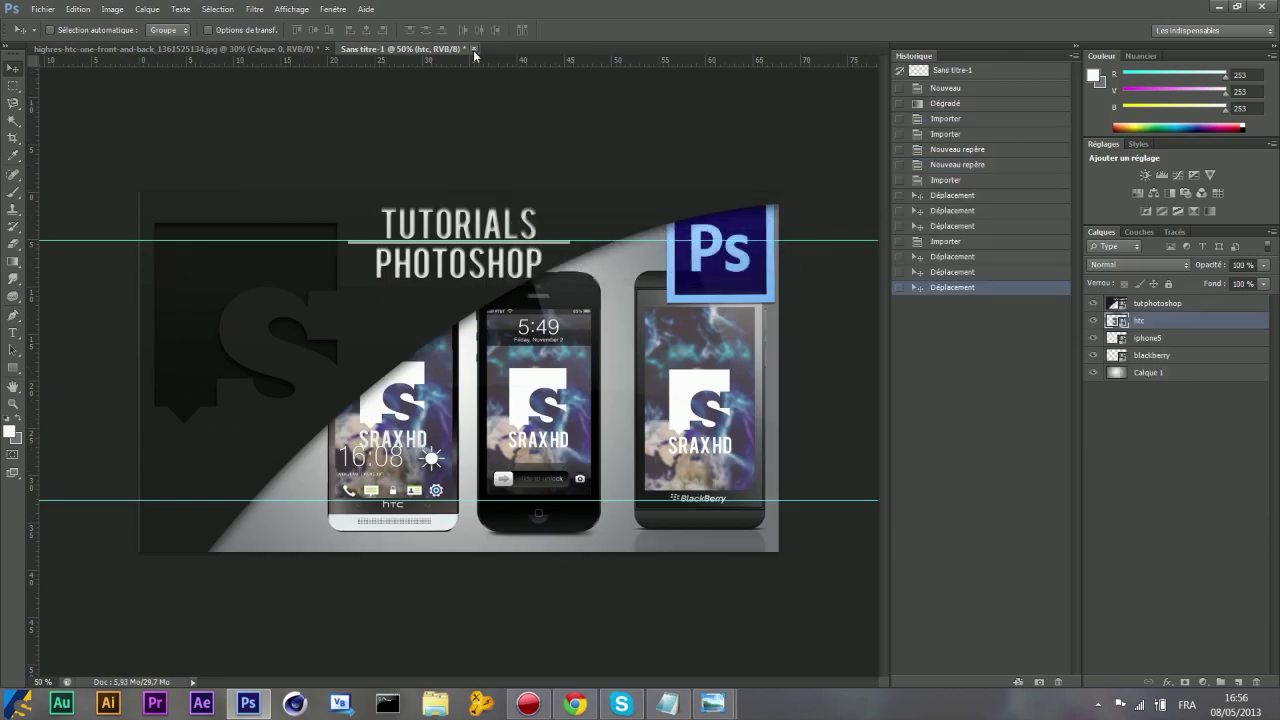
left_click(474, 49)
left_click(645, 268)
left_click(327, 49)
left_click(641, 268)
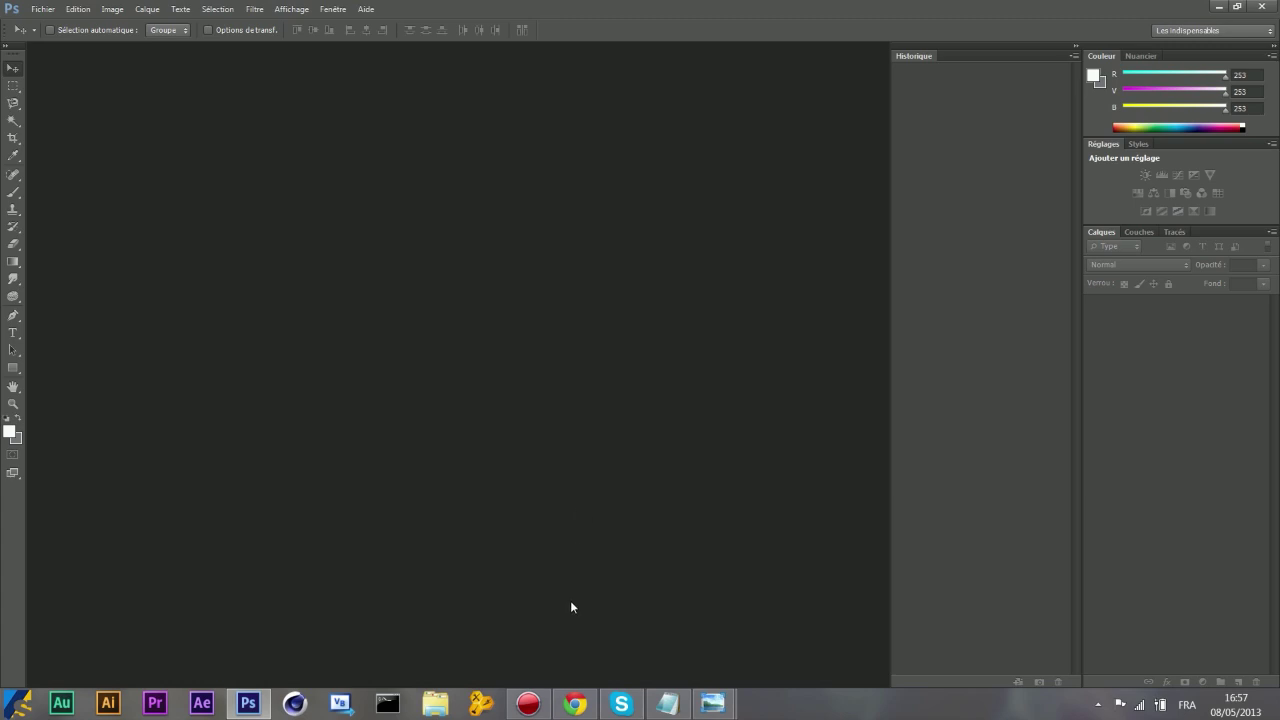
left_click(575, 705)
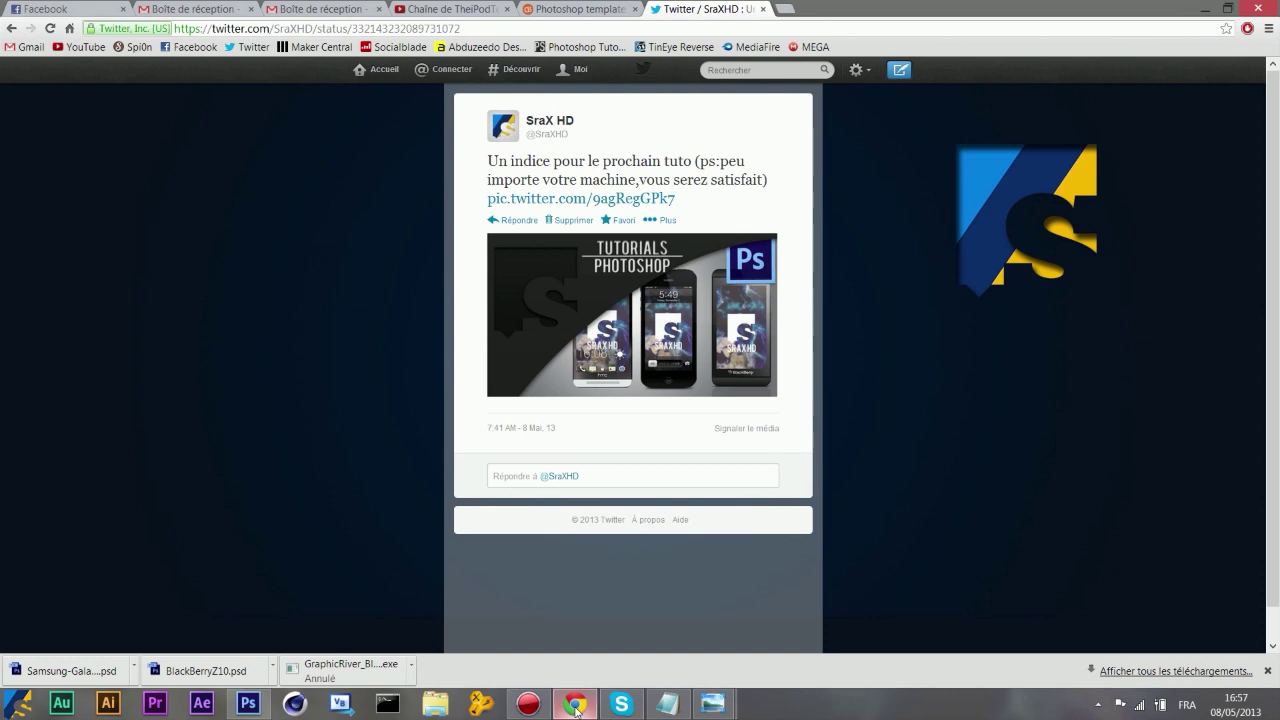
left_click(786, 9)
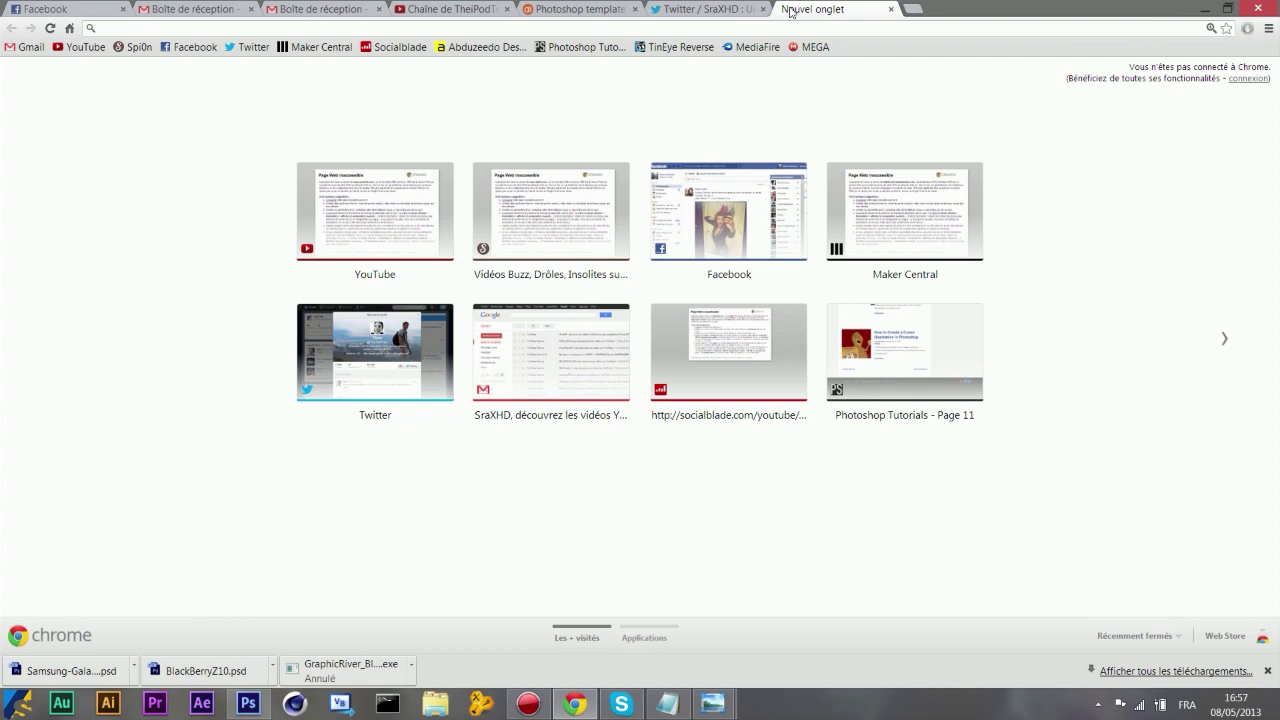
type("iphone ")
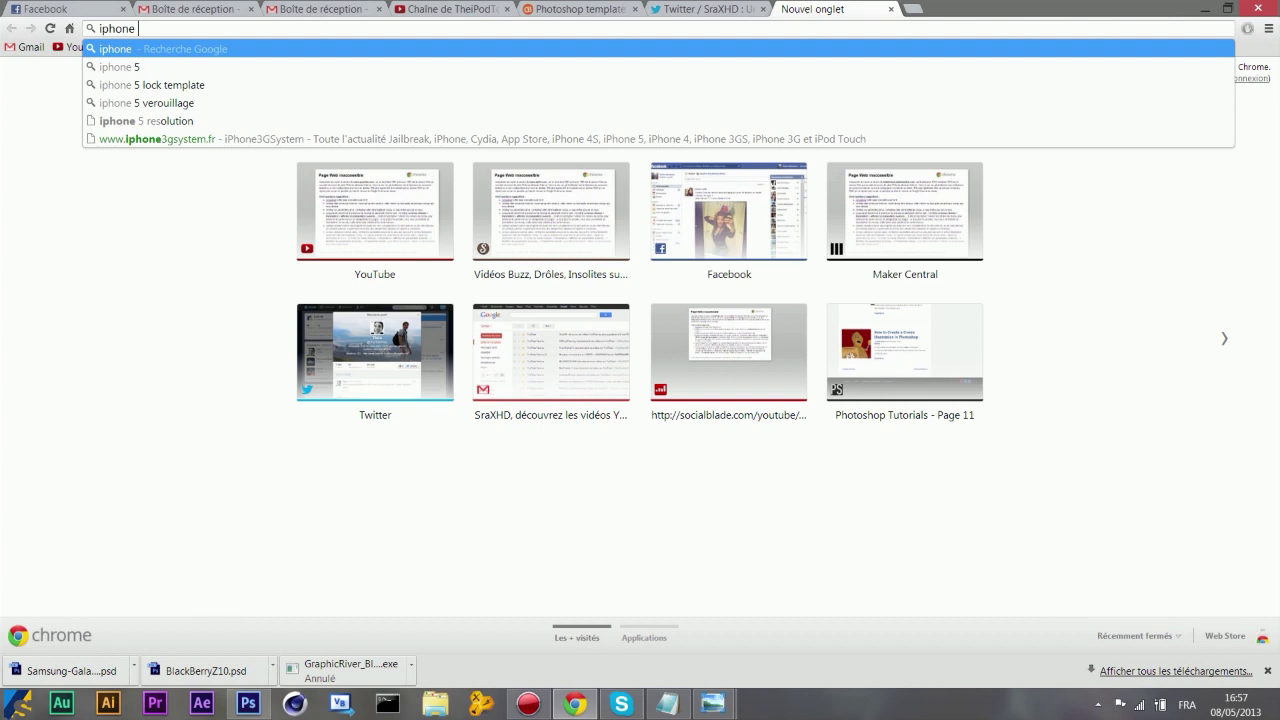
type("5 resolution")
key("Return")
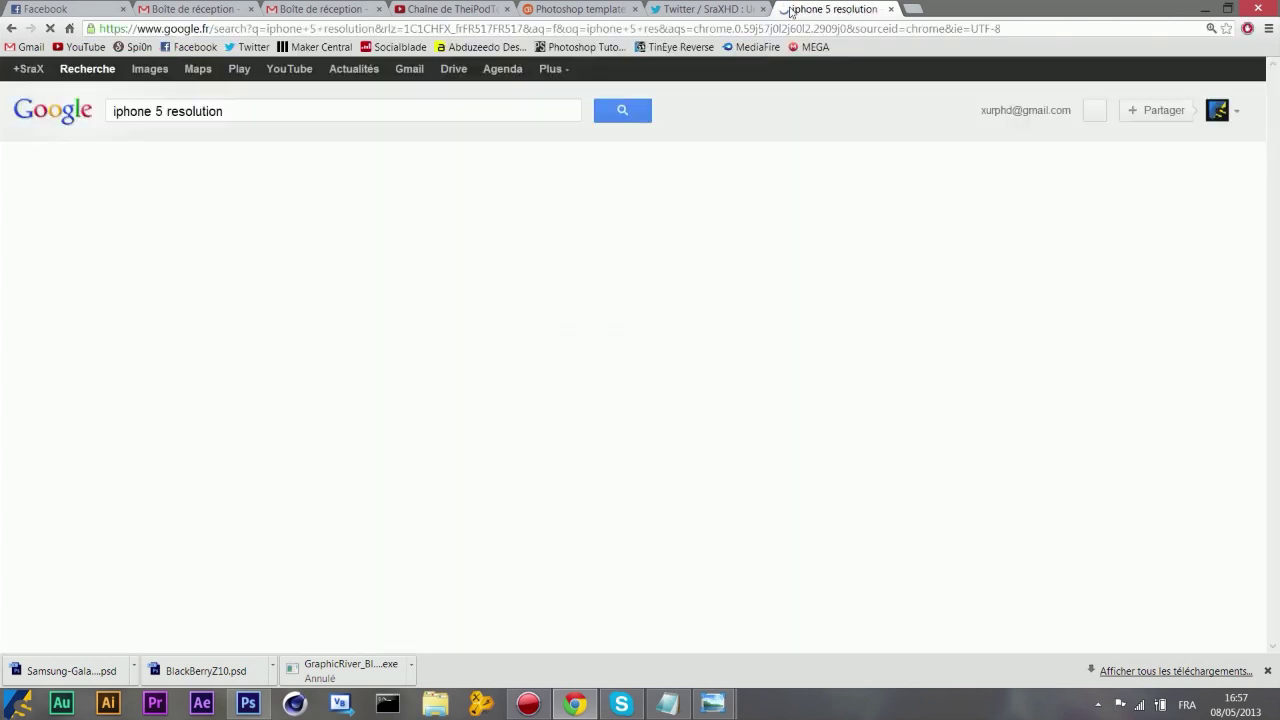
left_click(268, 237)
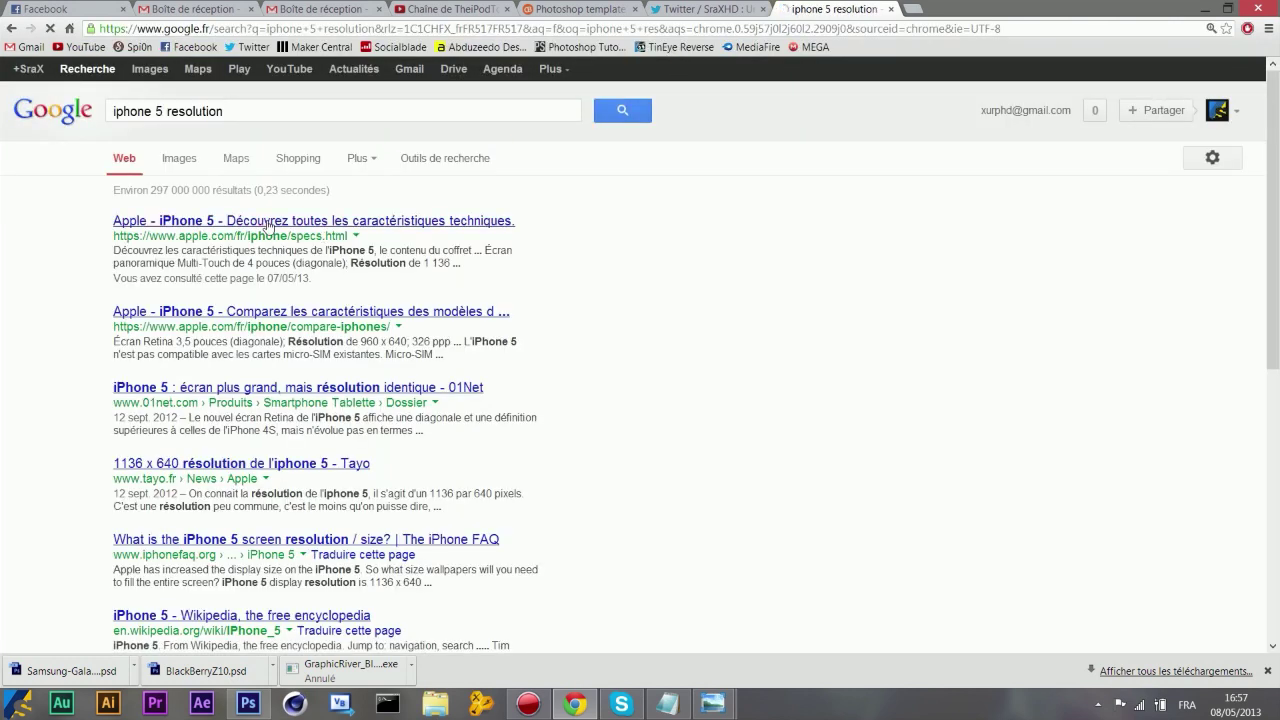
scroll(640, 355, "down", 8)
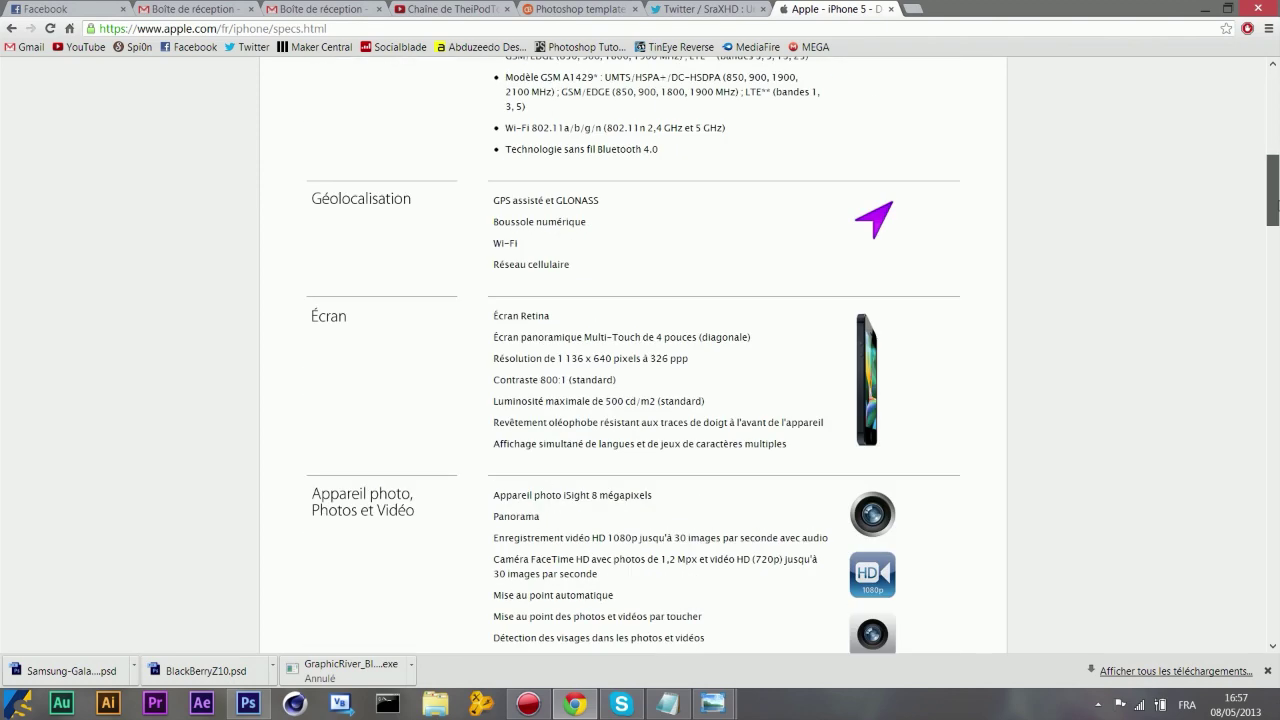
scroll(640, 355, "down", 5)
mouse_move(1276, 257)
left_mouse_down()
mouse_move(1276, 395)
mouse_move(1277, 135)
mouse_move(1277, 200)
left_mouse_up()
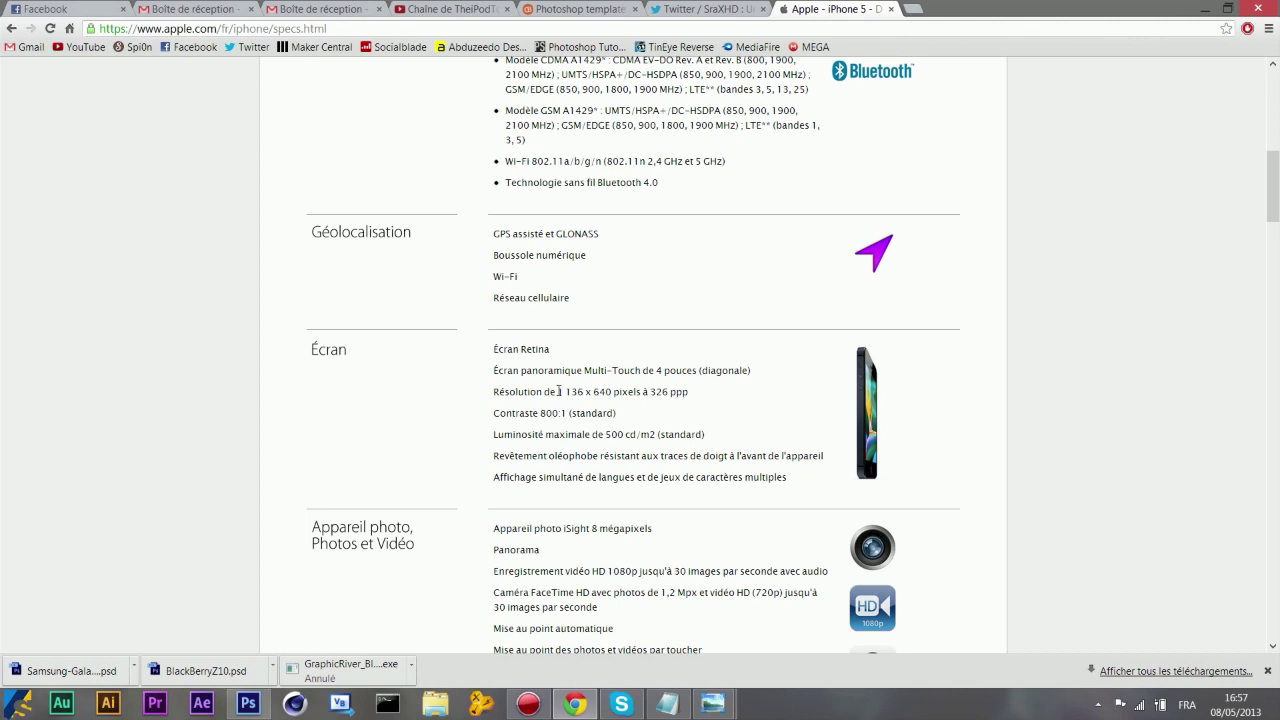
left_click_drag(557, 391, 607, 392)
Open the BlackBerry Z10 specs page (1280 x 768) in a new tab, then return to the iPhone 5 tab.
left_click(913, 9)
type("b")
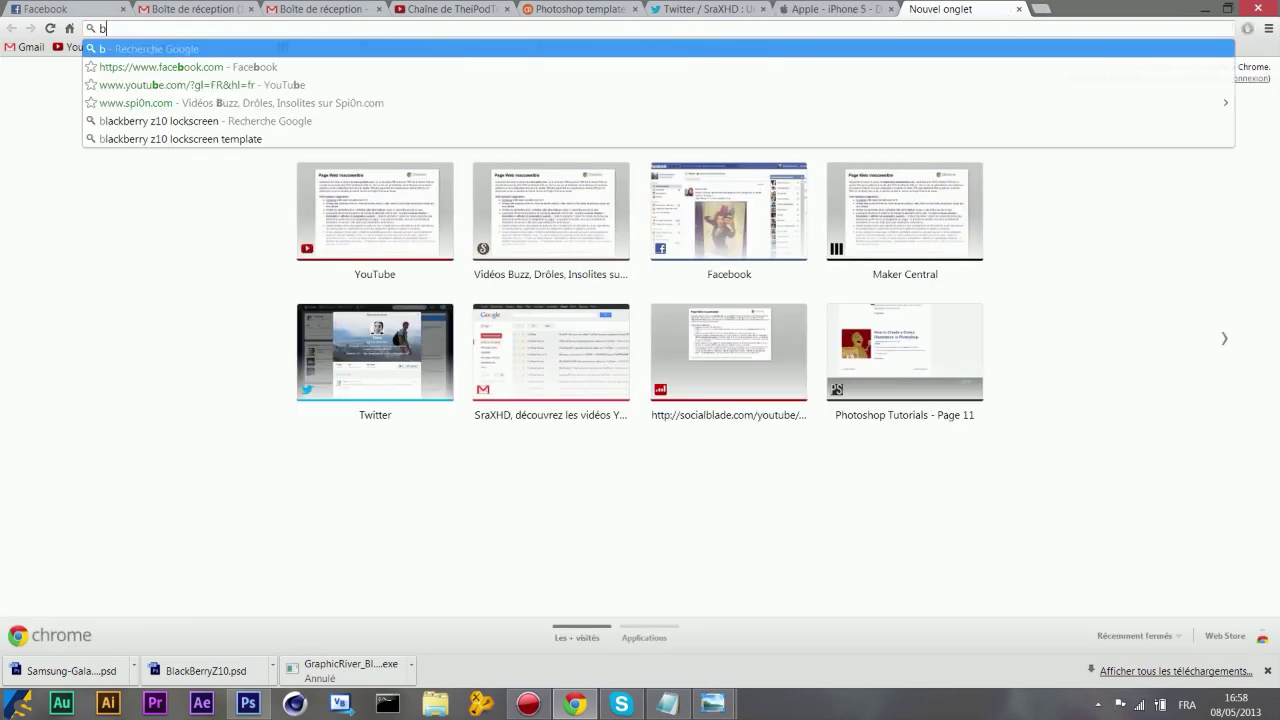
type("lackberry")
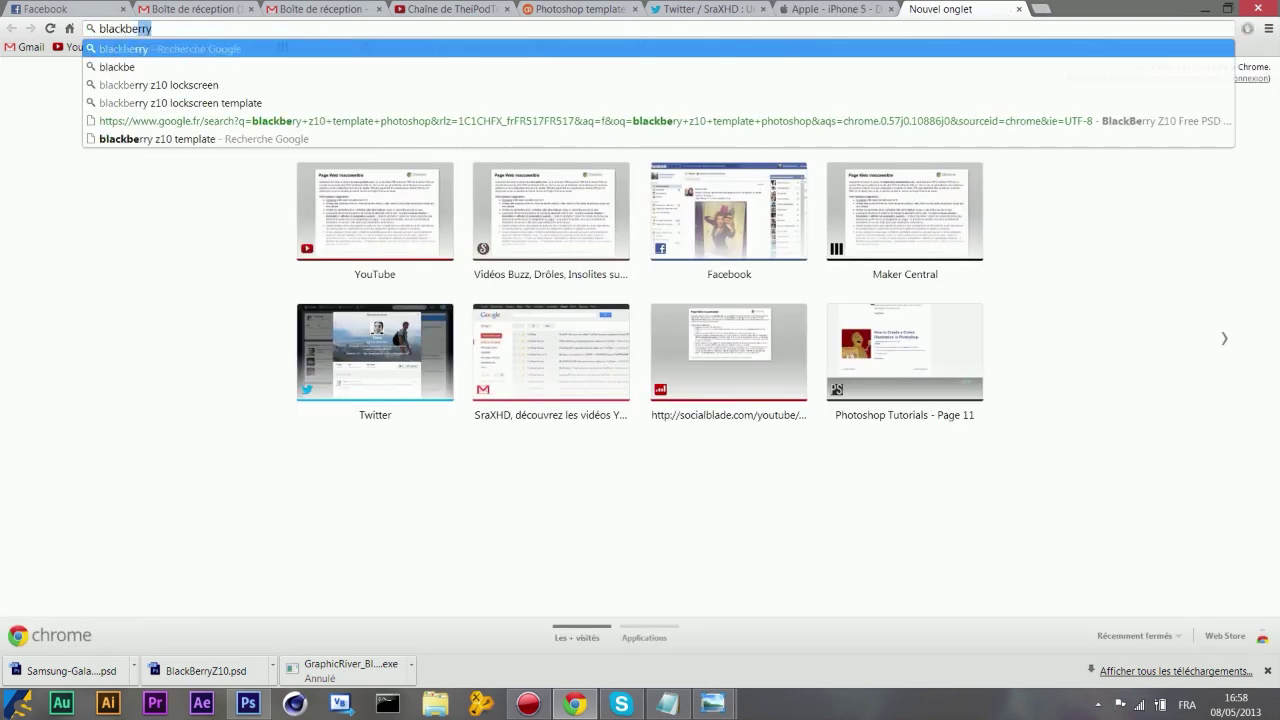
type(" z10 ")
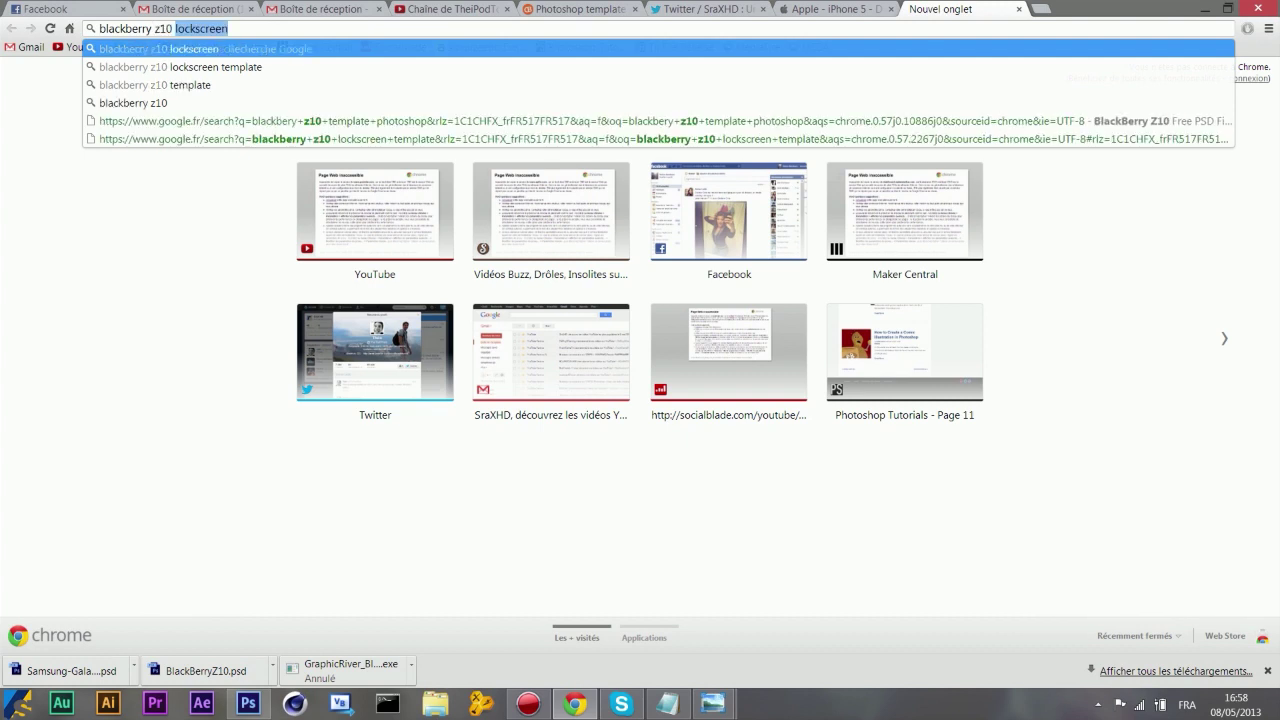
type("resolu")
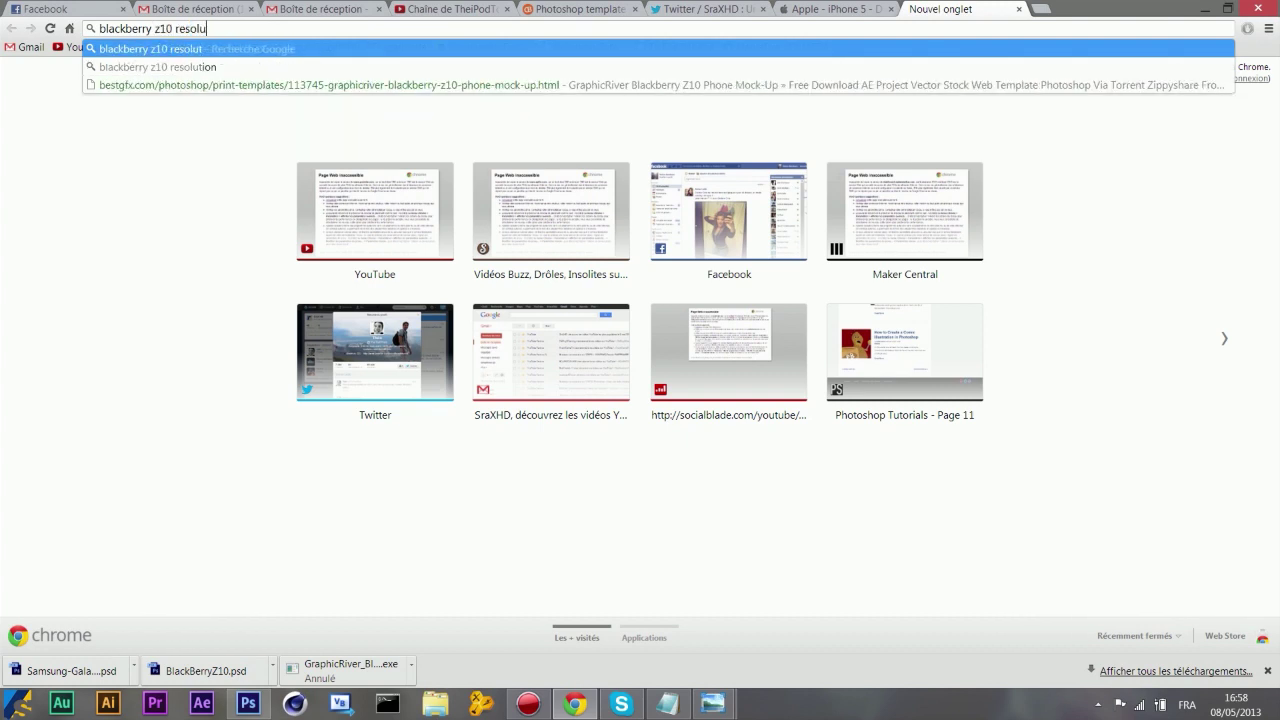
type("tion")
key("Return")
left_click(300, 248)
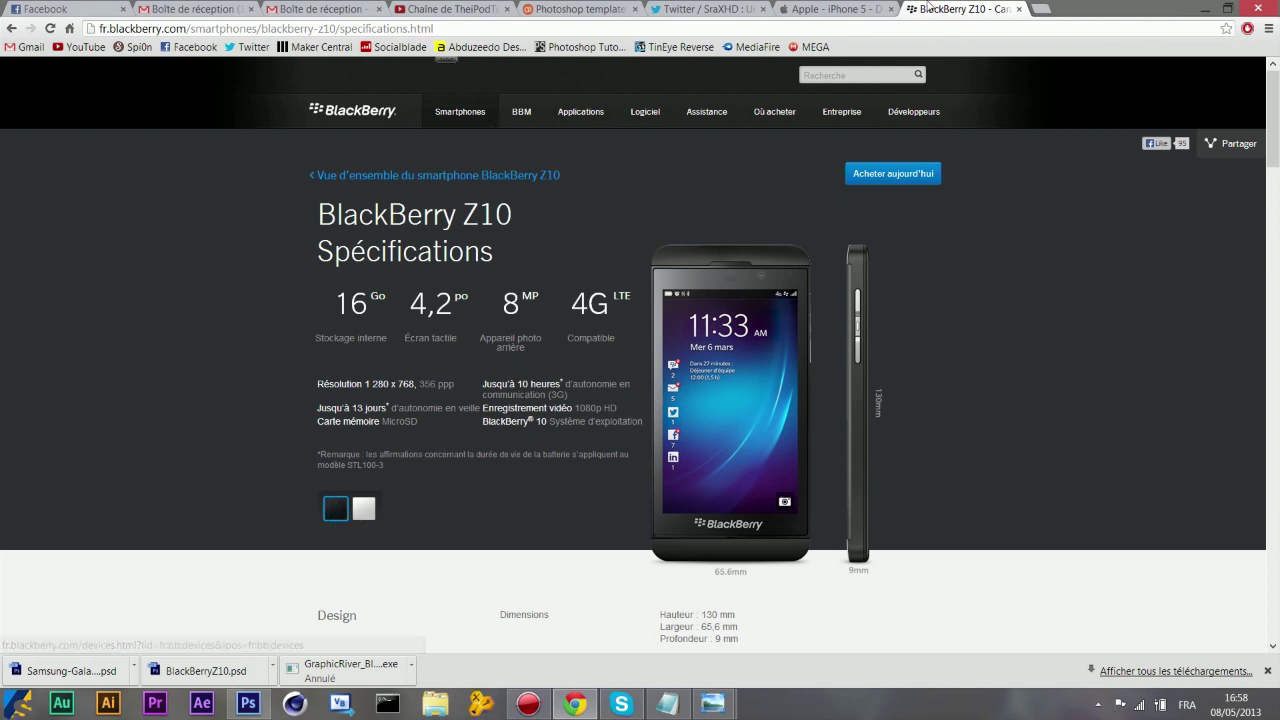
left_click(886, 9)
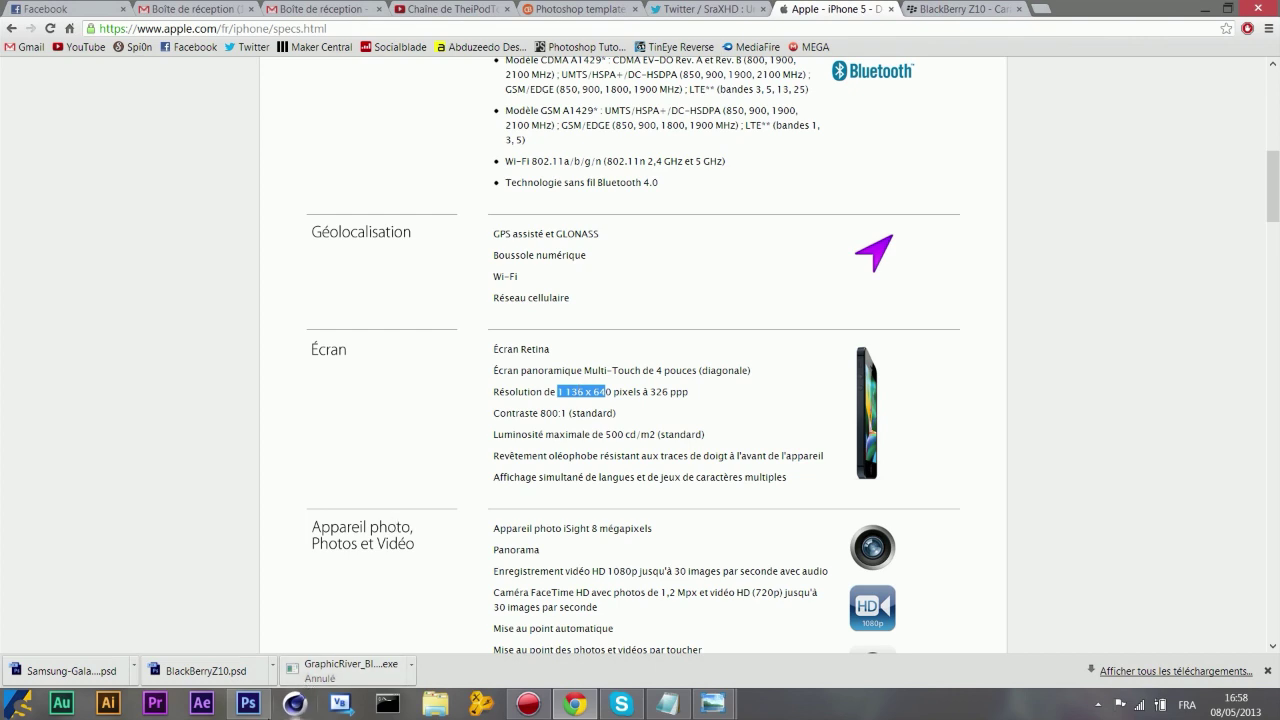
Create a new transparent 1080 x 1920 pixel document, Sans titre-1.
left_click(248, 704)
left_click(52, 10)
left_click(58, 23)
double_click(470, 402)
type("1080")
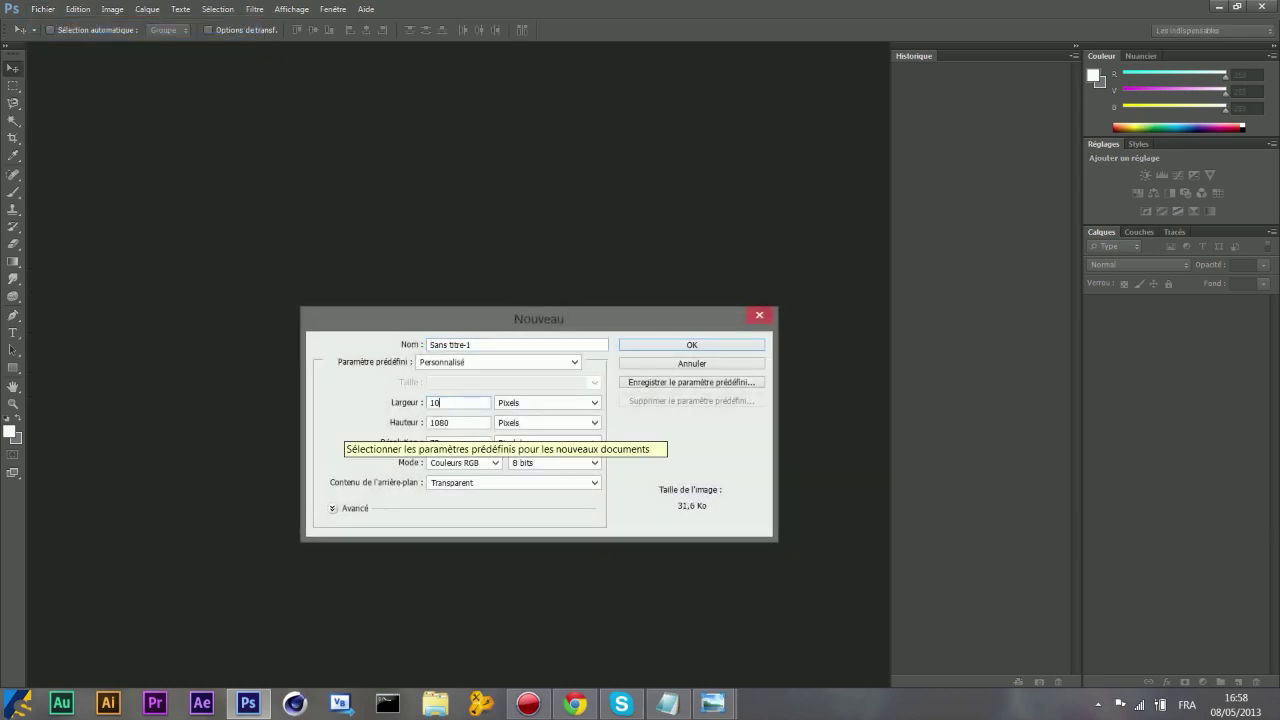
key("Tab")
key("Tab")
type("1920")
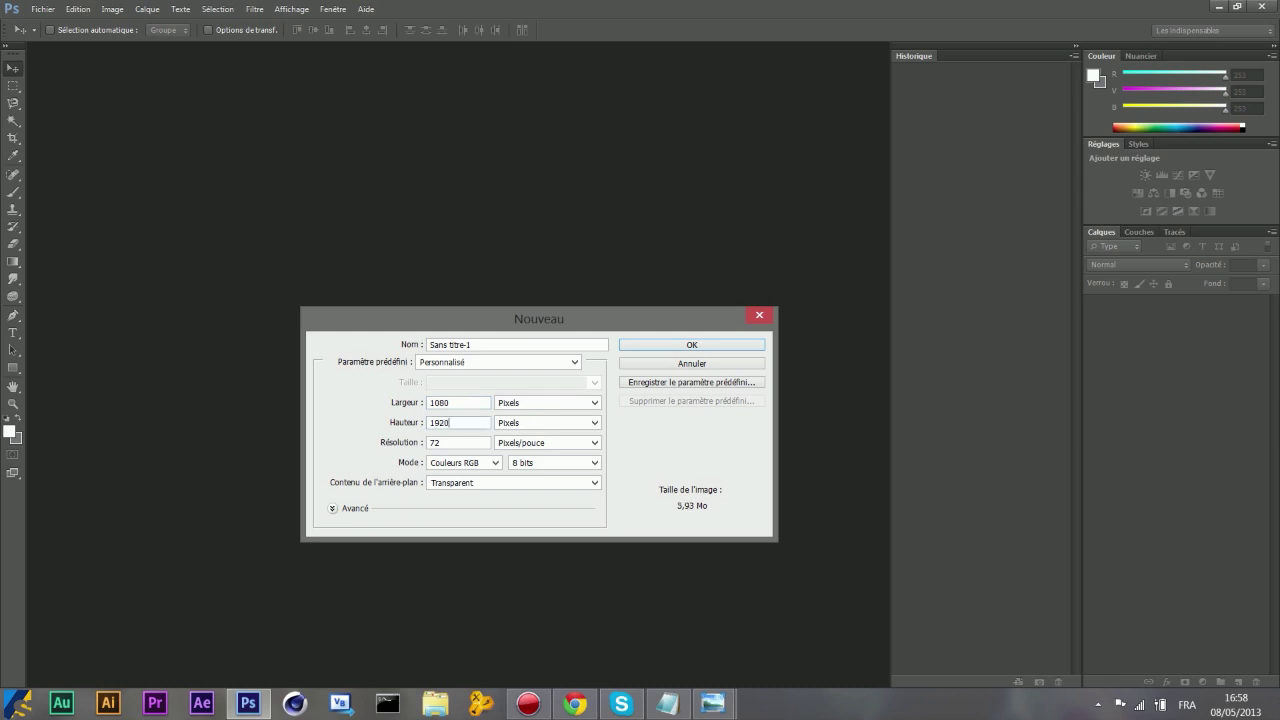
left_click(590, 706)
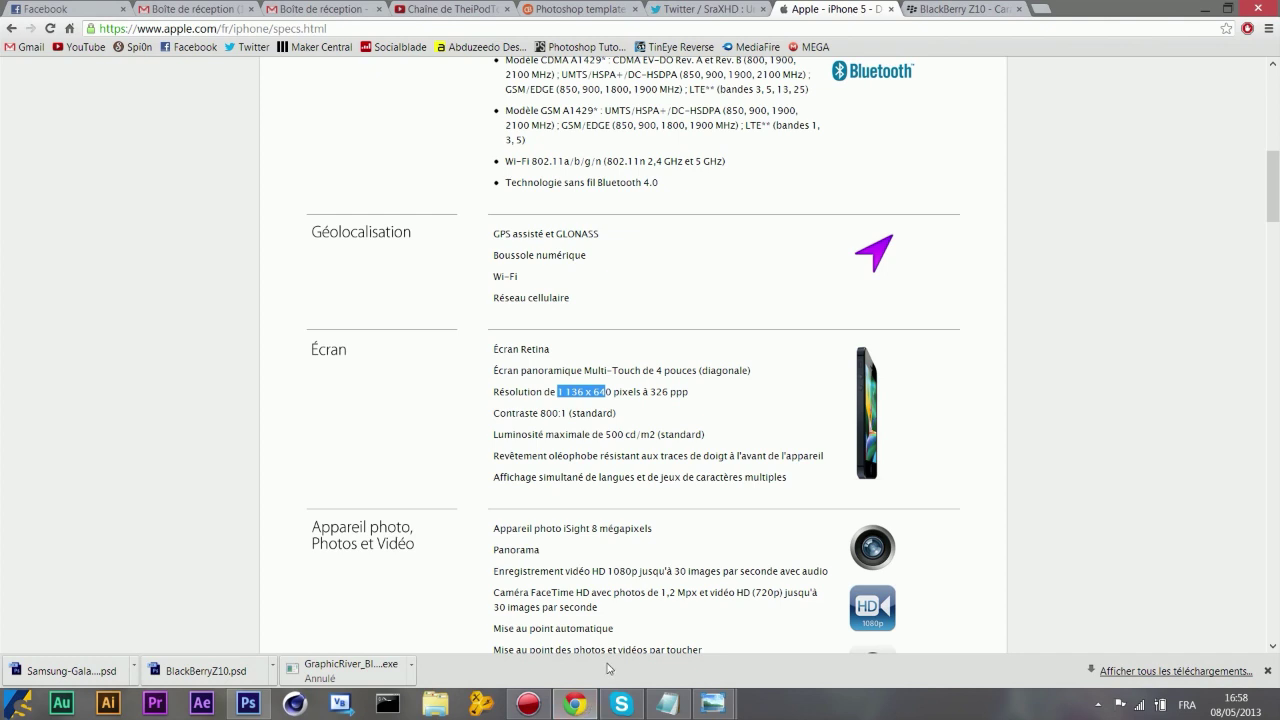
left_click(248, 703)
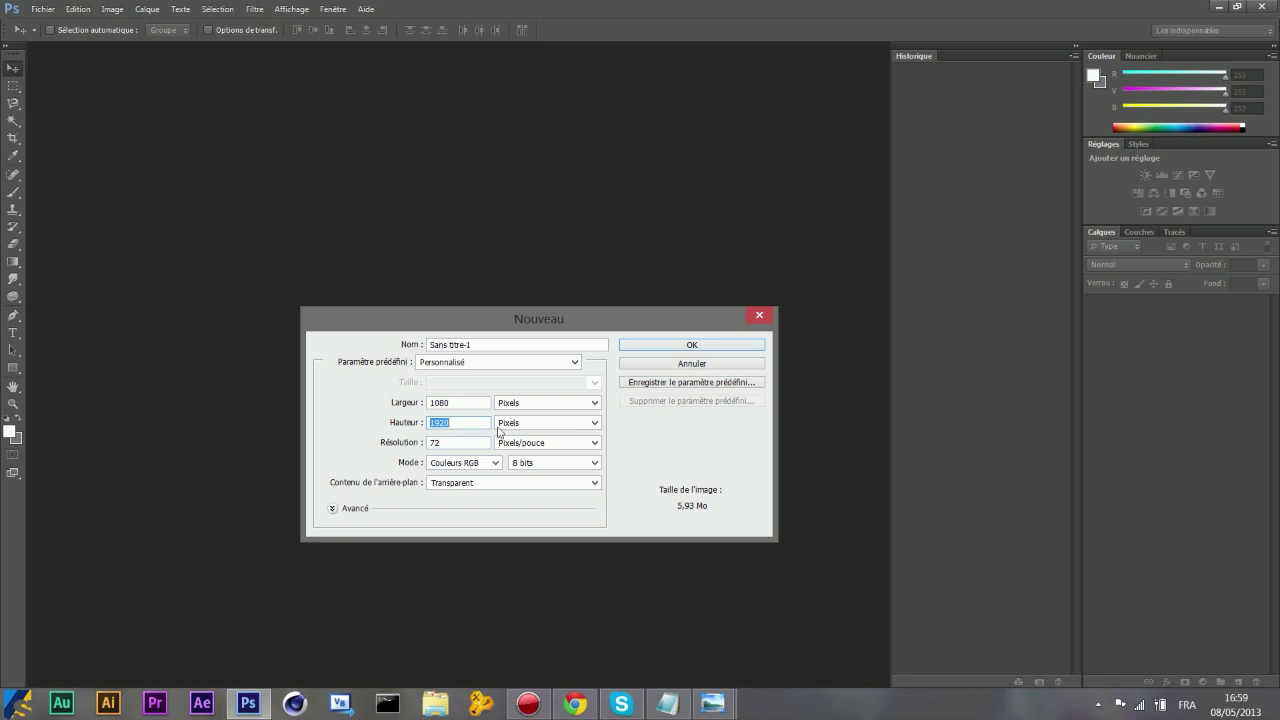
left_click(658, 344)
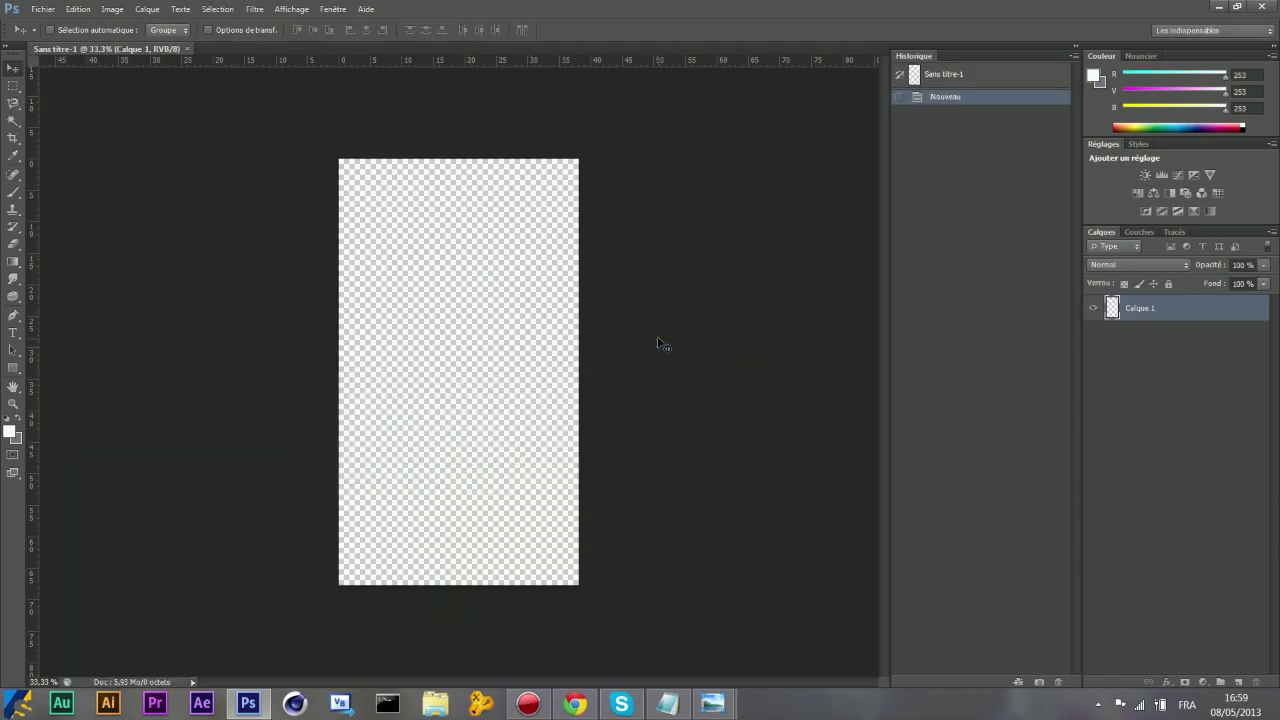
Set the foreground colour to pure black (000000).
left_click(12, 434)
left_click(528, 703)
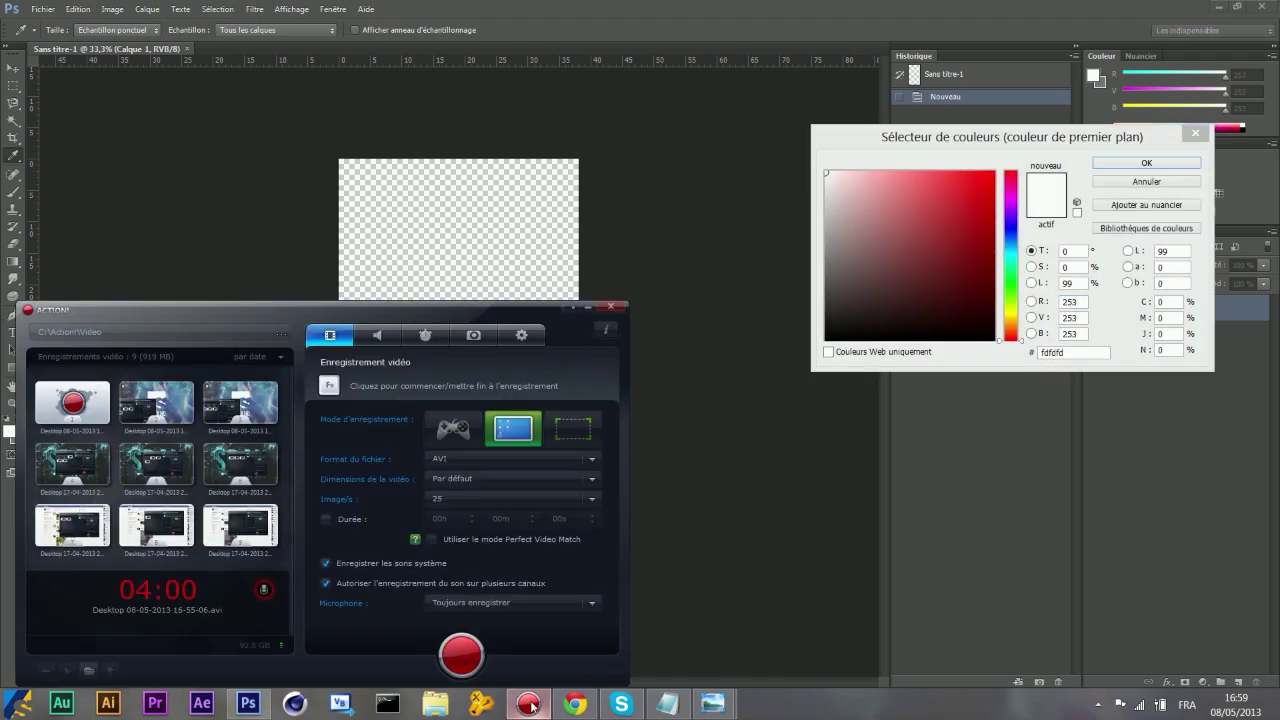
left_click(528, 703)
left_click_drag(850, 310, 777, 443)
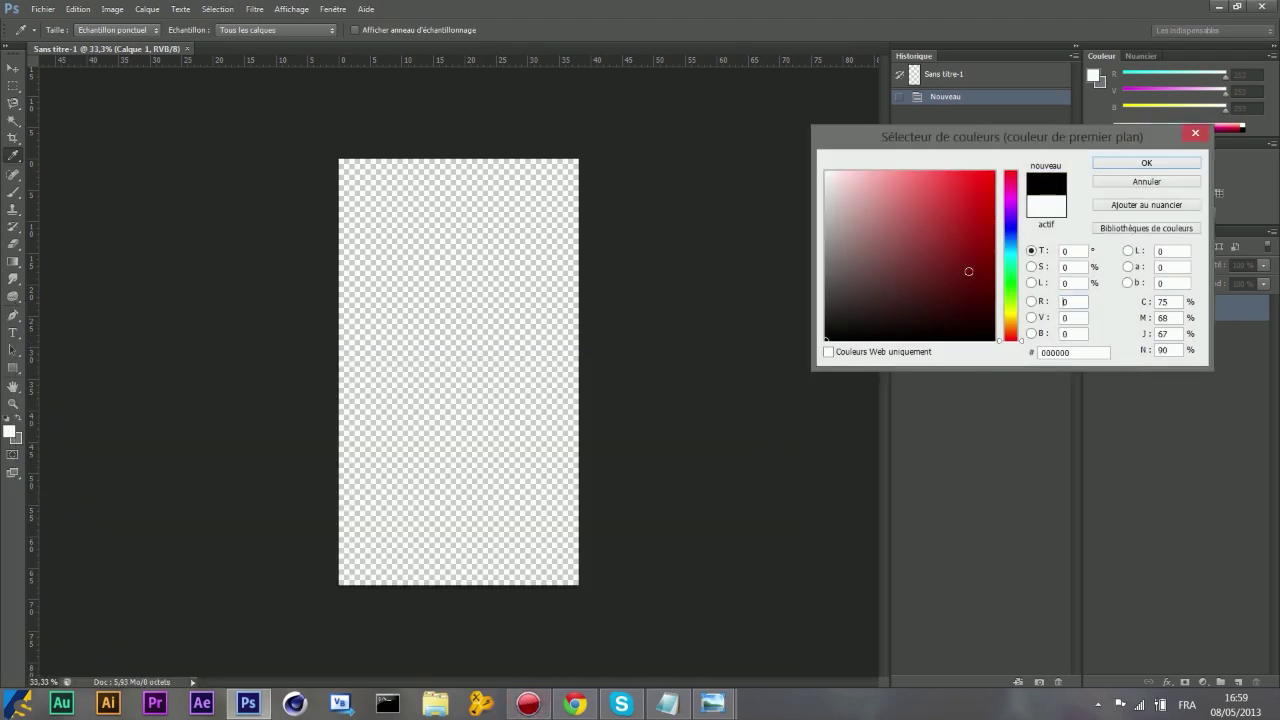
left_click(1106, 171)
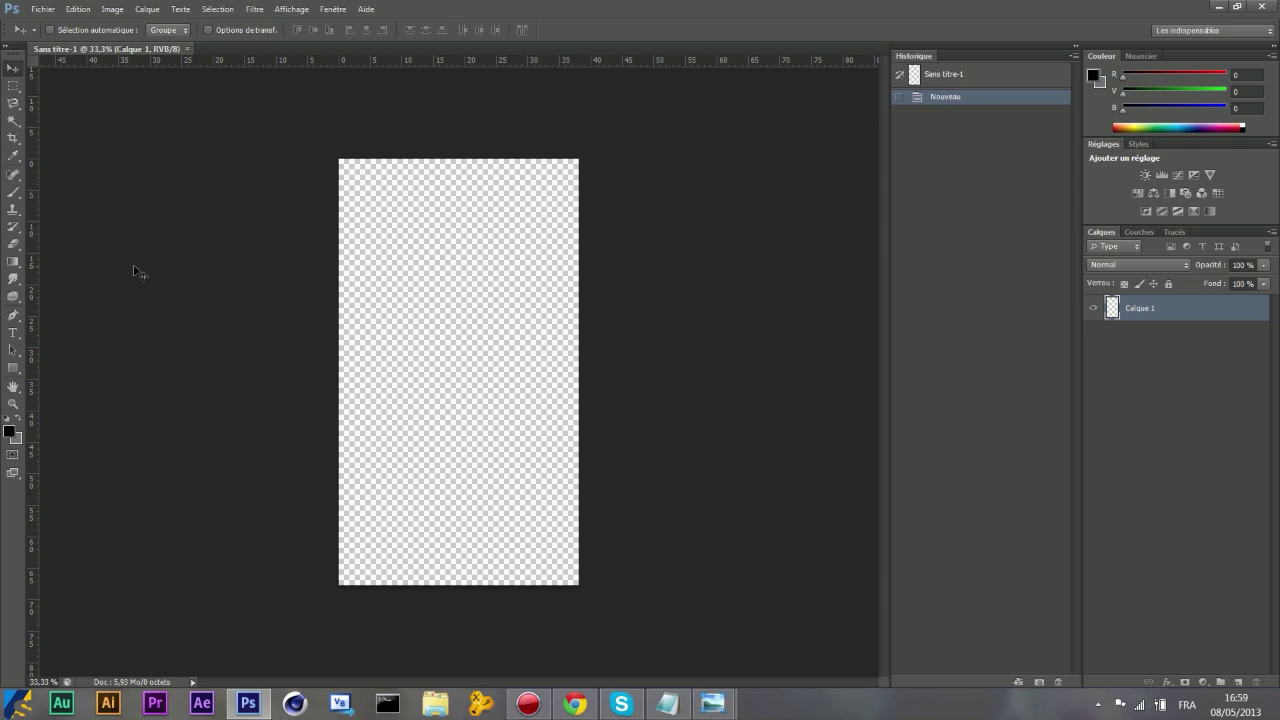
Fill the canvas black with the Paint Bucket tool.
left_click(4, 263)
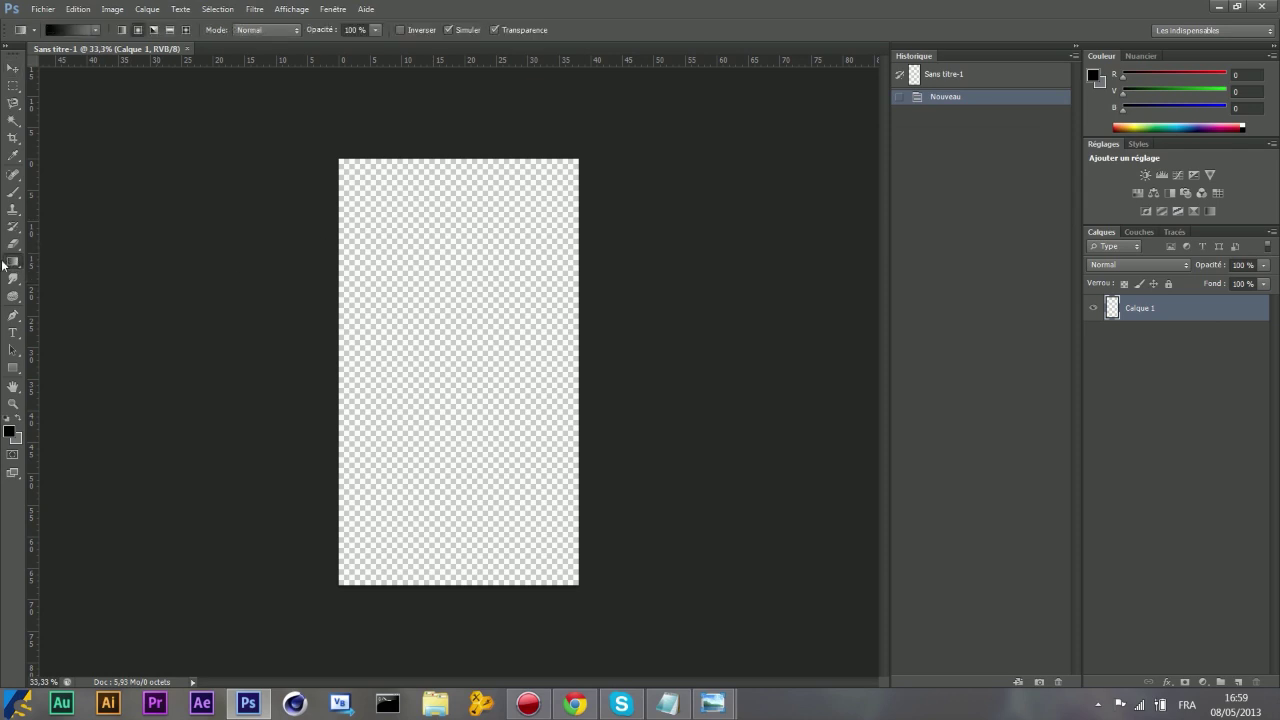
right_click(6, 264)
left_click(34, 276)
left_click(470, 320)
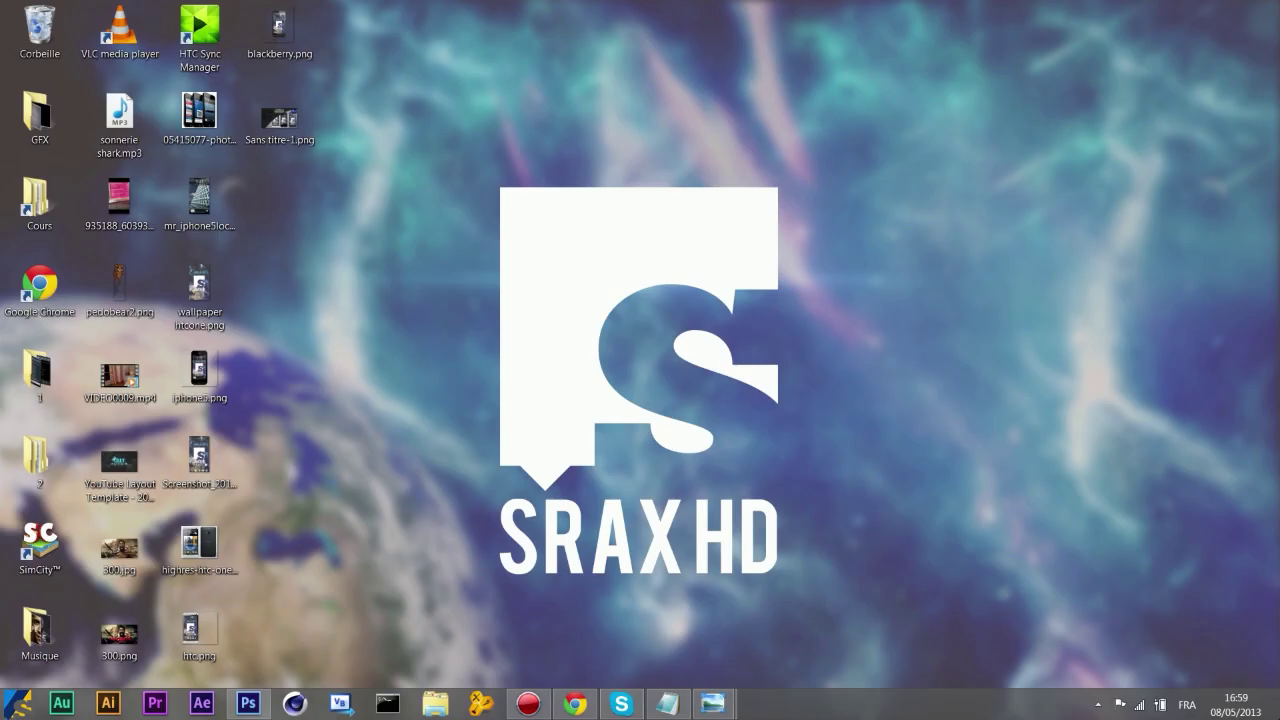
Go to GFX > Ultra GFX Pack 2.0 By Srax > Textures and select 02terre.jpg.
double_click(38, 115)
double_click(1008, 212)
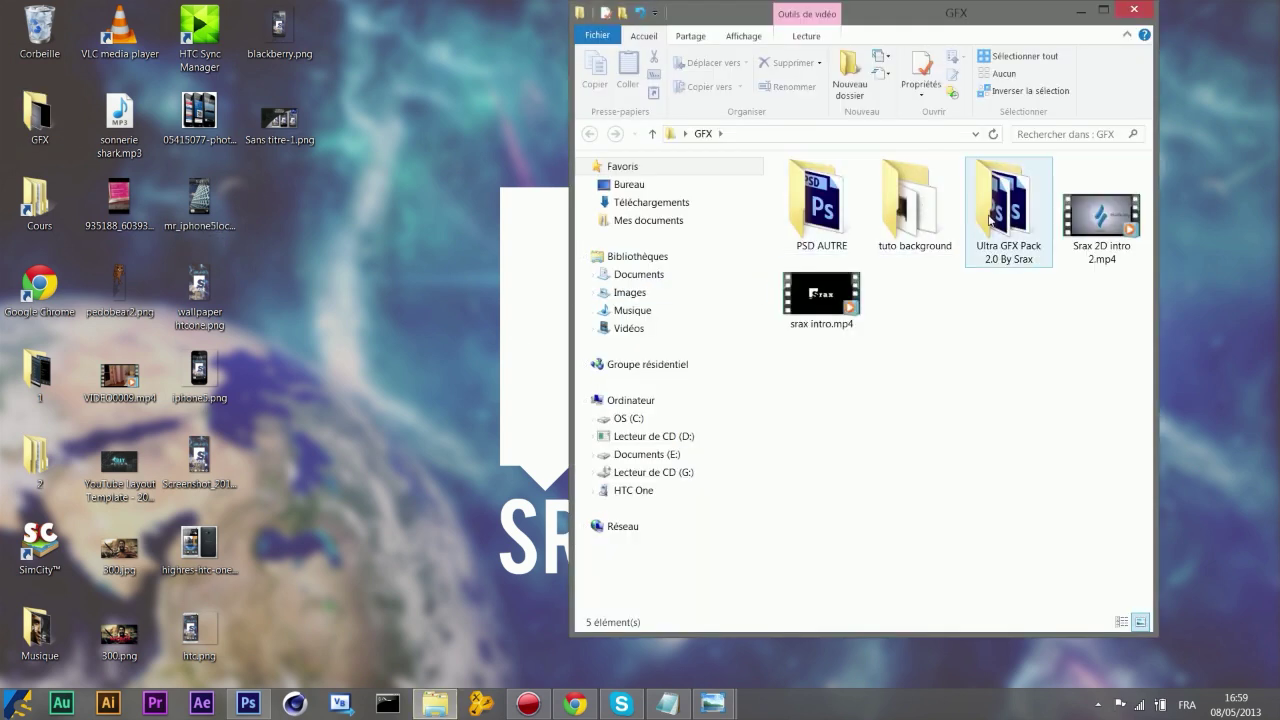
left_click_drag(1153, 272, 1165, 479)
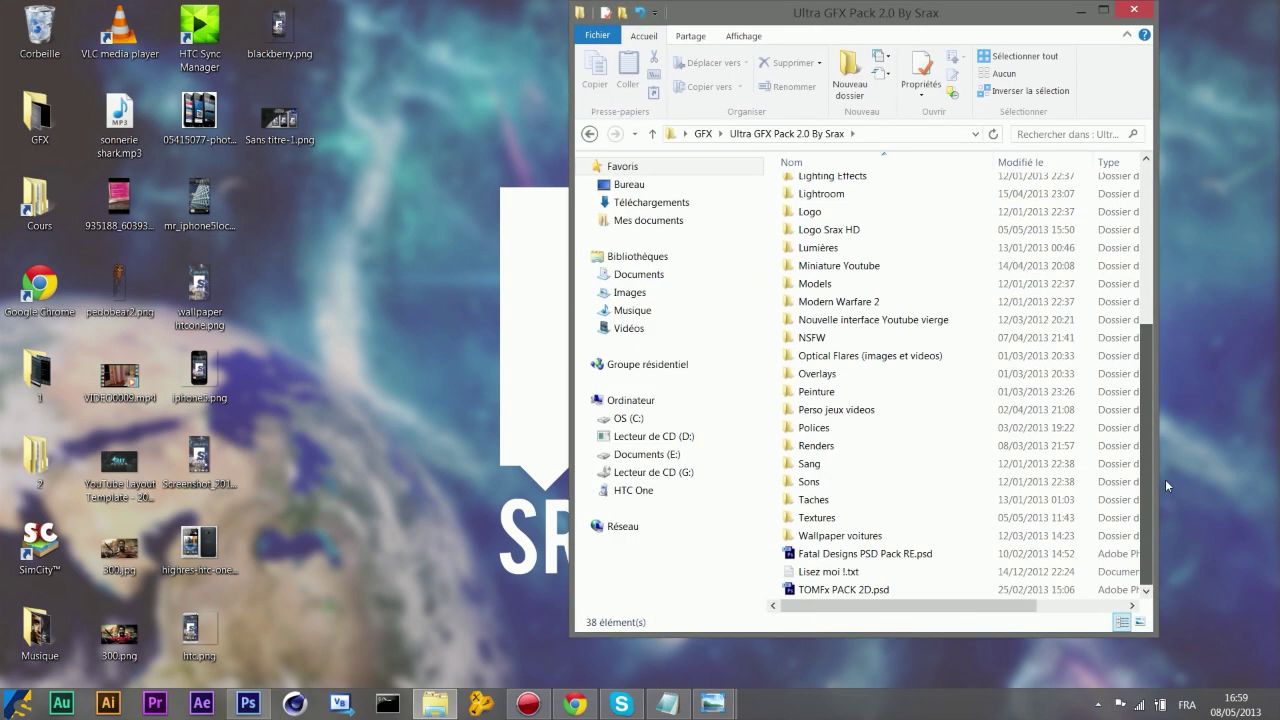
double_click(830, 515)
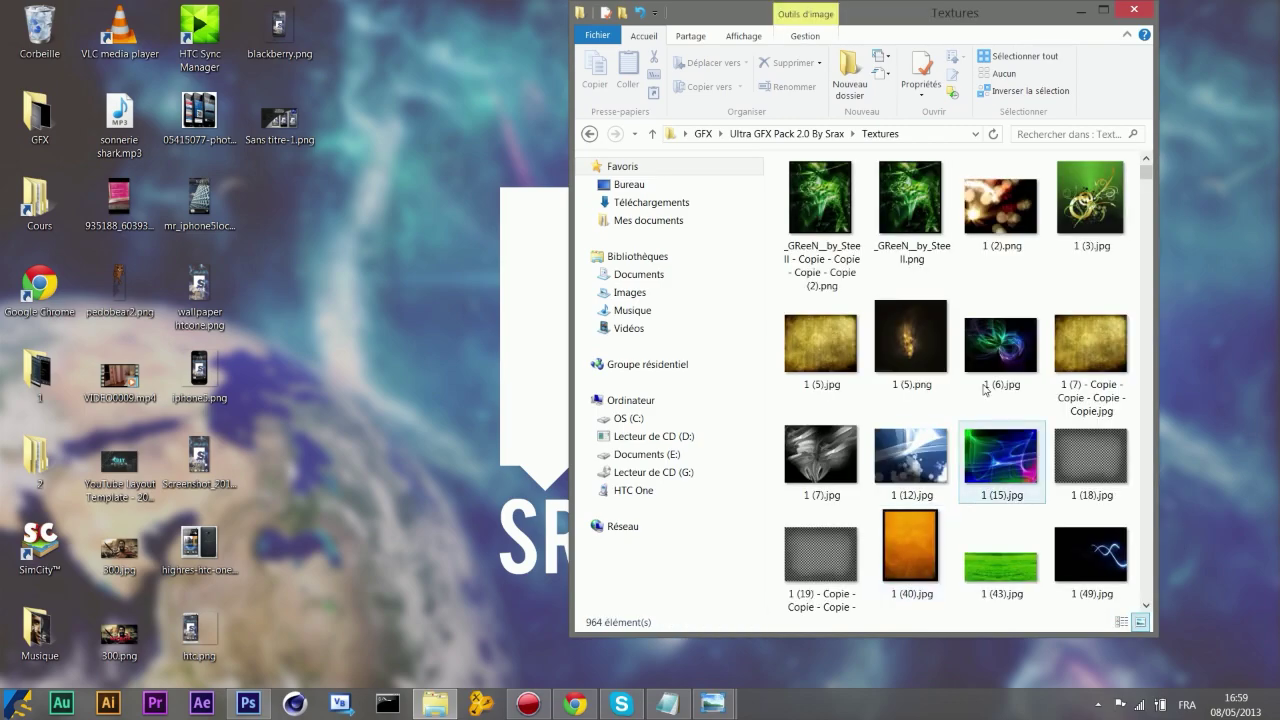
left_click(1102, 9)
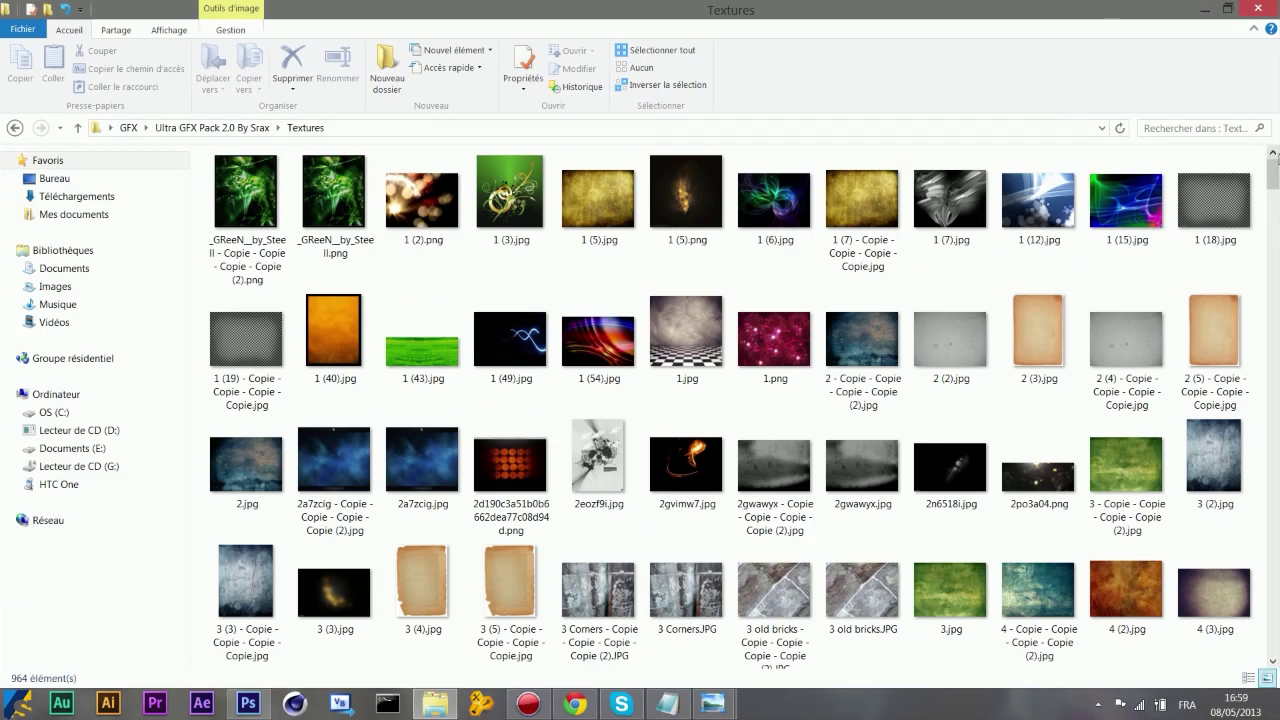
mouse_move(1276, 175)
left_mouse_down()
mouse_move(1272, 543)
mouse_move(1272, 262)
left_mouse_up()
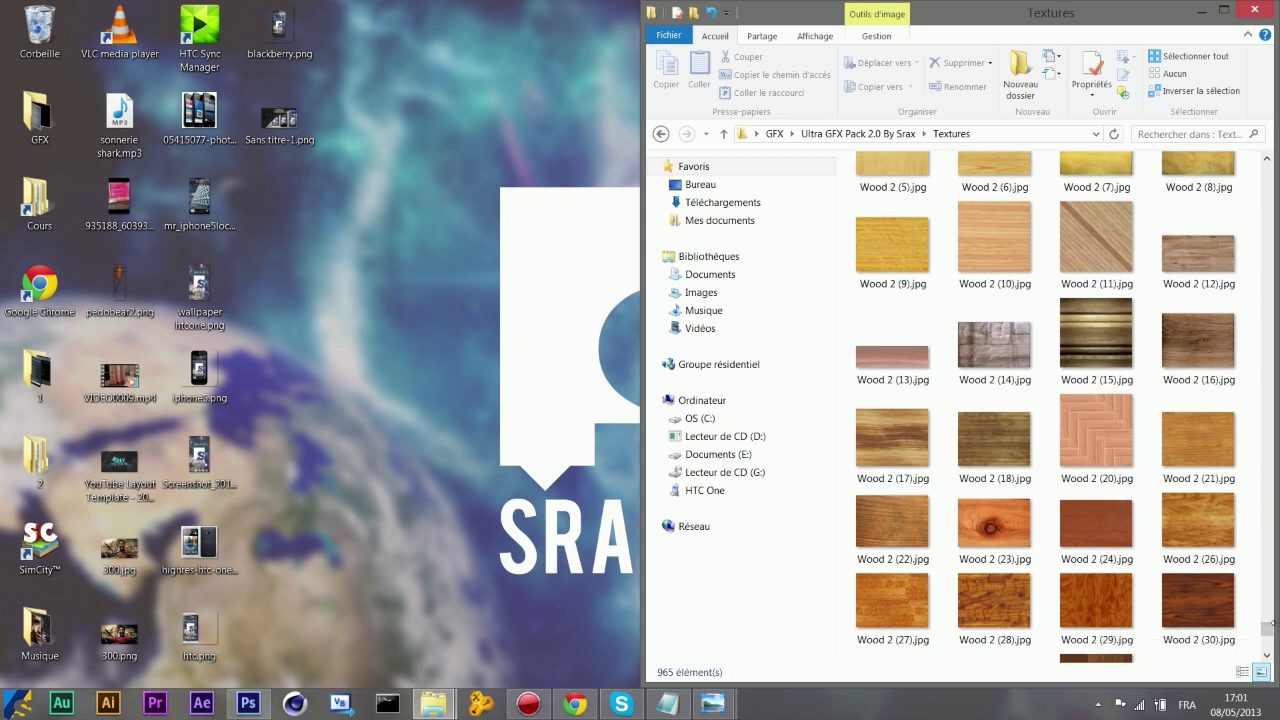
left_click_drag(1275, 630, 1272, 645)
left_click(893, 582)
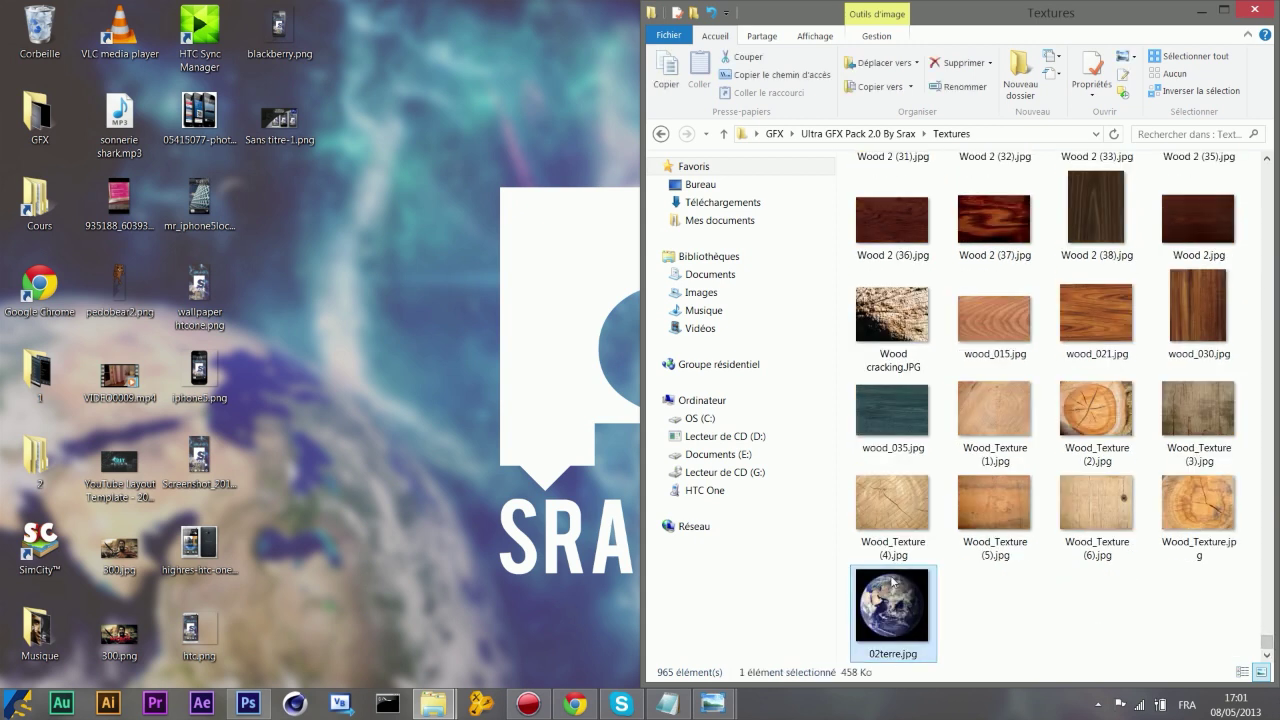
Search Google Images for '02terre.jpg', then minimize Chrome.
left_click(575, 704)
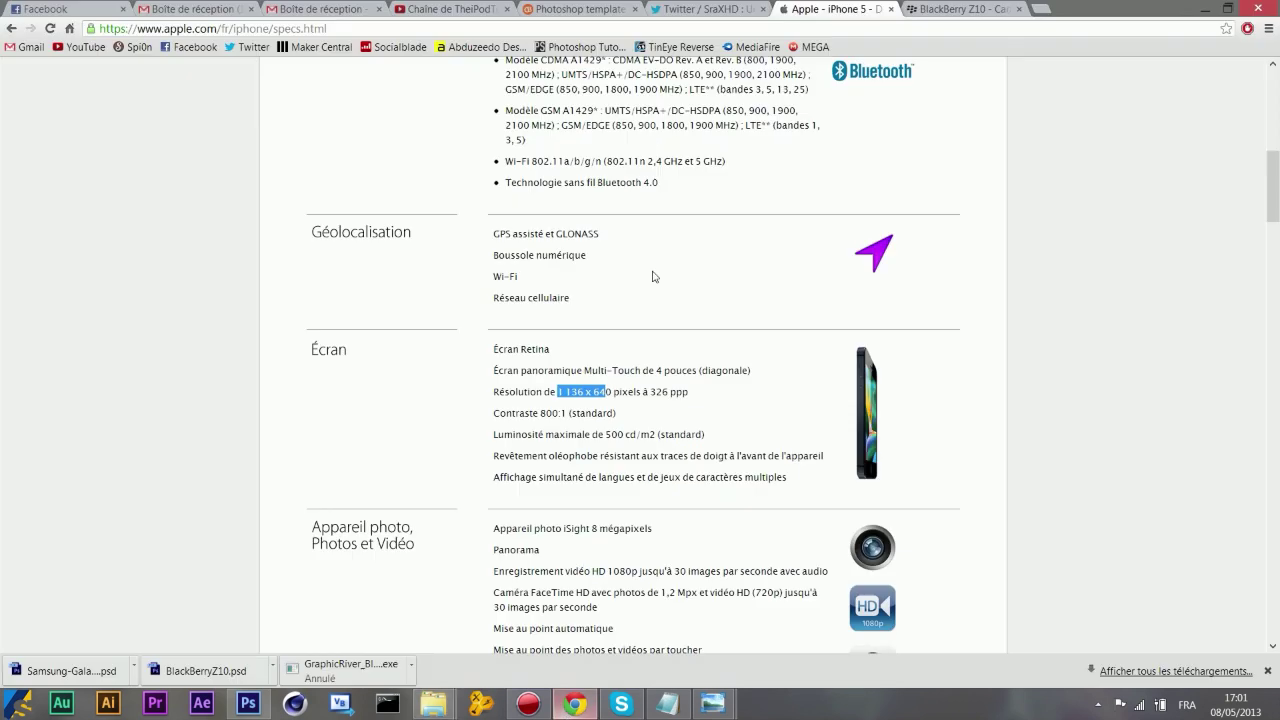
left_click(717, 25)
type("0")
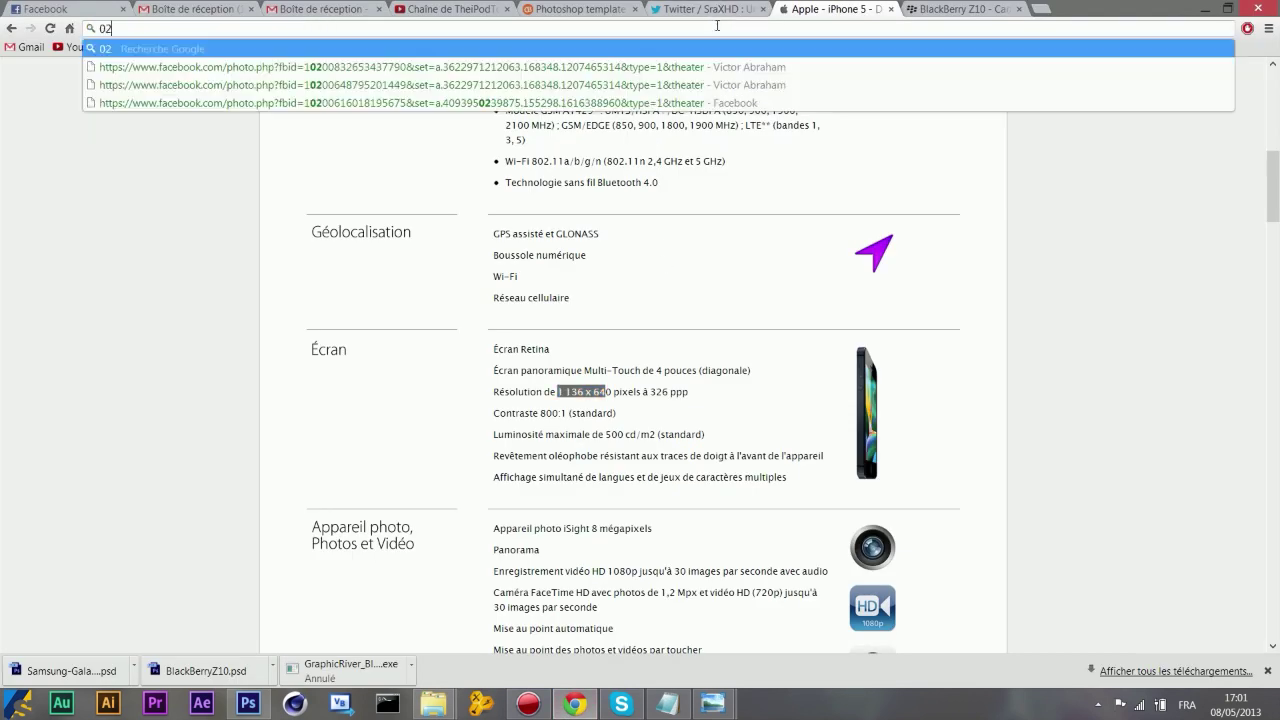
type("2terre")
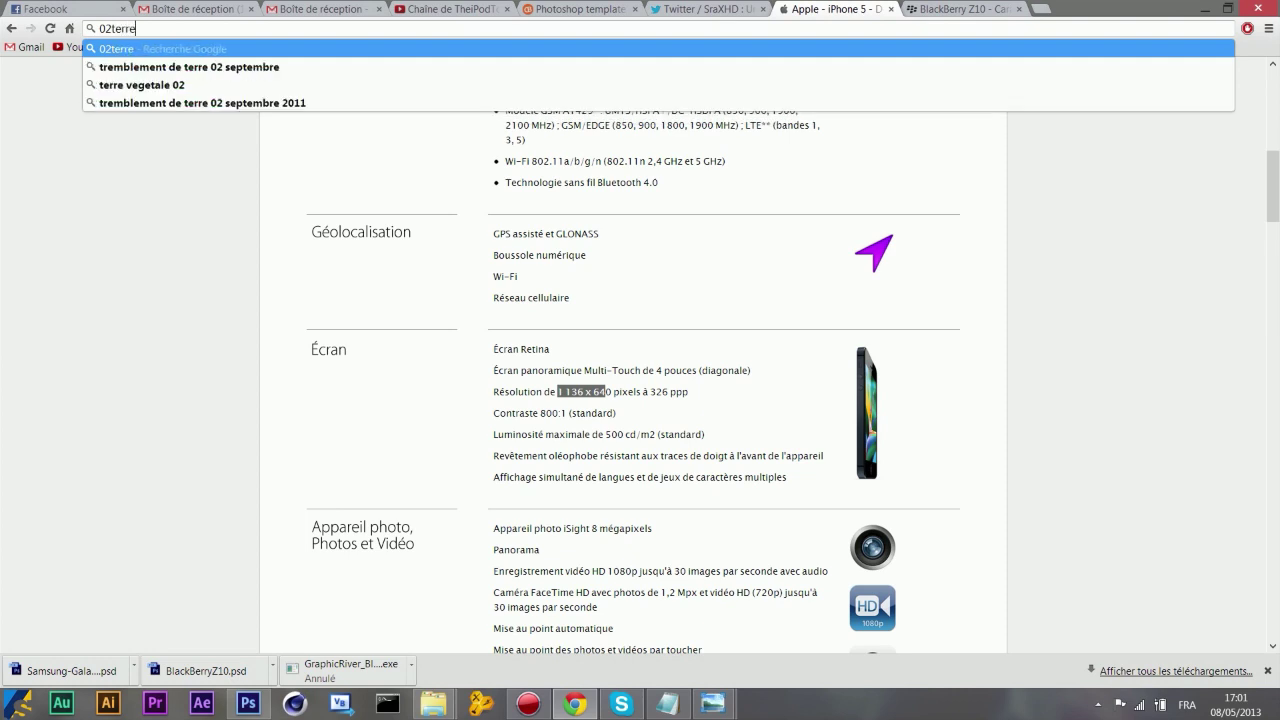
type(".jpeg")
key("BackSpace")
key("BackSpace")
type("g")
key("Return")
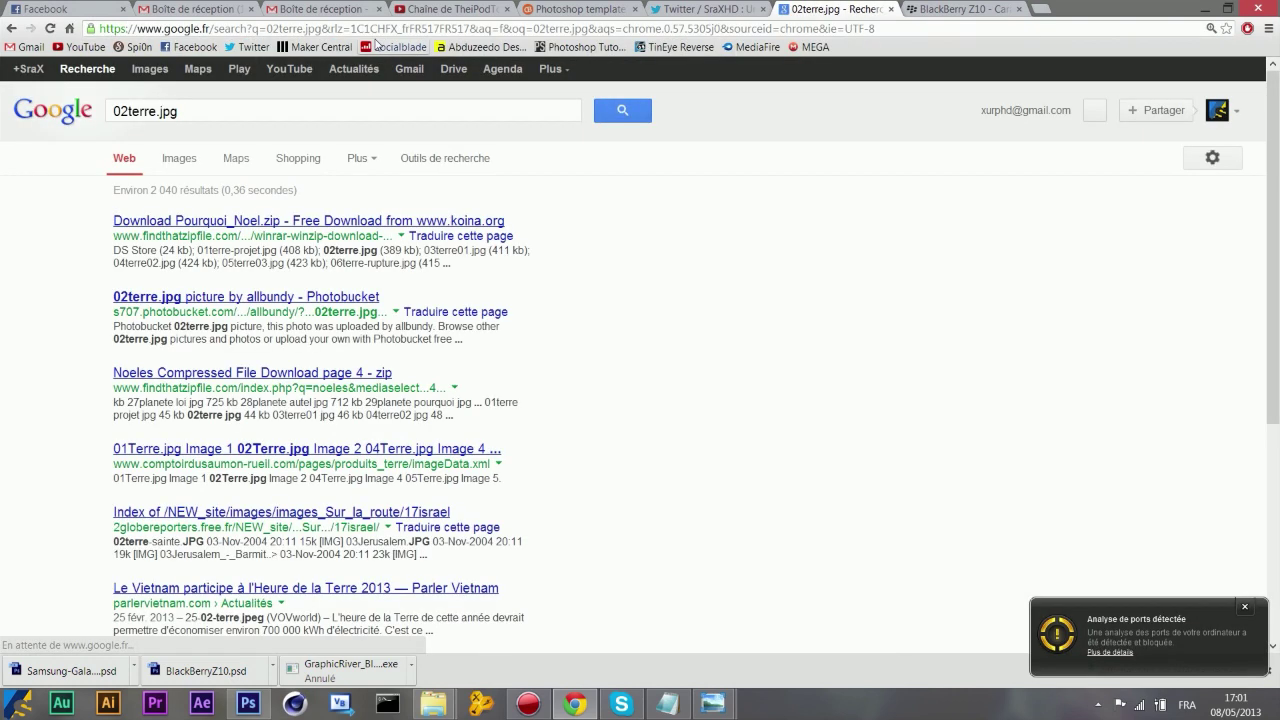
left_click(149, 68)
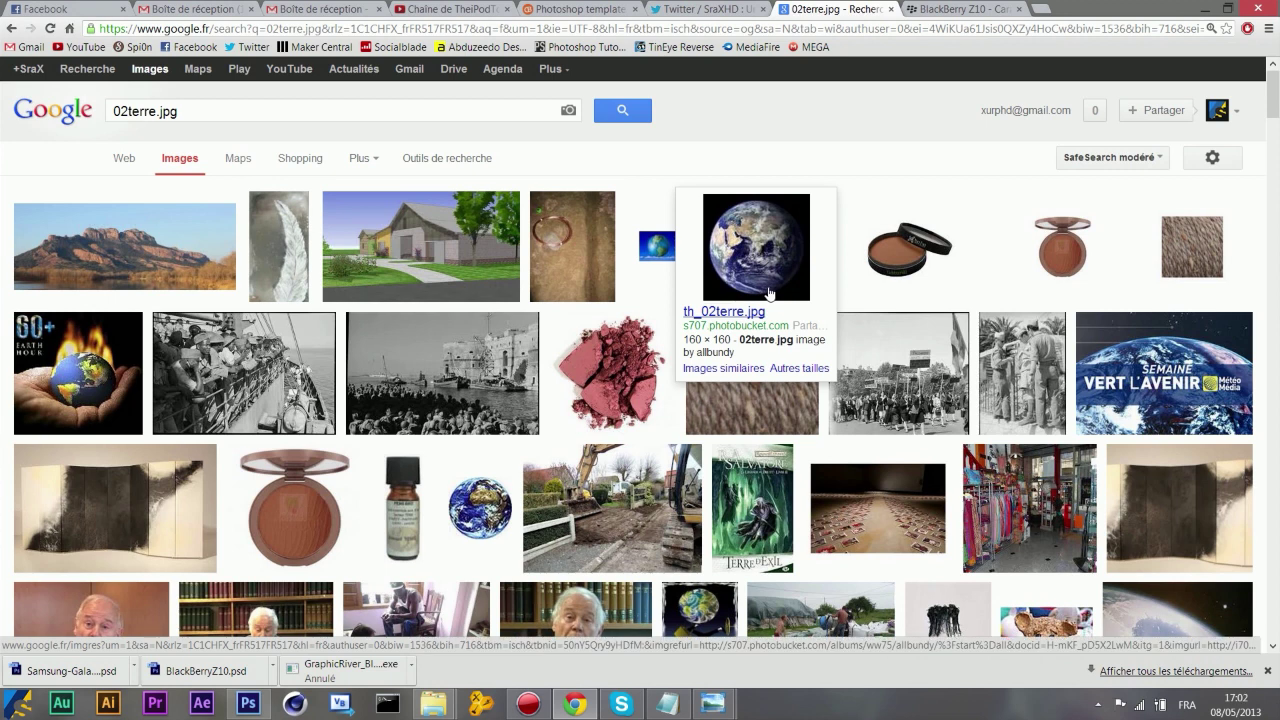
left_click(1199, 8)
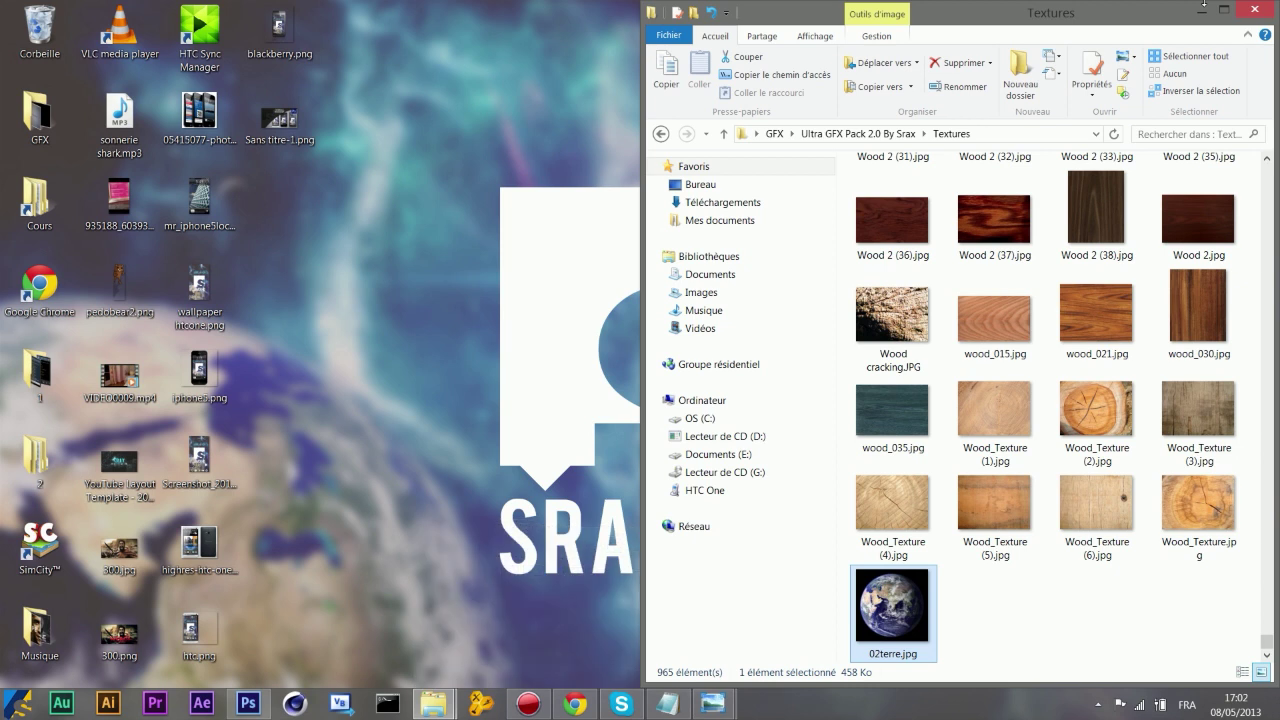
Drag 02terre.jpg from the Textures folder onto Photoshop's black canvas.
left_click(1058, 621)
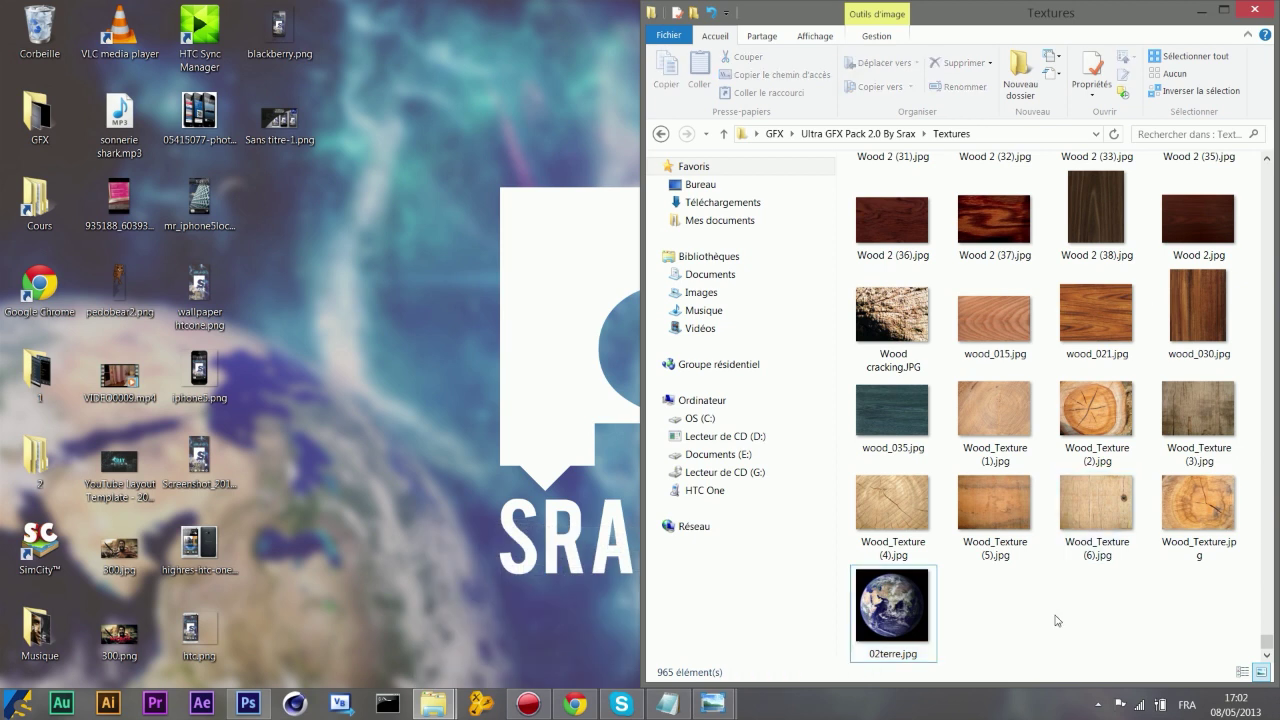
left_click(248, 703)
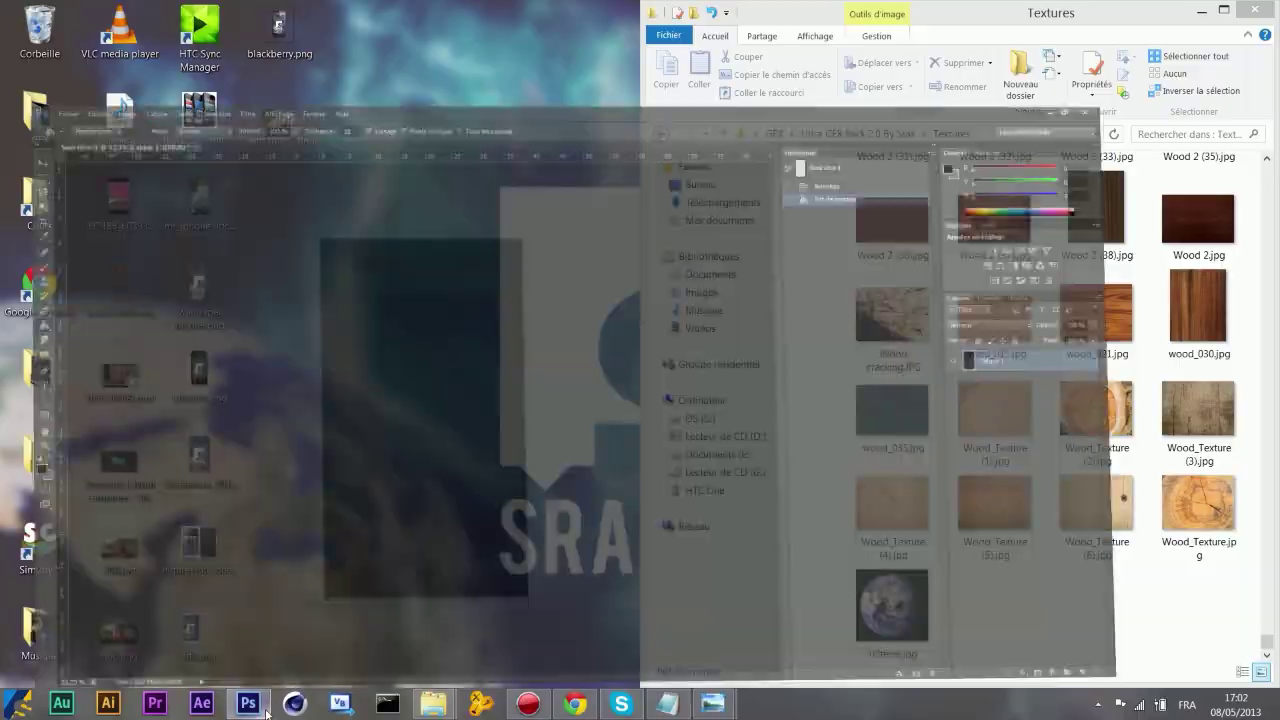
key("super+Left")
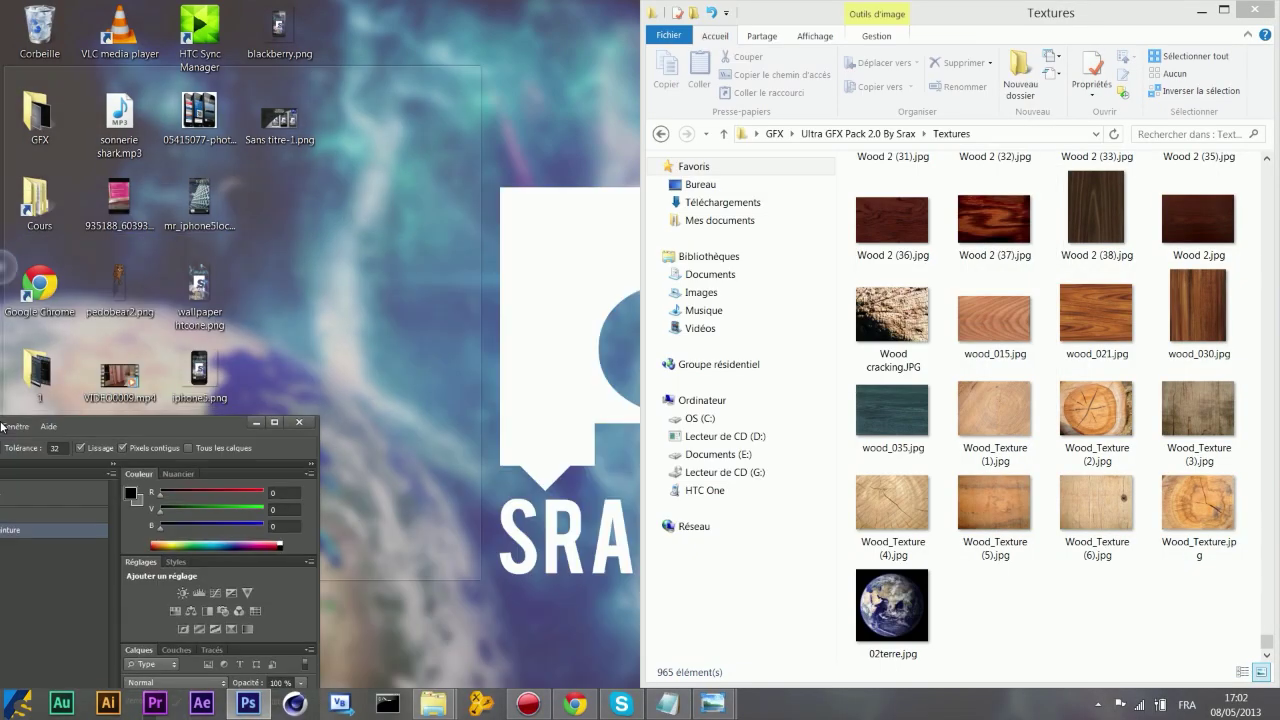
left_click(912, 625)
left_click_drag(912, 625, 143, 511)
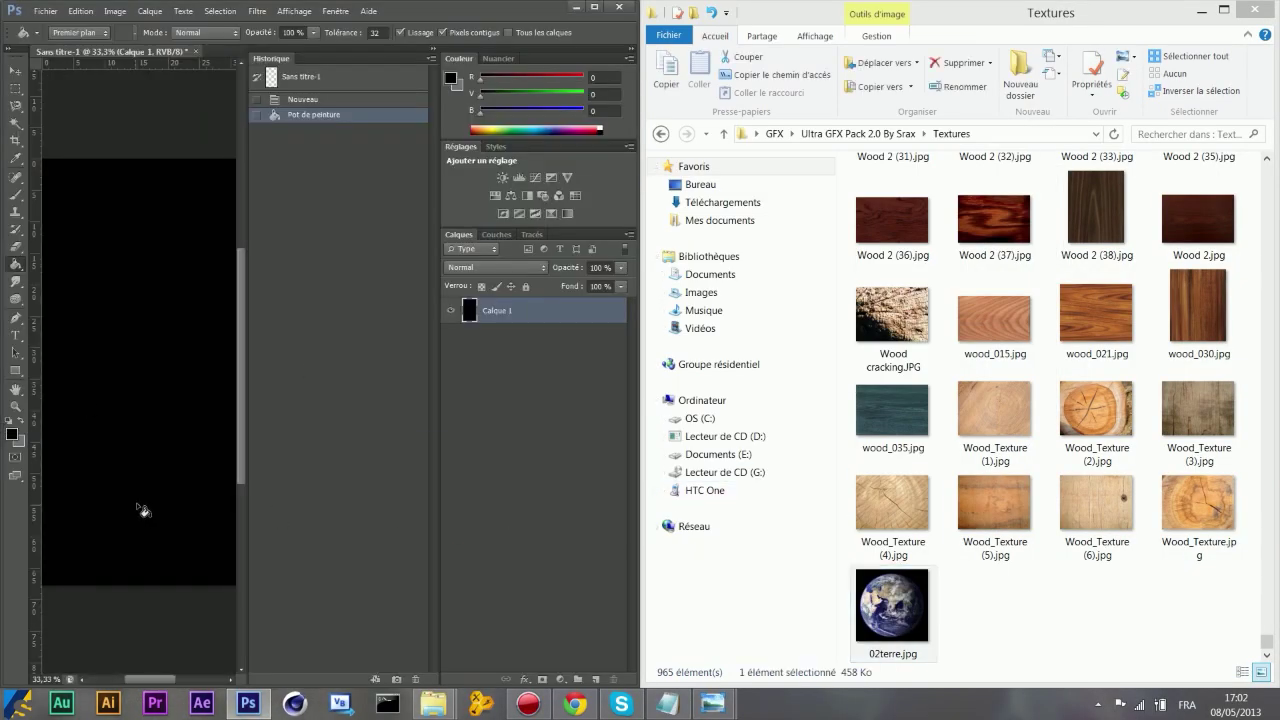
left_click(594, 6)
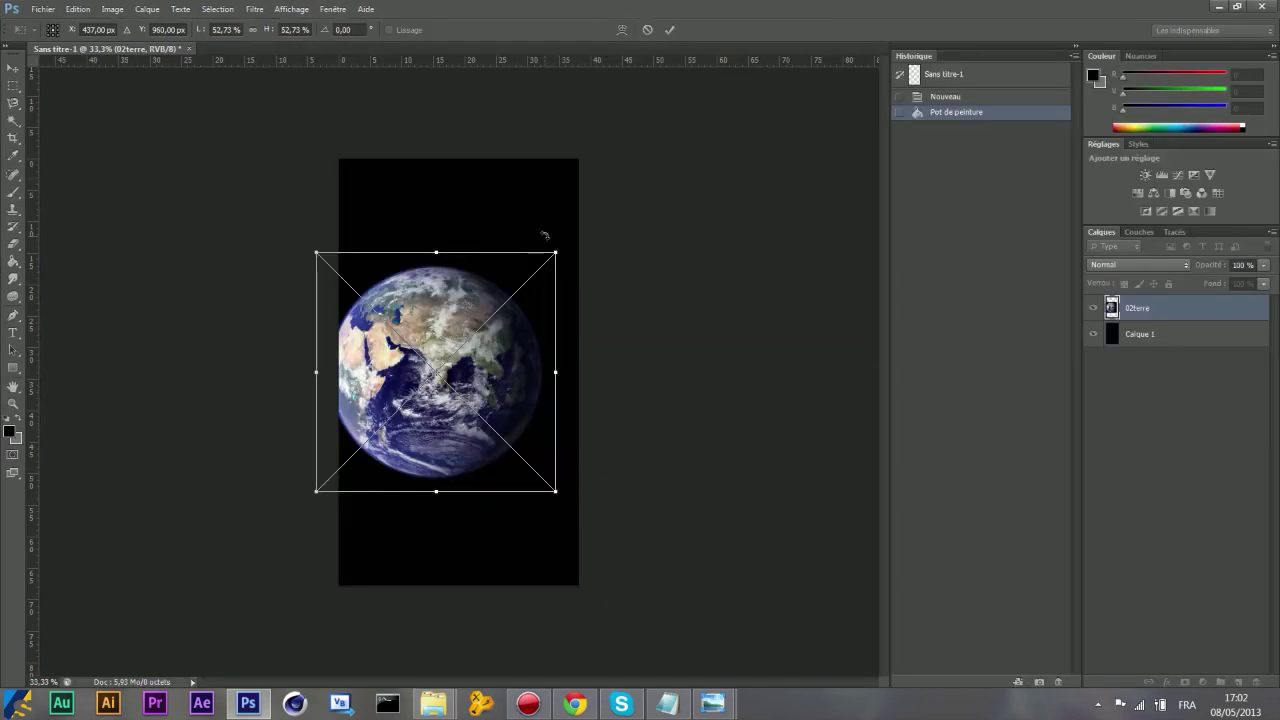
Rotate the Earth about 138°, scale it to about 72% into the lower-left corner, and commit.
mouse_move(605, 182)
left_mouse_down()
mouse_move(588, 426)
mouse_move(275, 432)
mouse_move(282, 400)
mouse_move(517, 482)
mouse_move(441, 514)
left_mouse_up()
left_click_drag(522, 327, 454, 490)
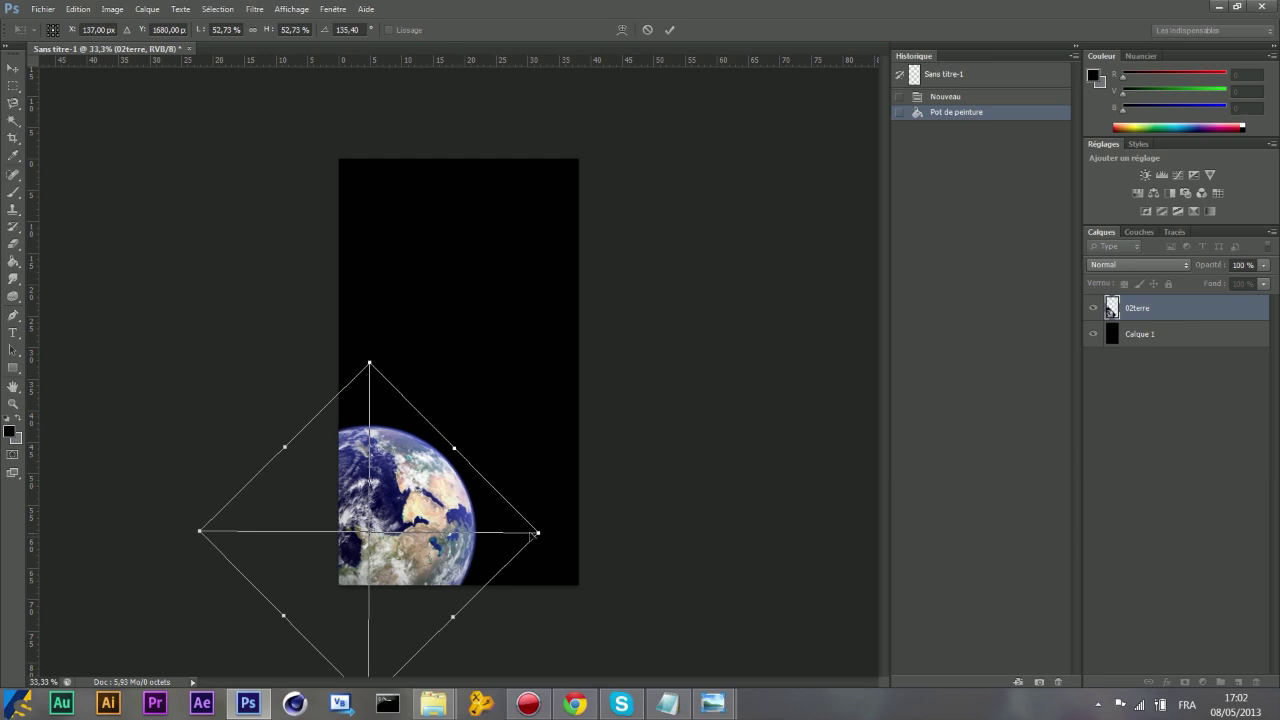
mouse_move(538, 532)
left_mouse_down()
mouse_move(563, 514)
mouse_move(583, 523)
left_mouse_up()
left_click_drag(640, 425, 634, 437)
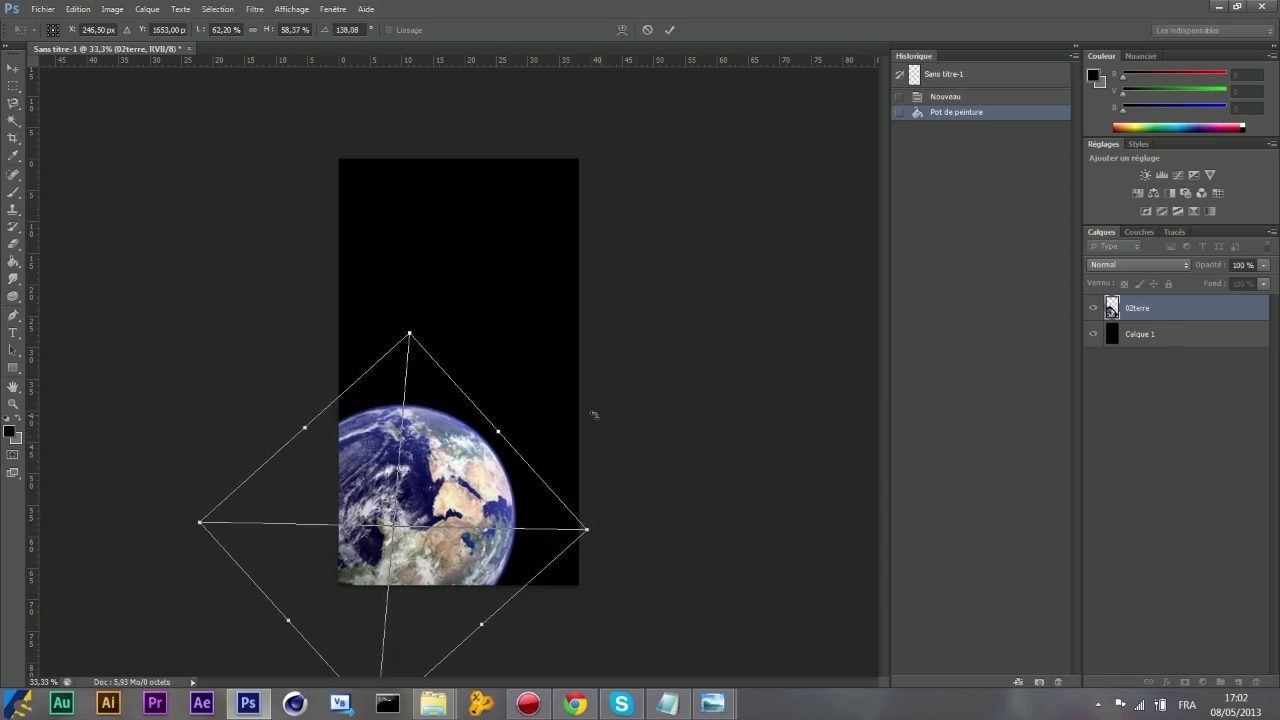
left_click_drag(507, 463, 479, 491)
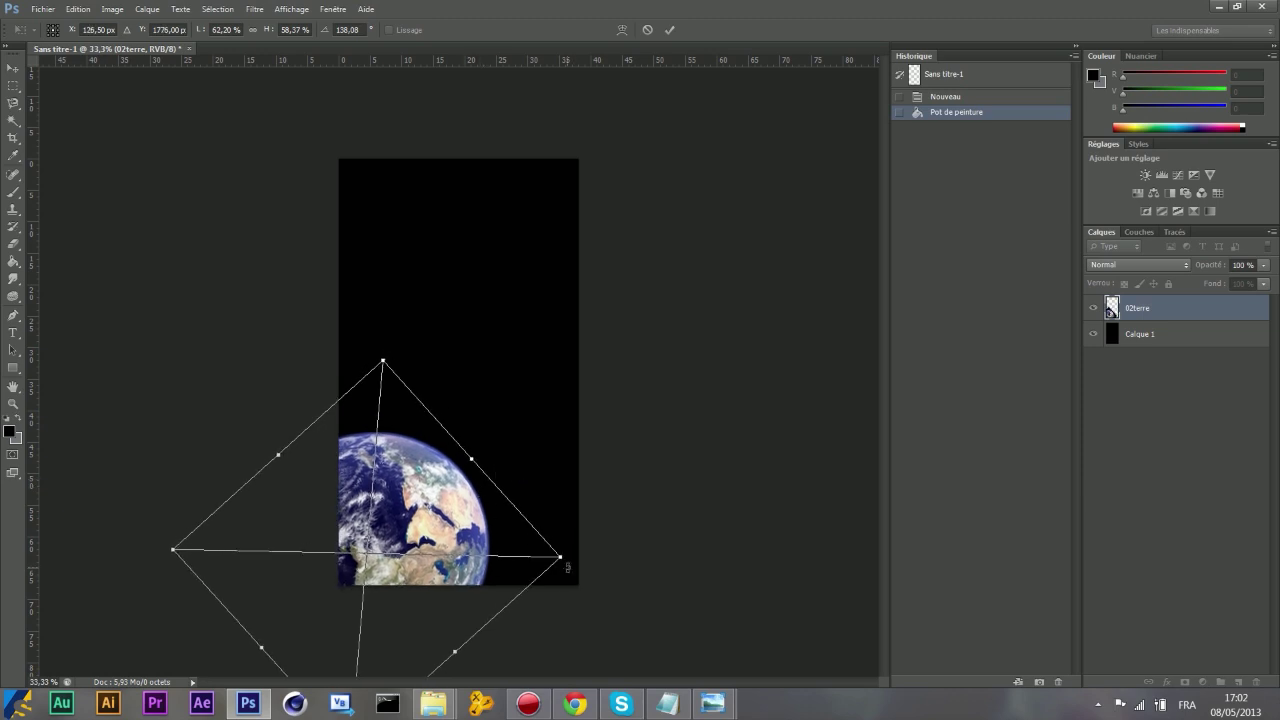
left_click_drag(560, 557, 627, 565)
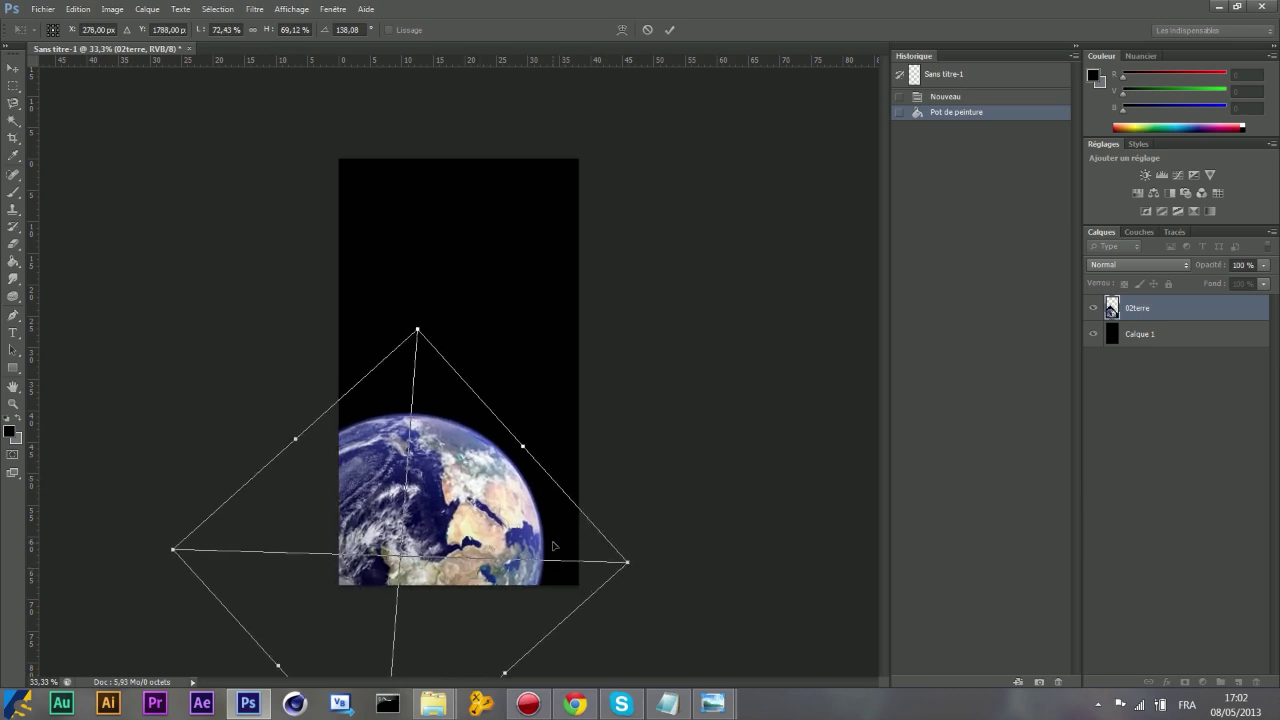
left_click_drag(535, 522, 517, 527)
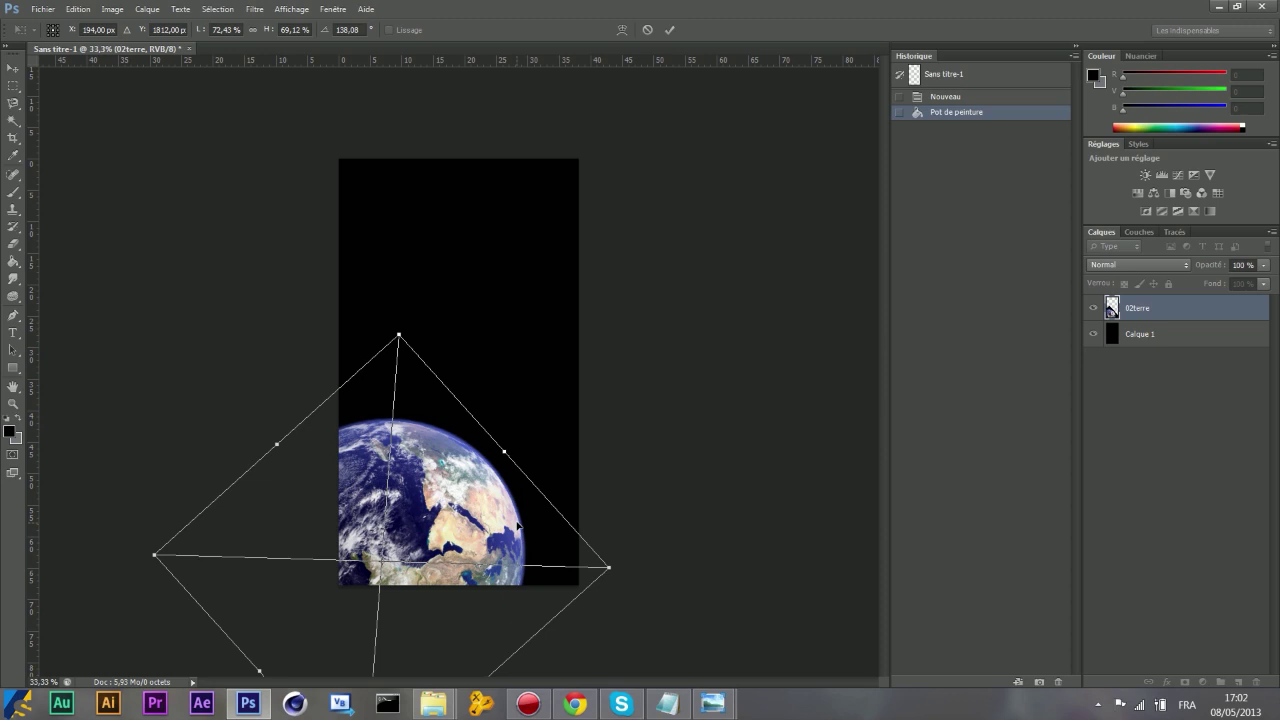
key("Return")
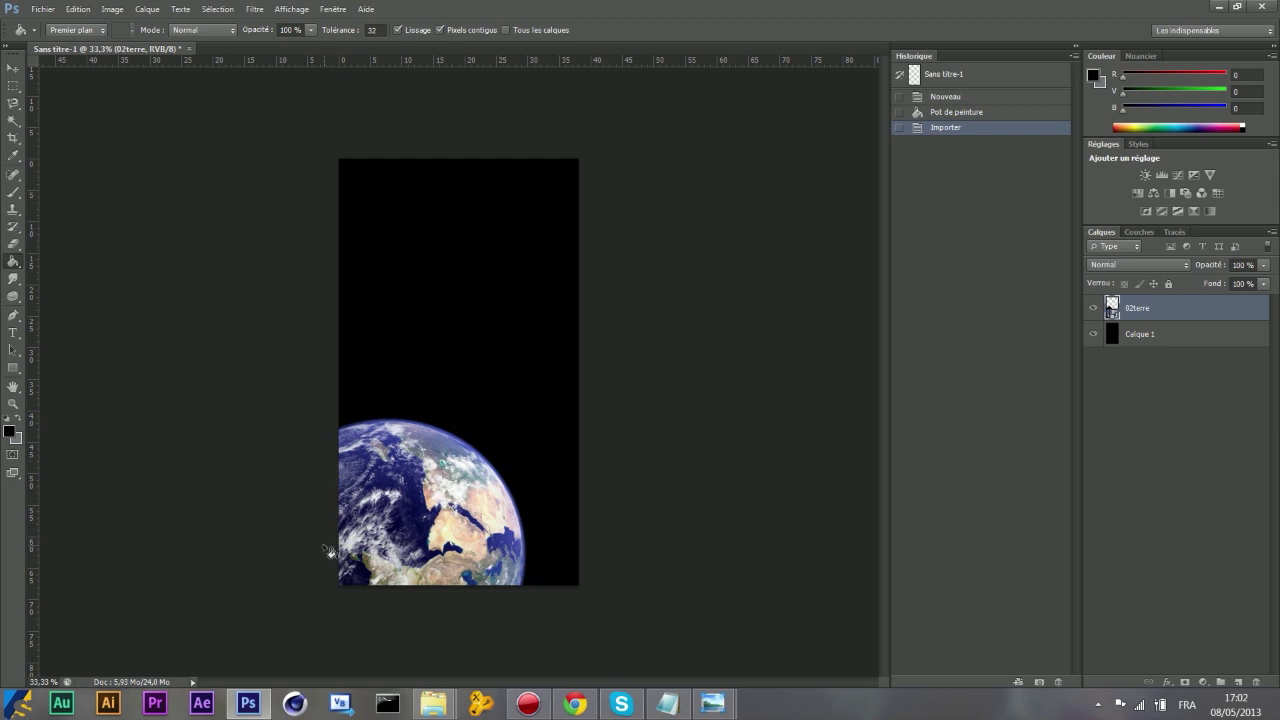
Rasterize the 02terre layer and remove a blemish on the Earth with the Spot Healing Brush.
left_click(13, 211)
left_click(10, 178)
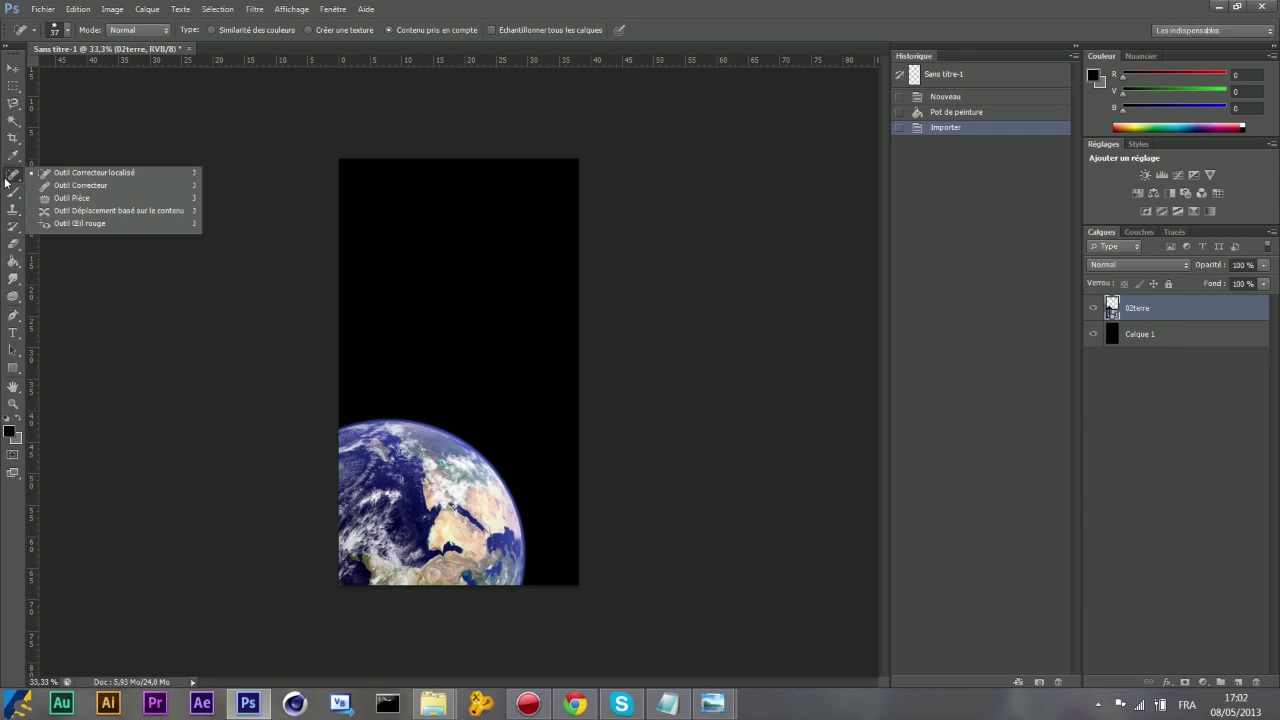
left_click(45, 173)
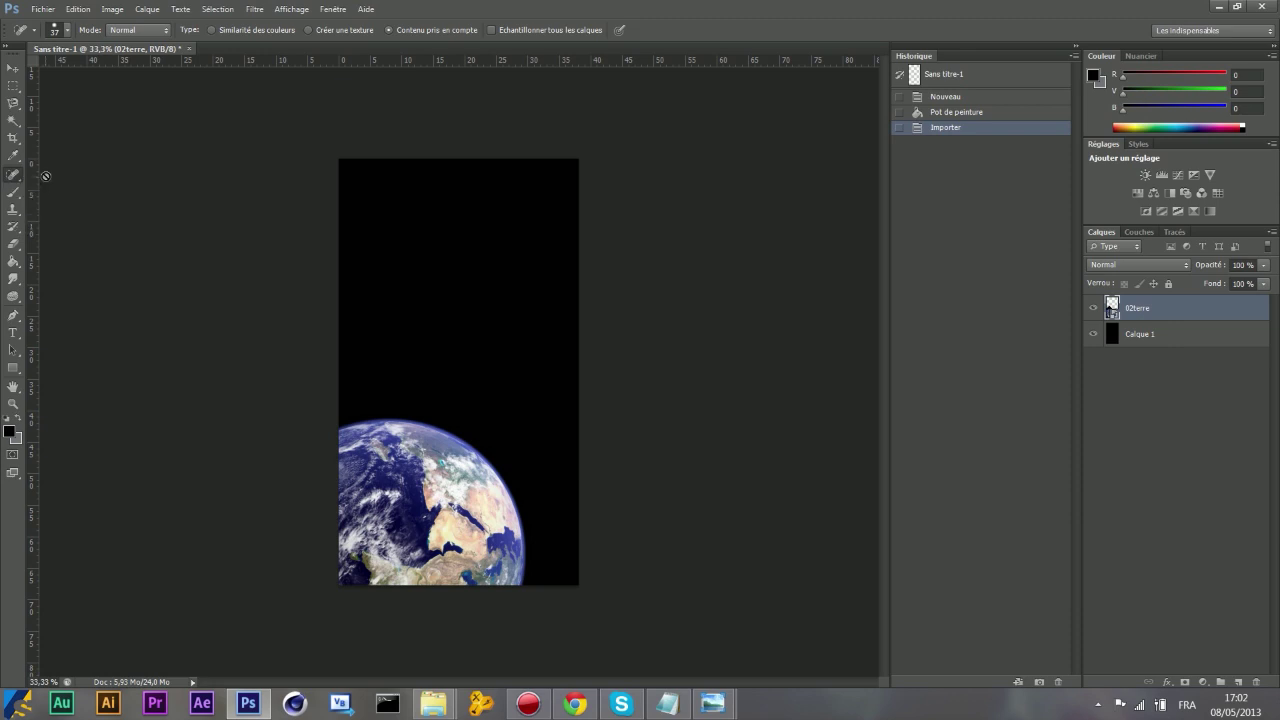
left_click(438, 467)
key("Return")
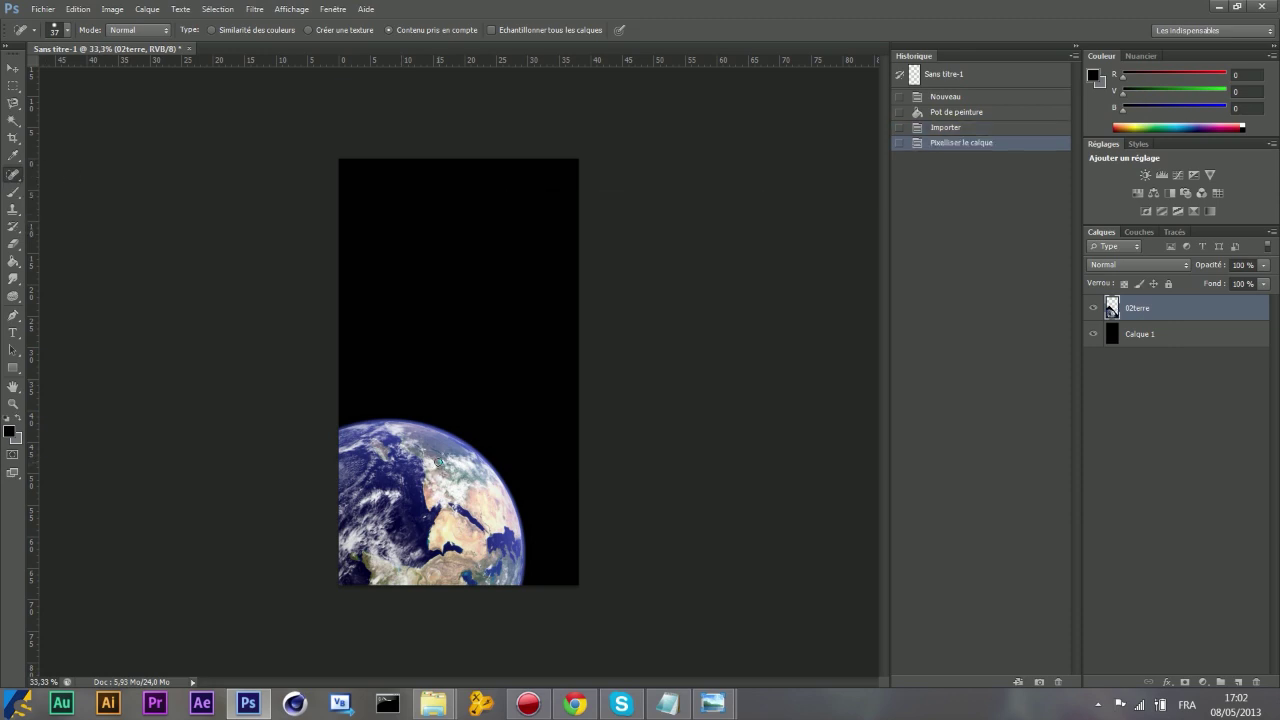
left_click(441, 463)
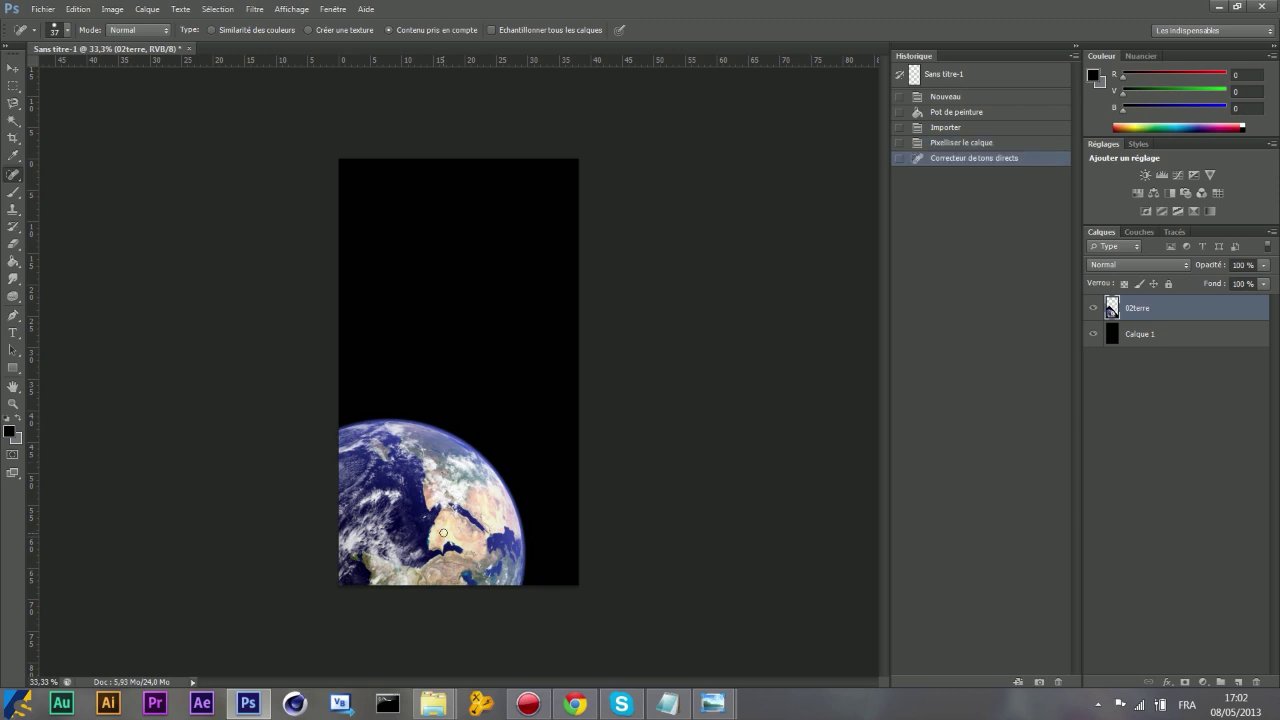
mouse_move(712, 703)
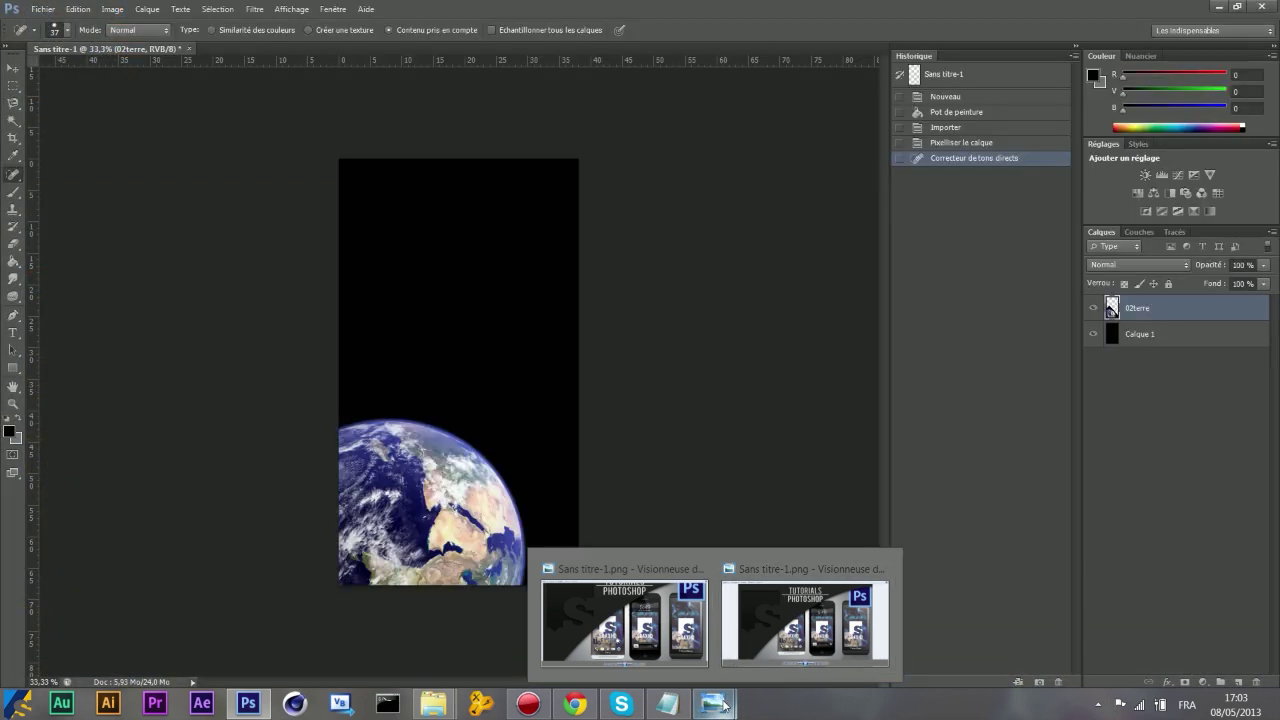
Close all Photo Viewer windows and bring the Textures folder back up.
right_click(724, 705)
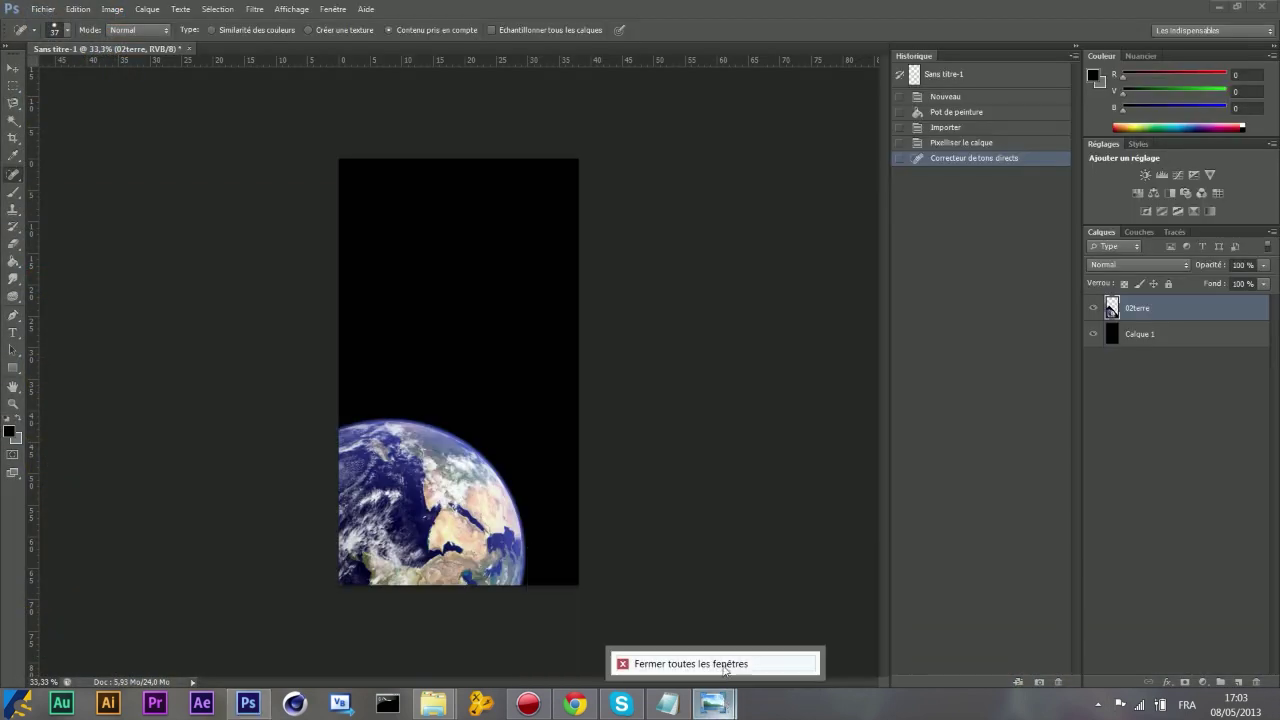
left_click(725, 667)
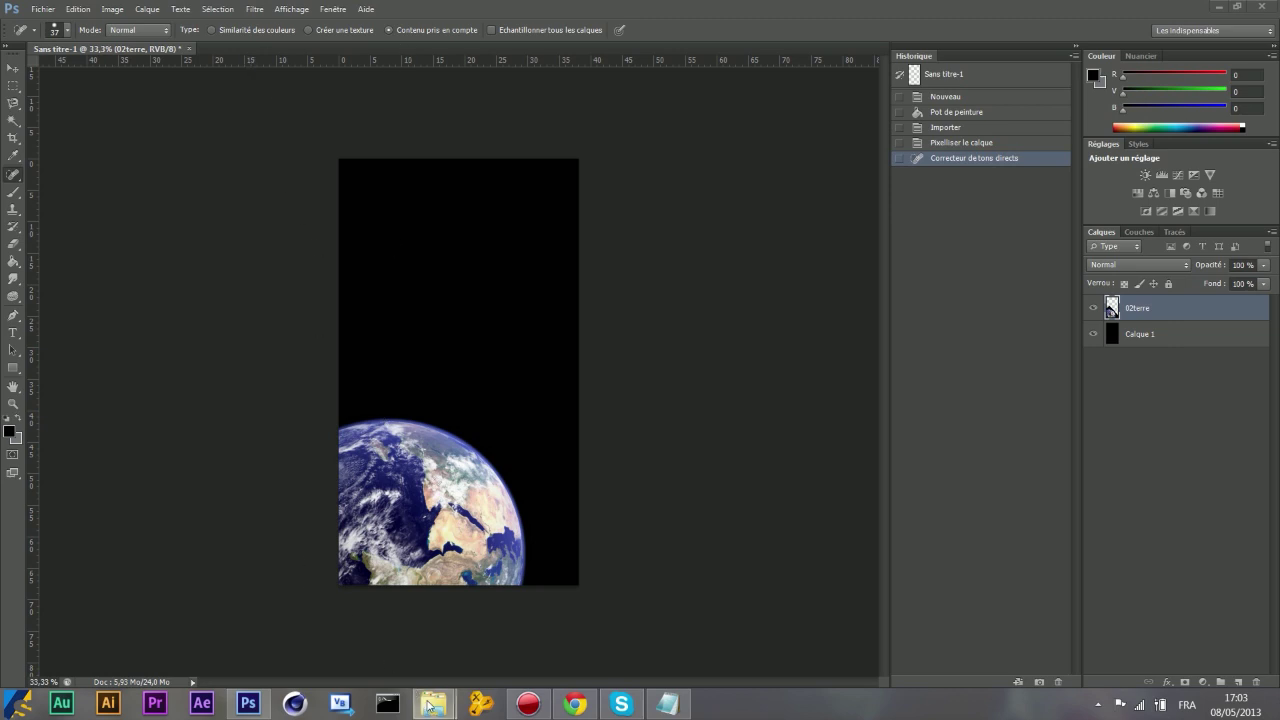
left_click(372, 607)
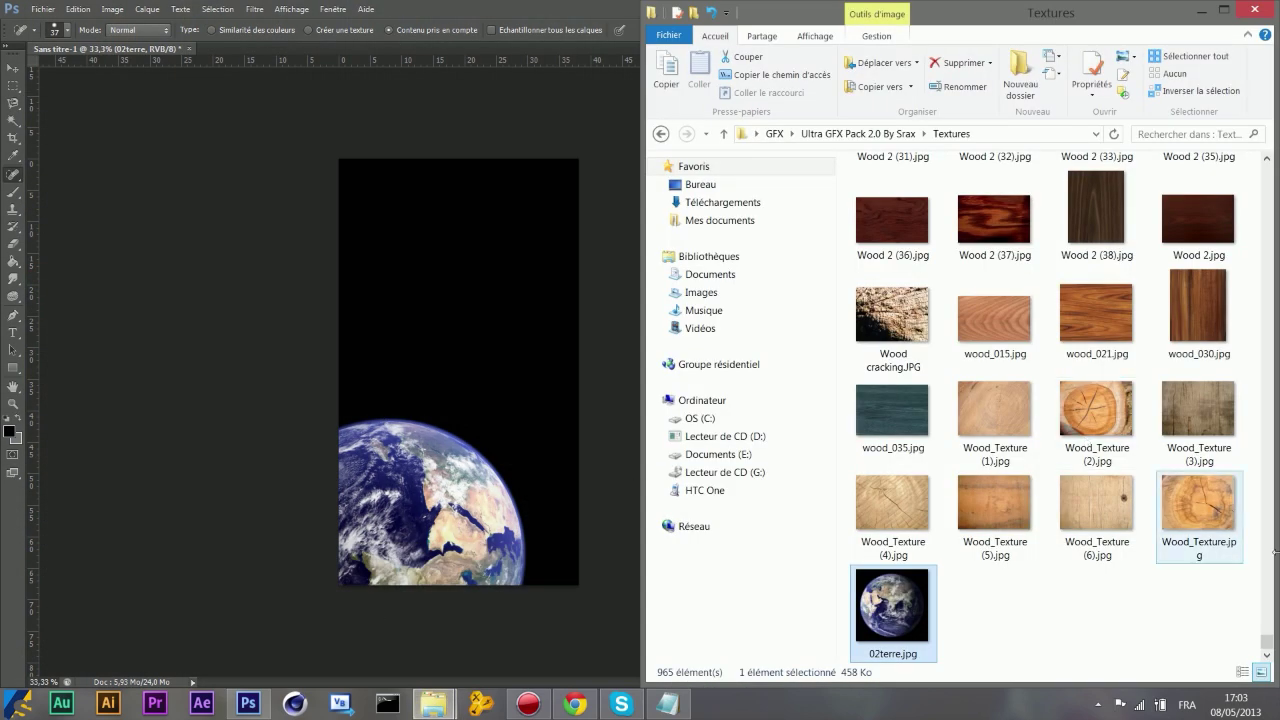
Scroll back up the Textures folder and select the effekt2.jpg nebula image.
left_click_drag(1268, 638, 1251, 531)
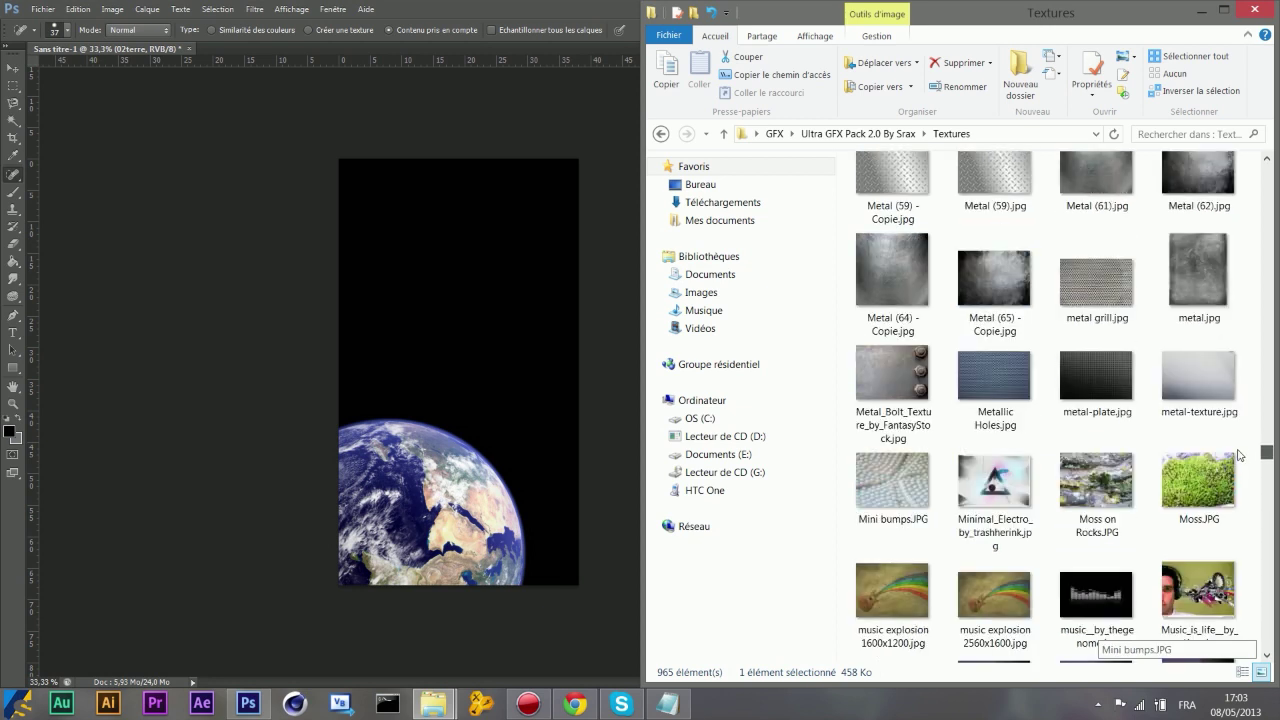
scroll(1234, 434, "up", 5)
scroll(1234, 430, "up", 1)
scroll(1234, 426, "up", 2)
scroll(1234, 421, "up", 2)
scroll(1234, 418, "up", 3)
scroll(1235, 412, "up", 2)
scroll(1236, 406, "up", 3)
scroll(1238, 401, "up", 3)
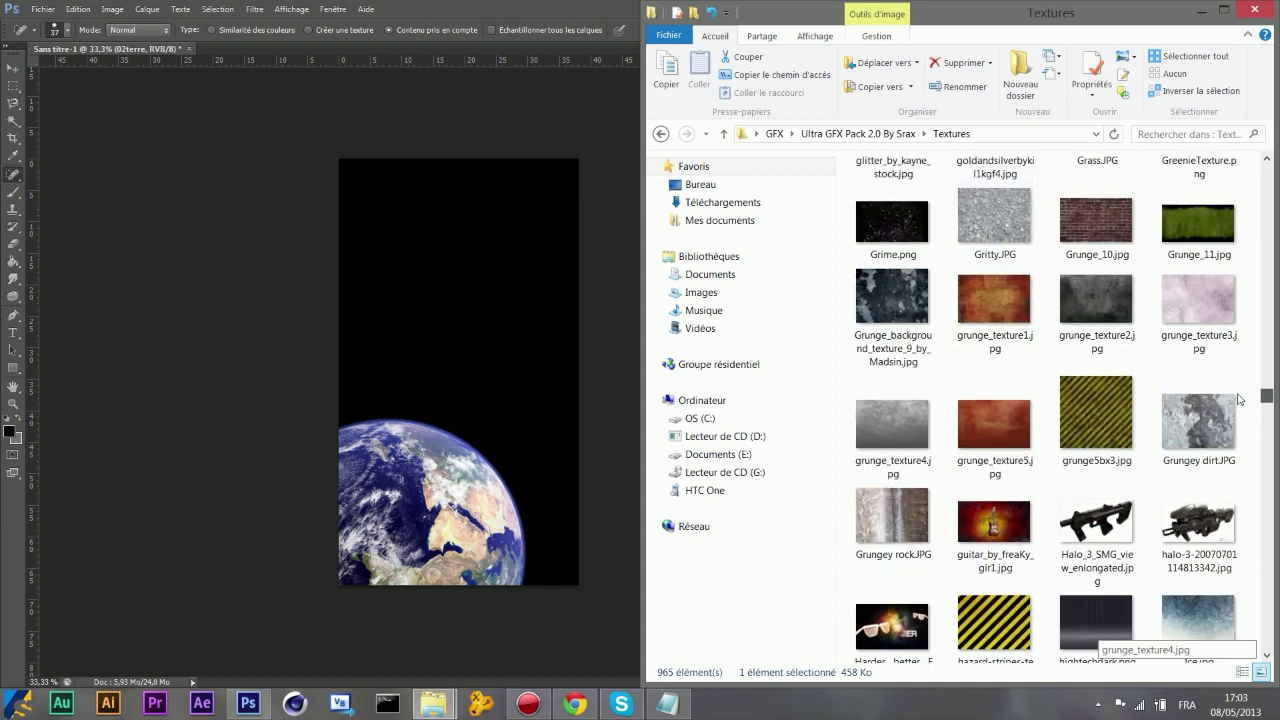
scroll(1239, 394, "up", 4)
scroll(1241, 389, "up", 2)
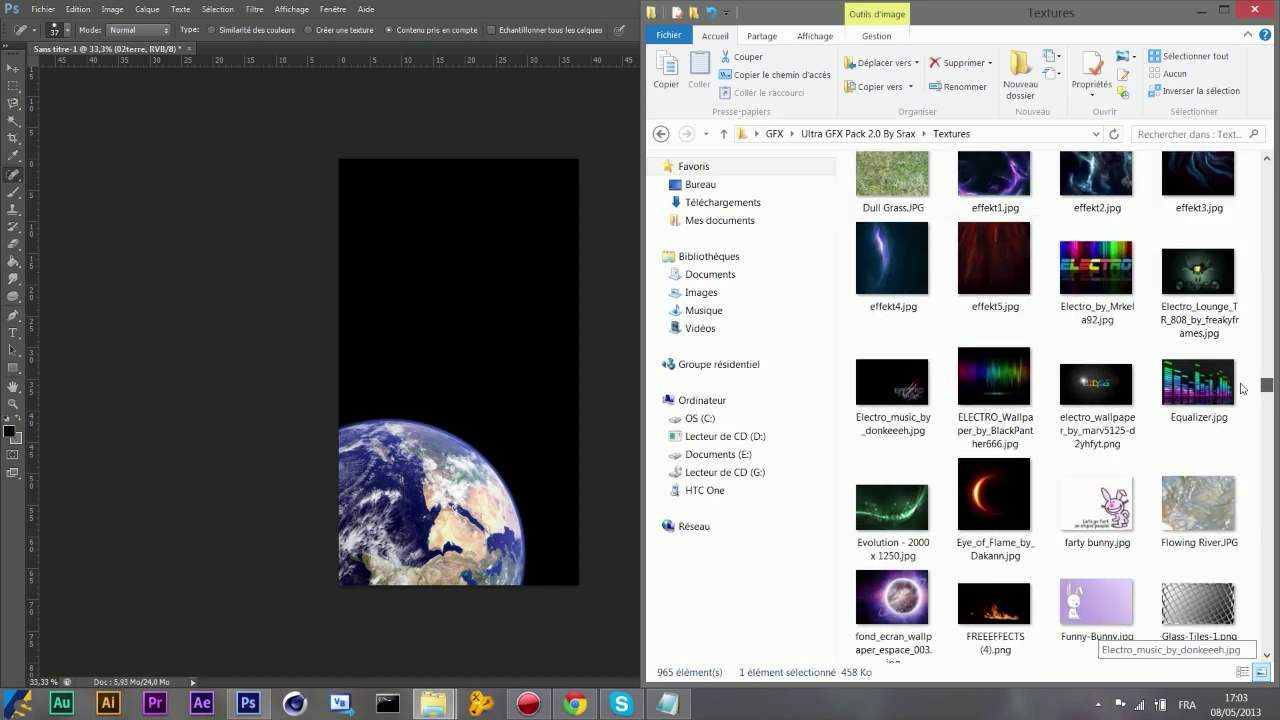
left_click(1095, 173)
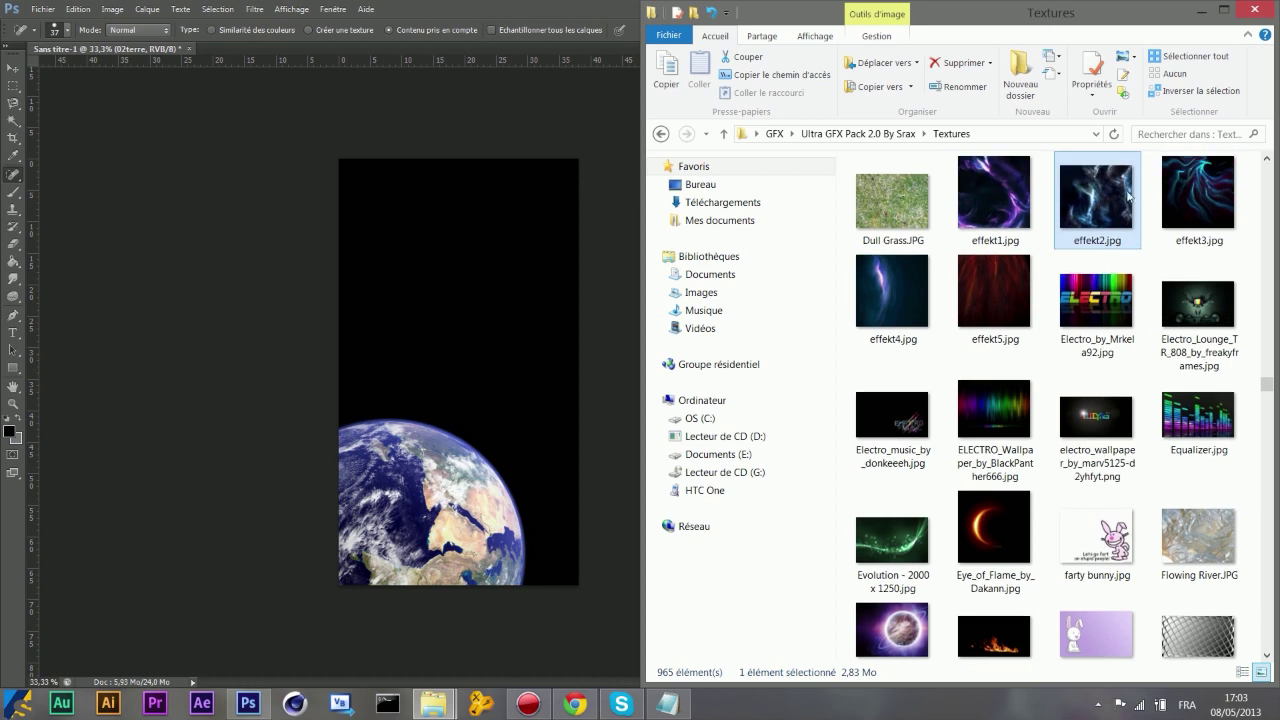
Place effekt2.jpg as a rotated, enlarged layer, then undo that first placement.
left_click_drag(1122, 211, 535, 390)
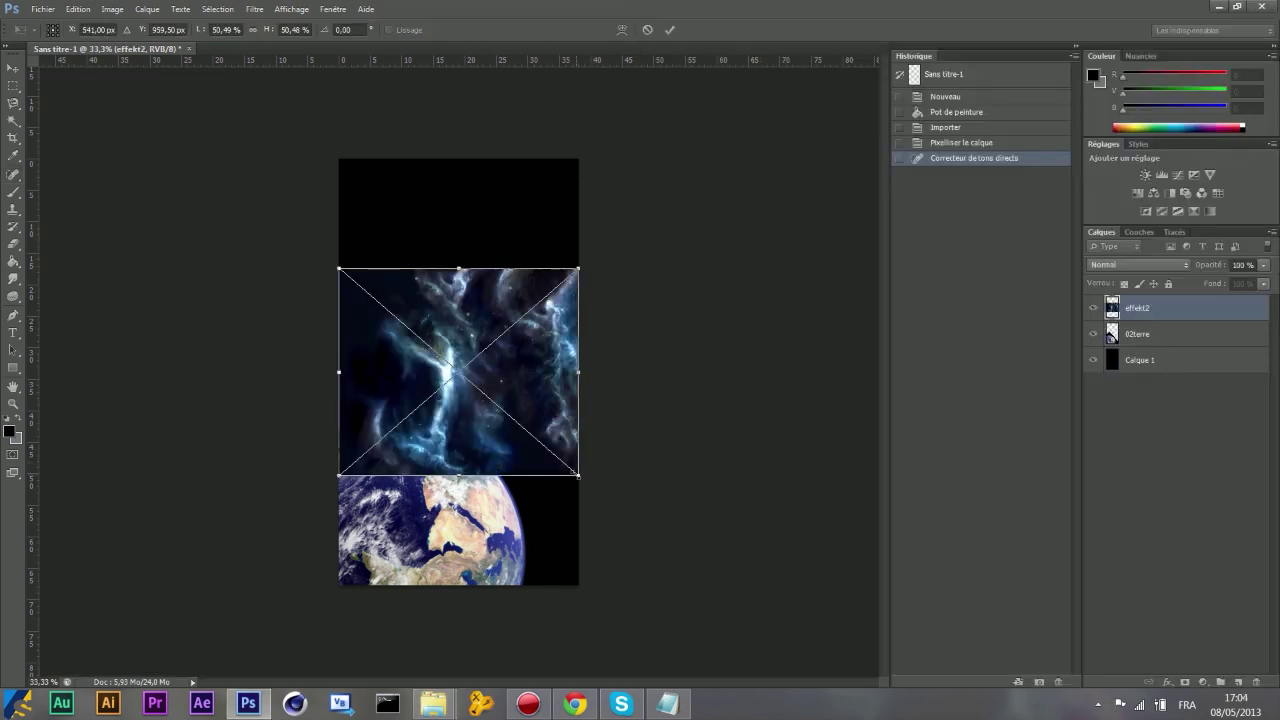
left_click_drag(576, 474, 666, 543)
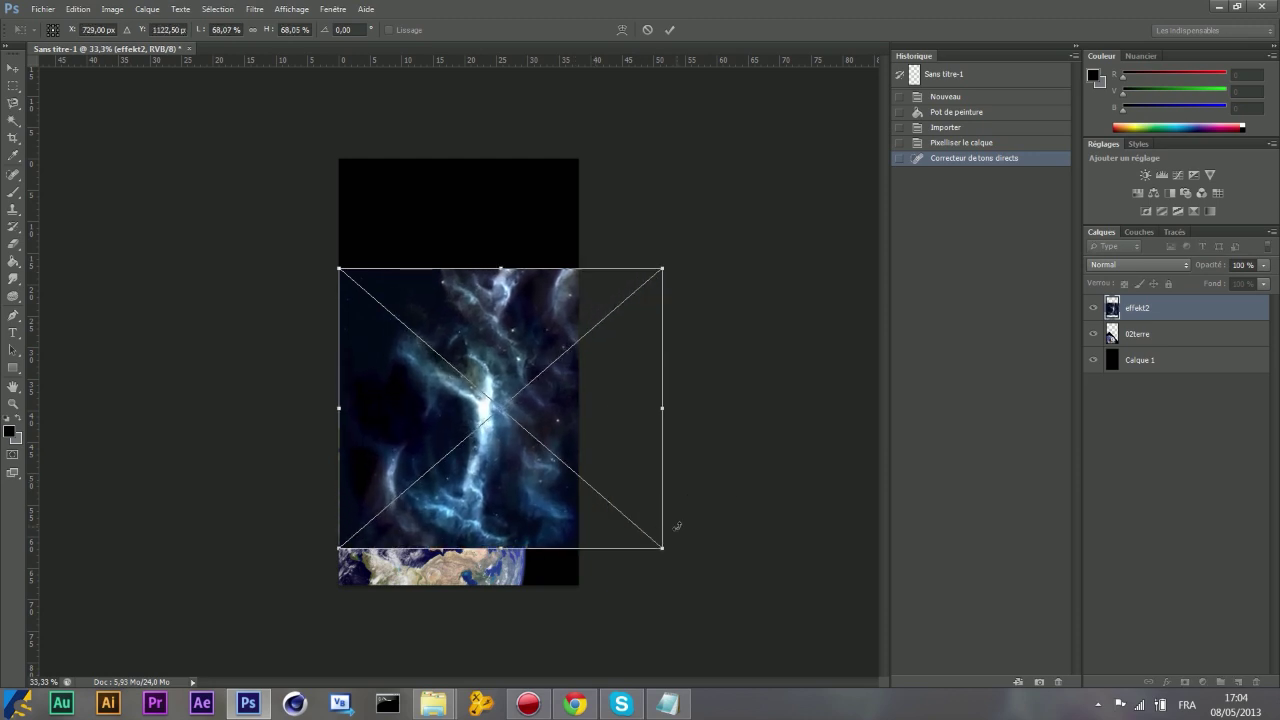
left_click_drag(734, 302, 420, 250)
left_click_drag(604, 330, 568, 370)
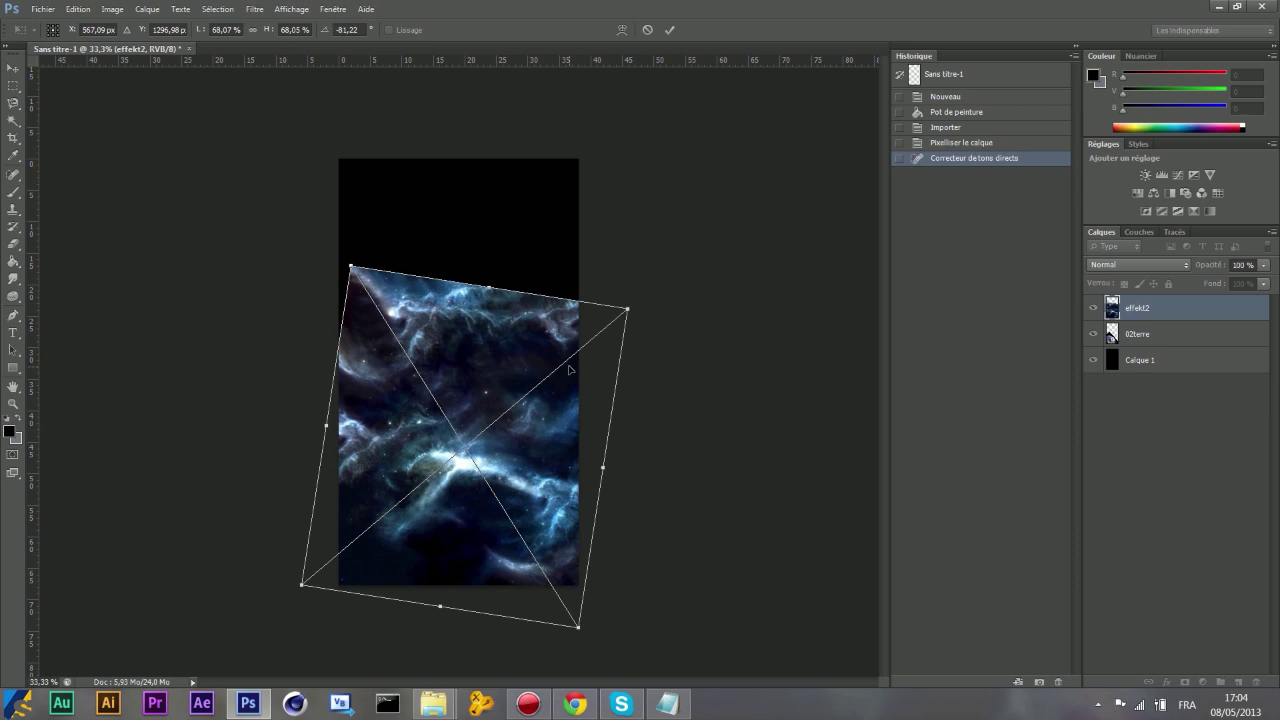
key("Return")
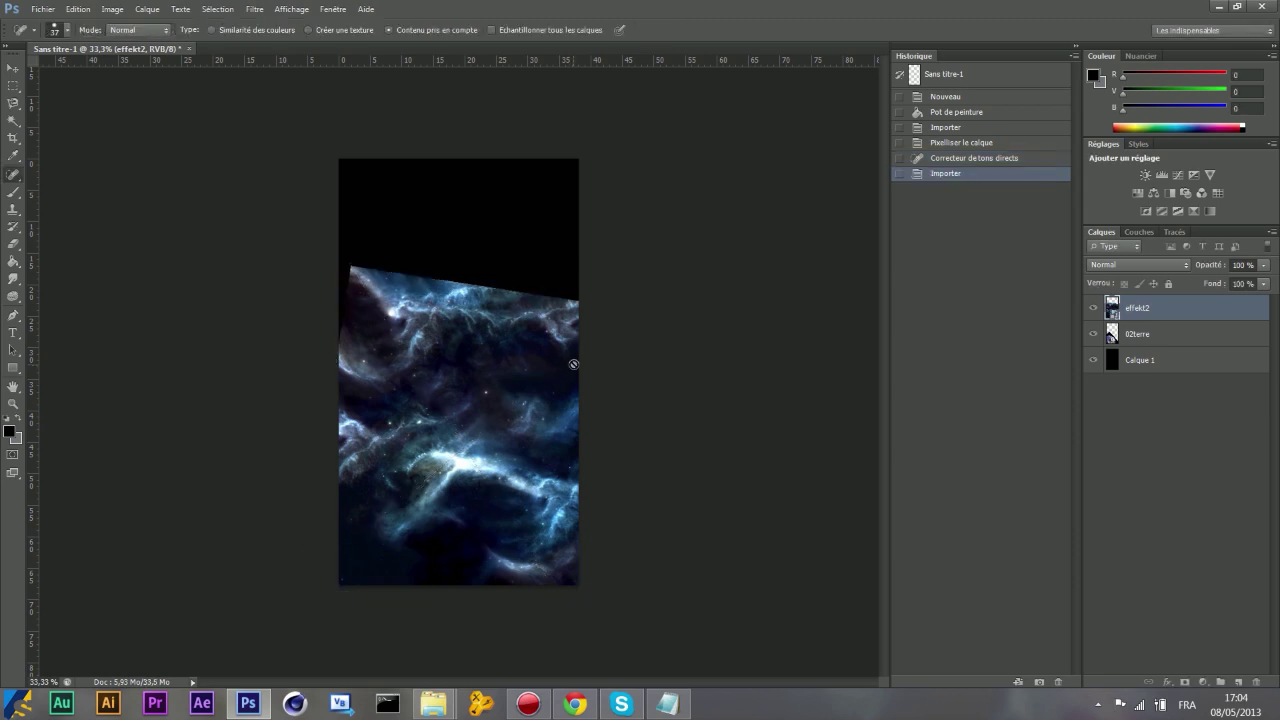
key("ctrl+z")
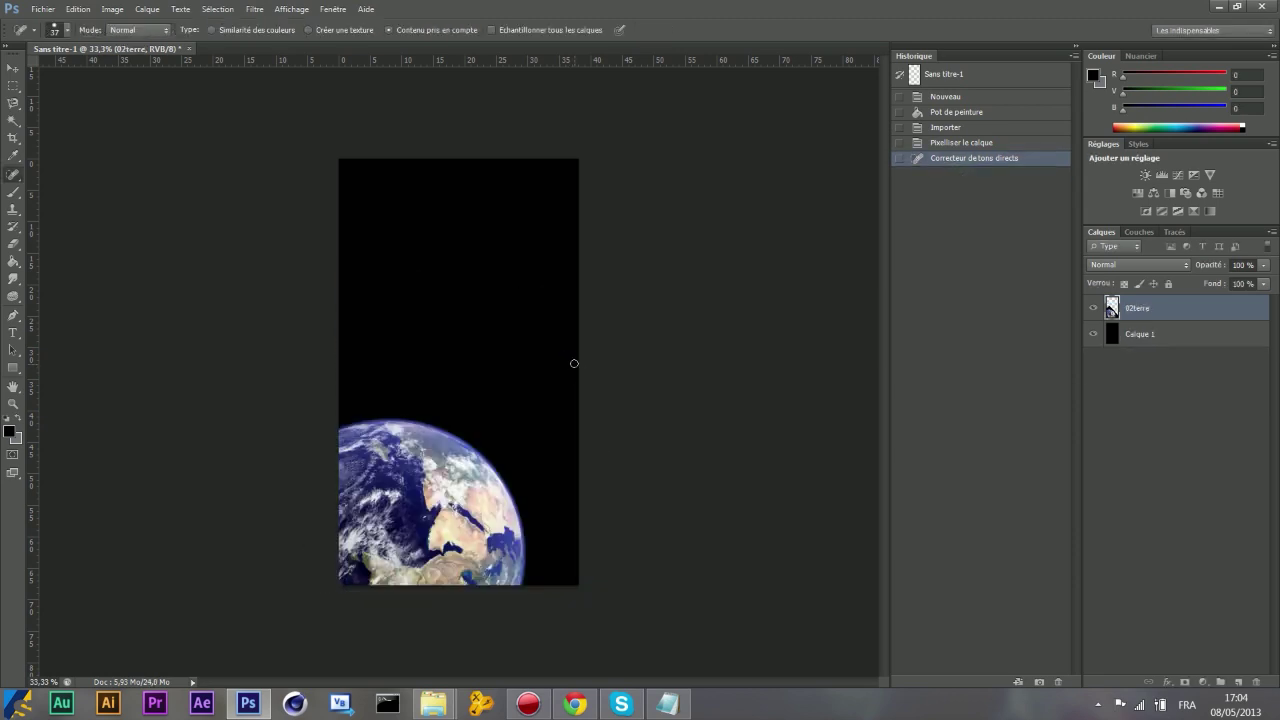
mouse_move(433, 703)
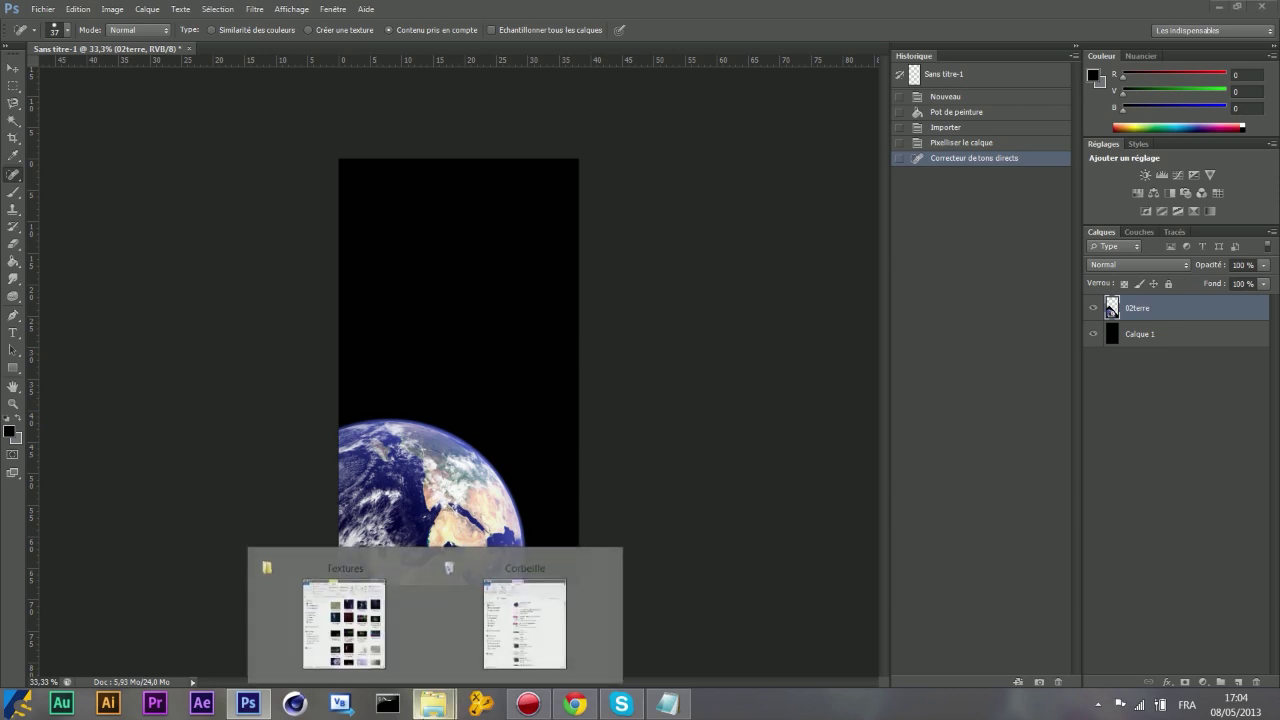
Place effekt2 again, rotated upright and scaled to about 80% over the lower wallpaper.
left_click(470, 650)
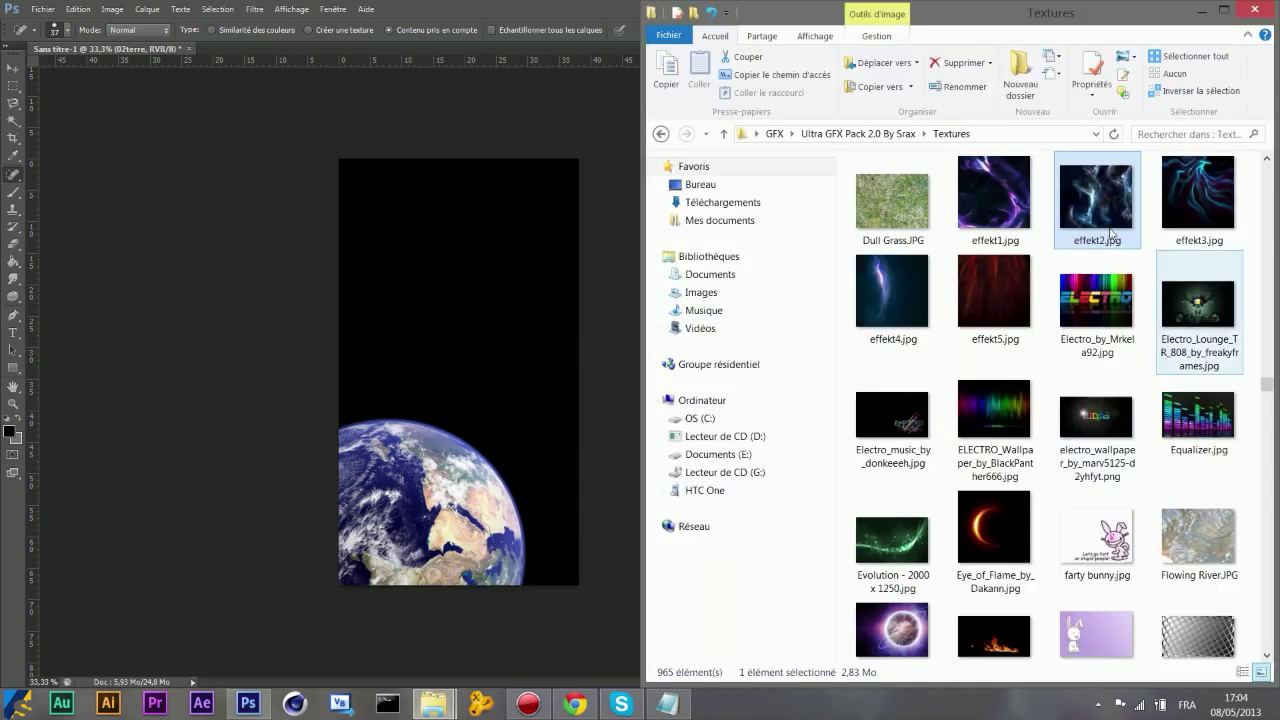
left_click(455, 327)
left_click_drag(701, 409, 558, 176)
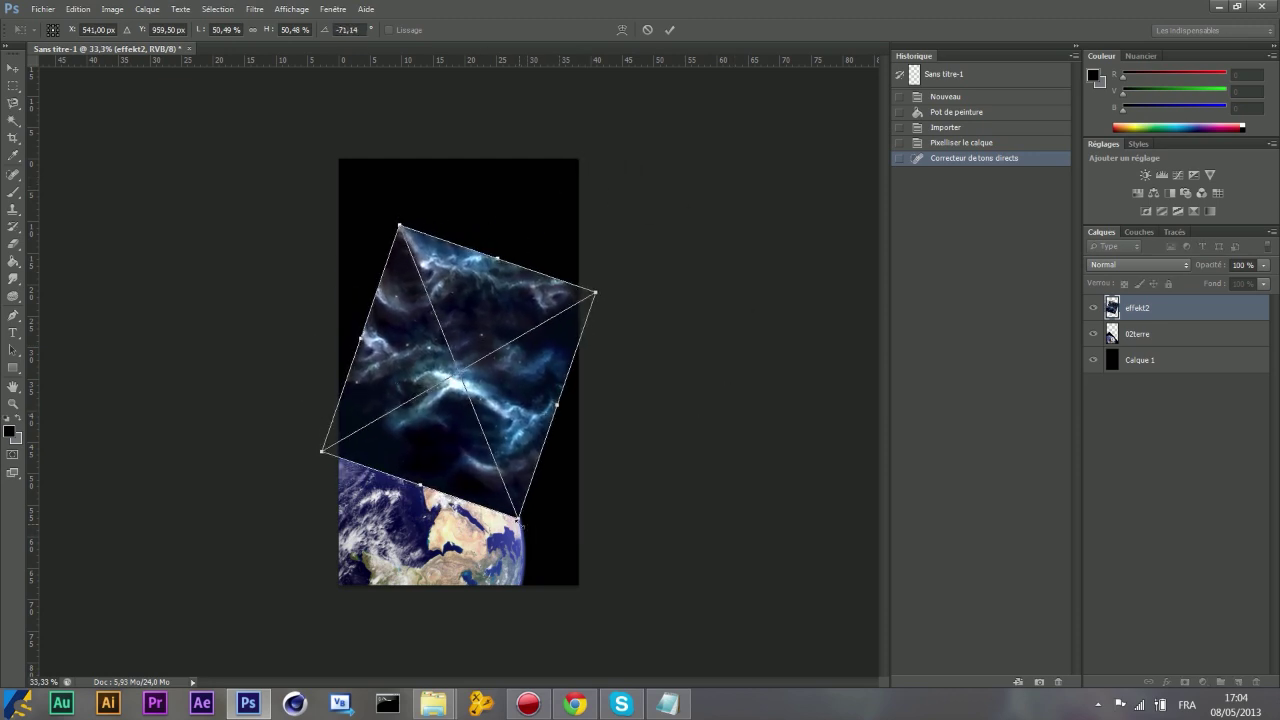
left_click_drag(521, 519, 600, 598)
left_click_drag(447, 303, 383, 337)
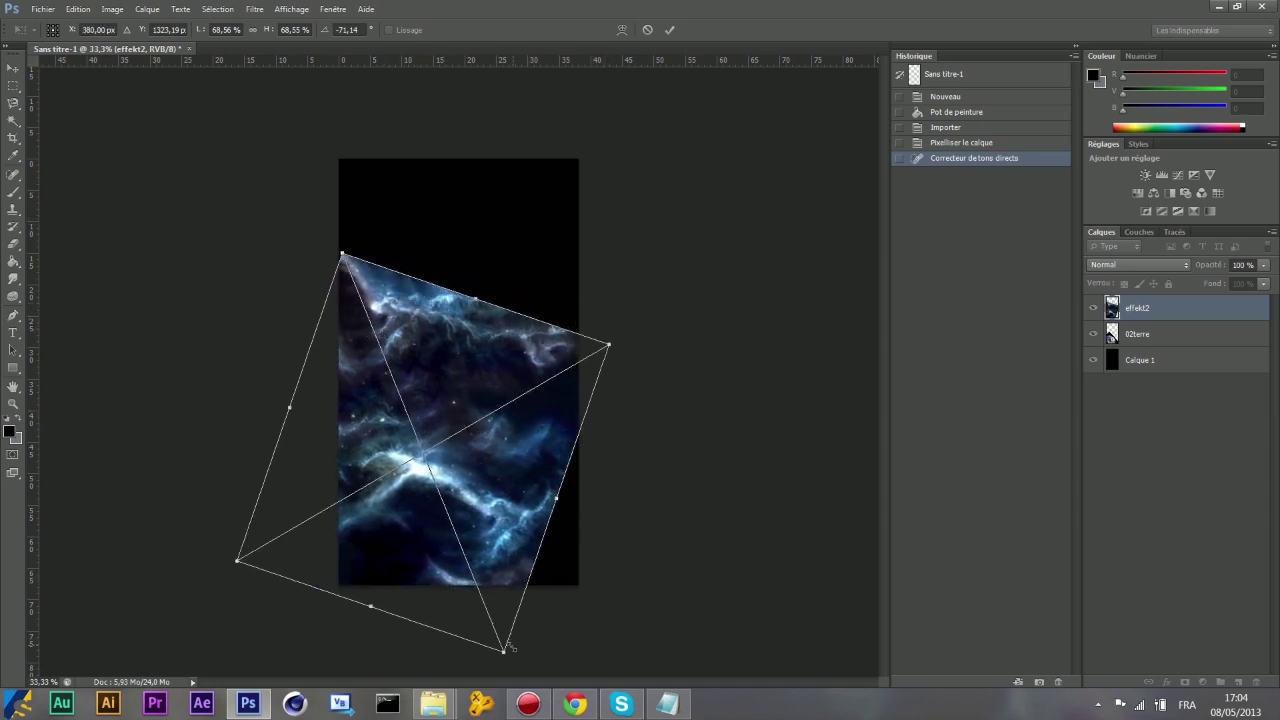
mouse_move(508, 648)
left_mouse_down()
mouse_move(534, 712)
mouse_move(566, 708)
left_mouse_up()
left_click_drag(508, 672, 511, 659)
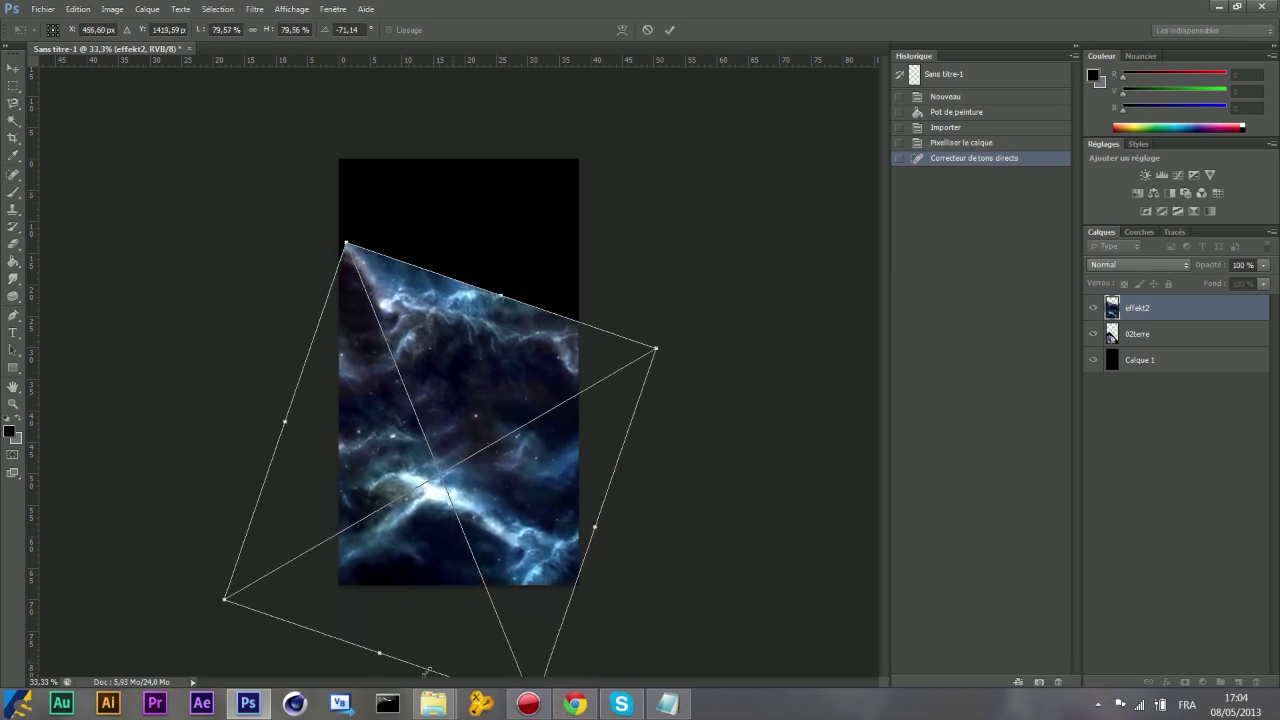
left_click_drag(391, 668, 461, 682)
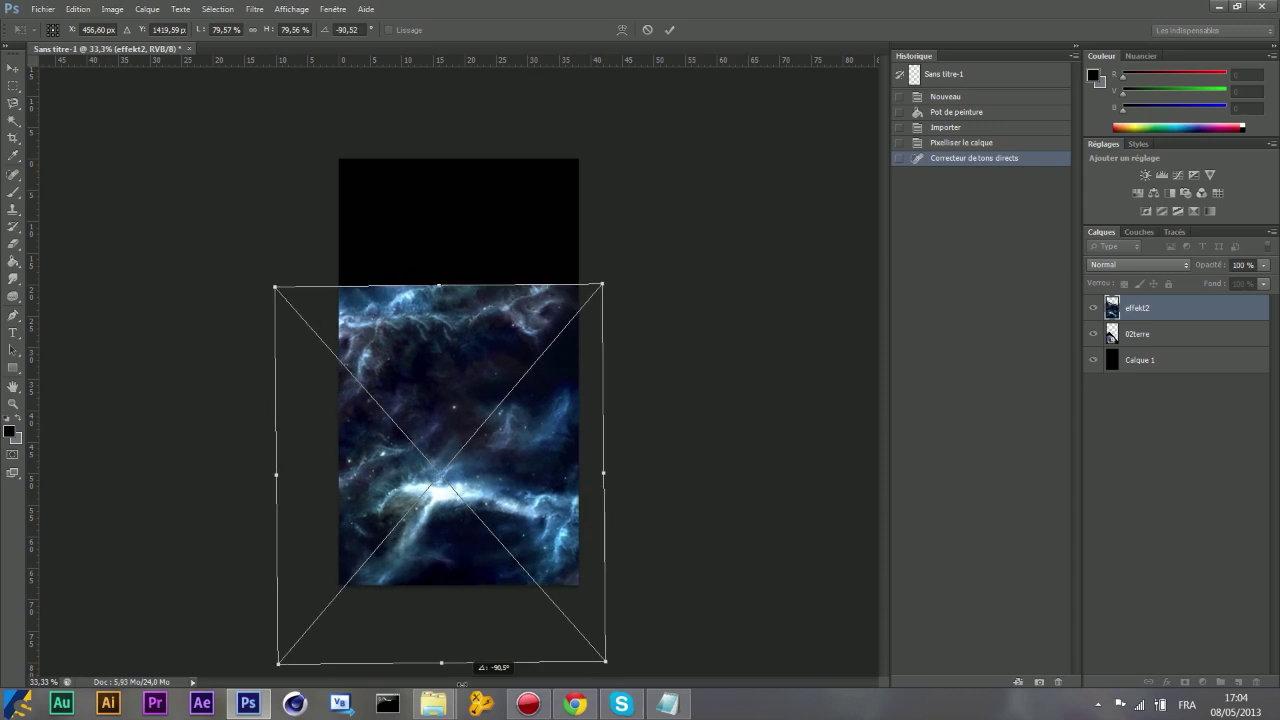
key("Return")
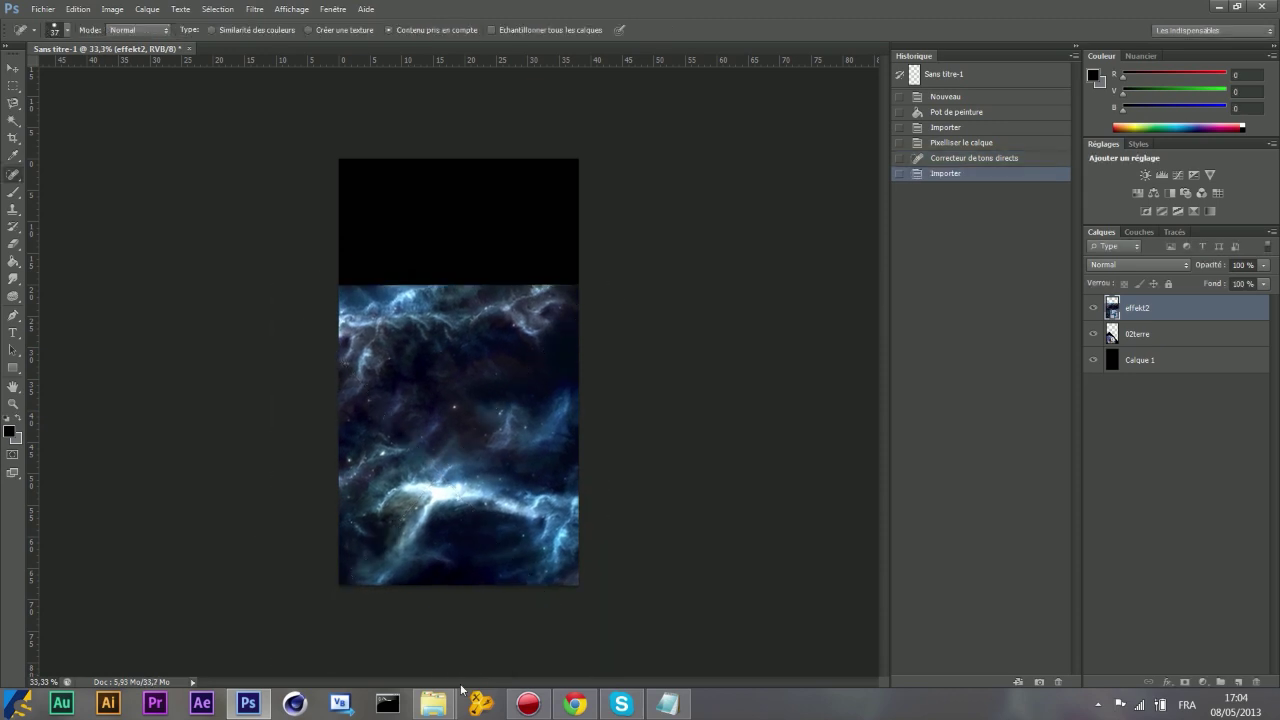
Set the effekt2 layer's blend mode to Superposition and move 02terre above it.
left_click(1120, 265)
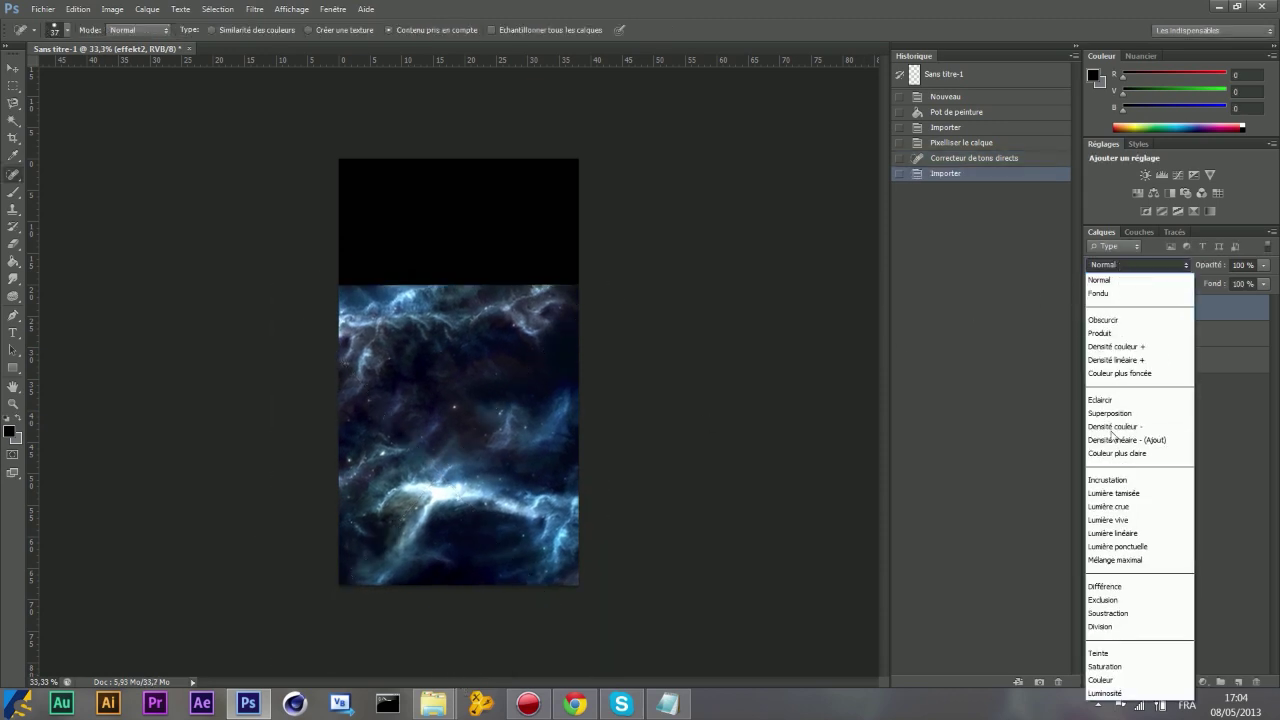
left_click(1111, 481)
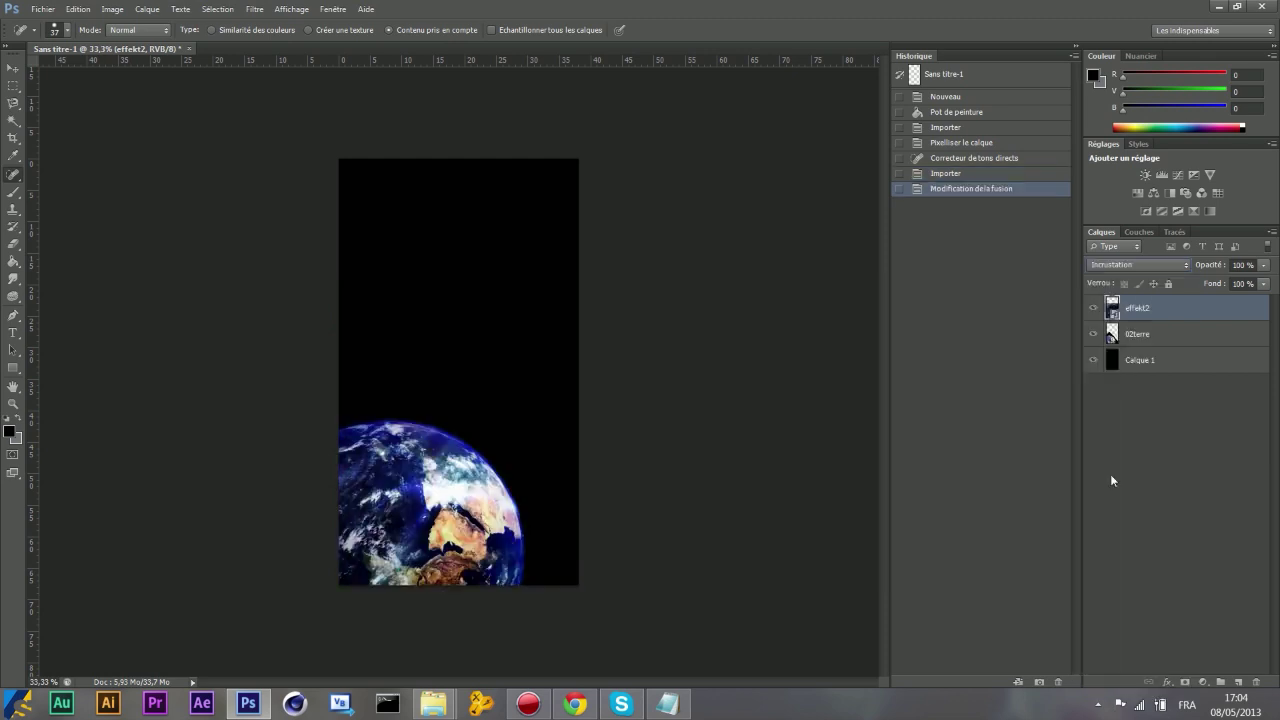
left_click(1140, 264)
left_click(1161, 414)
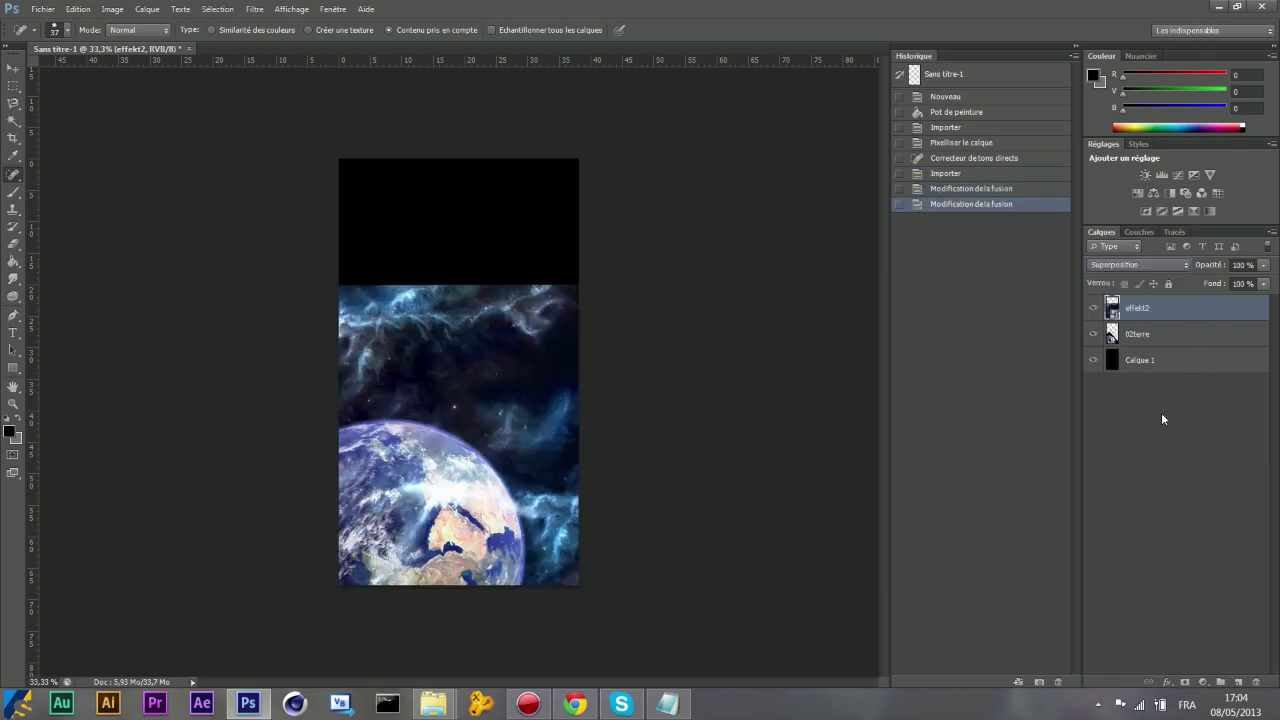
left_click_drag(1136, 334, 1145, 305)
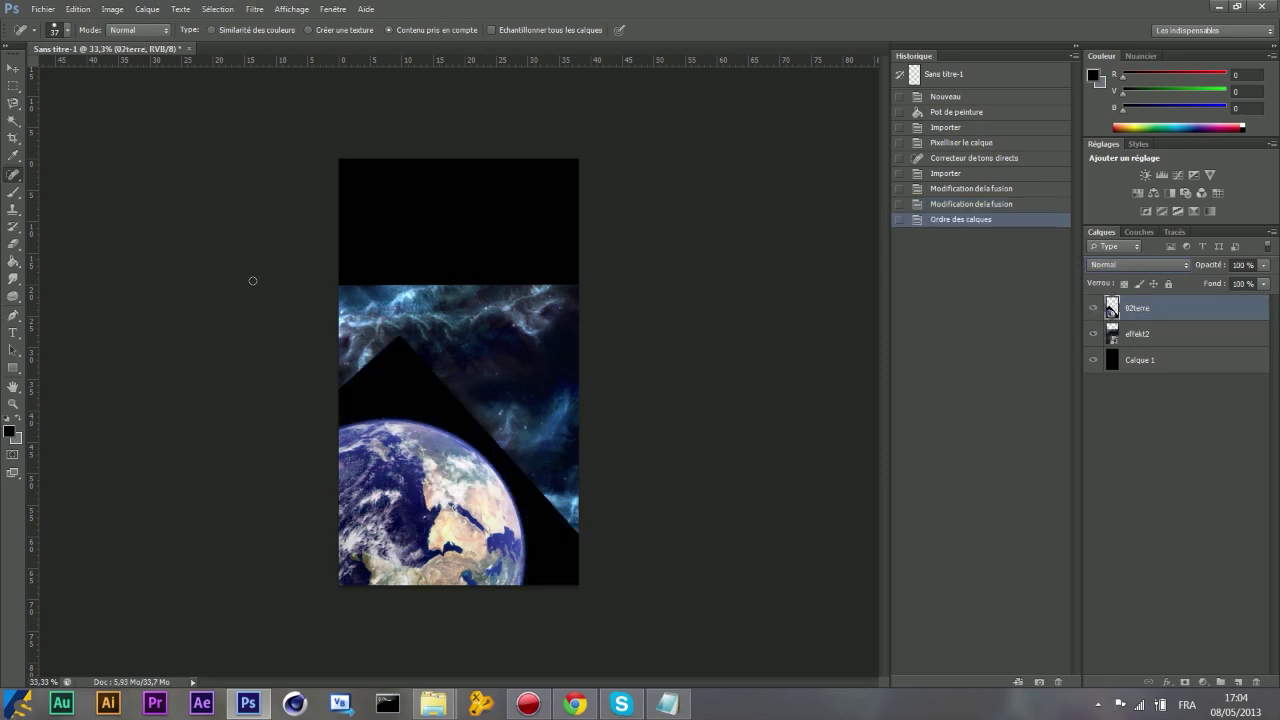
Erase the black surroundings of the Earth with the Eraser at 100% opacity.
left_click(18, 243)
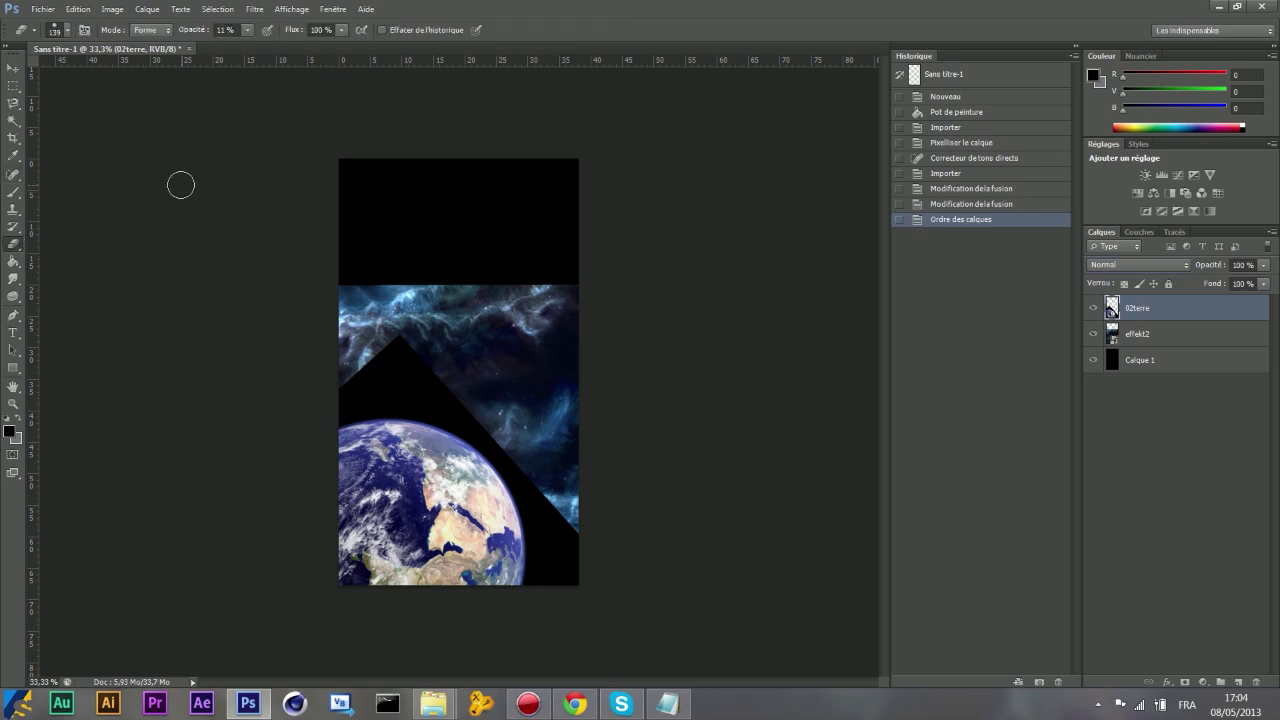
left_click(248, 30)
left_click_drag(285, 46, 289, 46)
mouse_move(397, 349)
left_mouse_down()
mouse_move(459, 373)
mouse_move(448, 365)
left_mouse_up()
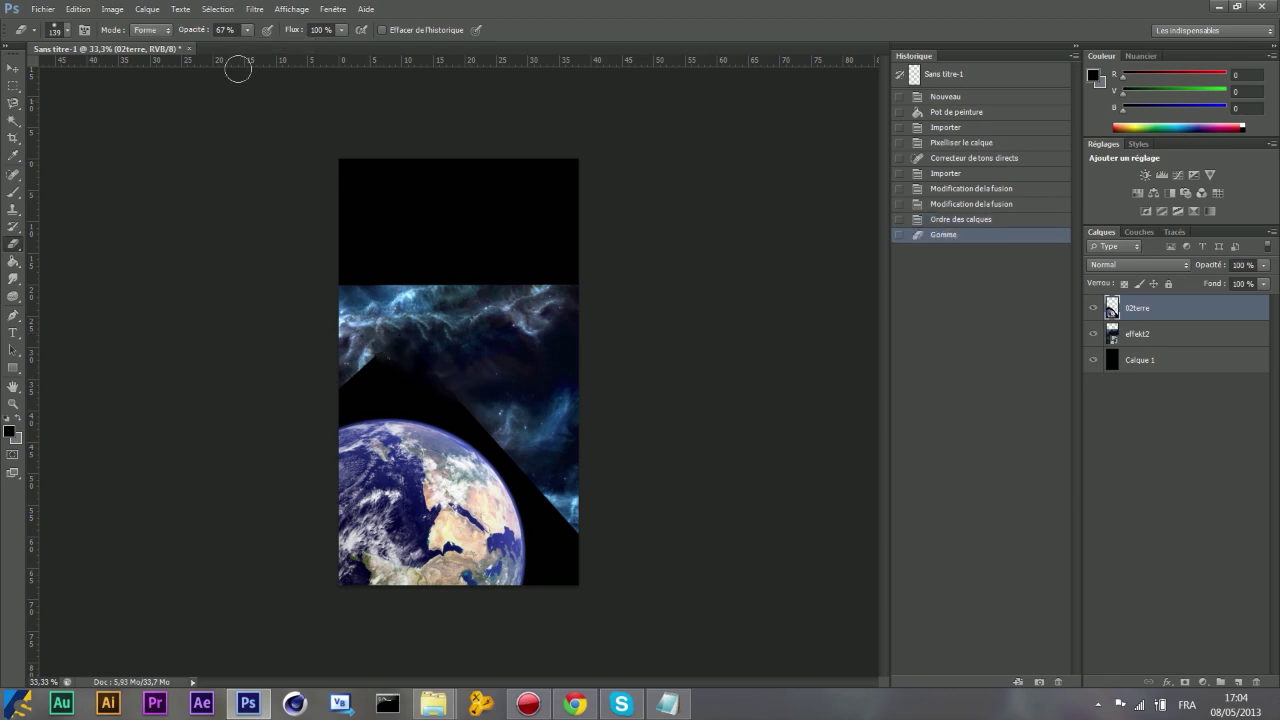
left_click_drag(249, 33, 258, 47)
left_click(390, 367)
mouse_move(585, 575)
left_mouse_down()
mouse_move(557, 558)
mouse_move(535, 588)
mouse_move(531, 503)
mouse_move(547, 545)
mouse_move(486, 429)
mouse_move(343, 371)
mouse_move(323, 411)
mouse_move(377, 389)
mouse_move(345, 404)
mouse_move(423, 403)
mouse_move(487, 431)
mouse_move(420, 410)
mouse_move(338, 418)
left_mouse_up()
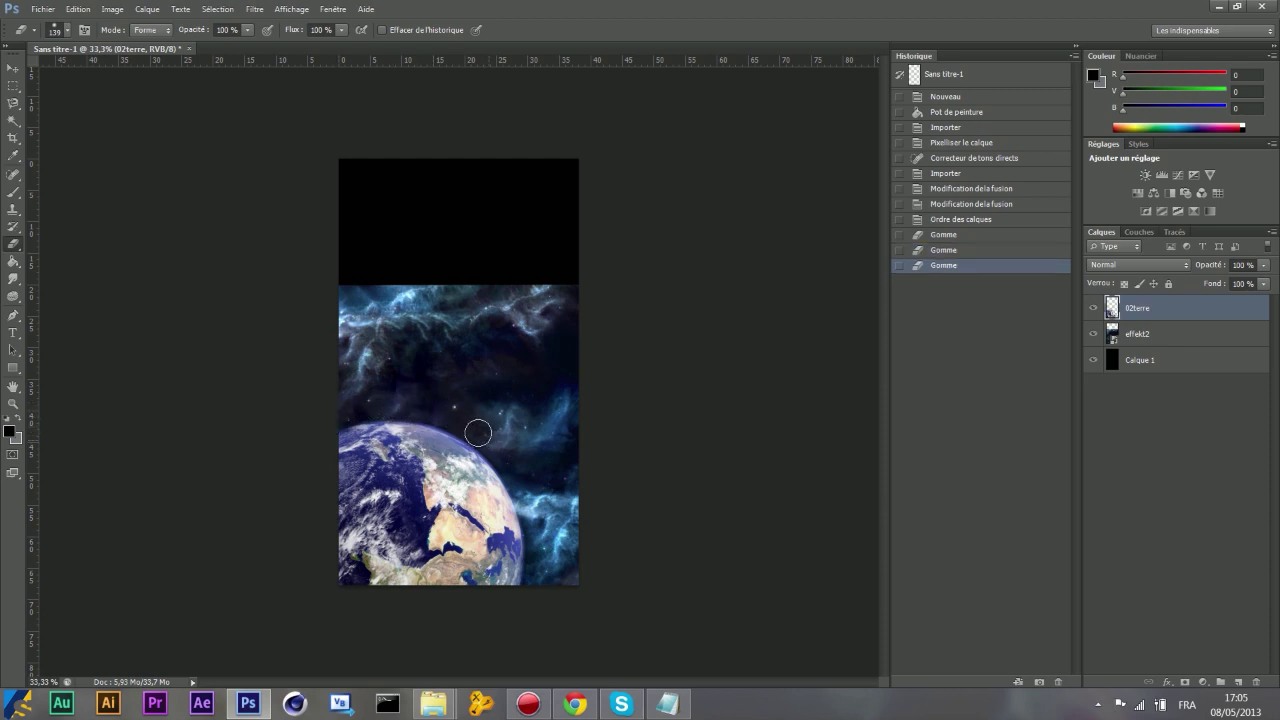
left_click_drag(470, 429, 593, 449)
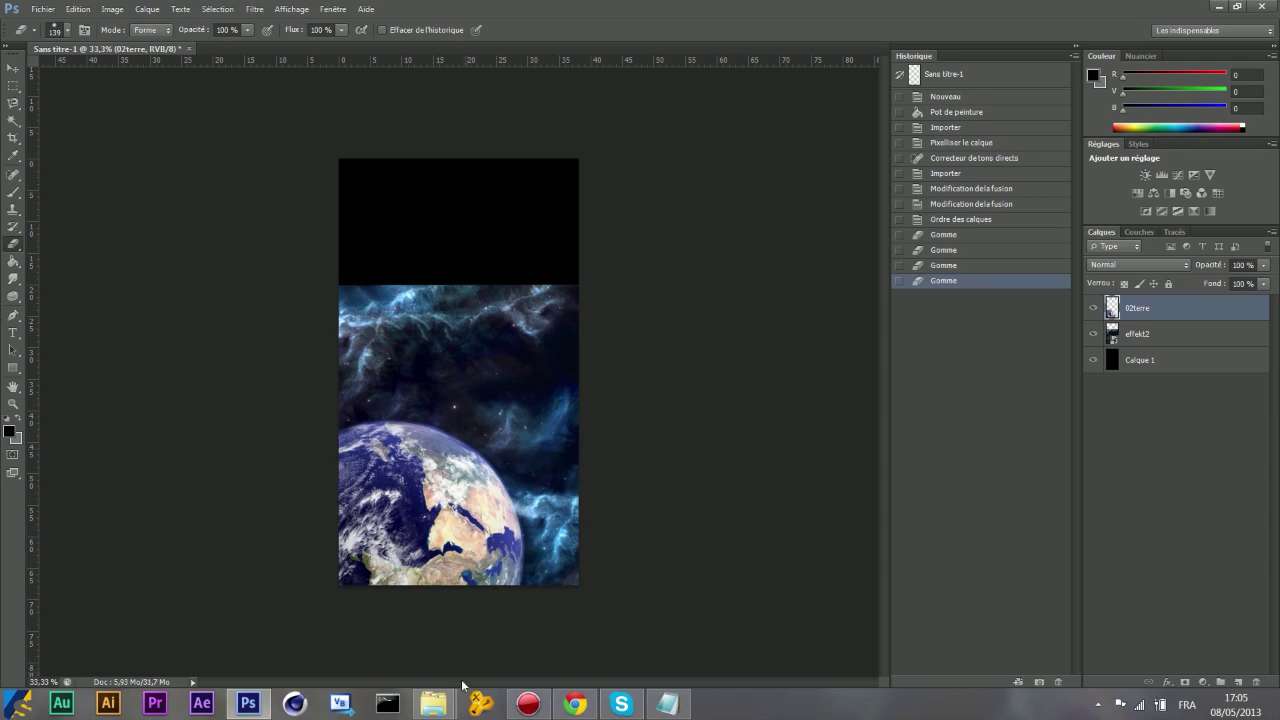
Place effekt4.jpg as a rotated, enlarged Superposition layer shifted down and right.
mouse_move(433, 703)
left_click(398, 628)
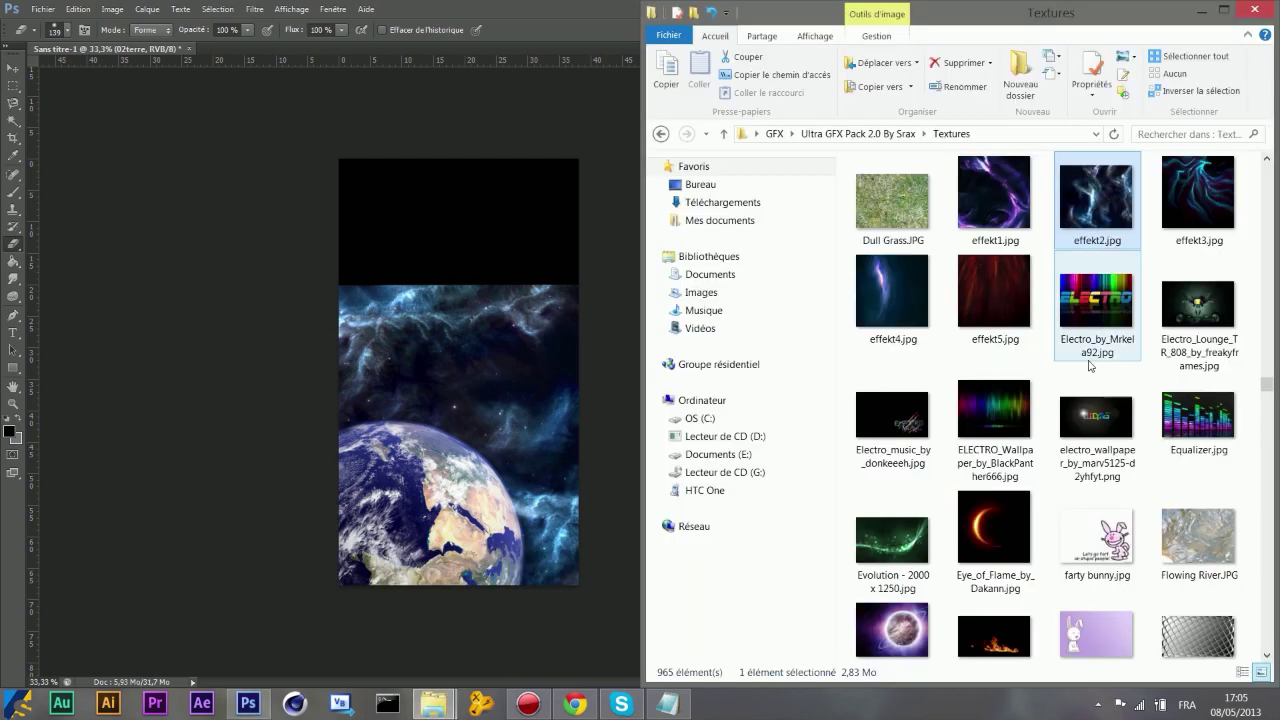
left_click(1187, 206)
left_click(1021, 201)
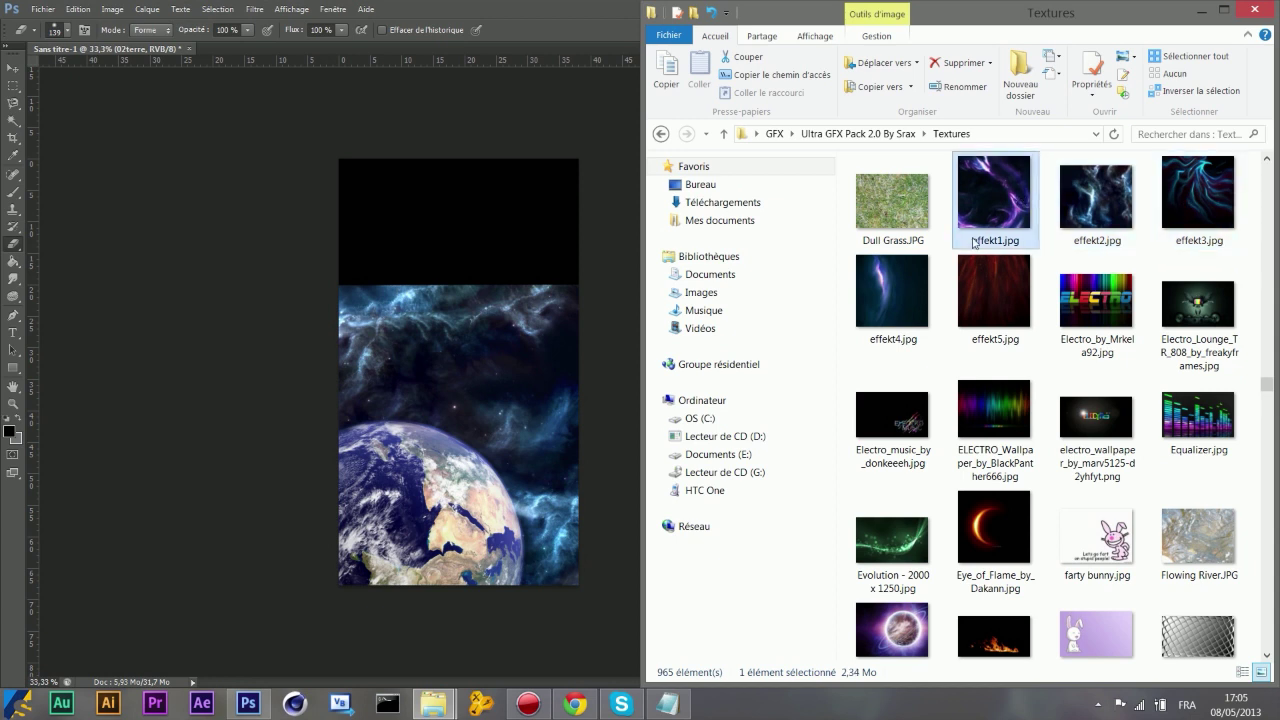
left_click_drag(895, 295, 550, 380)
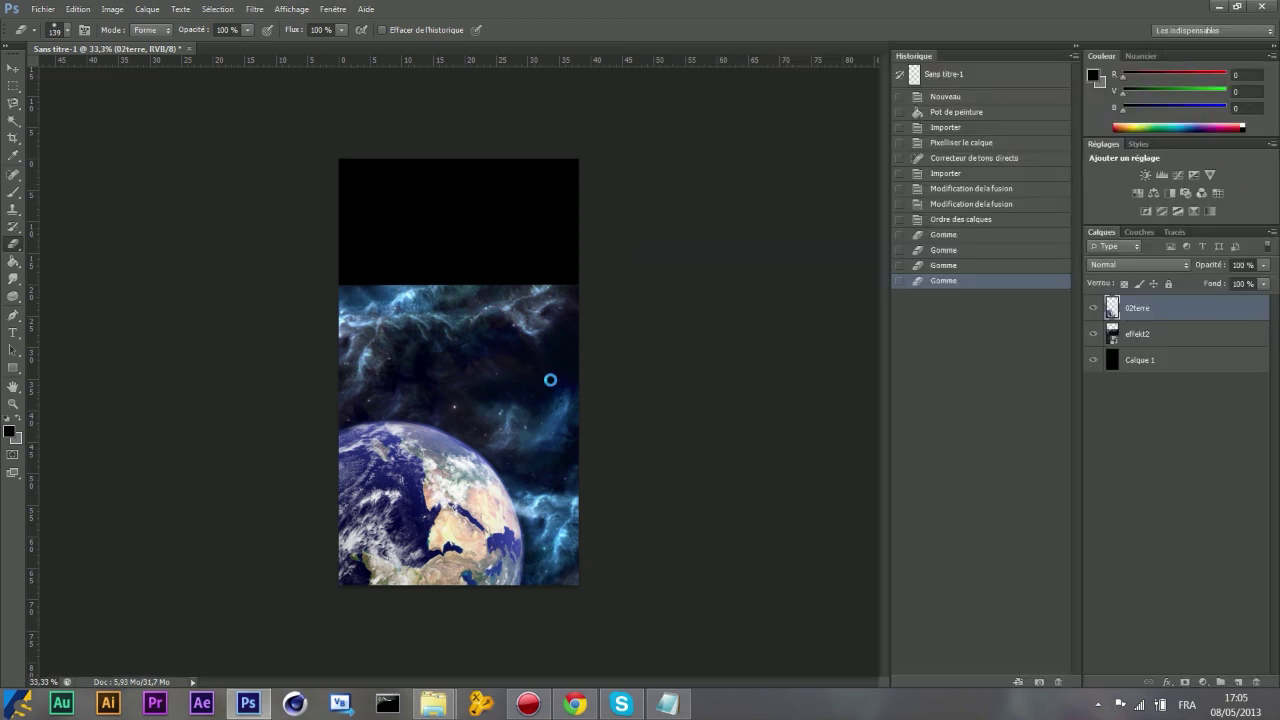
left_click_drag(719, 377, 244, 385)
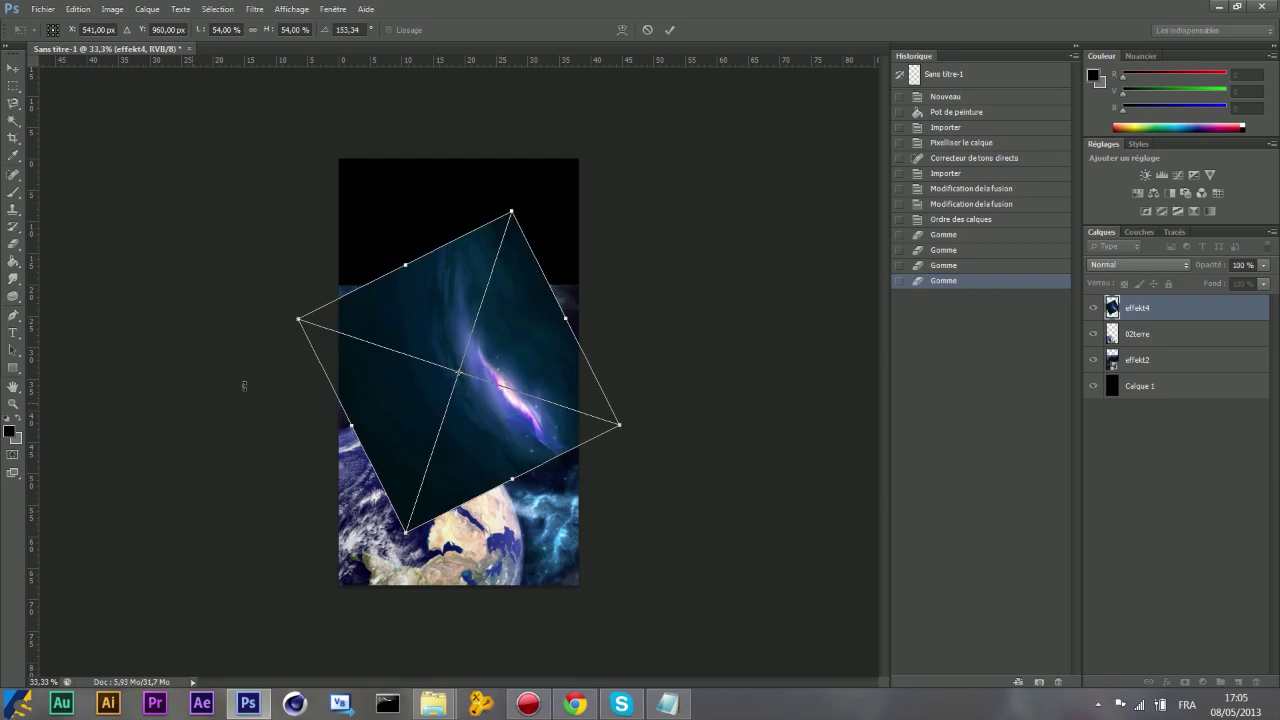
left_click(1098, 266)
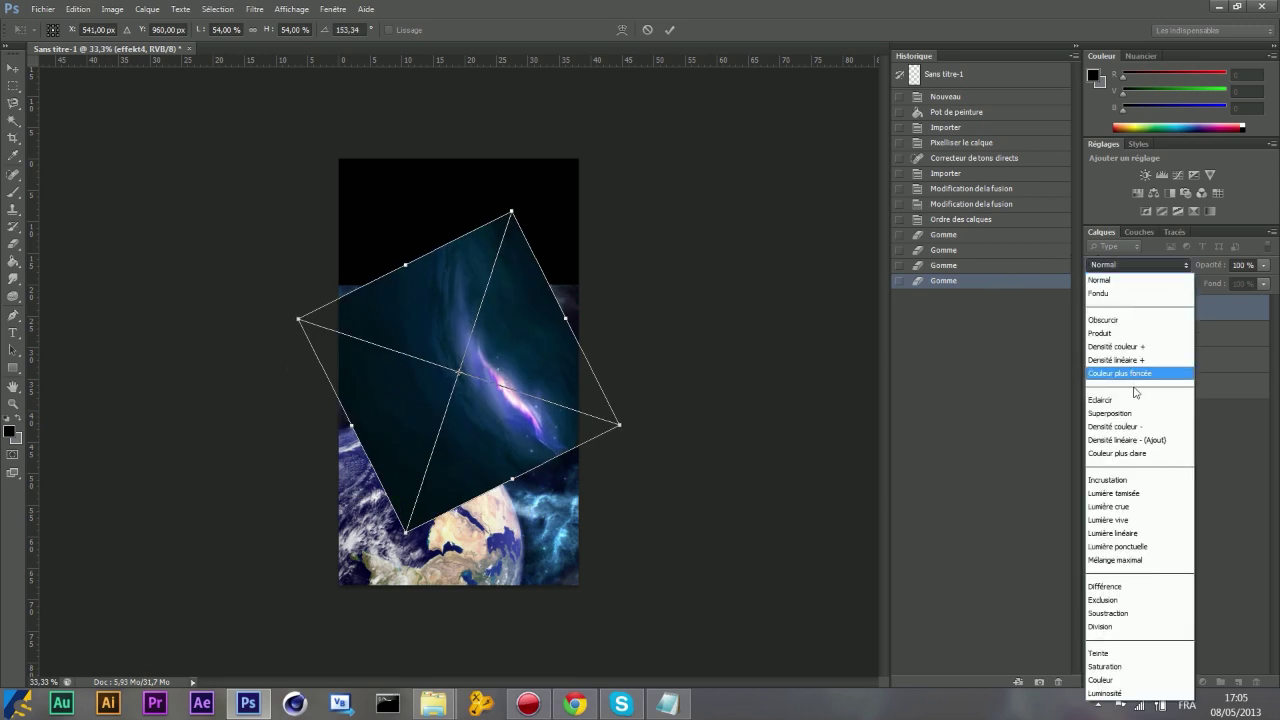
left_click(1133, 413)
left_click_drag(549, 392, 613, 492)
key("Return")
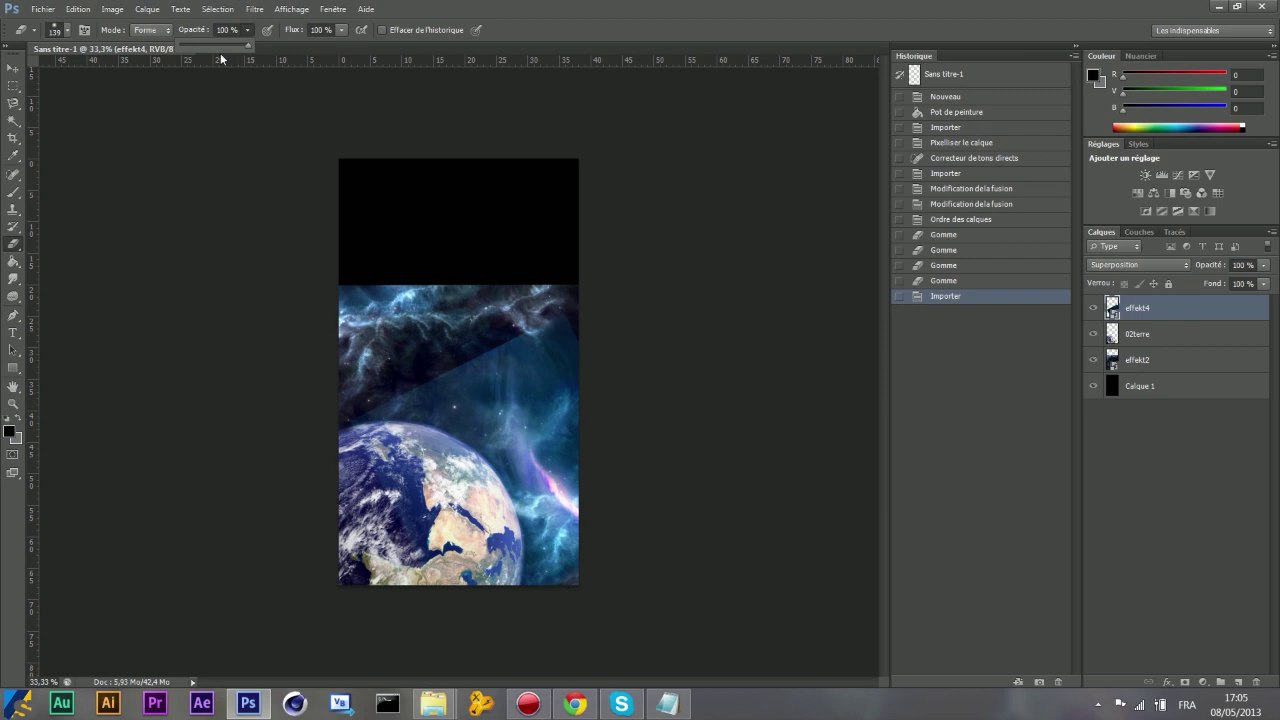
Rasterize effekt4, erase its top-right edge, then delete the layer.
left_click(247, 30)
left_click(317, 352)
key("Return")
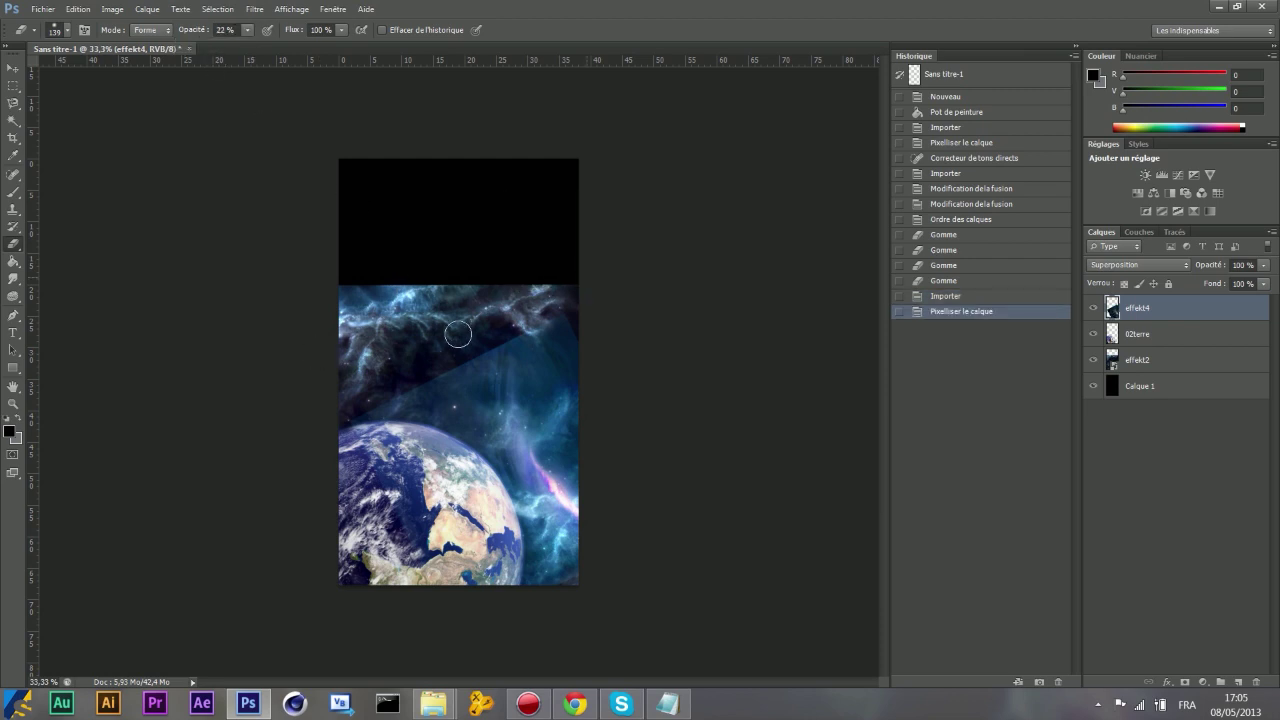
left_click(510, 334)
left_click(576, 300)
left_click(570, 298)
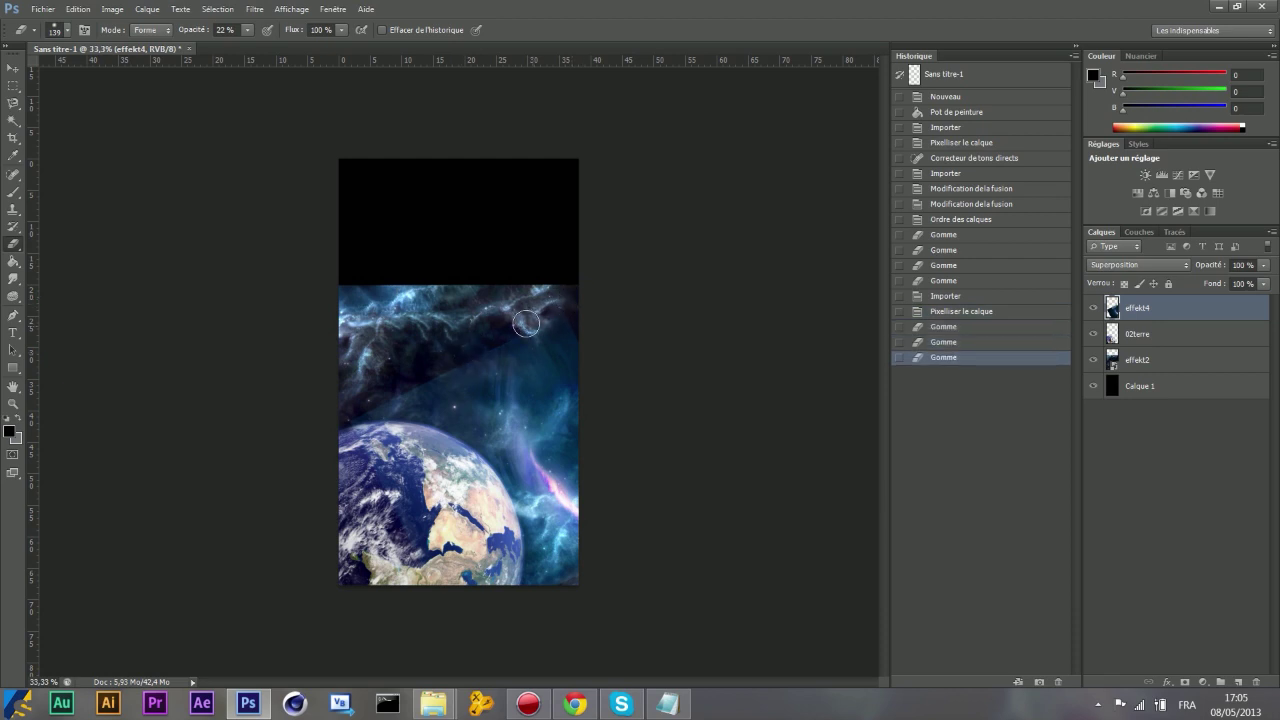
left_click(522, 326)
left_click(512, 338)
left_click(545, 334)
left_click(578, 330)
left_click(590, 346)
left_click(598, 352)
left_click(575, 333)
left_click(569, 326)
left_click(580, 330)
left_click(595, 340)
left_click(597, 341)
left_click(510, 335)
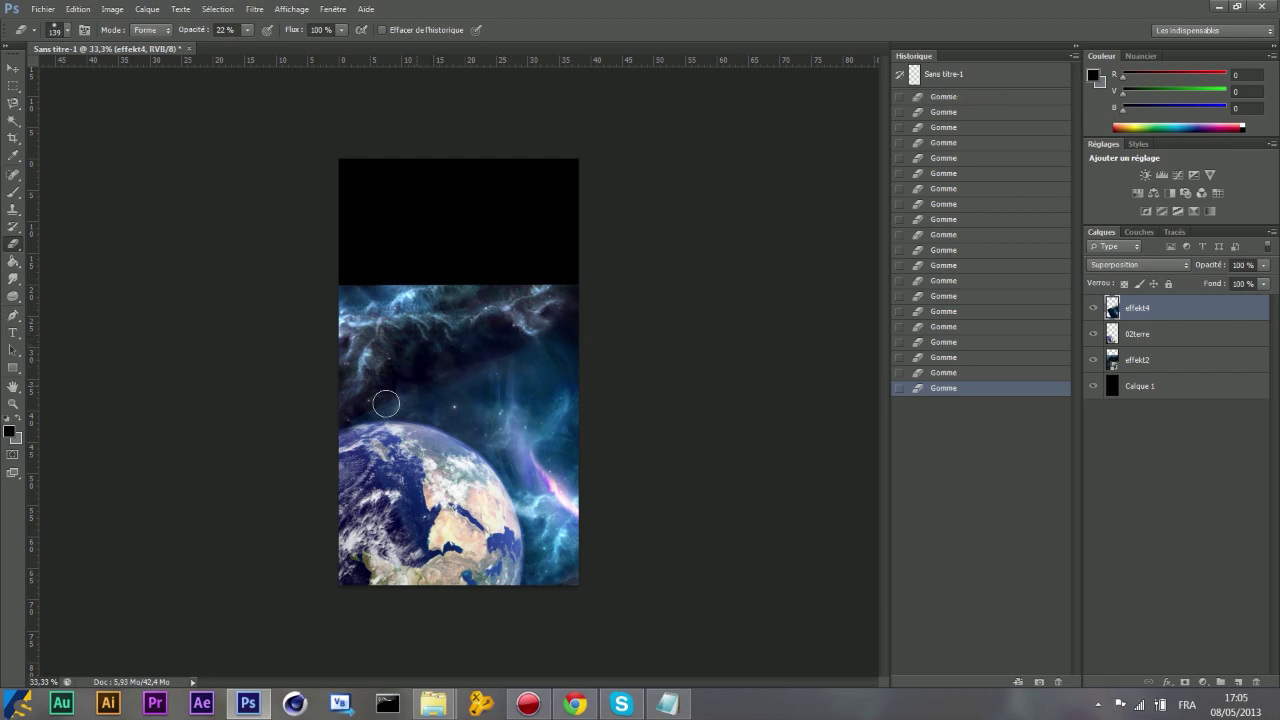
key("Delete")
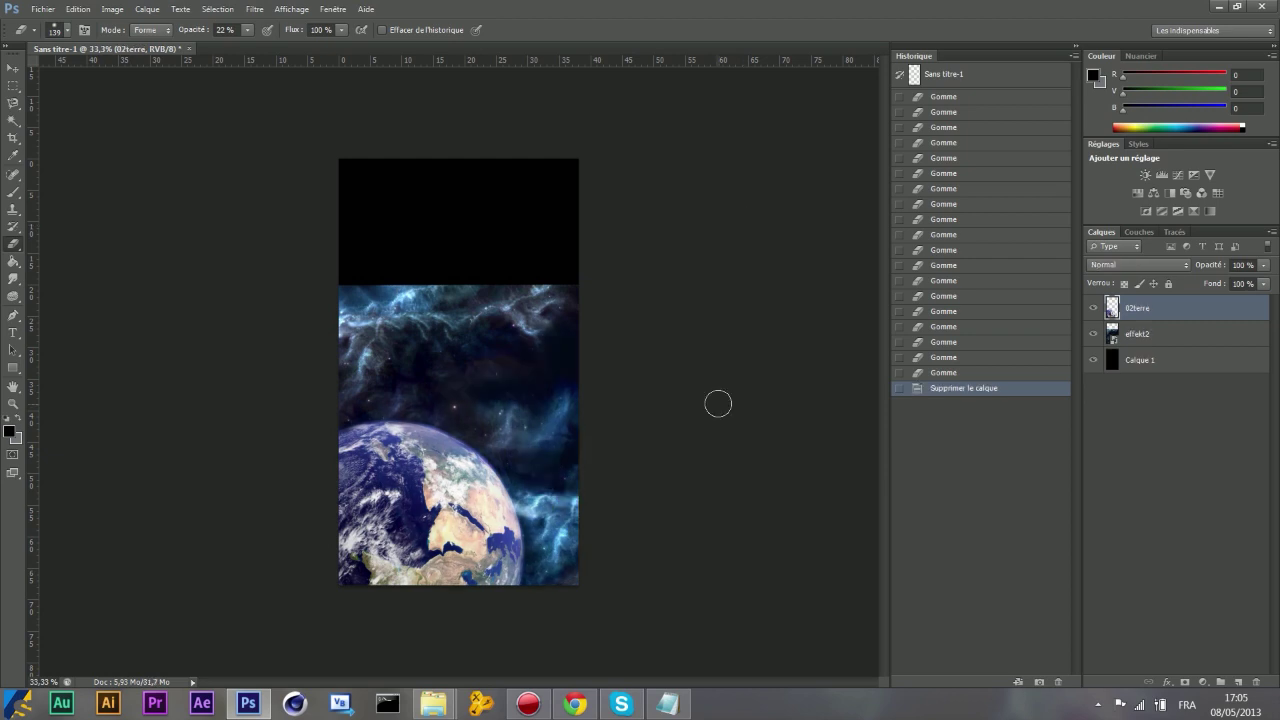
mouse_move(433, 703)
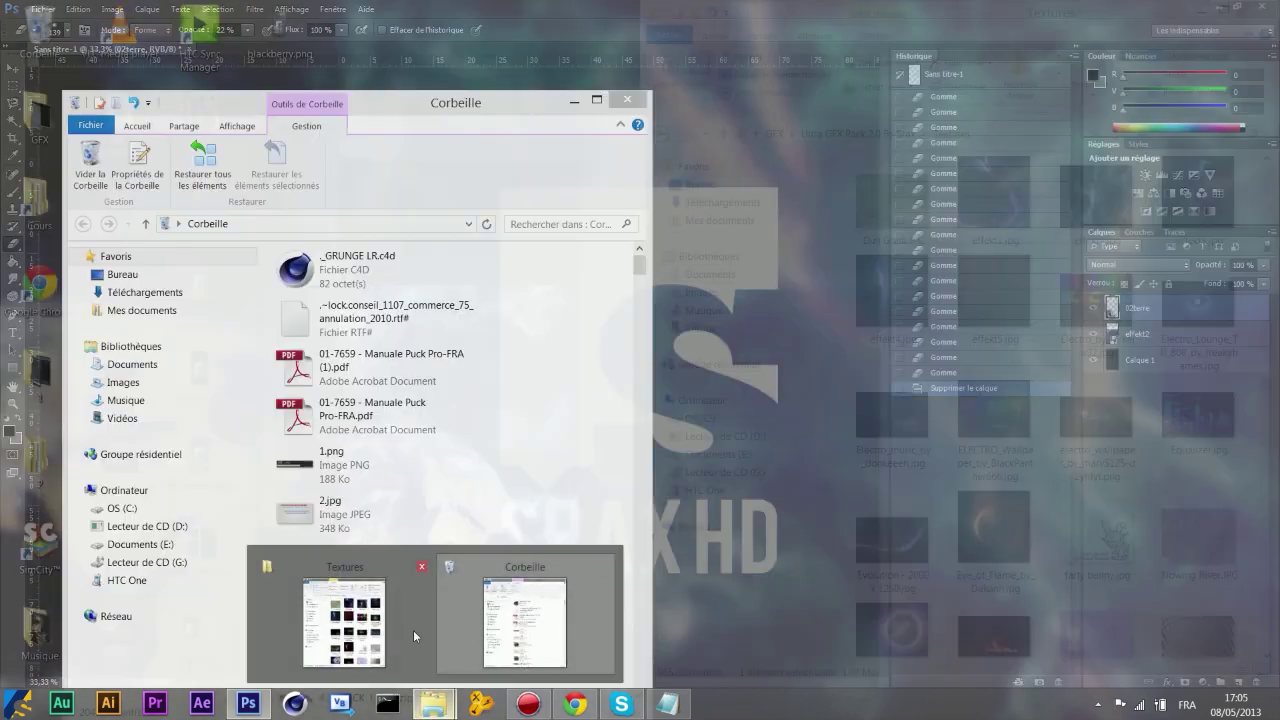
Place effekt1.jpg in the wallpaper and blend it with Superposition.
left_click(413, 630)
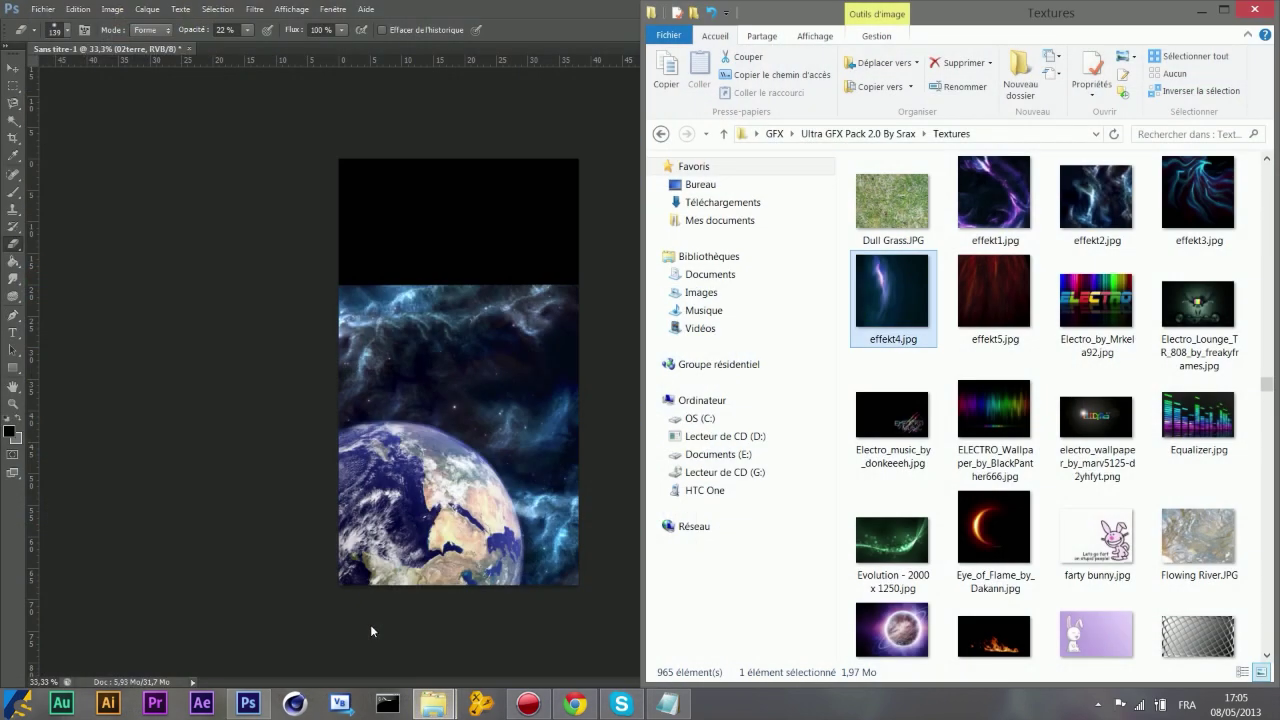
mouse_move(993, 195)
left_mouse_down()
mouse_move(545, 341)
mouse_move(571, 234)
left_mouse_up()
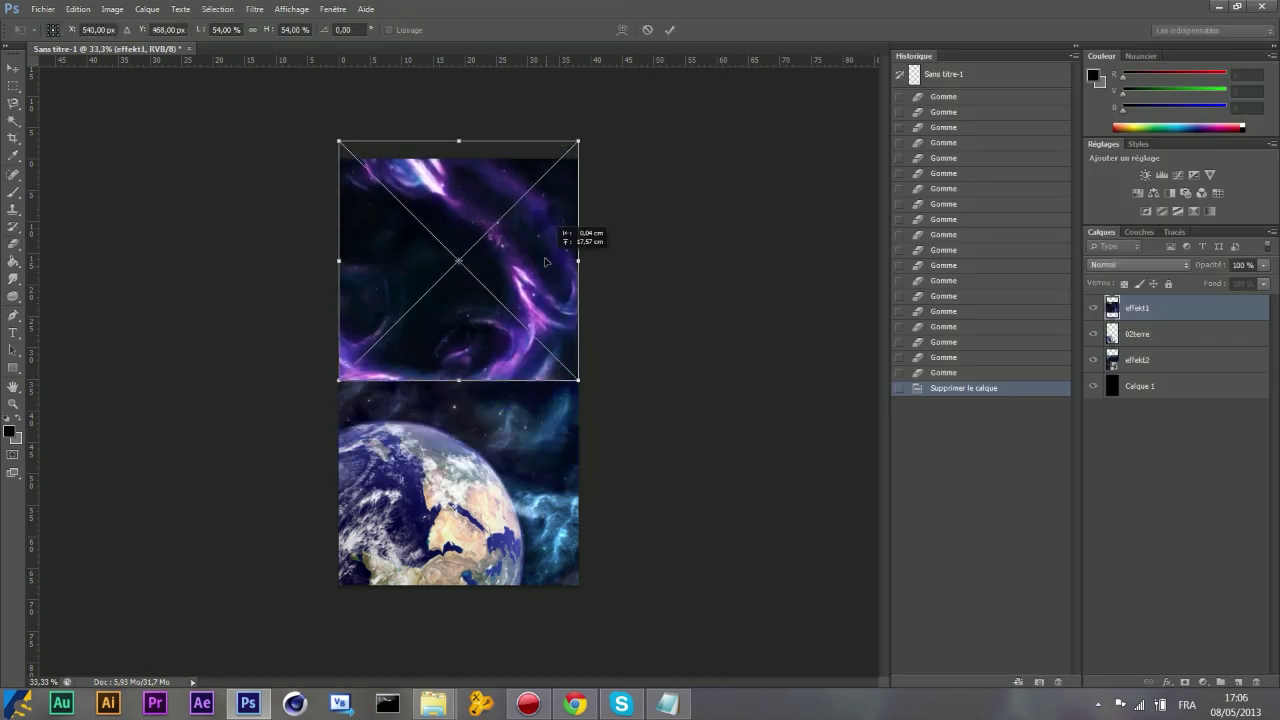
key("Return")
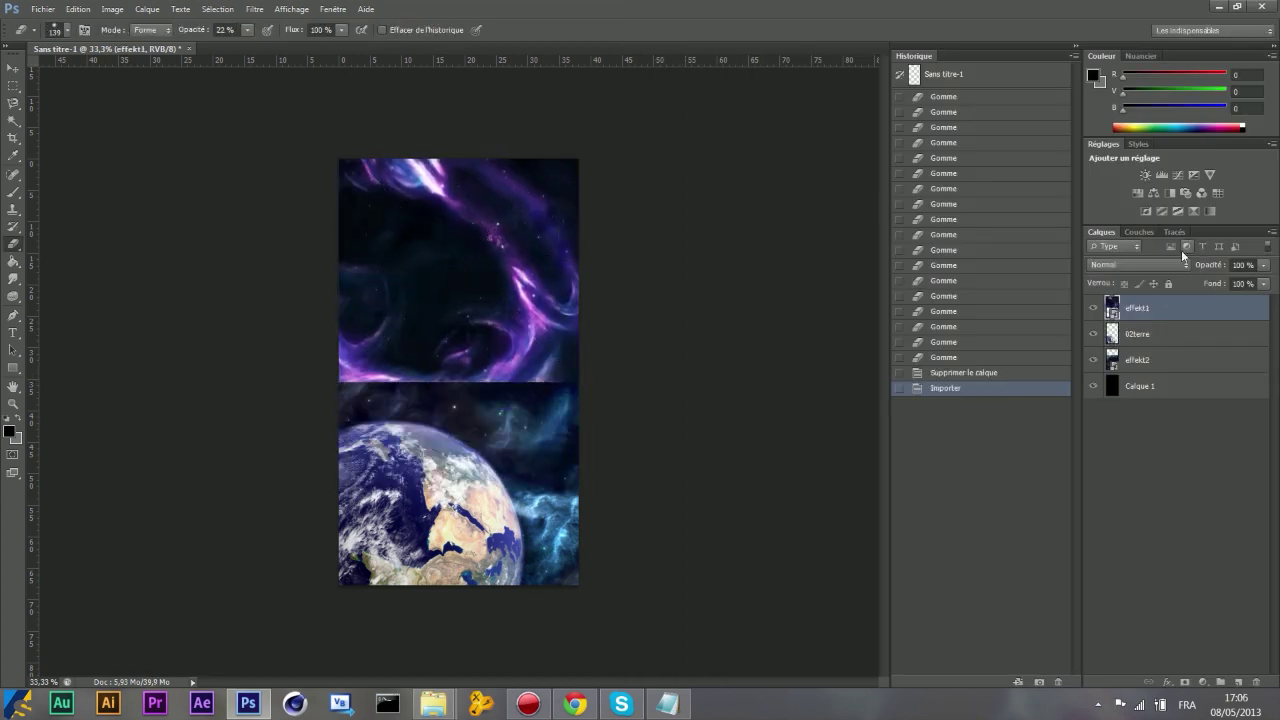
left_click(1172, 260)
left_click(1132, 413)
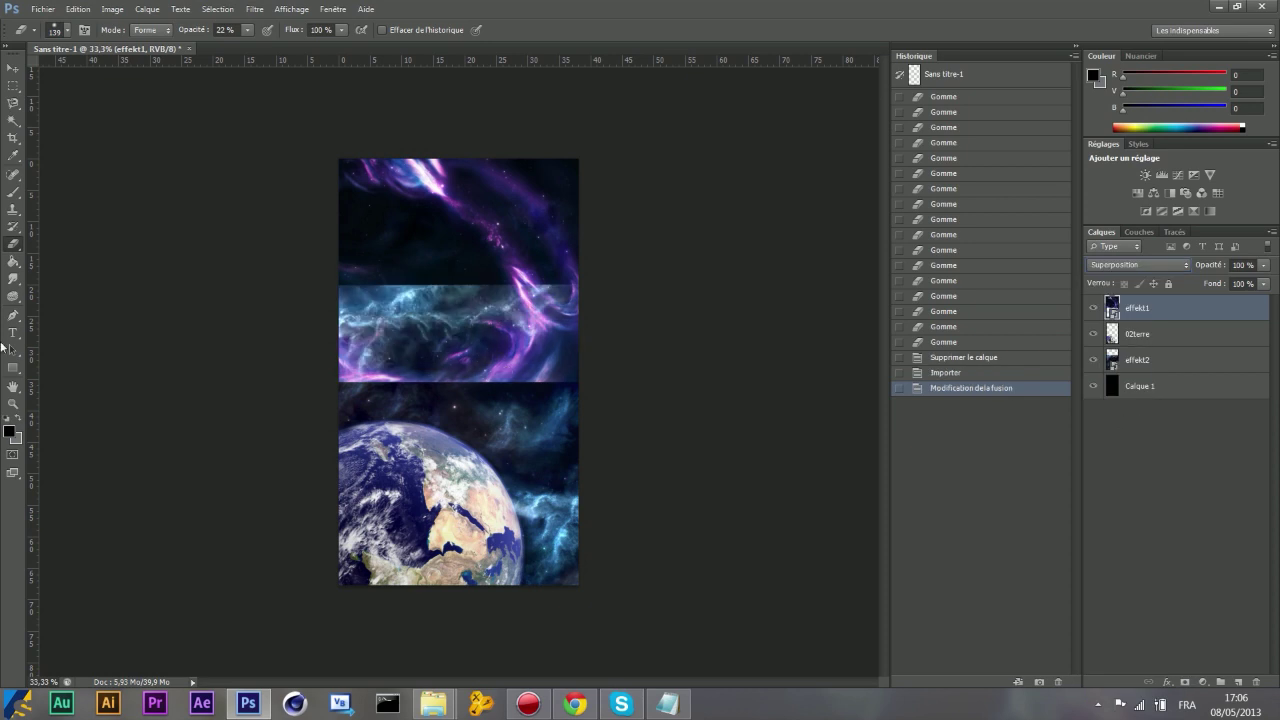
Rasterize effekt1, move it below effekt2 and erase the seam above the Earth.
left_click(373, 342)
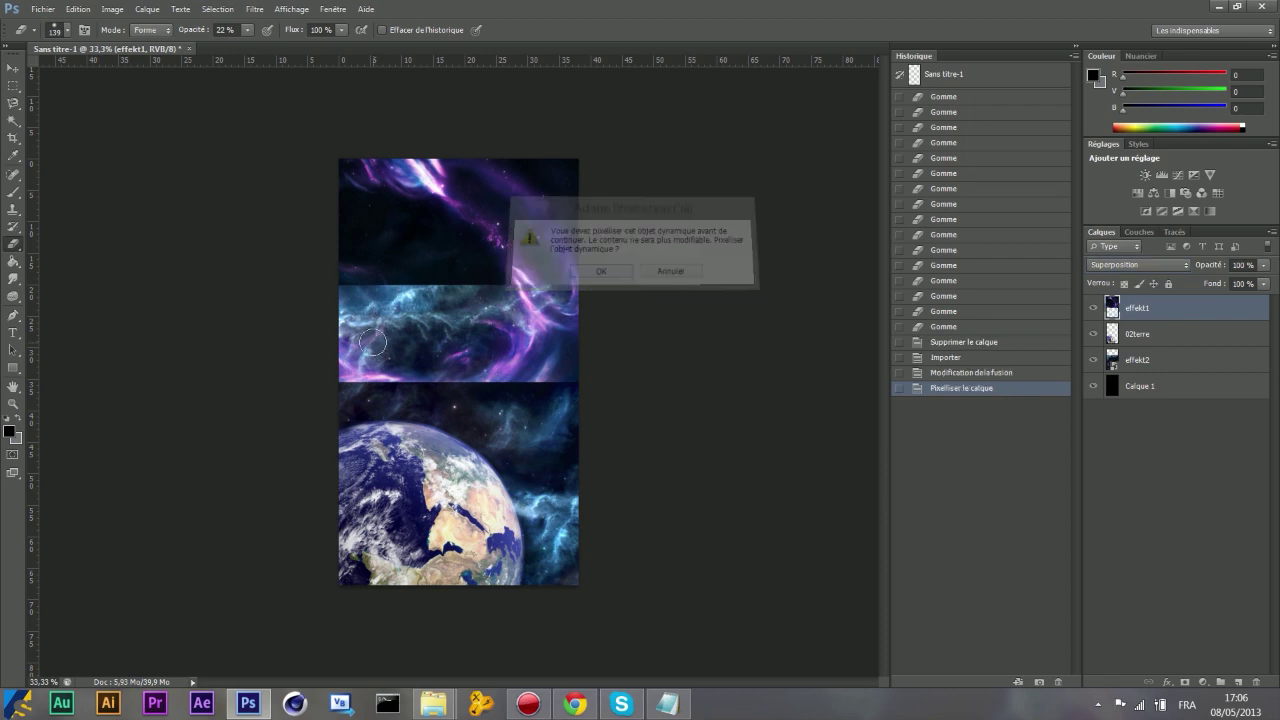
key("Return")
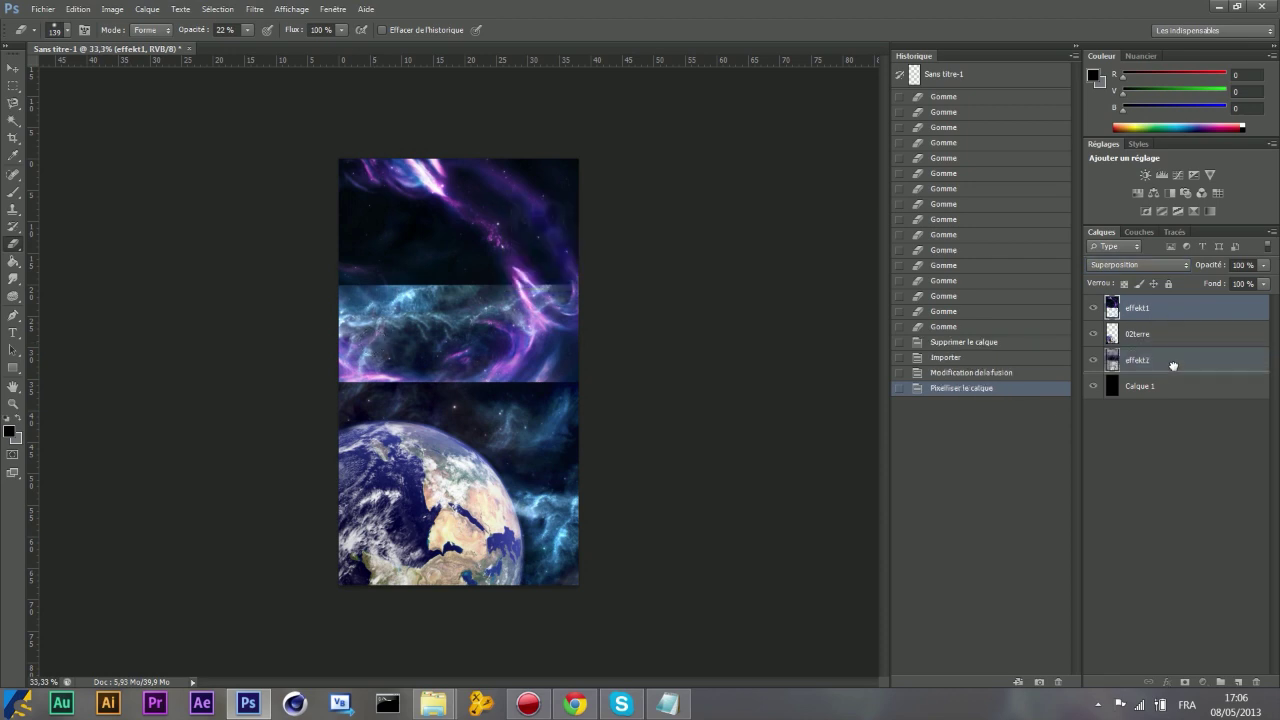
left_click_drag(1171, 318, 1175, 370)
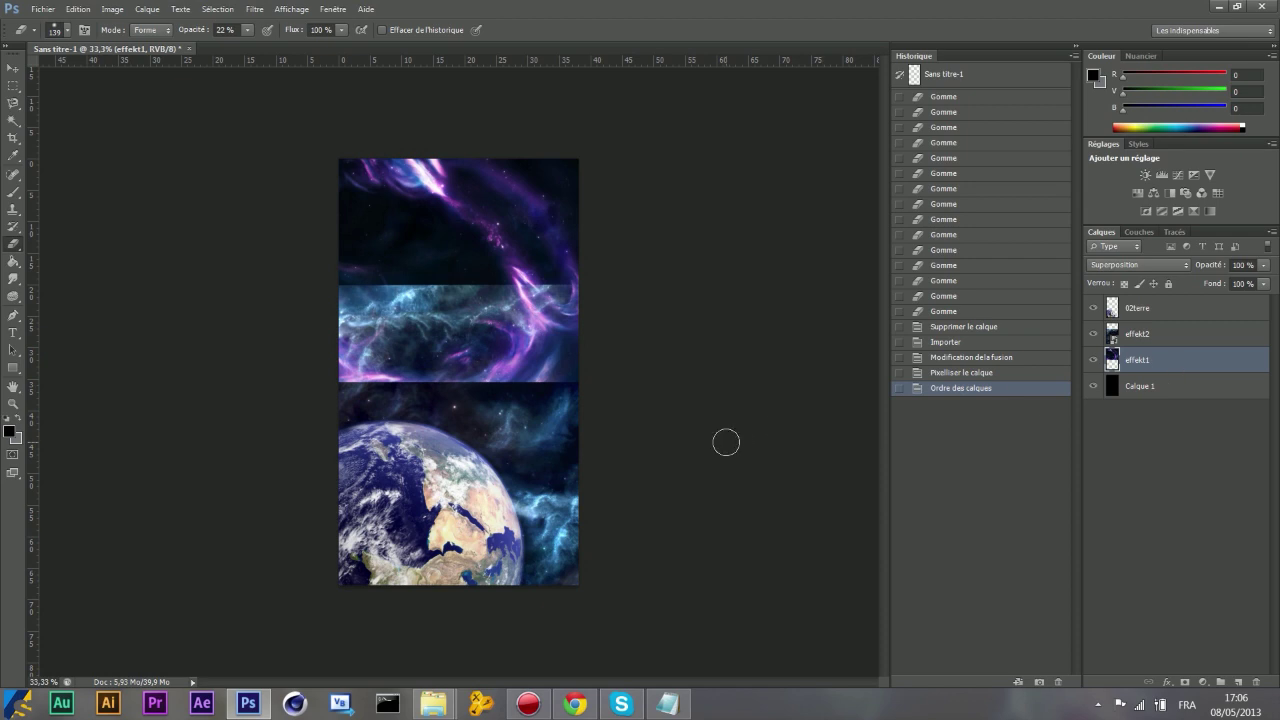
mouse_move(340, 382)
left_mouse_down()
mouse_move(313, 382)
mouse_move(398, 381)
left_mouse_up()
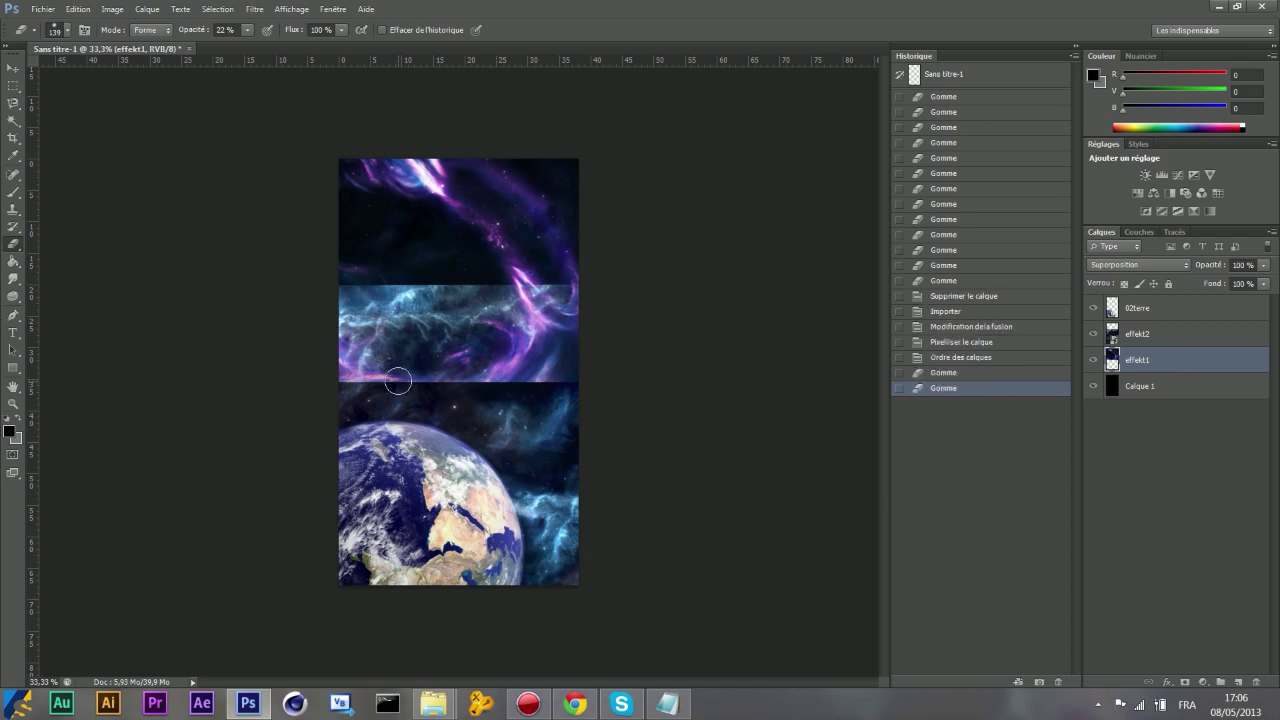
Free-transform effekt1 a quarter turn and nudge it slightly upward.
left_click(78, 9)
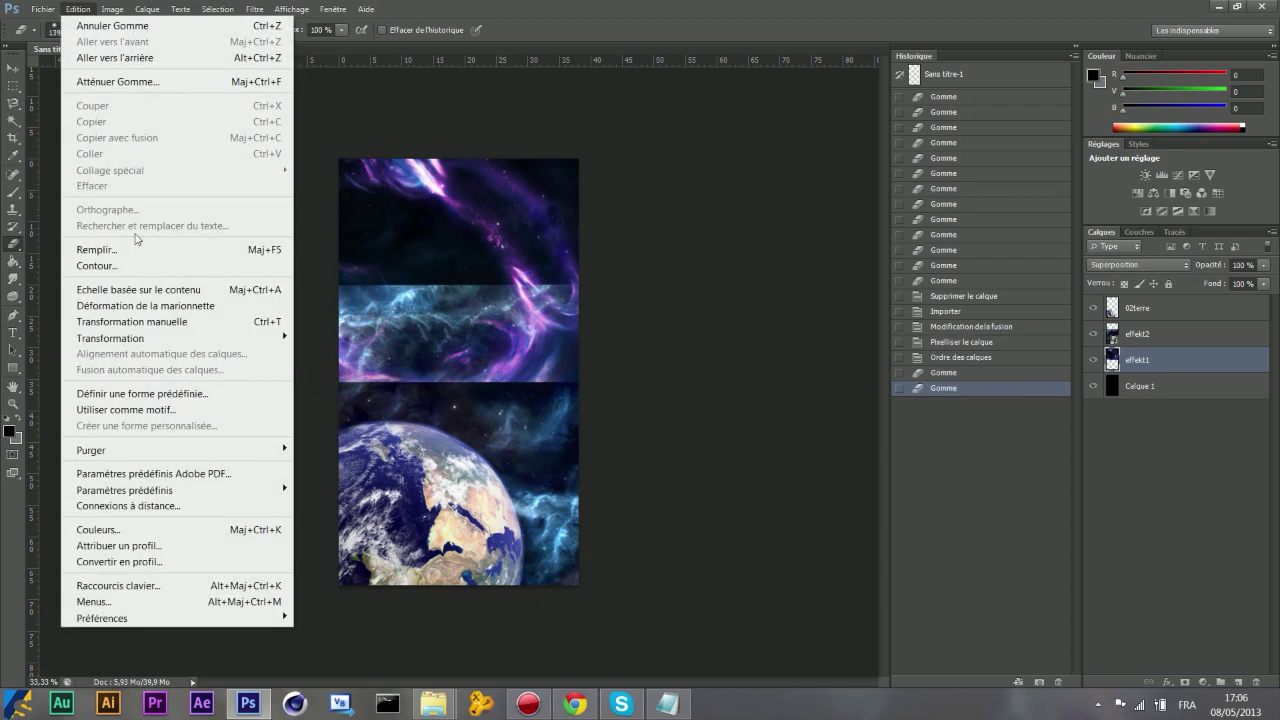
left_click(153, 321)
left_click_drag(223, 157, 383, 406)
left_click_drag(500, 352, 497, 350)
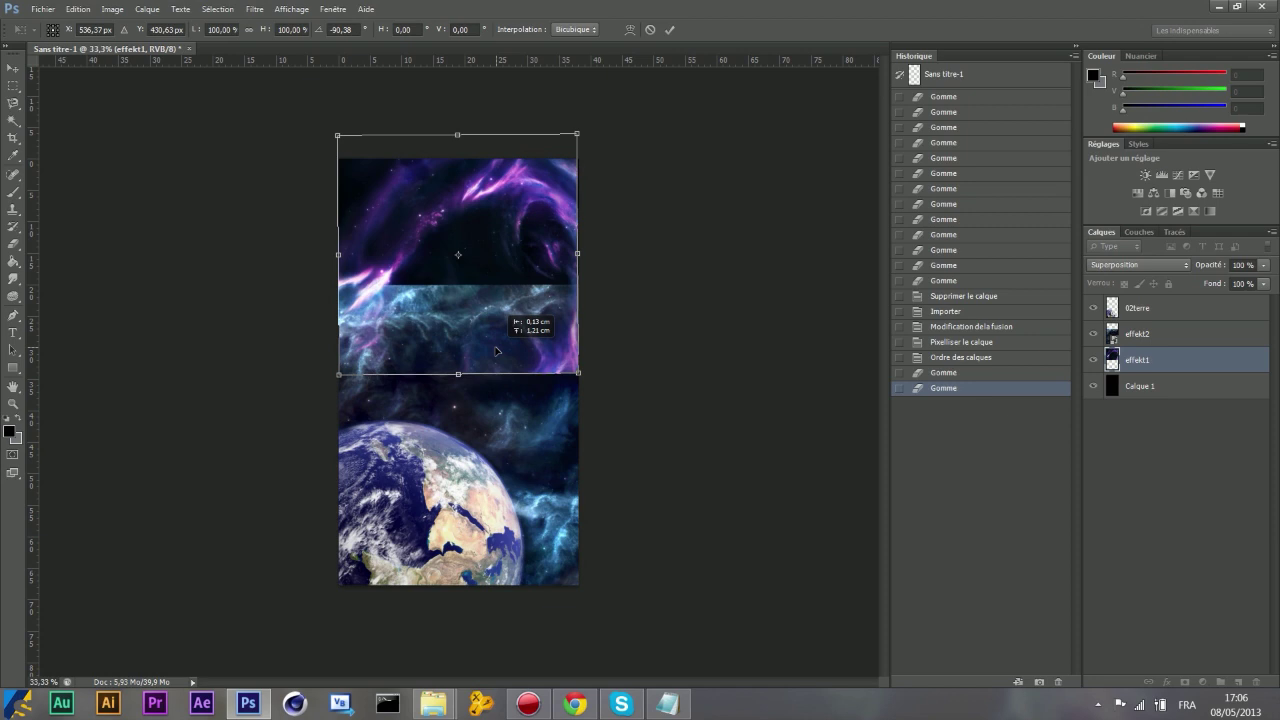
key("Return")
Erase effekt1's hard lower edge and raise the eraser opacity to 42%.
mouse_move(495, 347)
left_mouse_down()
mouse_move(309, 386)
mouse_move(460, 378)
left_mouse_up()
mouse_move(466, 376)
left_mouse_down()
mouse_move(495, 376)
mouse_move(420, 380)
mouse_move(597, 374)
mouse_move(441, 384)
left_mouse_up()
left_click(249, 30)
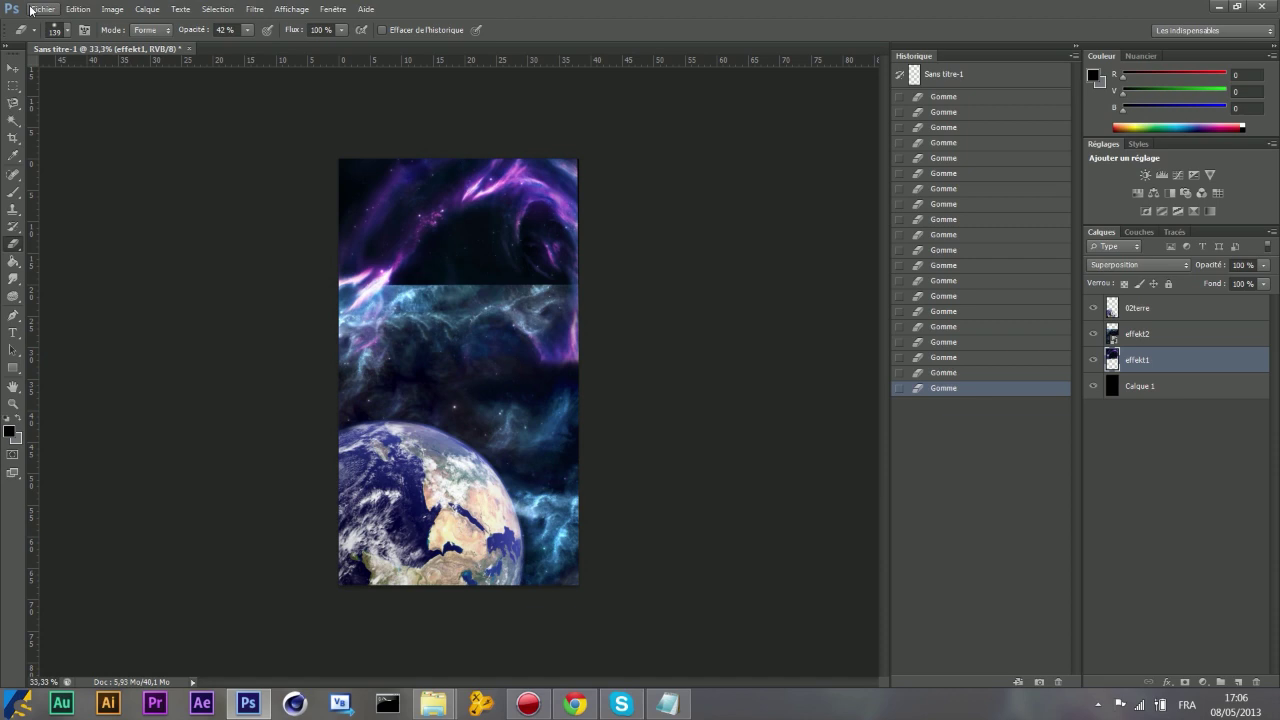
mouse_move(433, 703)
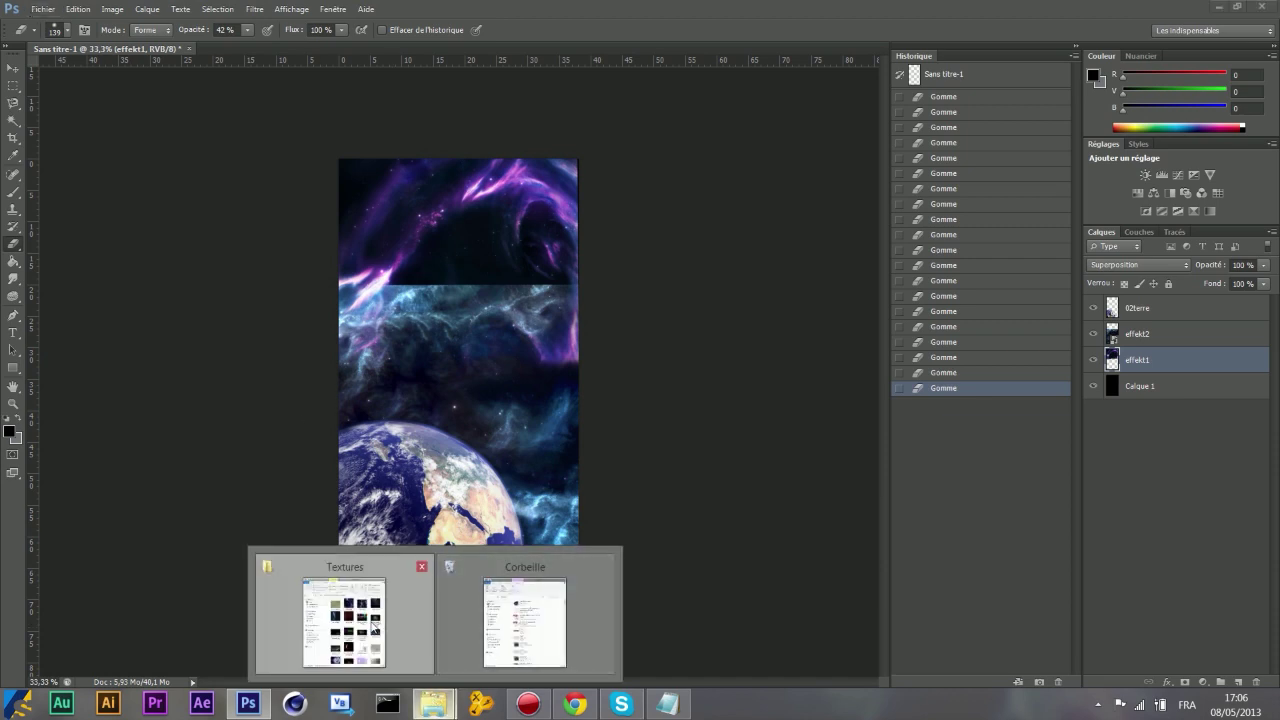
Browse through the Textures folder images with the arrow keys.
left_click(344, 620)
key("Up")
key("Up")
key("Up")
key("Up")
key("Up")
key("Up")
key("Up")
key("Up")
key("Up")
key("Up")
key("Up")
key("Up")
key("Up")
key("Up")
key("Up")
key("Up")
key("Up")
key("Up")
key("Down")
key("Down")
key("Down")
key("Down")
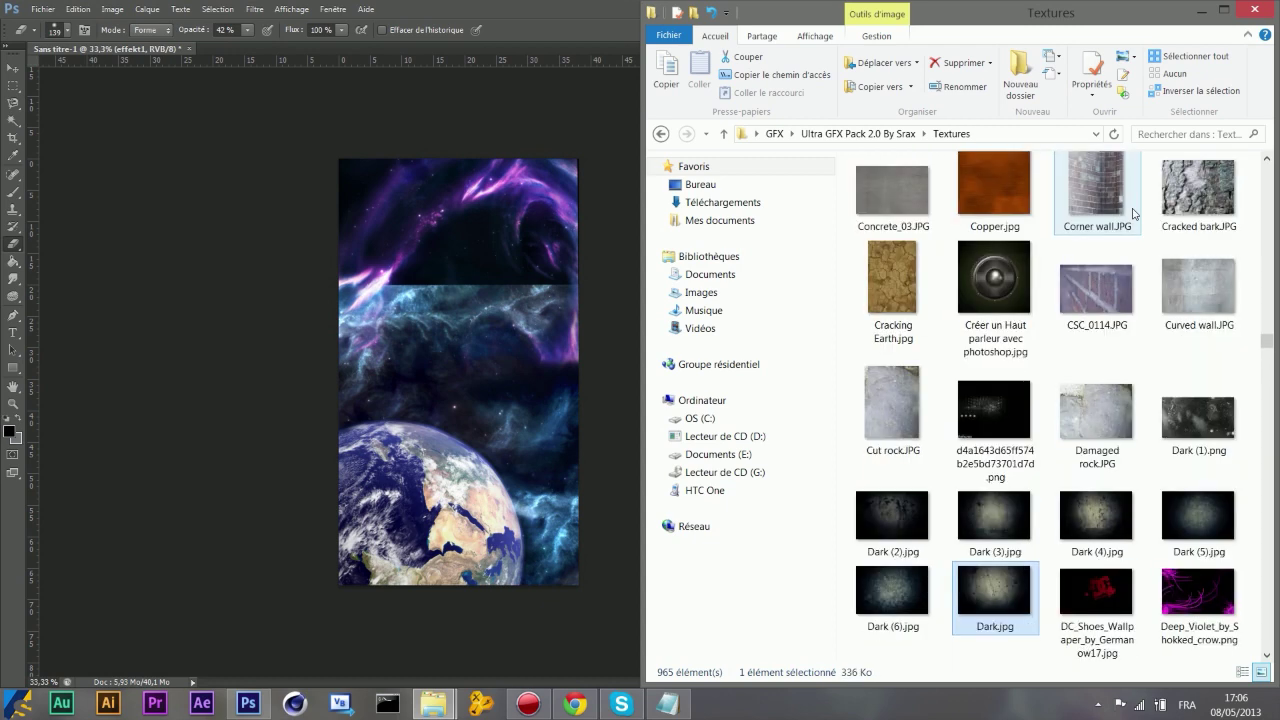
key("Up")
key("Up")
key("Up")
key("Up")
key("Up")
key("Up")
key("Up")
key("Up")
key("Up")
key("Up")
key("Up")
key("Up")
key("Up")
key("Up")
key("Up")
key("Up")
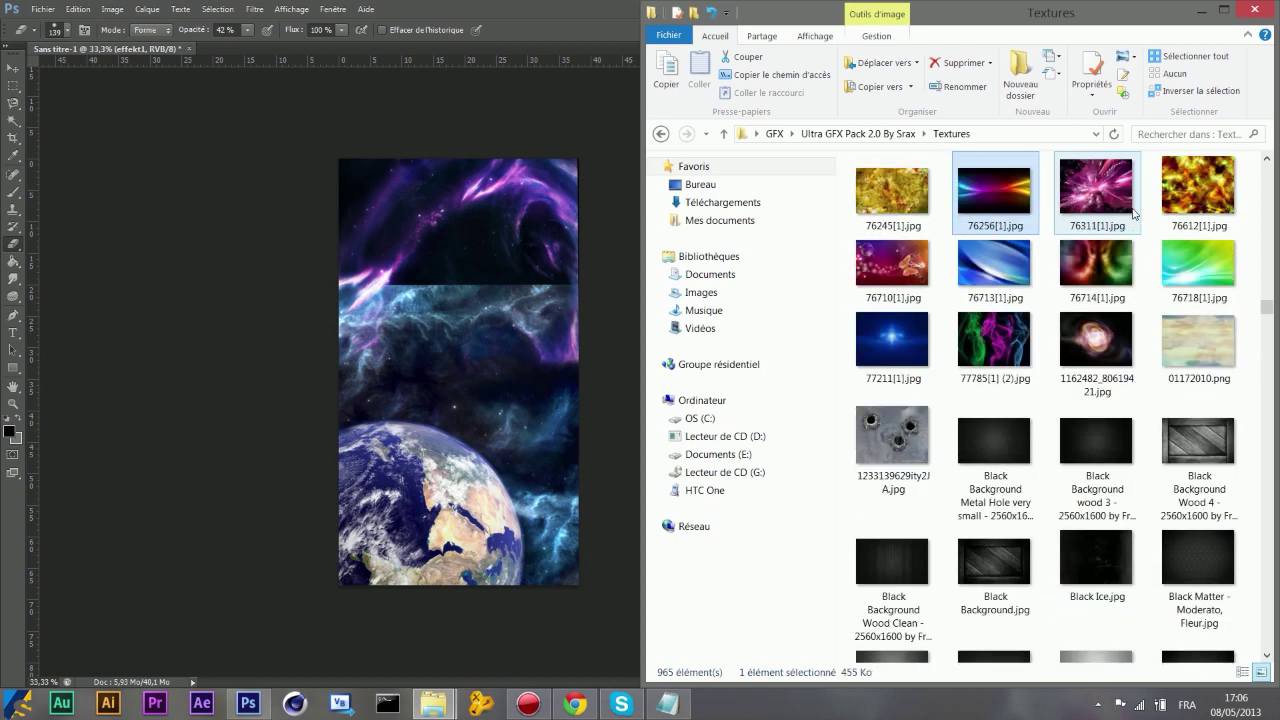
key("Up")
key("Up")
key("Up")
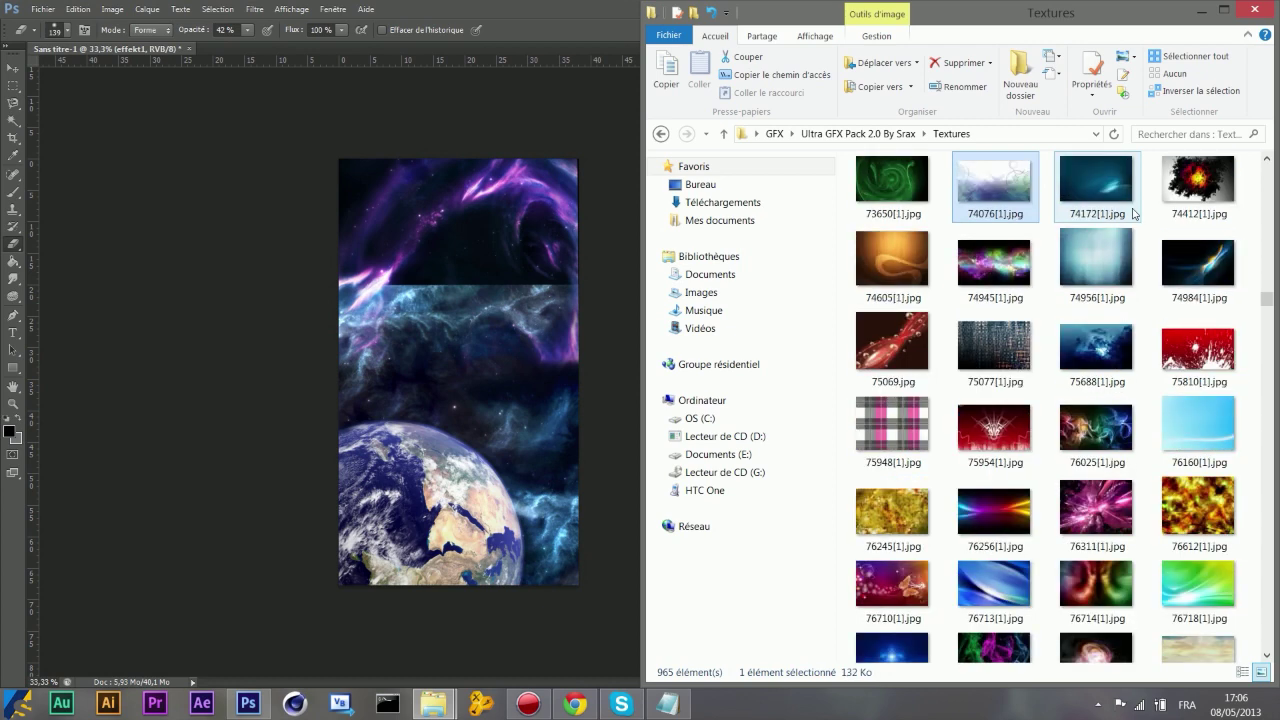
key("Up")
key("Up")
key("Up")
key("Up")
key("Up")
key("Up")
key("Up")
key("Up")
key("Up")
key("Up")
key("Up")
key("Up")
key("Up")
key("Up")
key("Up")
key("Up")
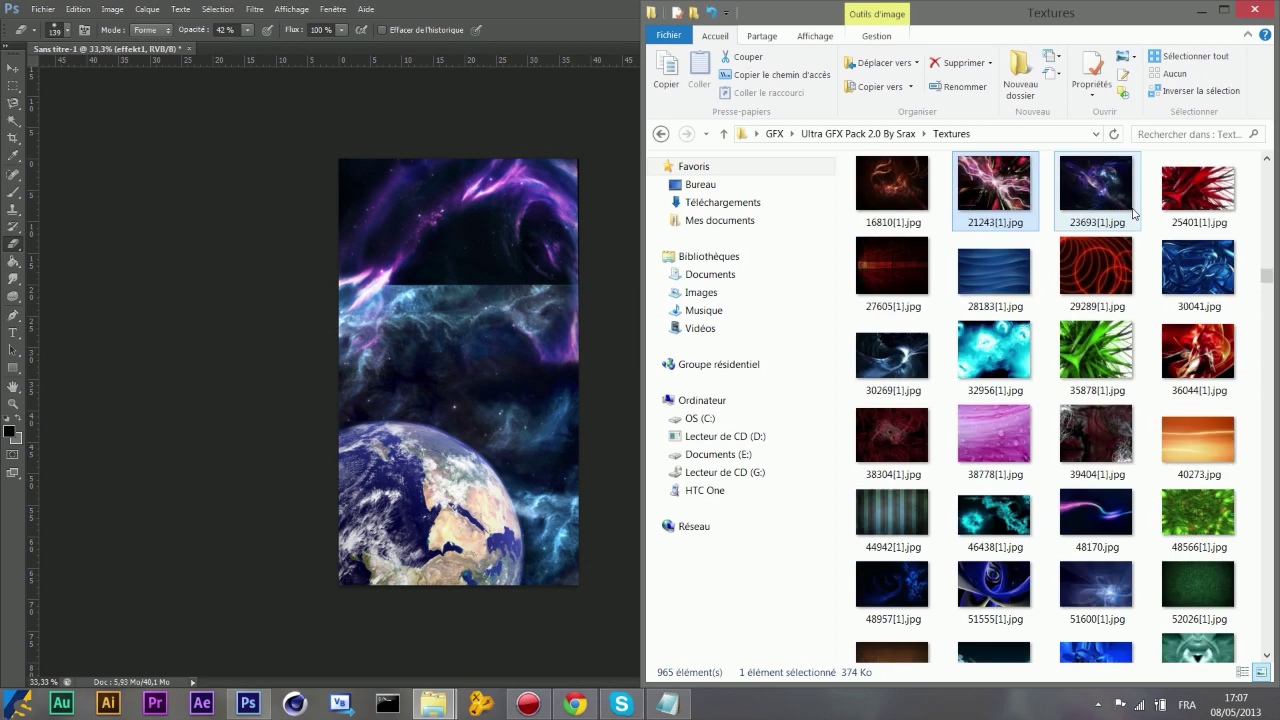
key("Up")
key("Up")
key("Up")
key("Up")
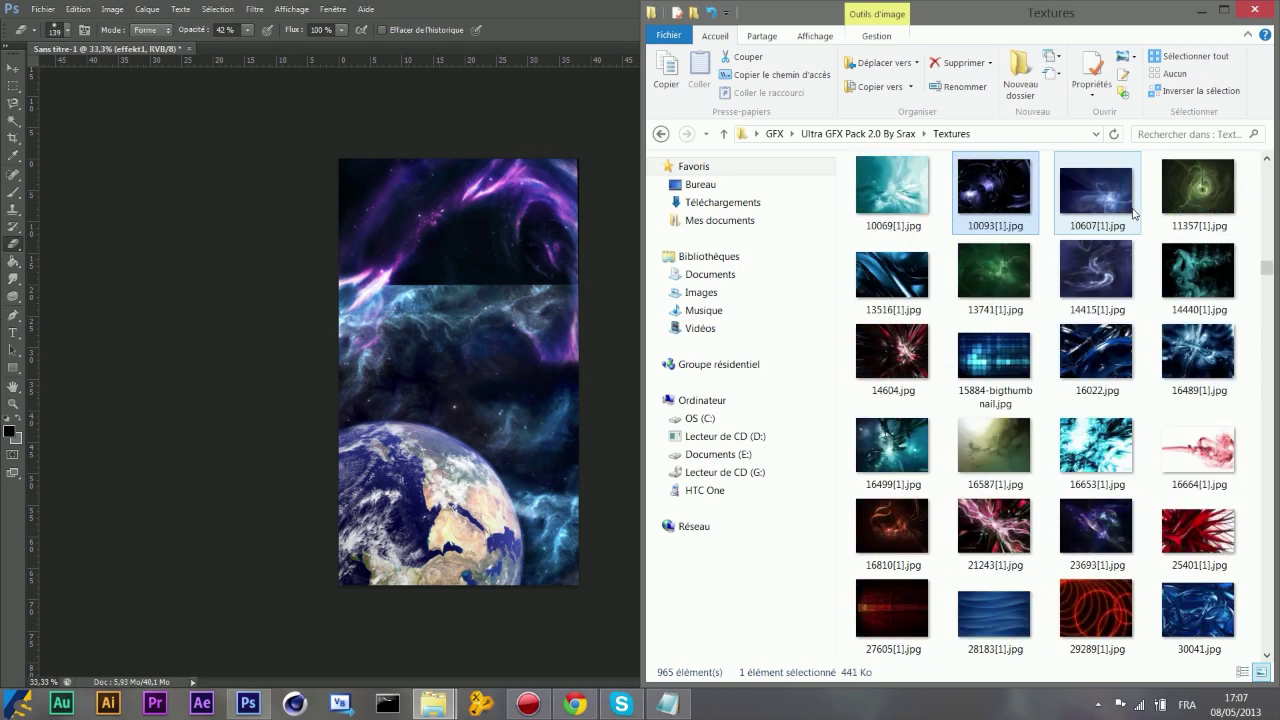
key("Up")
key("Up")
key("Up")
key("Up")
key("Up")
key("Up")
key("Up")
key("Up")
key("Up")
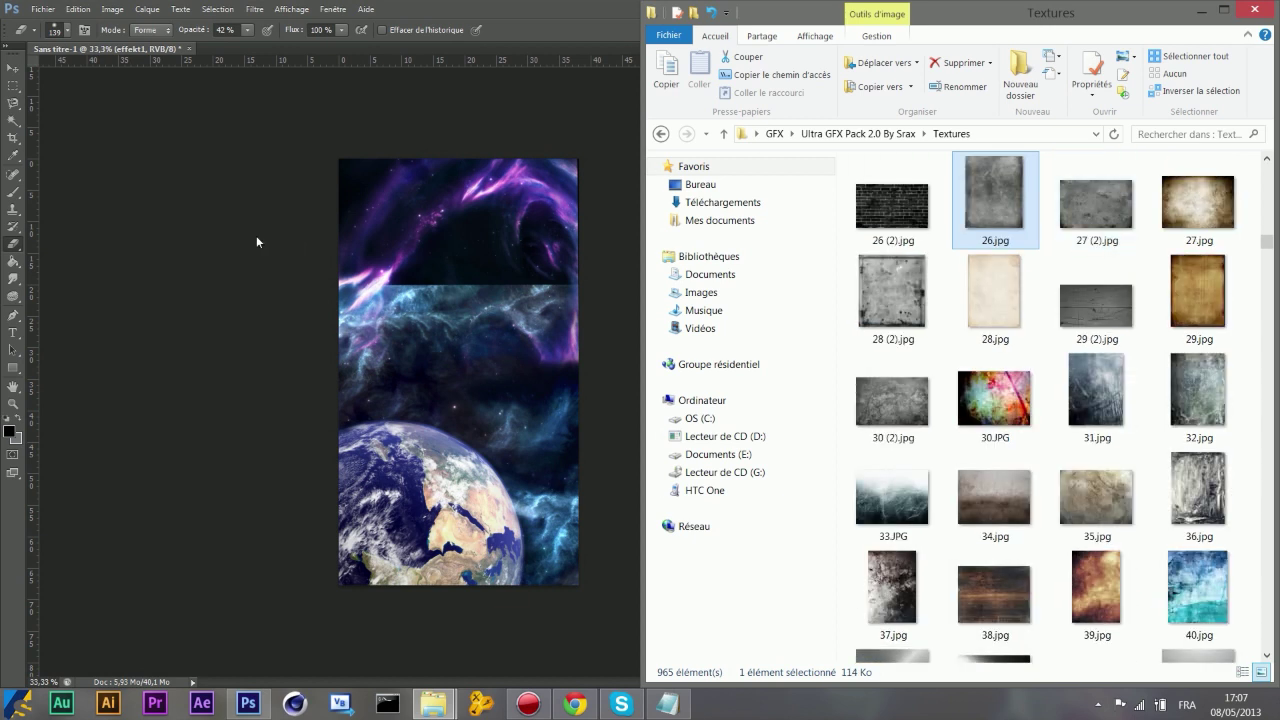
Go up to the Ultra GFX Pack 2.0 By Srax folder and open Fatal Designs PSD Pack RE.psd.
left_click(44, 9)
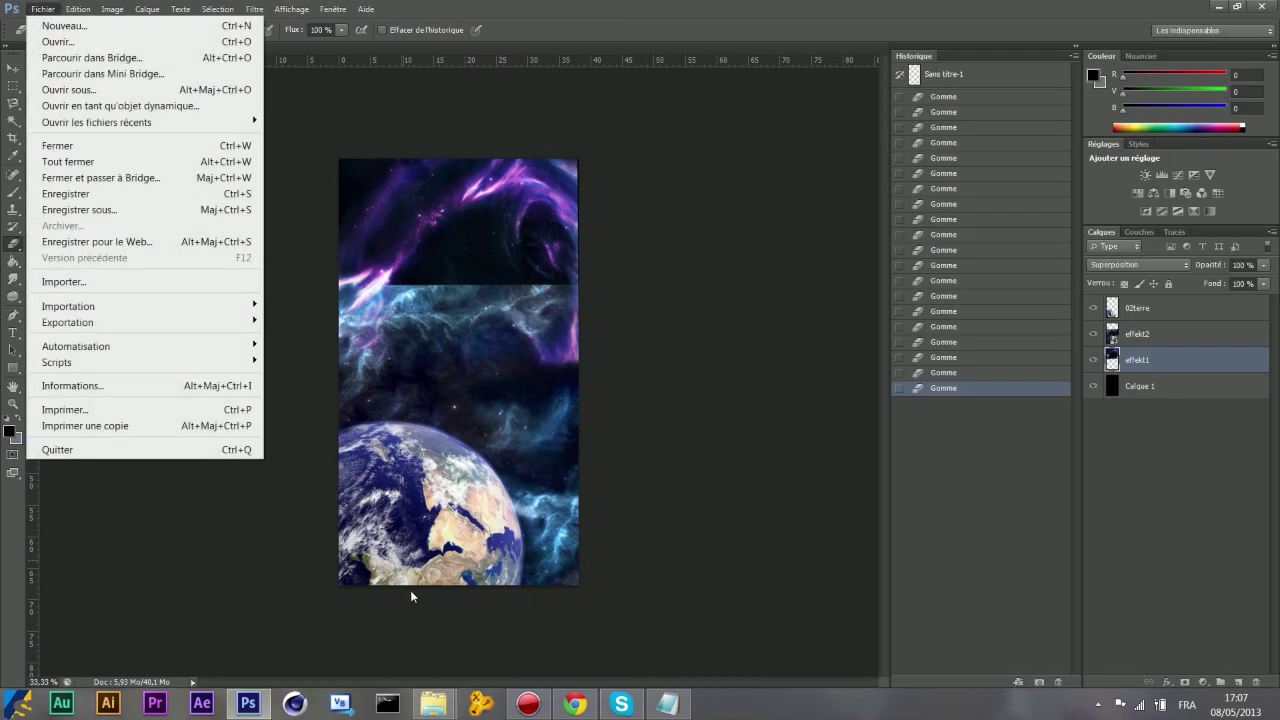
left_click(432, 703)
left_click(392, 621)
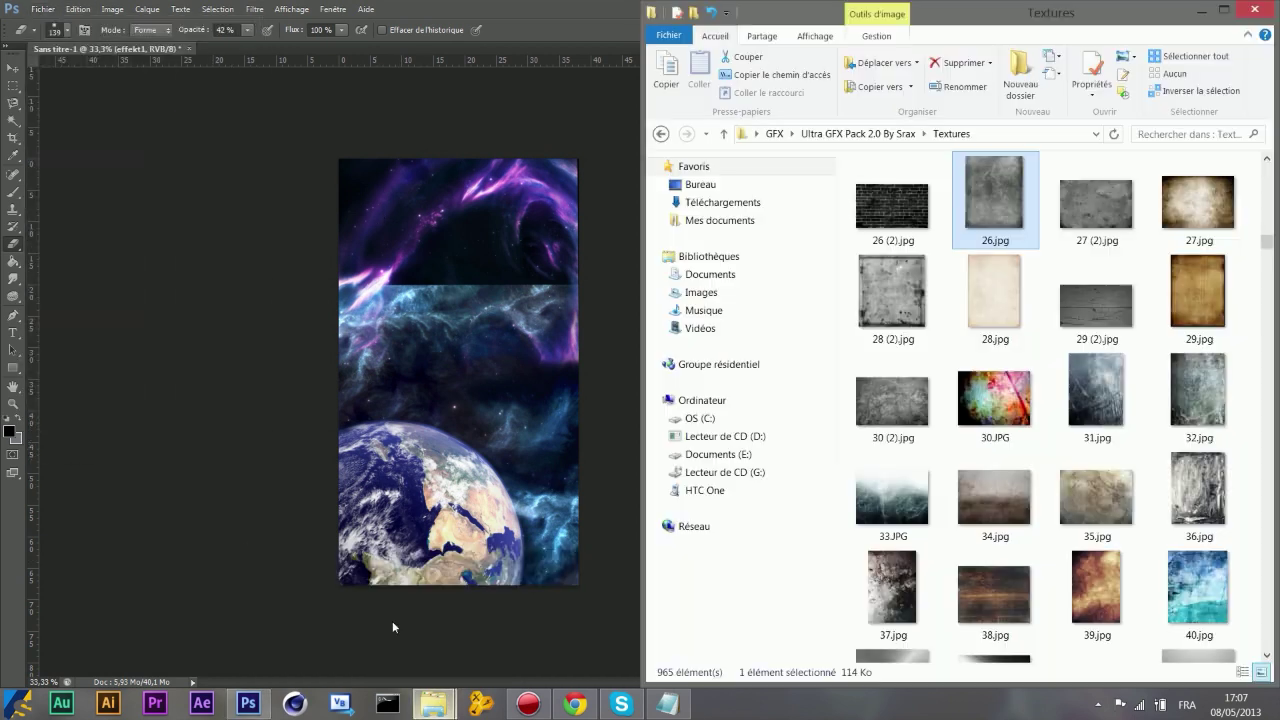
left_click(724, 134)
scroll(1274, 358, "down", 2)
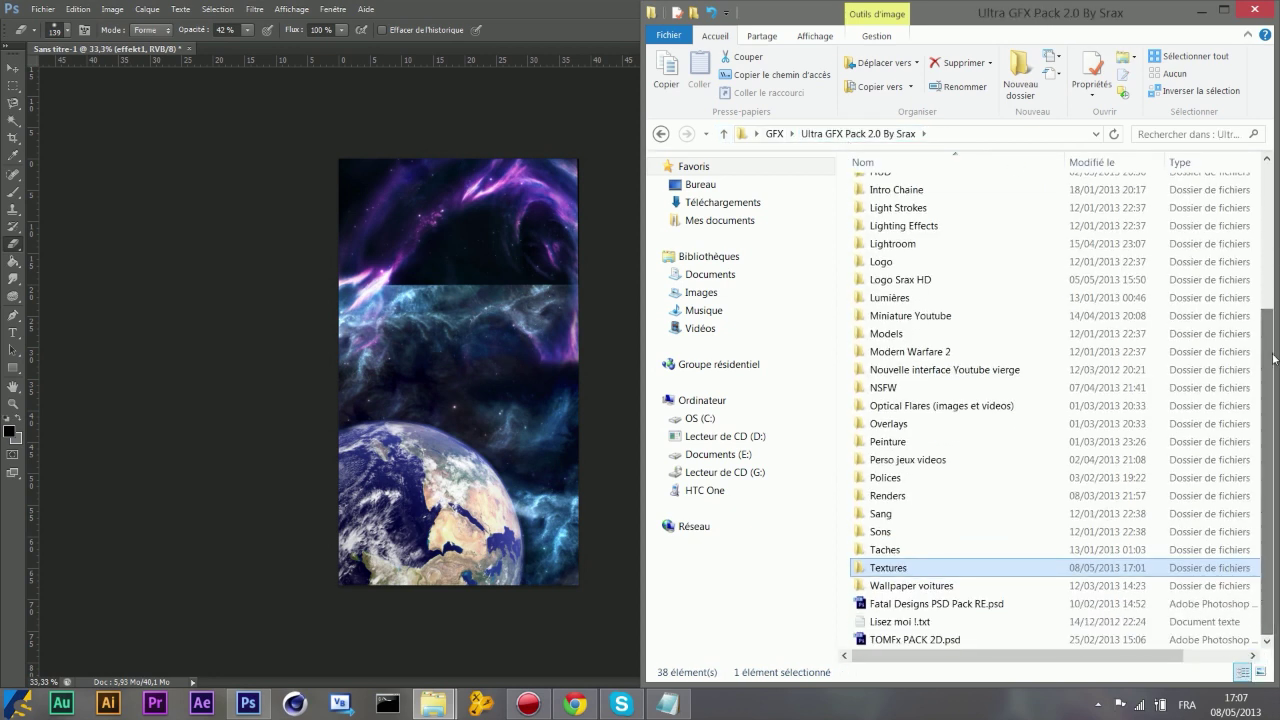
double_click(938, 603)
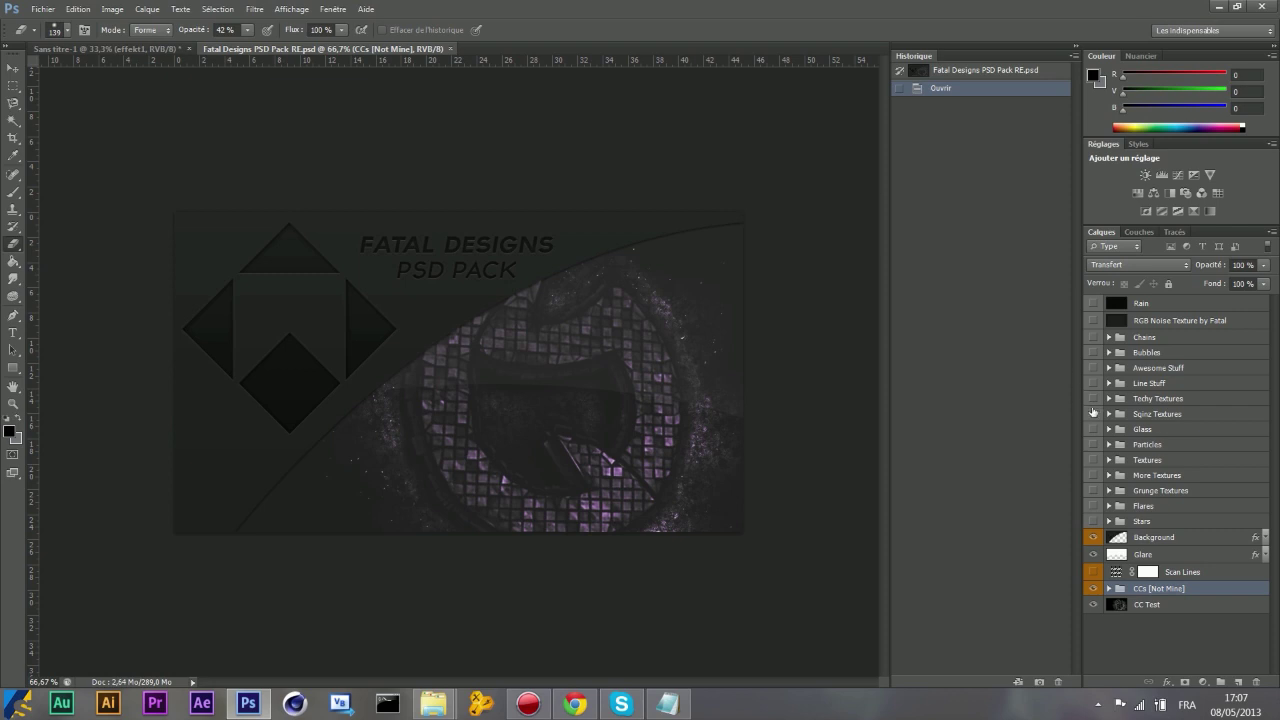
Show the Particles group and duplicate its Graph - Fractals layer into Sans titre-1.
left_click(1093, 446)
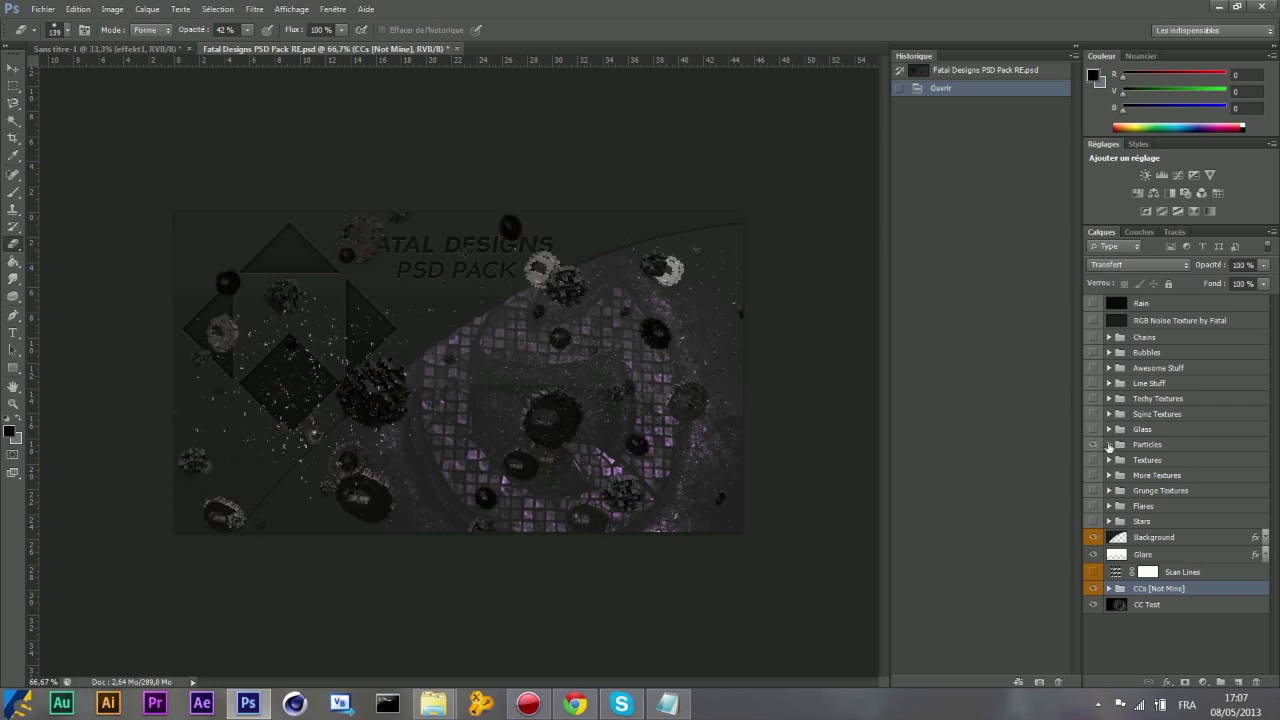
left_click(1109, 445)
right_click(1131, 466)
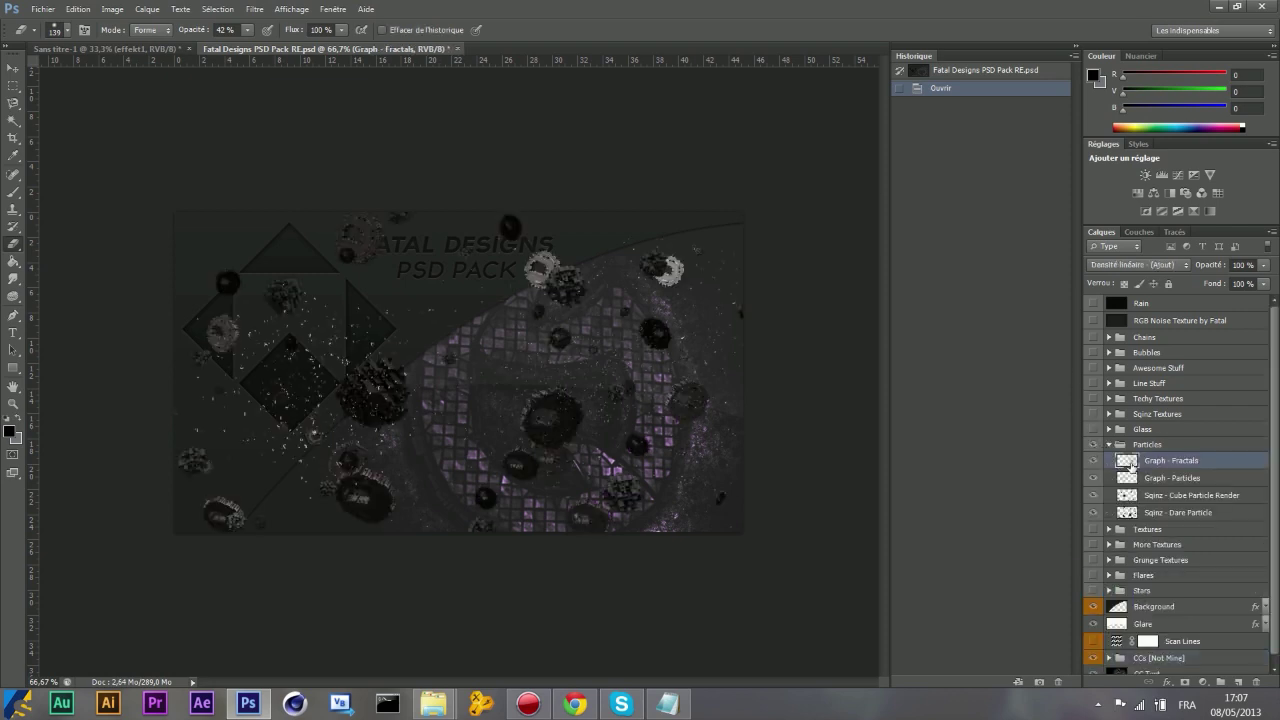
right_click(1145, 466)
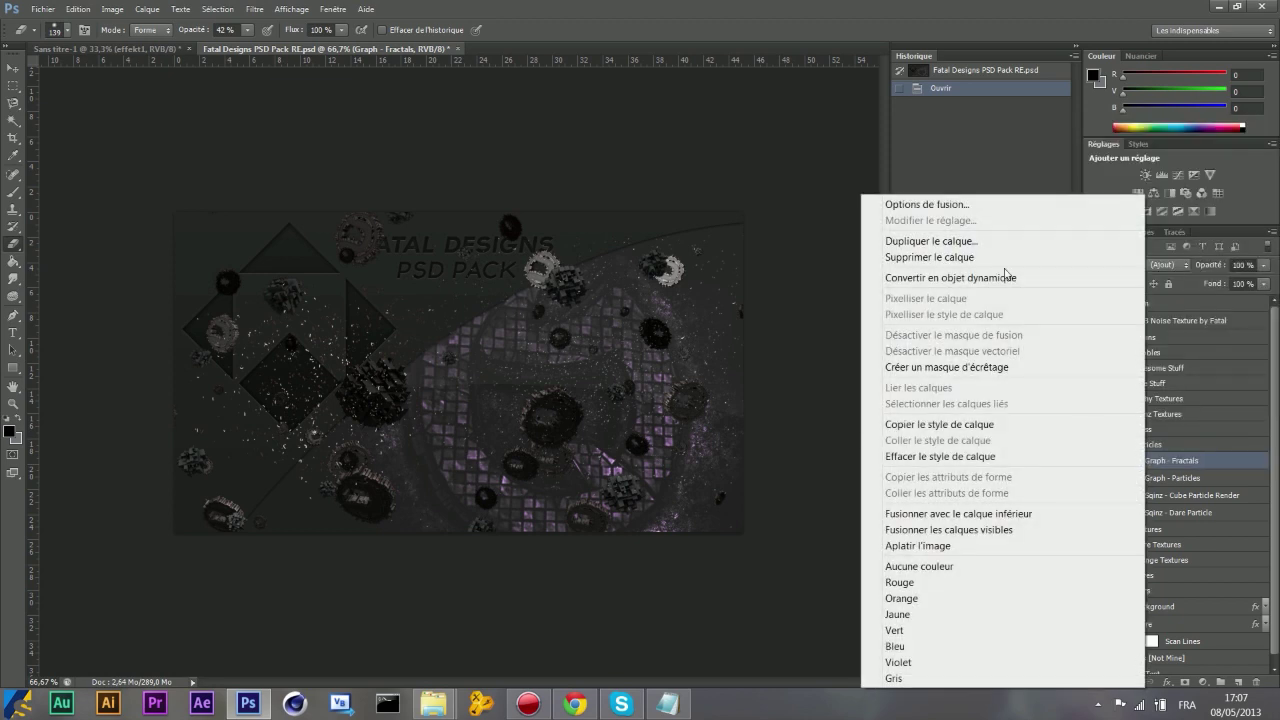
left_click(988, 242)
left_click(625, 268)
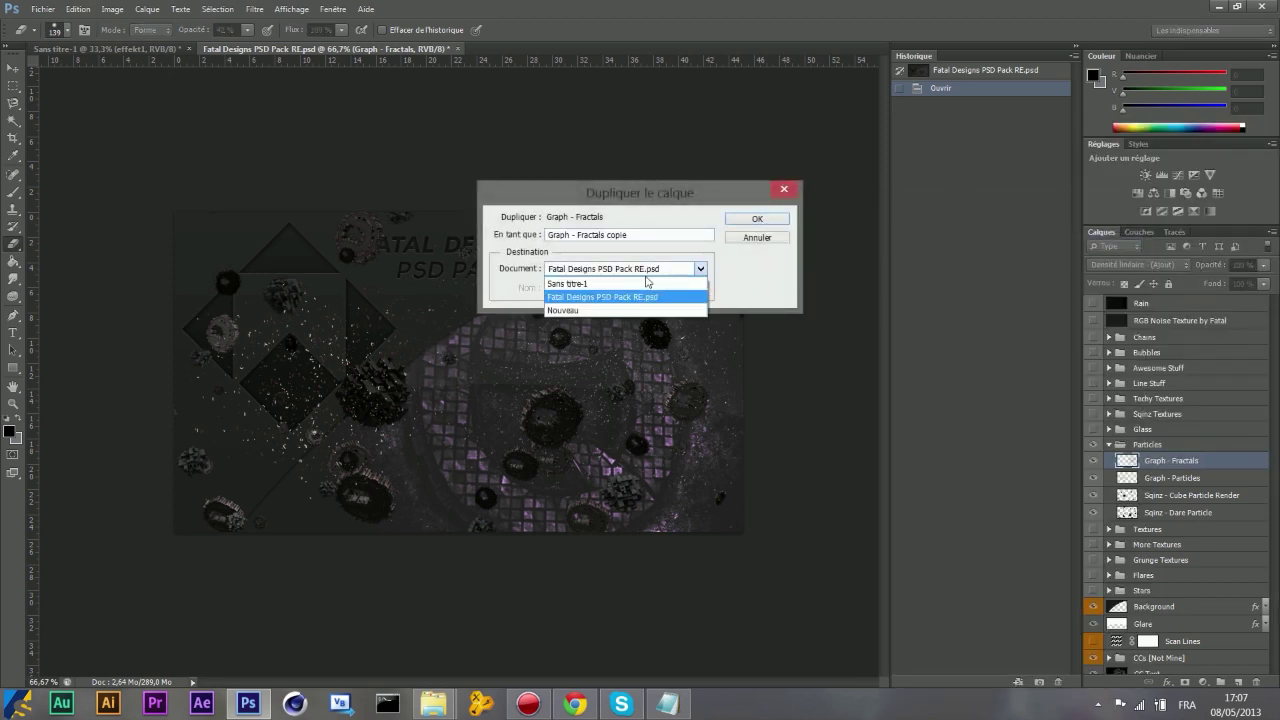
left_click(590, 281)
left_click(740, 222)
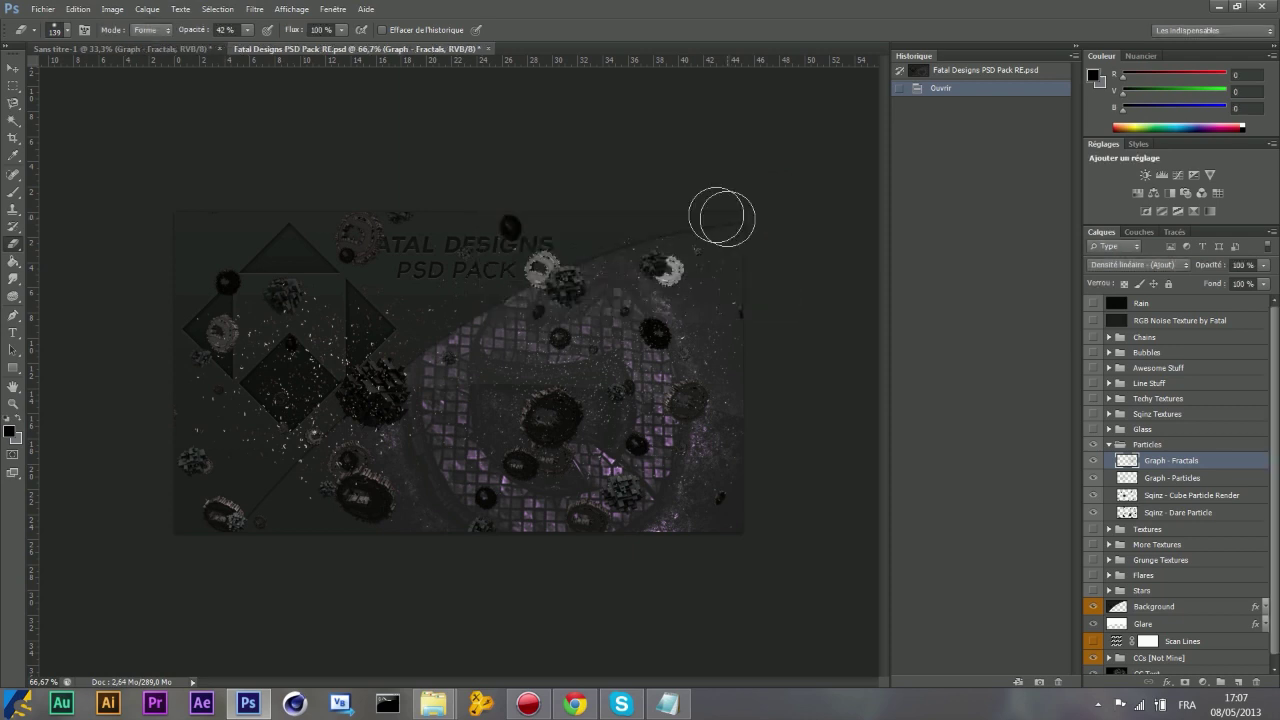
In Sans titre-1, move Graph - Fractals to the top of the stack and reposition it.
left_click(141, 48)
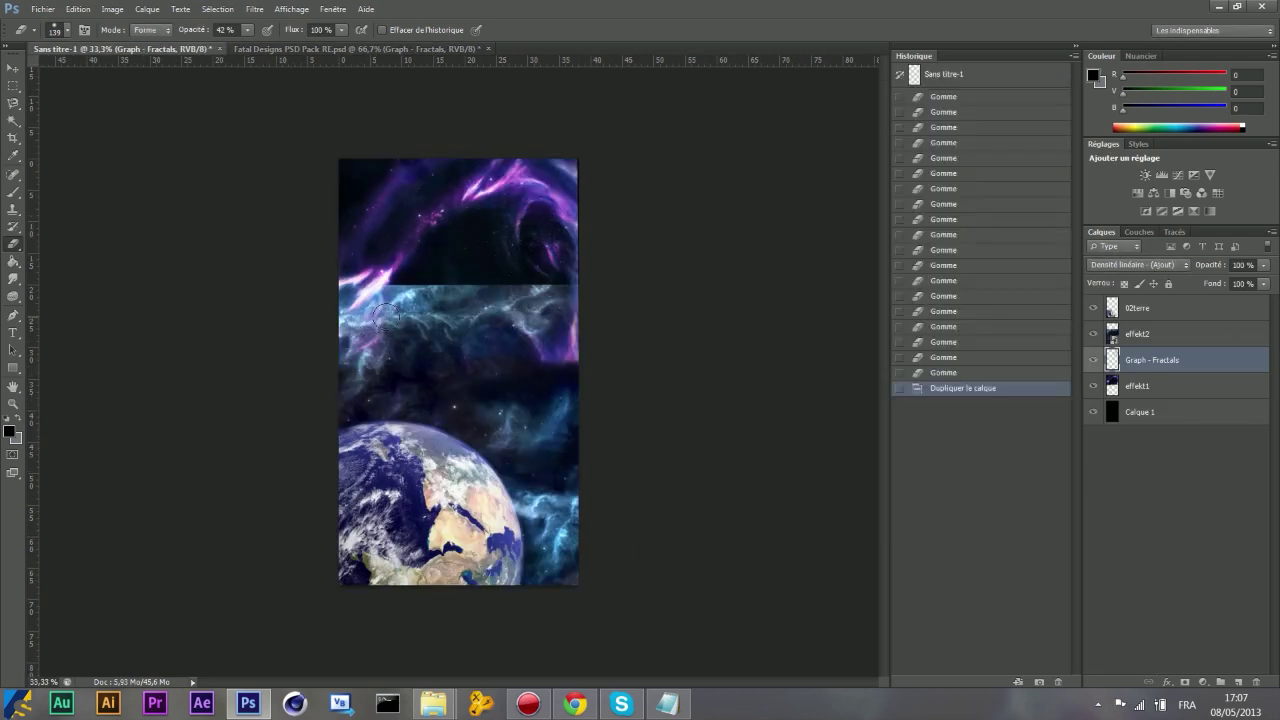
left_click_drag(1120, 370, 1120, 302)
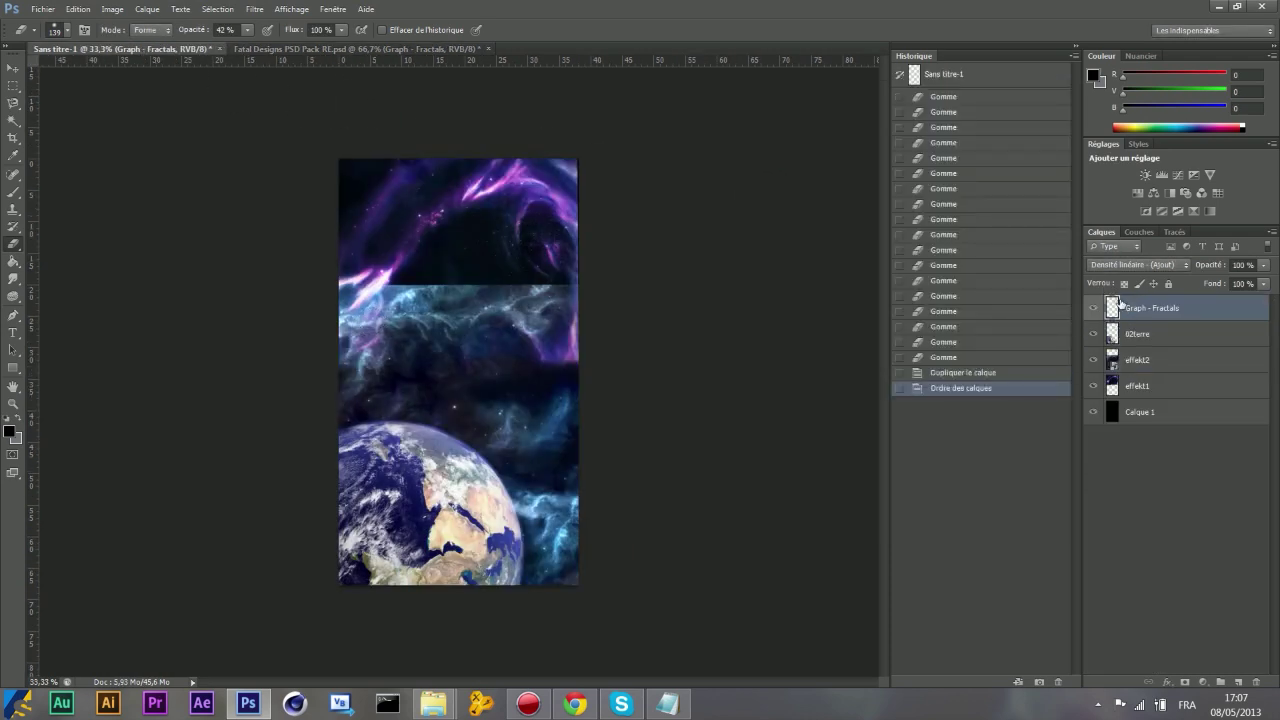
left_click(13, 67)
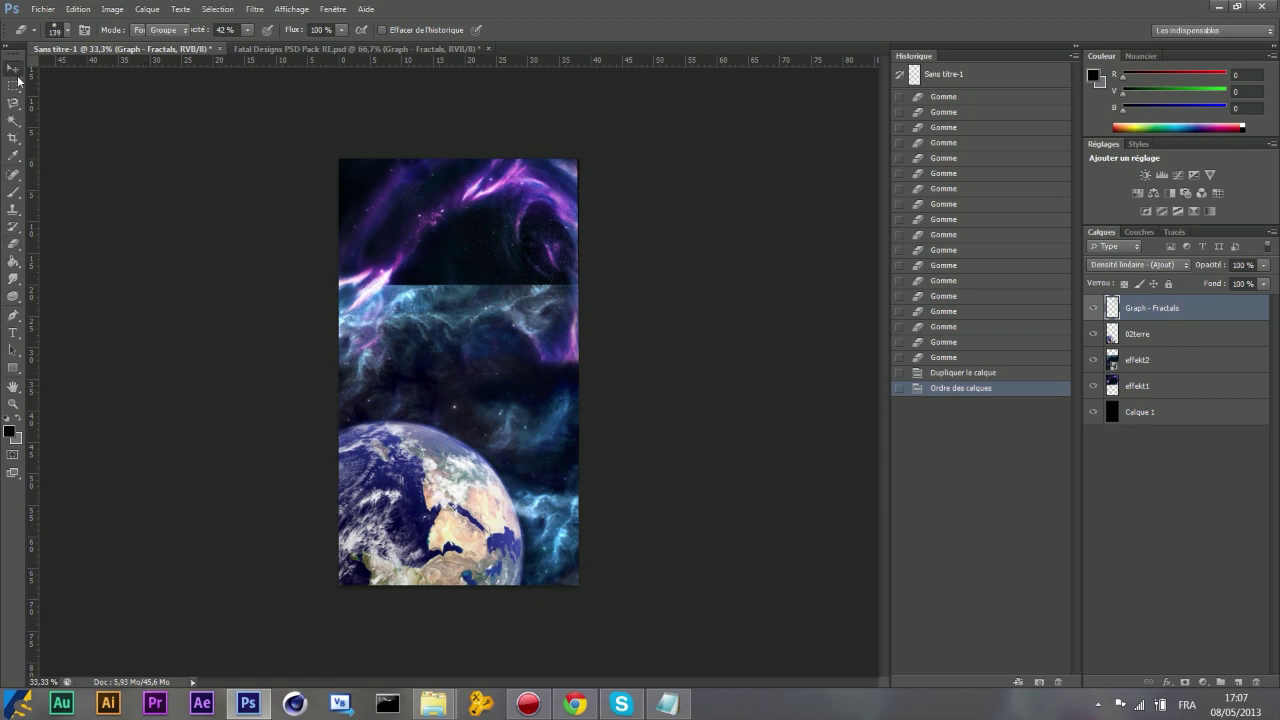
left_click_drag(141, 218, 89, 216)
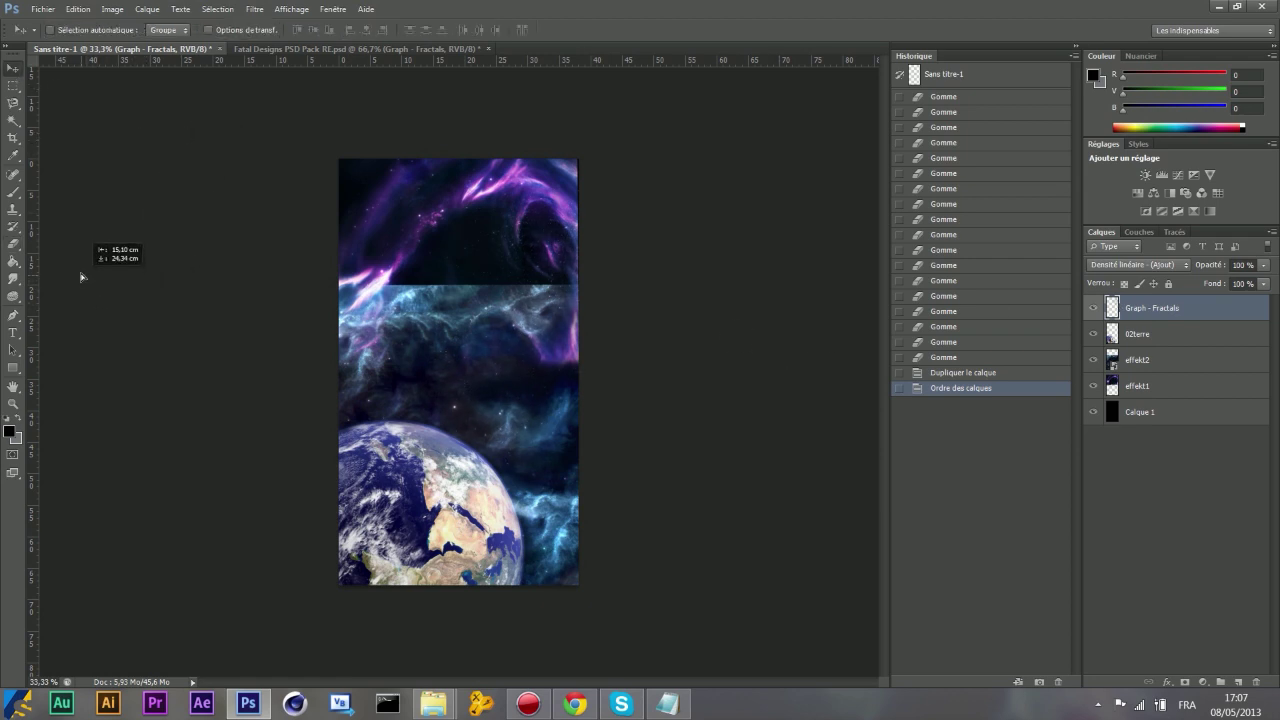
left_click_drag(89, 216, 84, 250)
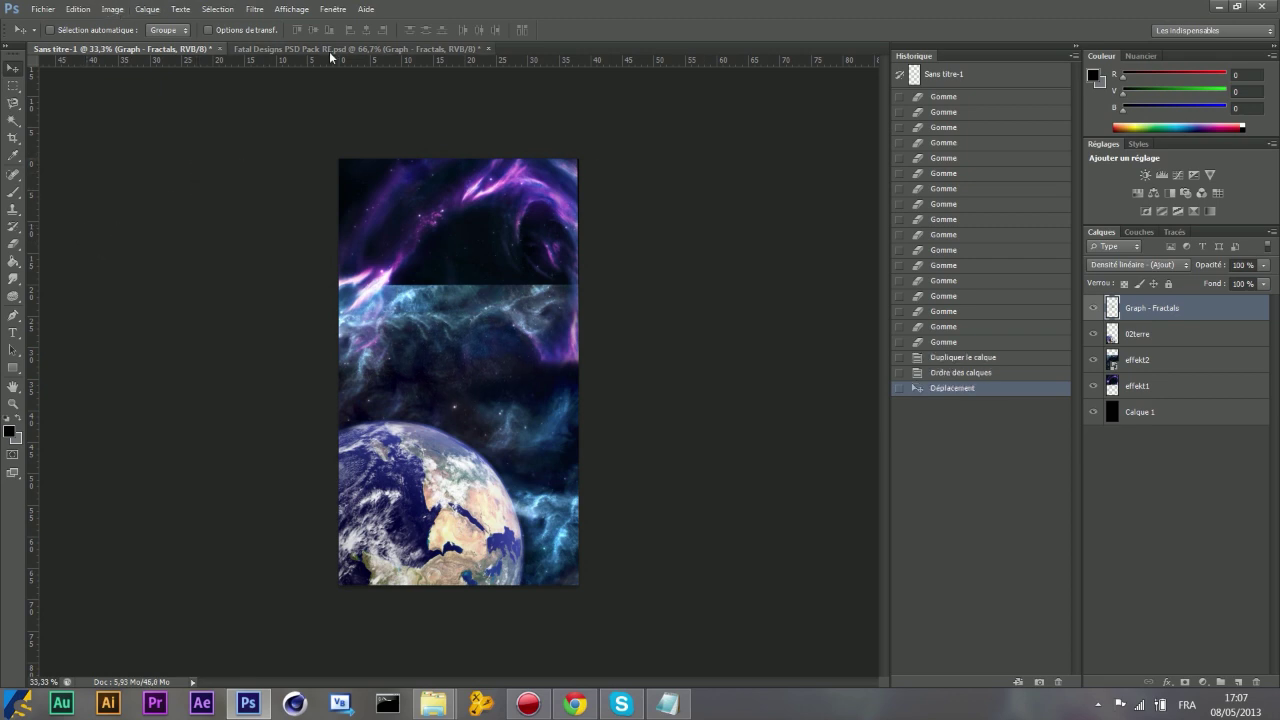
left_click(290, 48)
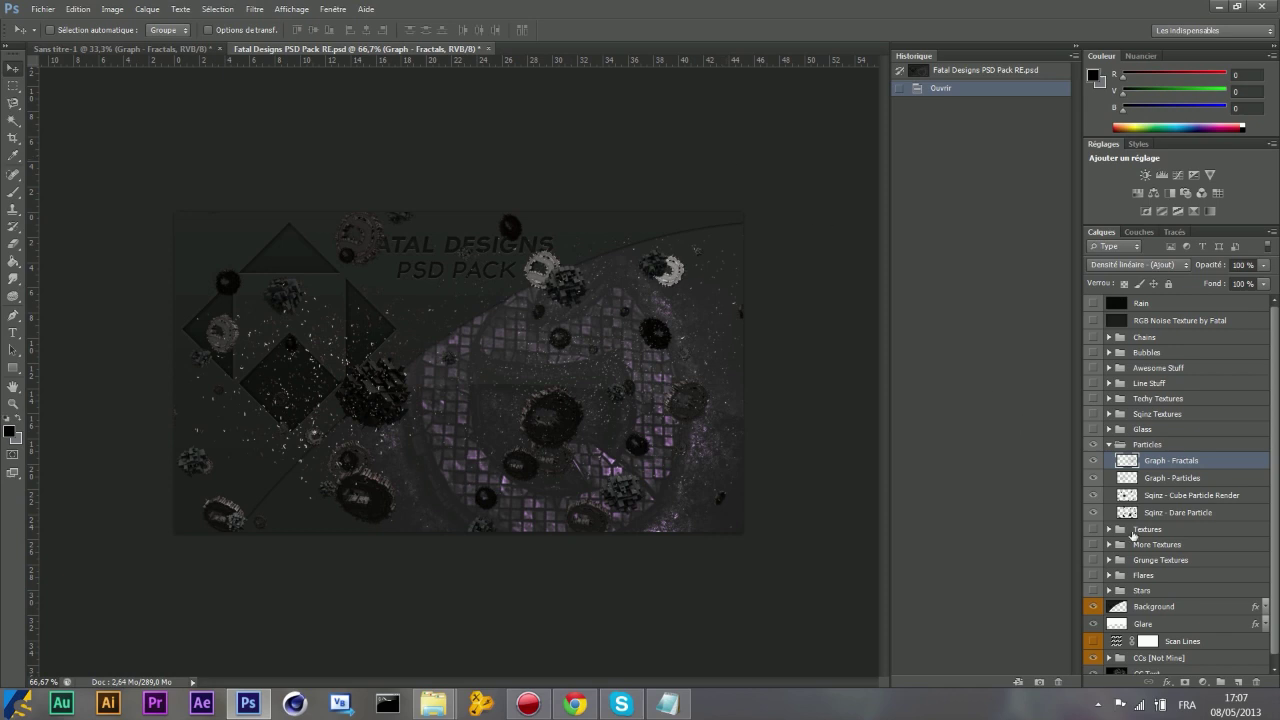
Make the Stars group visible and duplicate it with Sans titre-1 as the destination document.
left_click(1107, 444)
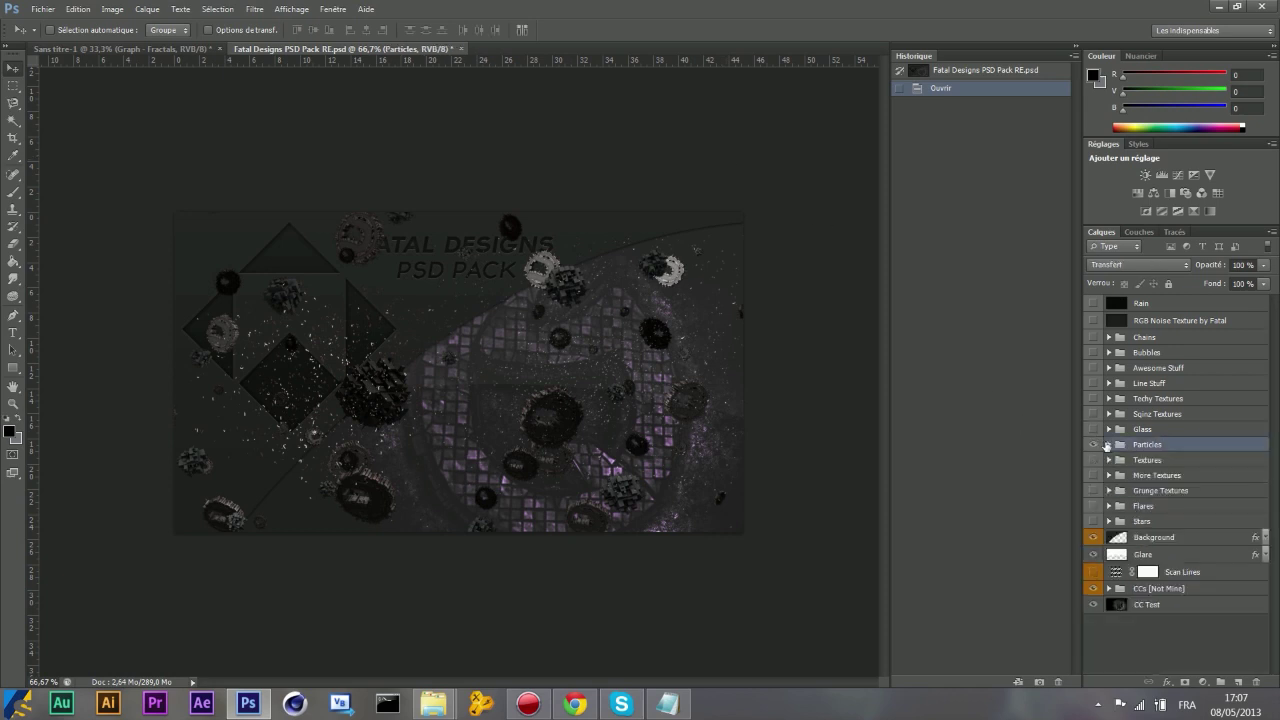
left_click(1093, 521)
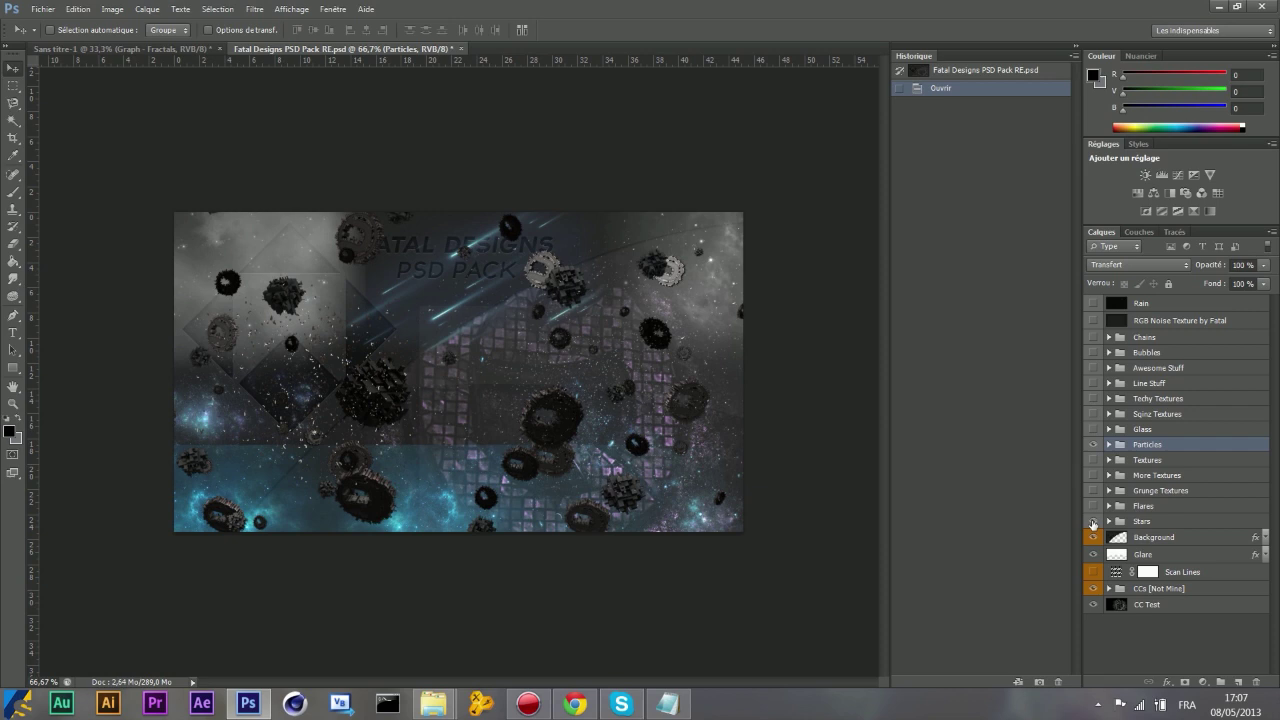
right_click(1128, 521)
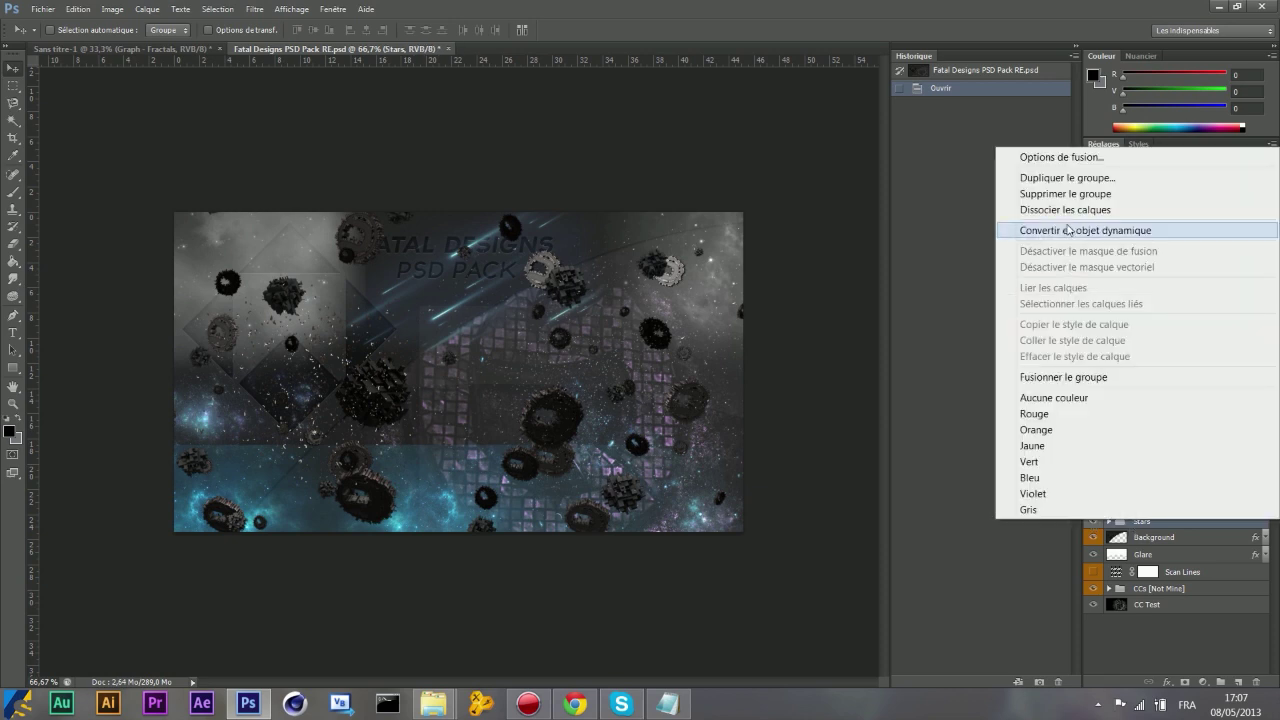
left_click(1058, 184)
left_click(620, 268)
left_click(586, 288)
left_click(757, 218)
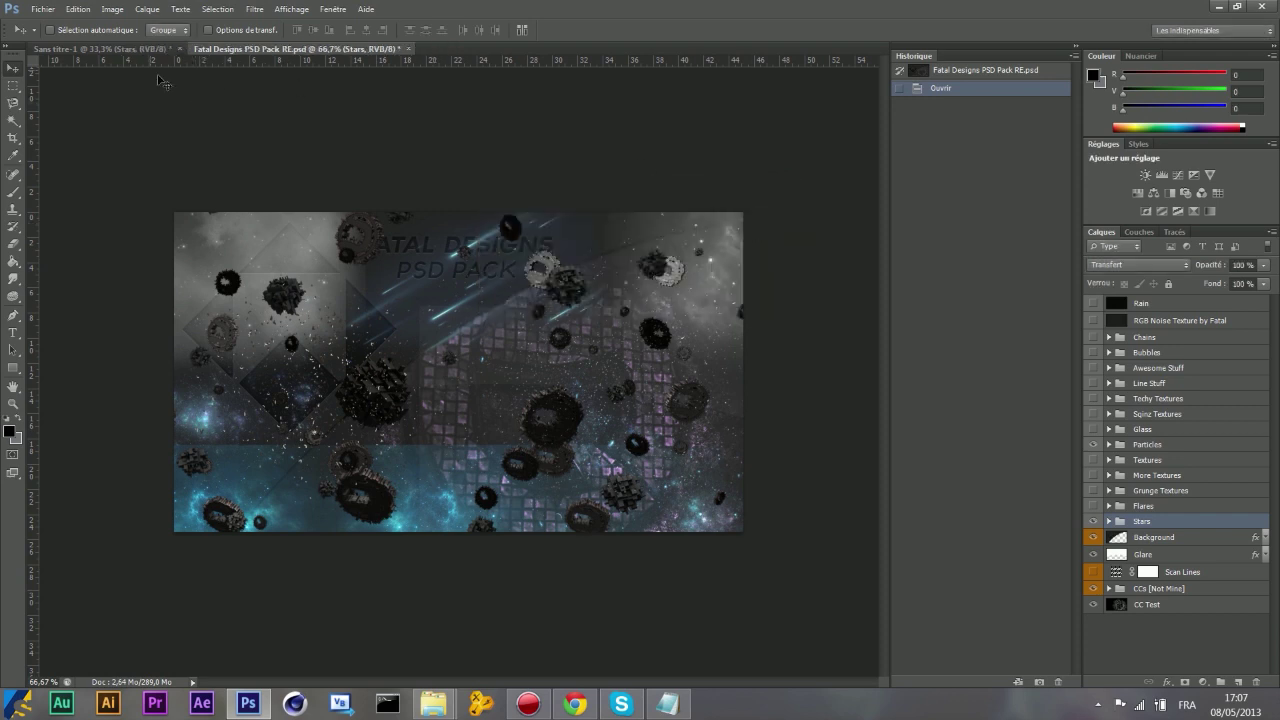
left_click(124, 49)
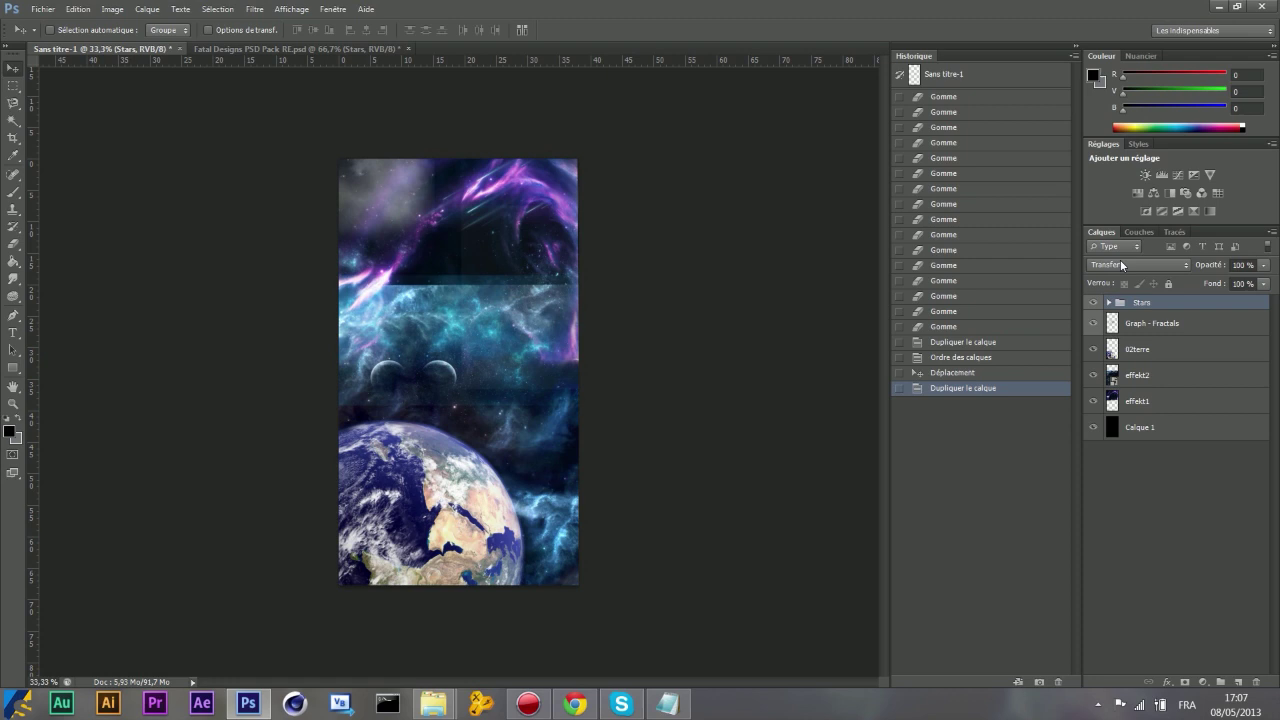
Expand the Stars group, check layer visibility, and delete Stars 1 and Stars 2.
left_click(1108, 302)
left_click(1093, 323)
left_click(1093, 323)
left_click(1093, 351)
left_click(1093, 351)
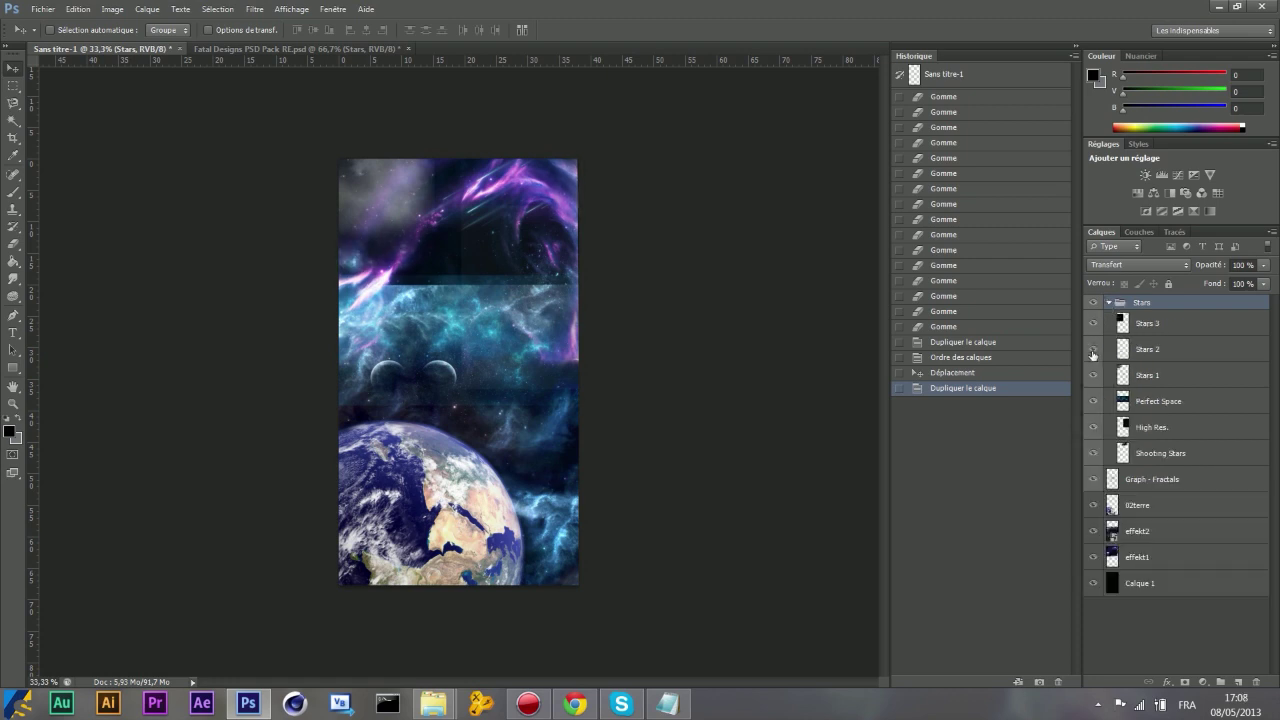
left_click(1122, 376)
key("Delete")
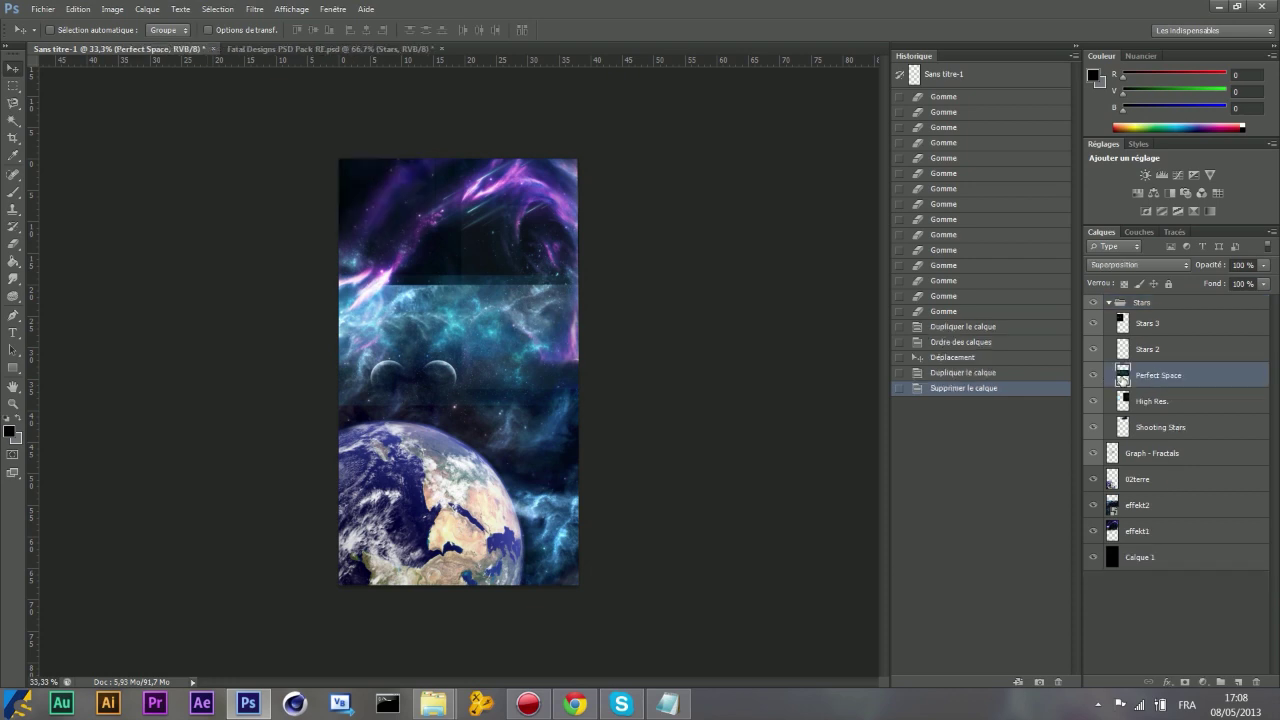
left_click(1177, 325)
mouse_move(232, 114)
left_mouse_down()
mouse_move(306, 283)
mouse_move(314, 146)
left_mouse_up()
left_click(1165, 349)
left_click_drag(660, 318, 436, 378)
key("Delete")
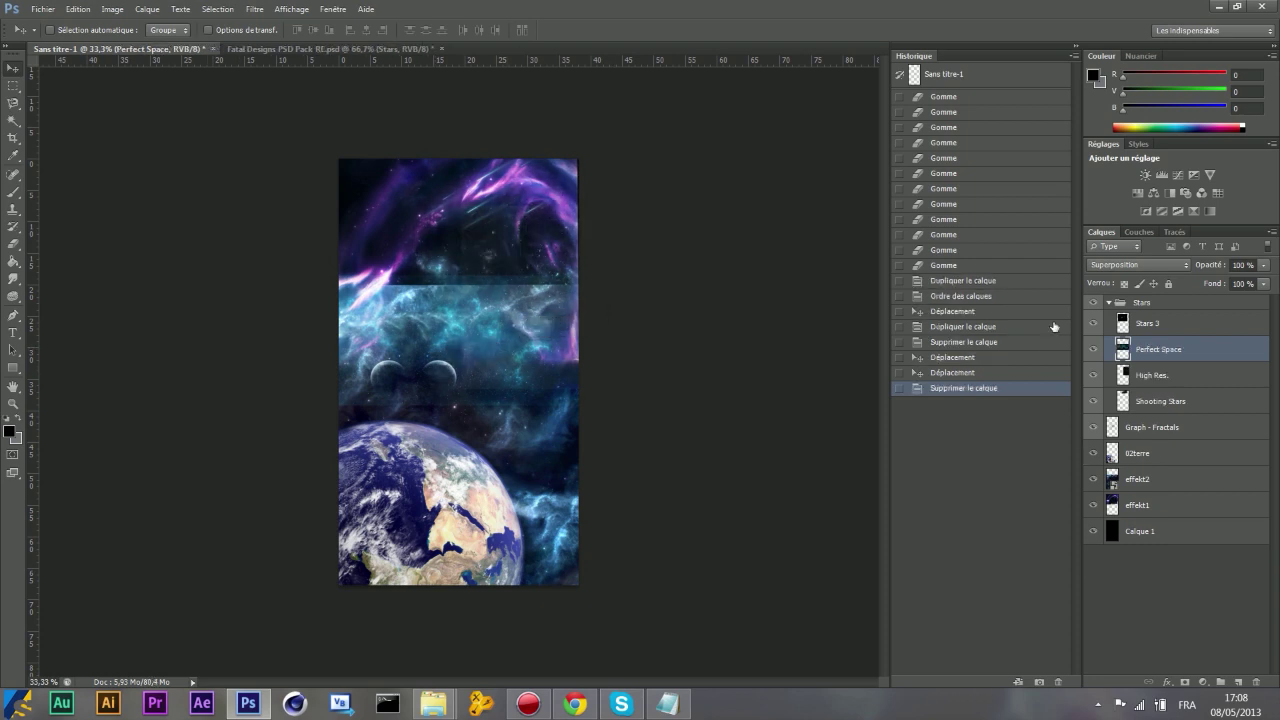
Reposition Stars 3 and move the Perfect Space moons up near the top.
left_click(1135, 325)
left_click_drag(581, 256, 585, 405)
left_click(1130, 352)
left_click_drag(614, 458, 639, 335)
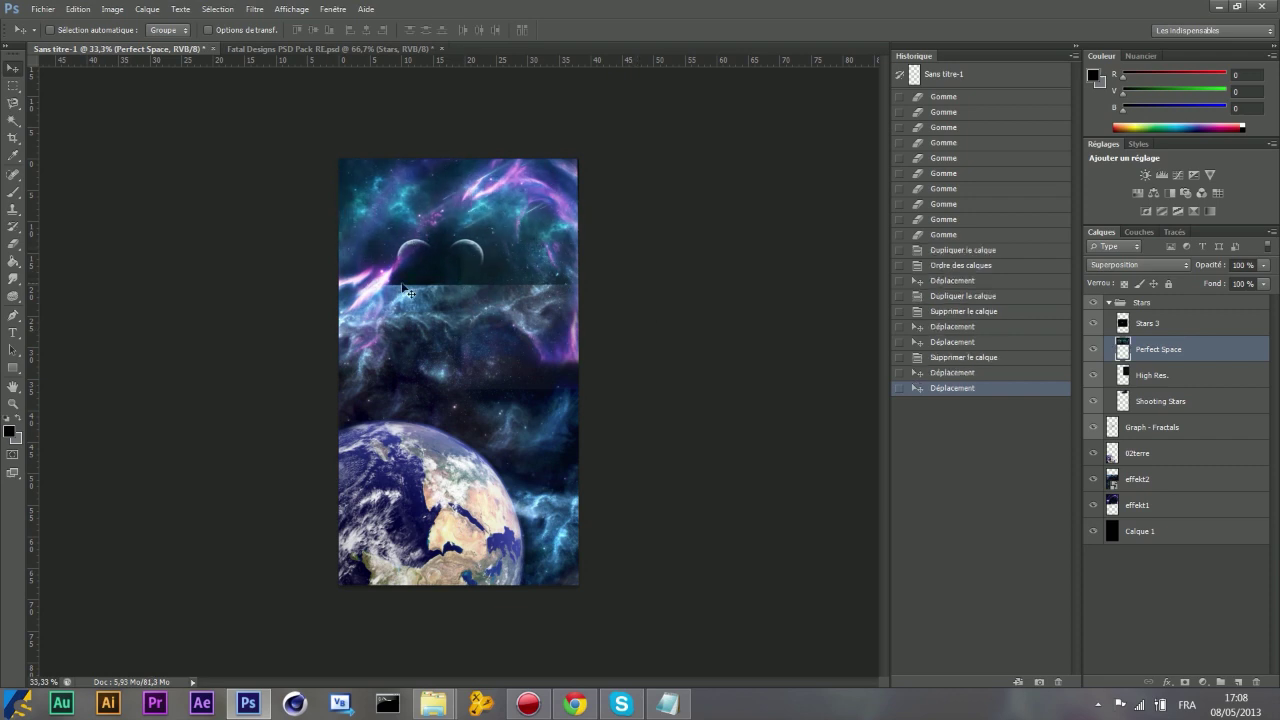
left_click(13, 243)
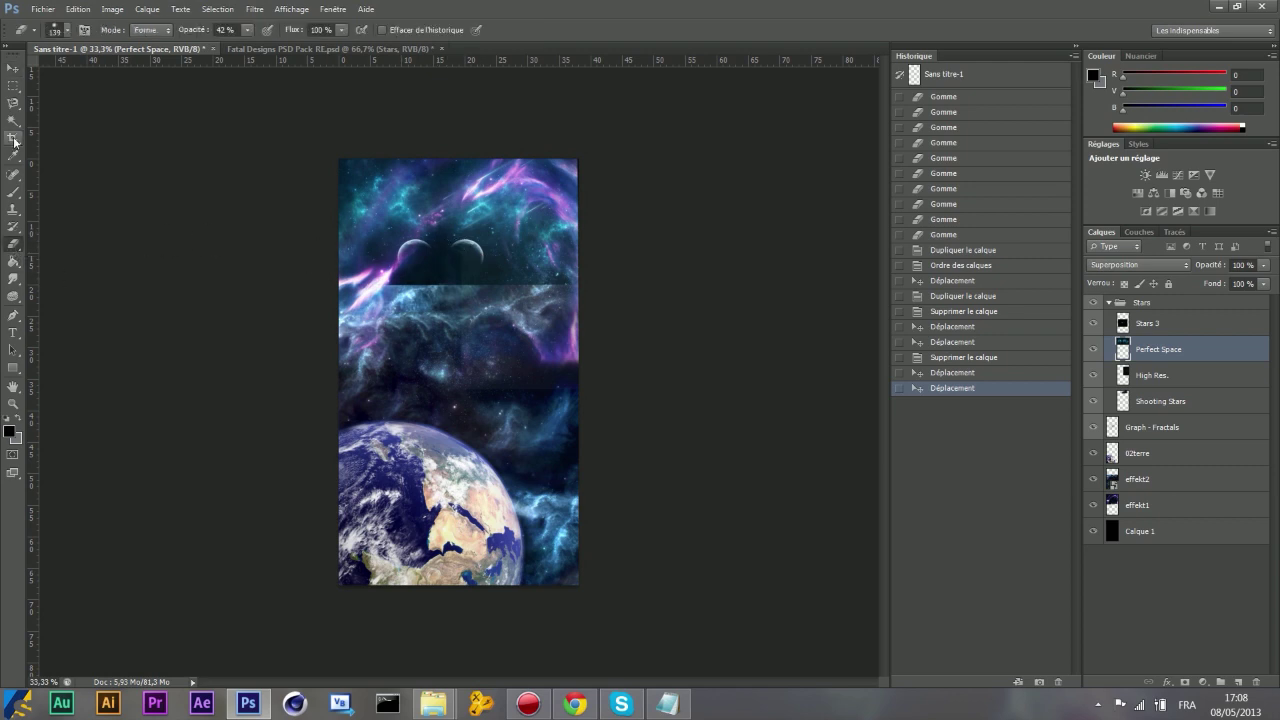
Set the Spot Healing Brush to 249 px to heal away the right-hand moon.
left_click(13, 175)
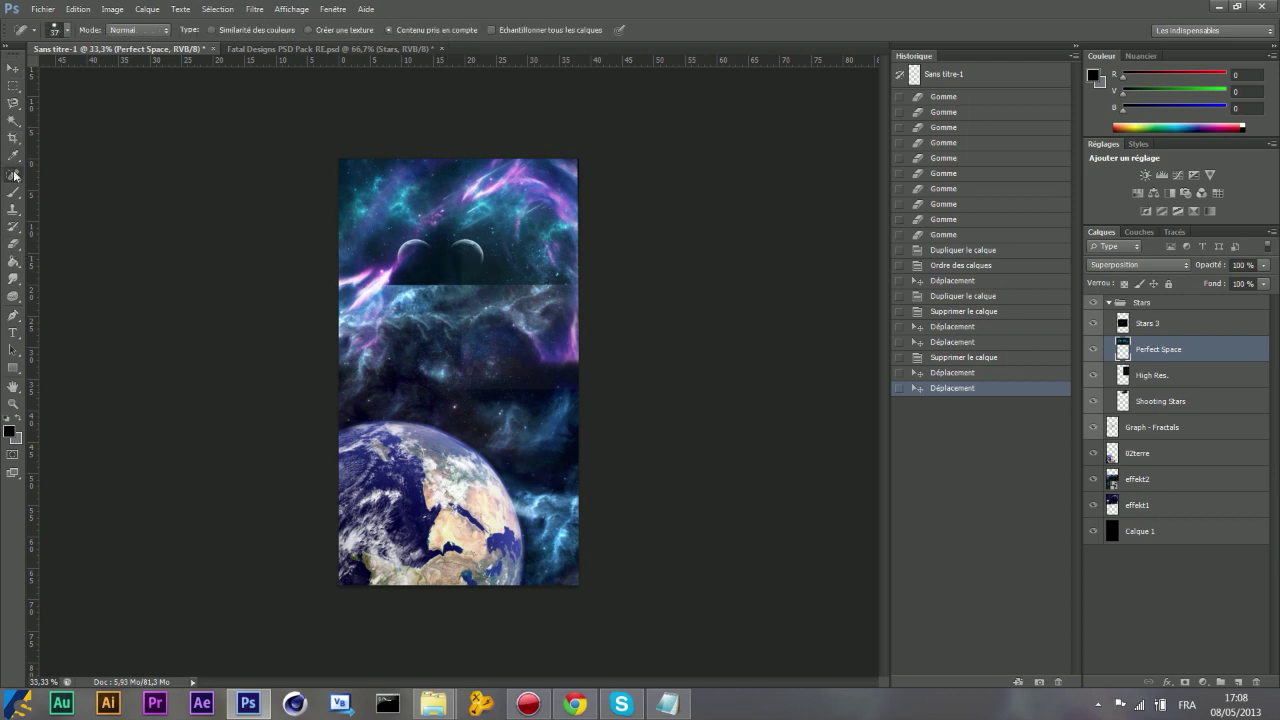
left_click(67, 32)
left_click_drag(68, 68, 78, 67)
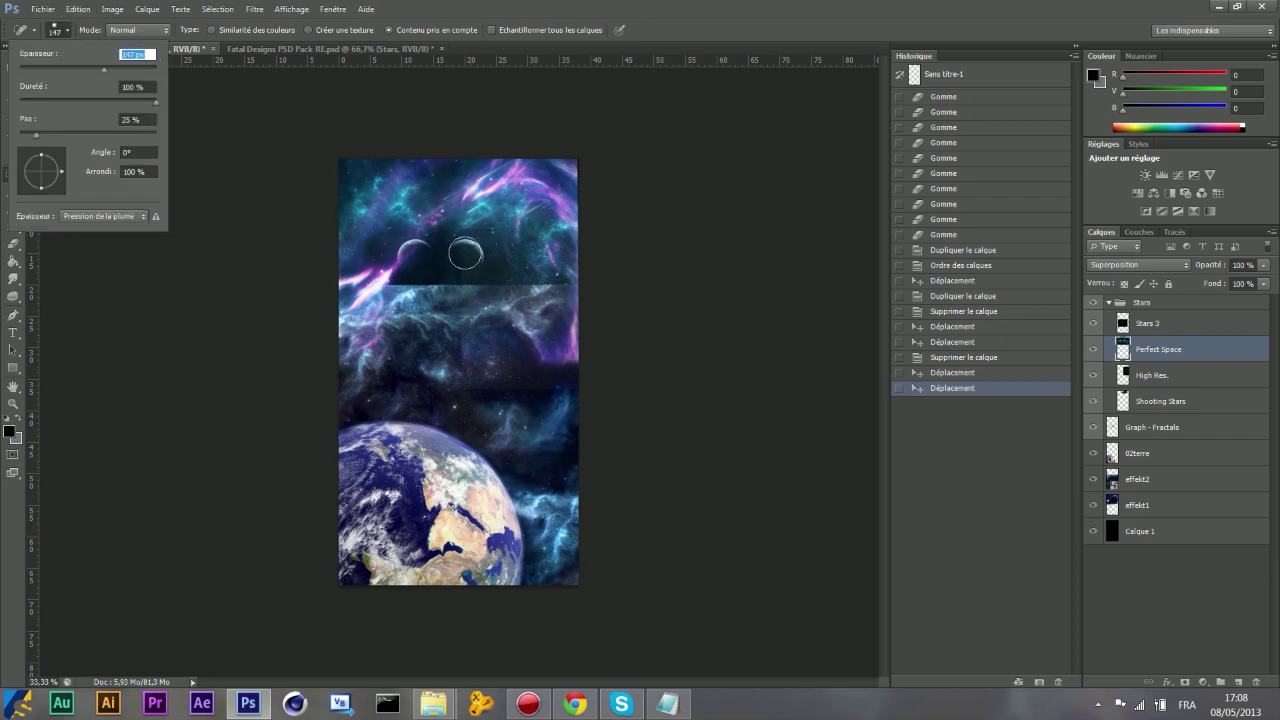
left_click(104, 68)
type("249")
key("Return")
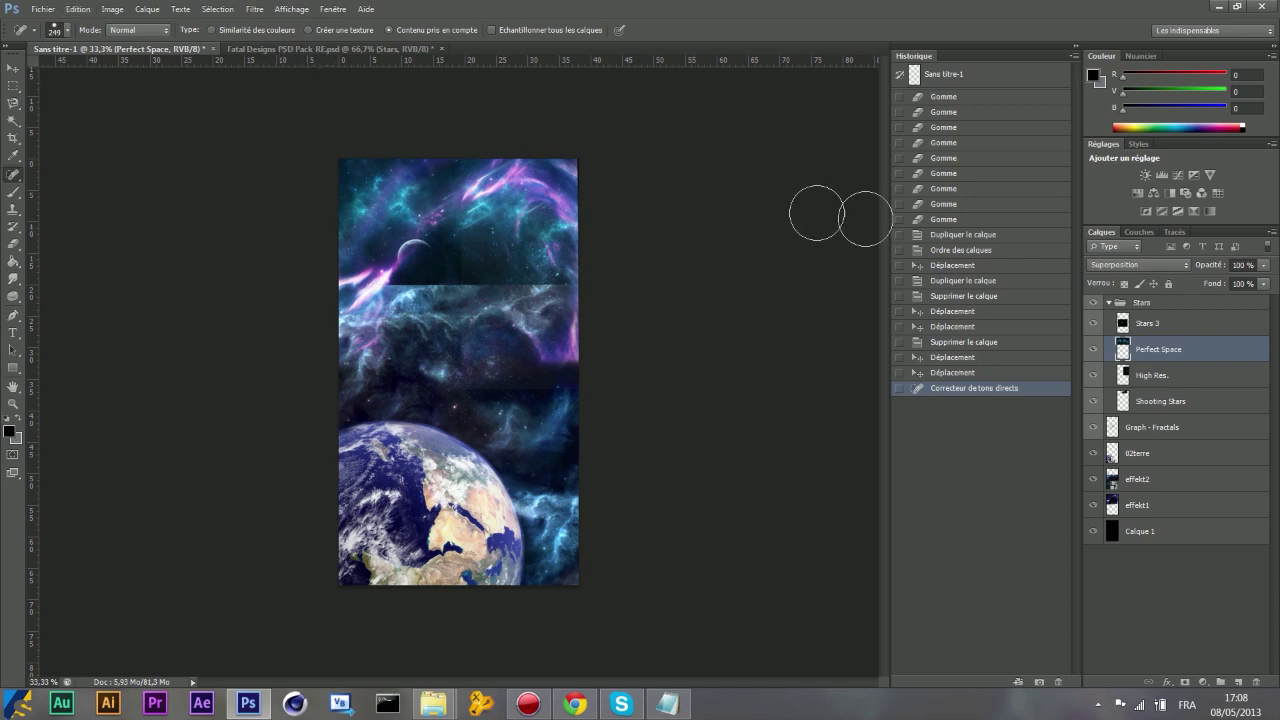
Shift the High Res. stars layer slightly left and collapse the Stars group.
left_click(1163, 378)
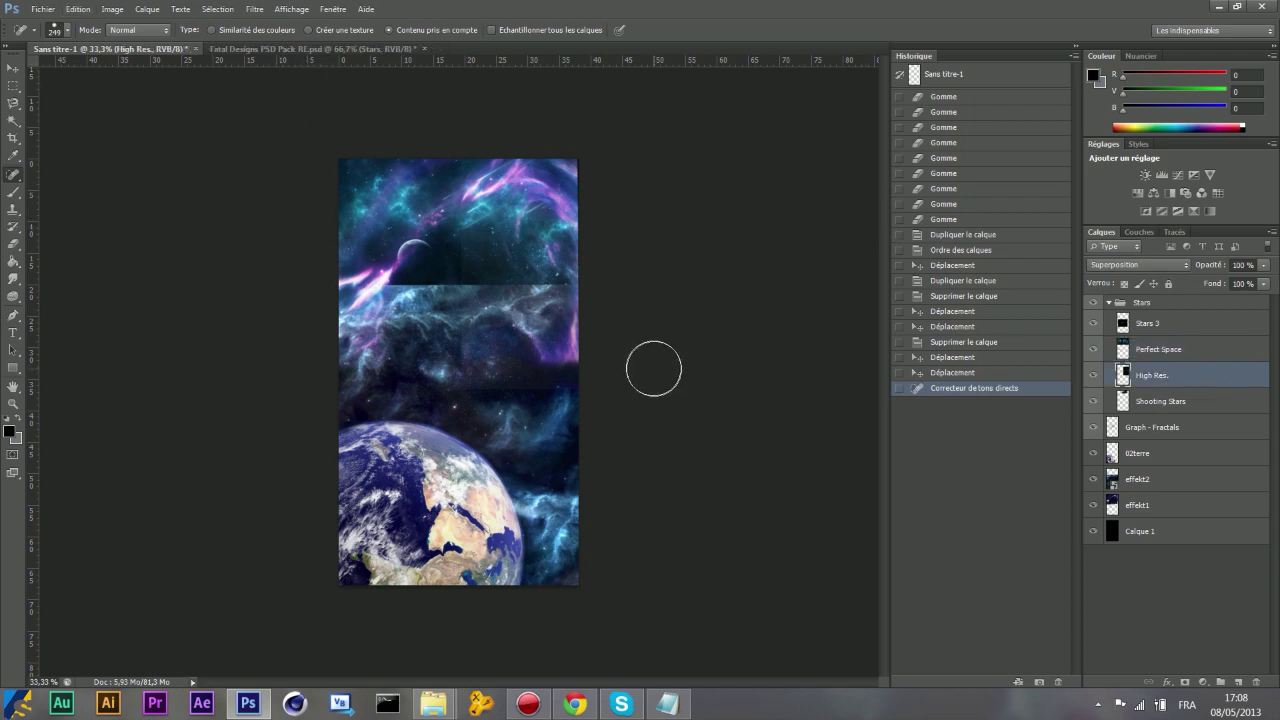
left_click(14, 70)
mouse_move(92, 207)
left_mouse_down()
mouse_move(4, 208)
mouse_move(217, 214)
mouse_move(359, 251)
left_mouse_up()
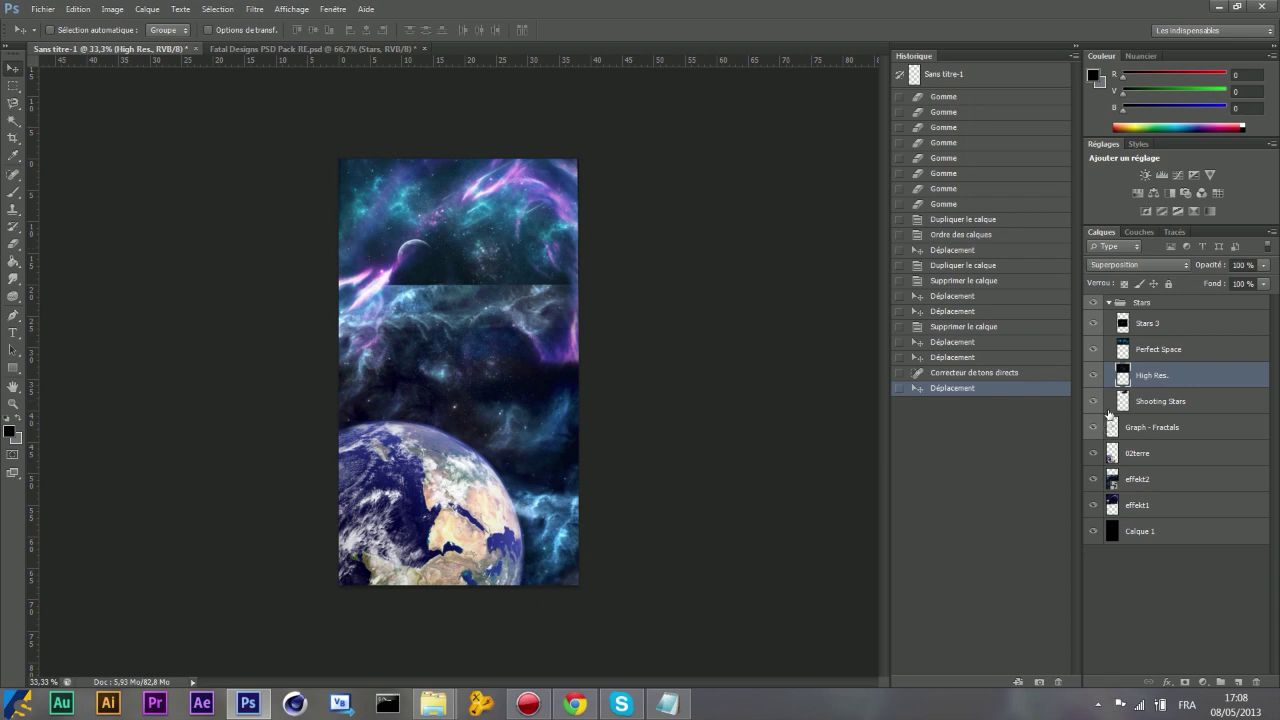
left_click(1108, 304)
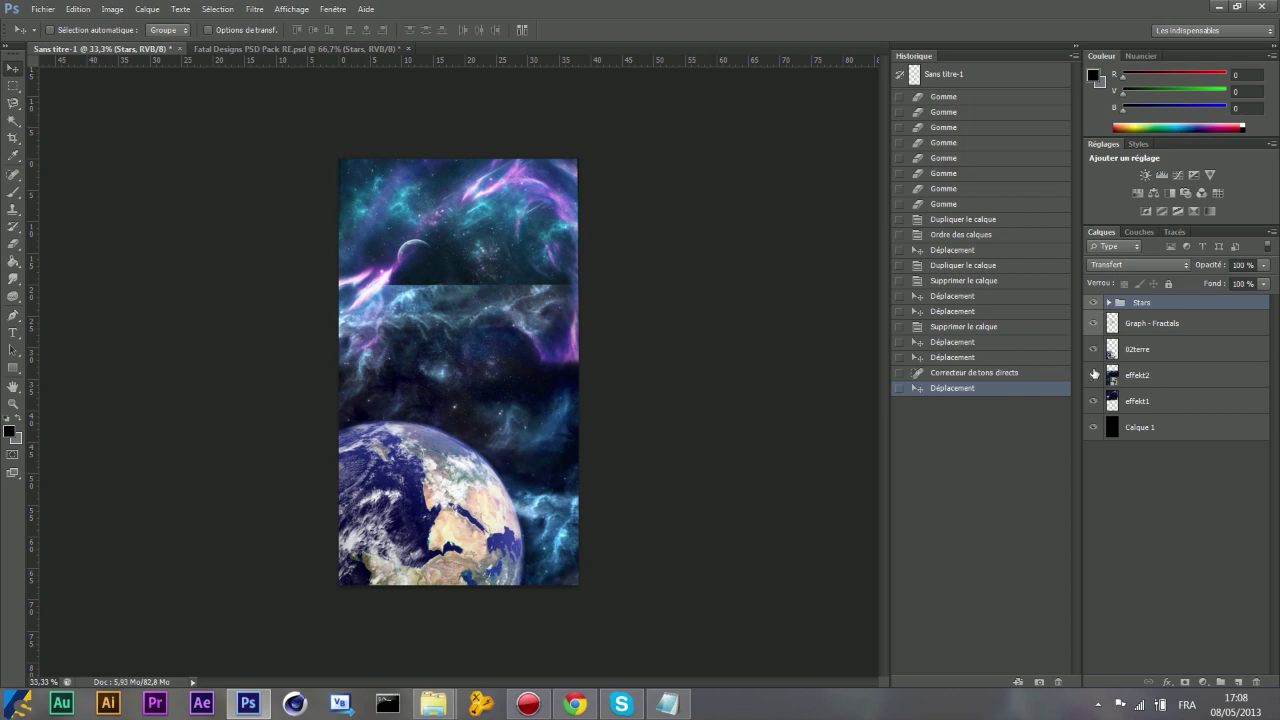
Toggle effekt2's visibility repeatedly to compare the image with and without it.
left_click(1093, 376)
left_click(1092, 376)
left_click(1091, 377)
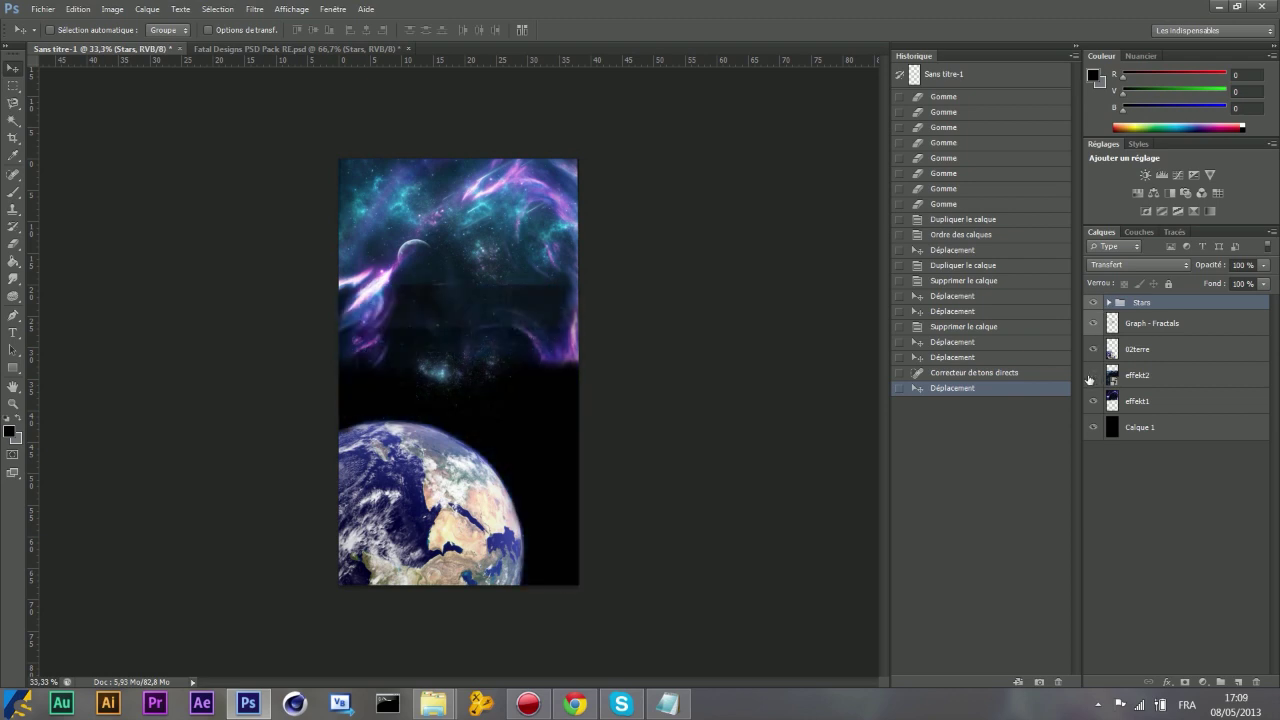
left_click(1091, 377)
left_click(1091, 377)
left_click(1091, 377)
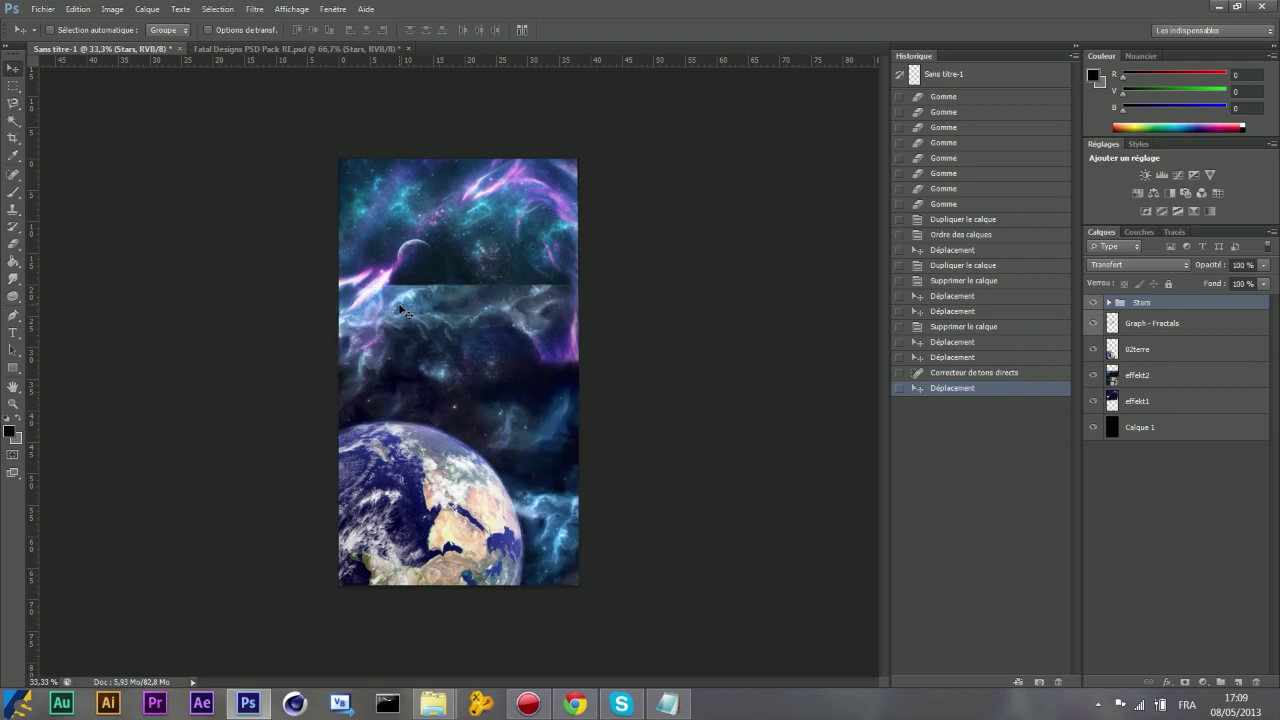
left_click(1093, 376)
left_click(1093, 377)
Rasterize effekt2 and erase its hard seam across the canvas middle.
left_click(1140, 386)
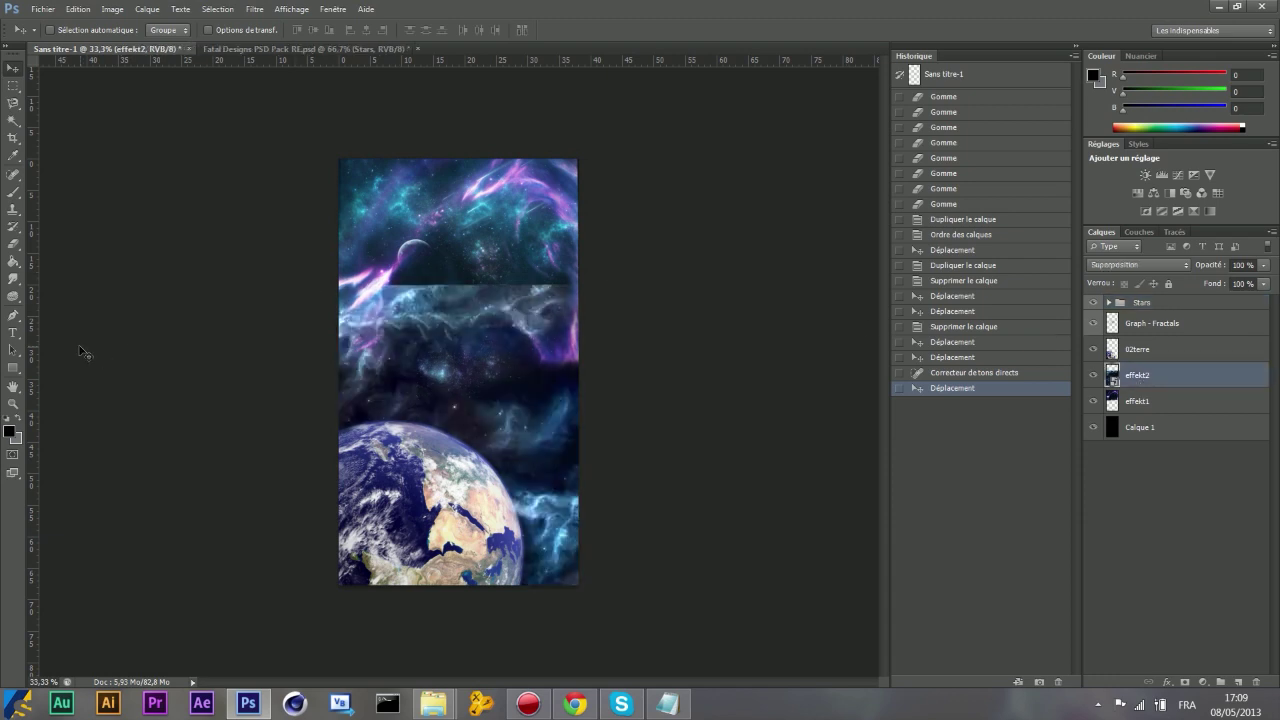
left_click(13, 261)
left_click(391, 296)
key("Return")
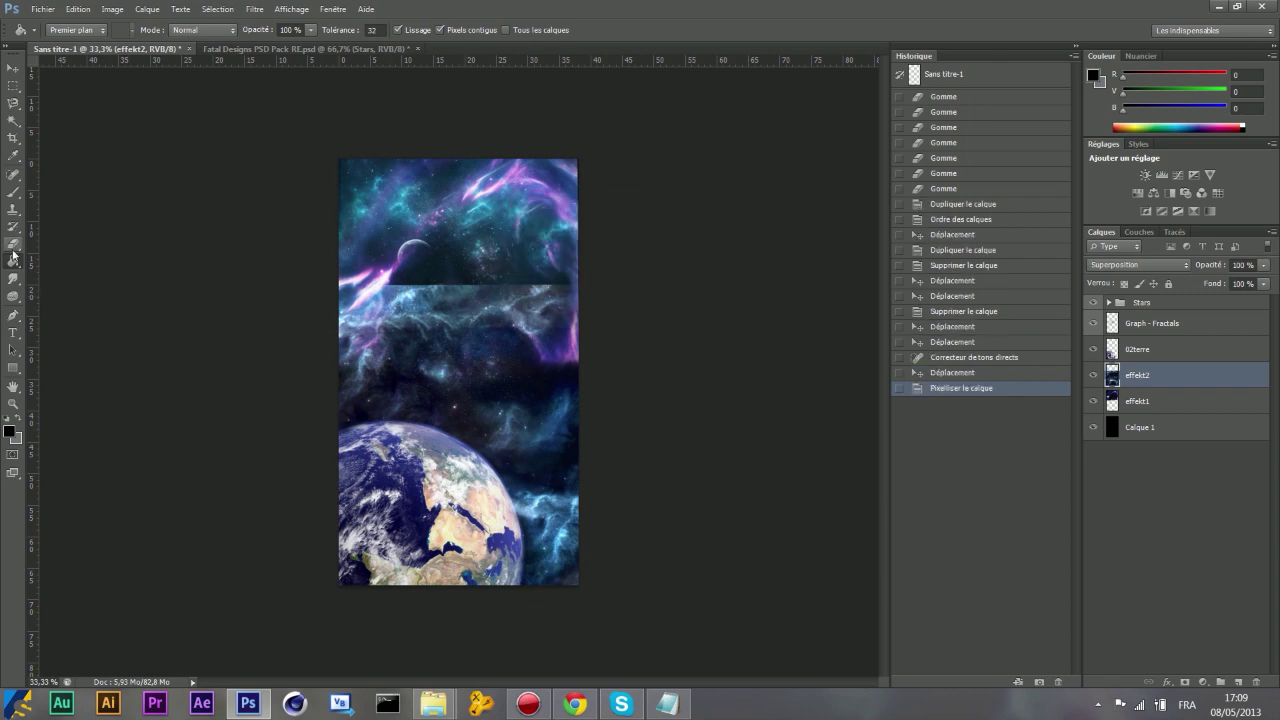
left_click(13, 250)
left_click_drag(329, 280, 480, 277)
mouse_move(390, 283)
left_mouse_down()
mouse_move(575, 280)
mouse_move(383, 281)
mouse_move(484, 279)
left_mouse_up()
Nudge effekt1 up about 13 px, then bring up the Fatal Designs PSD Pack document.
left_click(1165, 401)
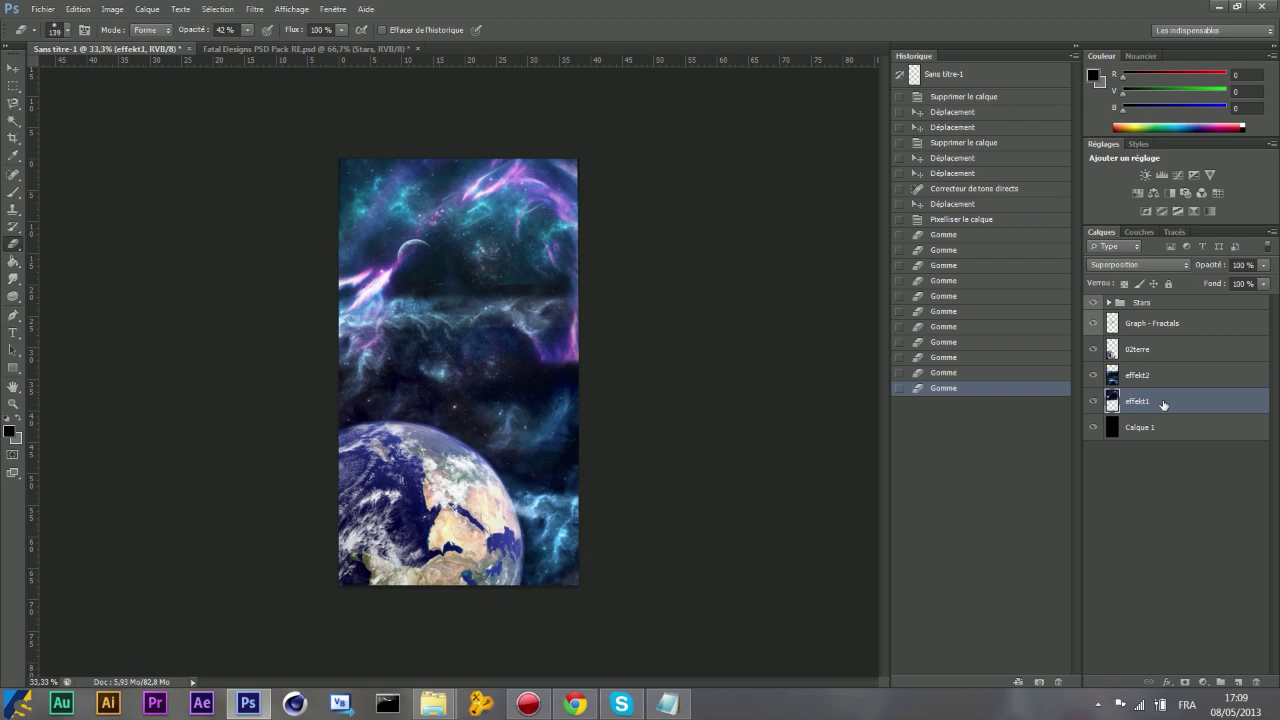
left_click(13, 68)
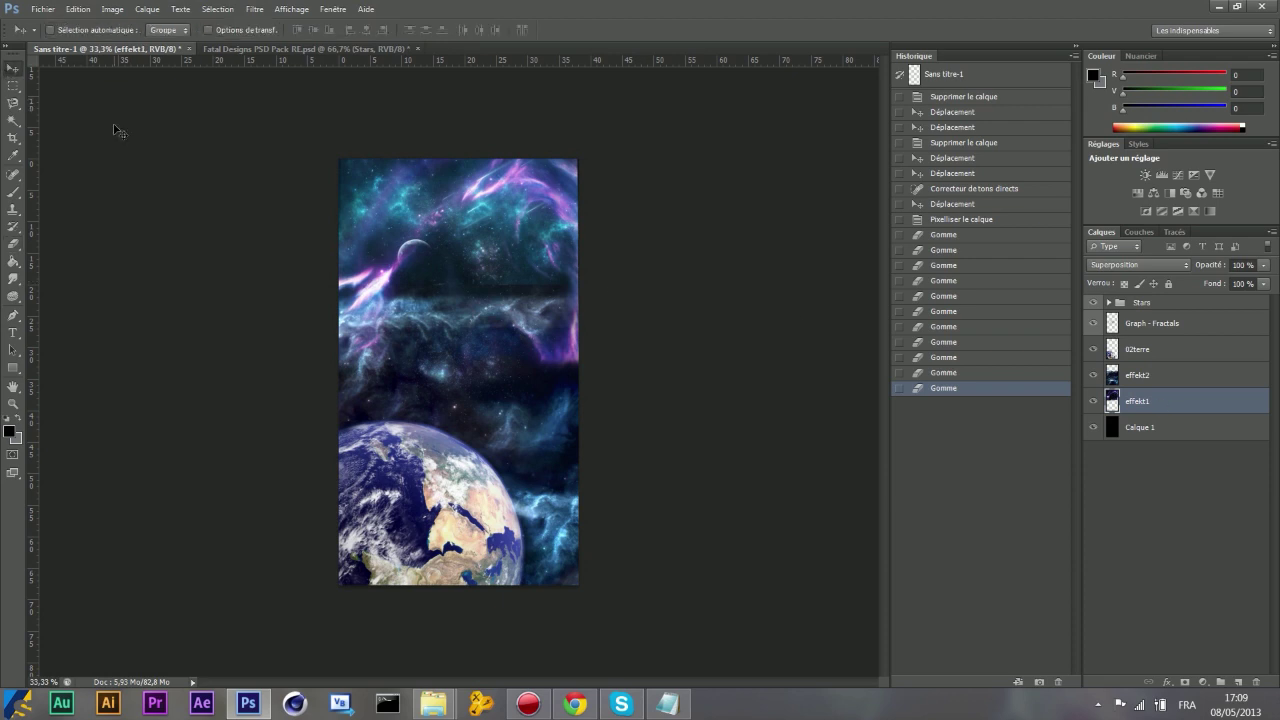
left_click_drag(114, 130, 114, 117)
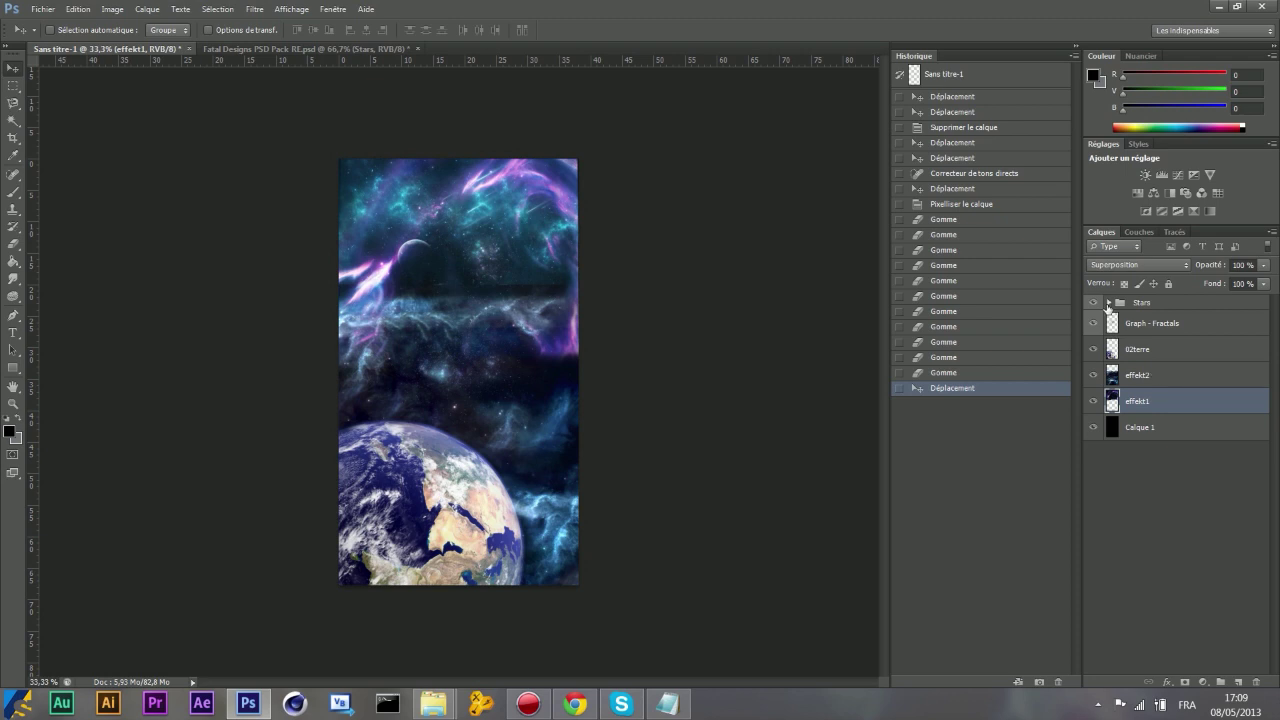
left_click(1094, 302)
left_click(1094, 302)
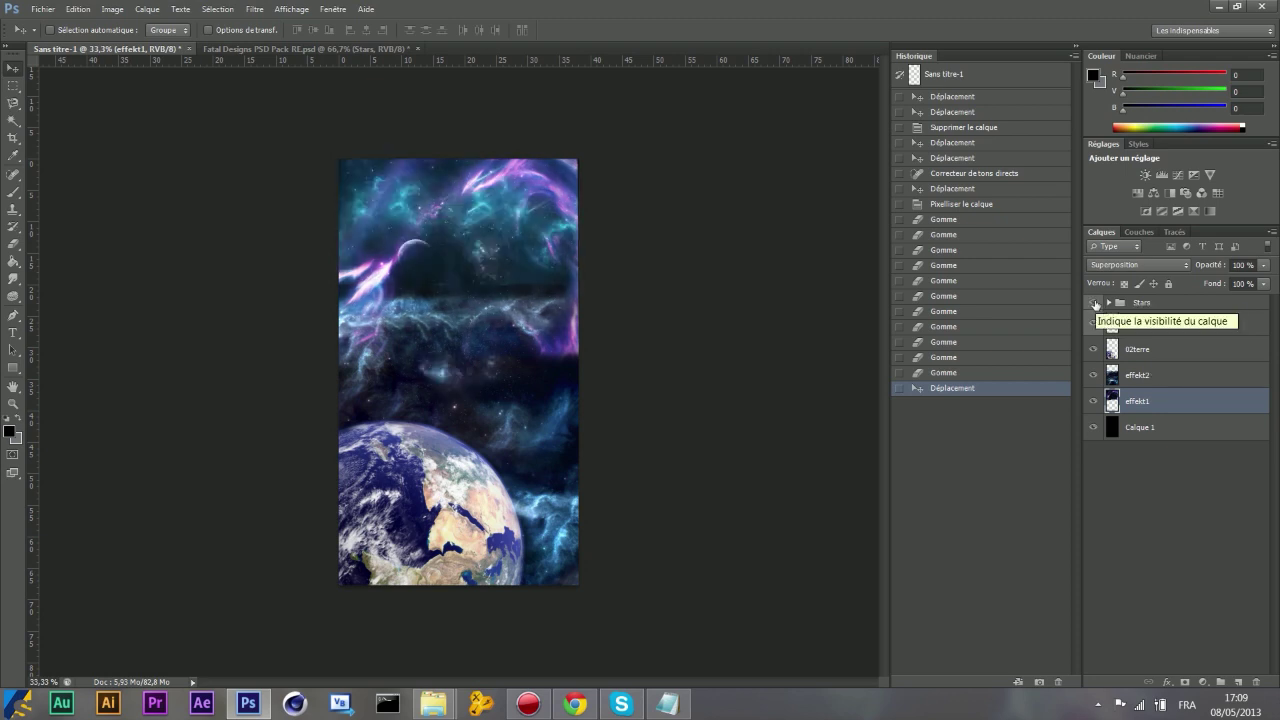
left_click(306, 50)
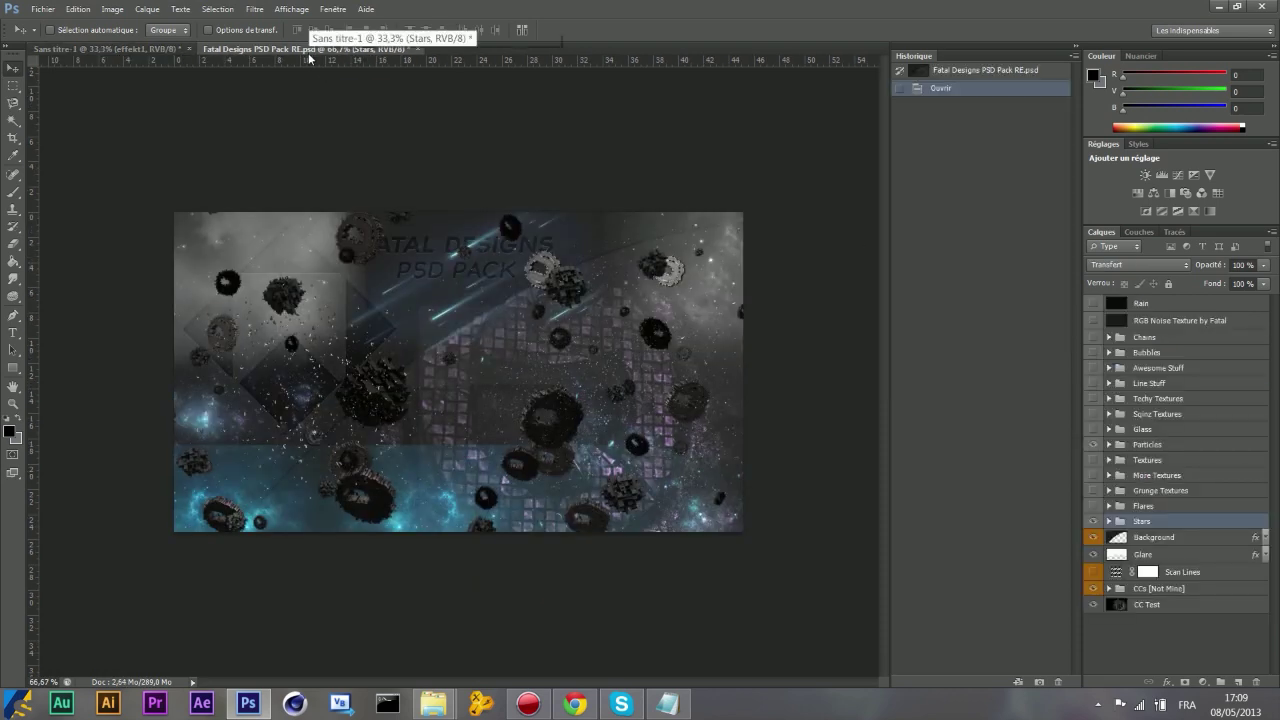
Duplicate the Flares group's Rippled layer into Sans titre-1 and move it down about 65 px.
left_click(1094, 506)
left_click(1109, 506)
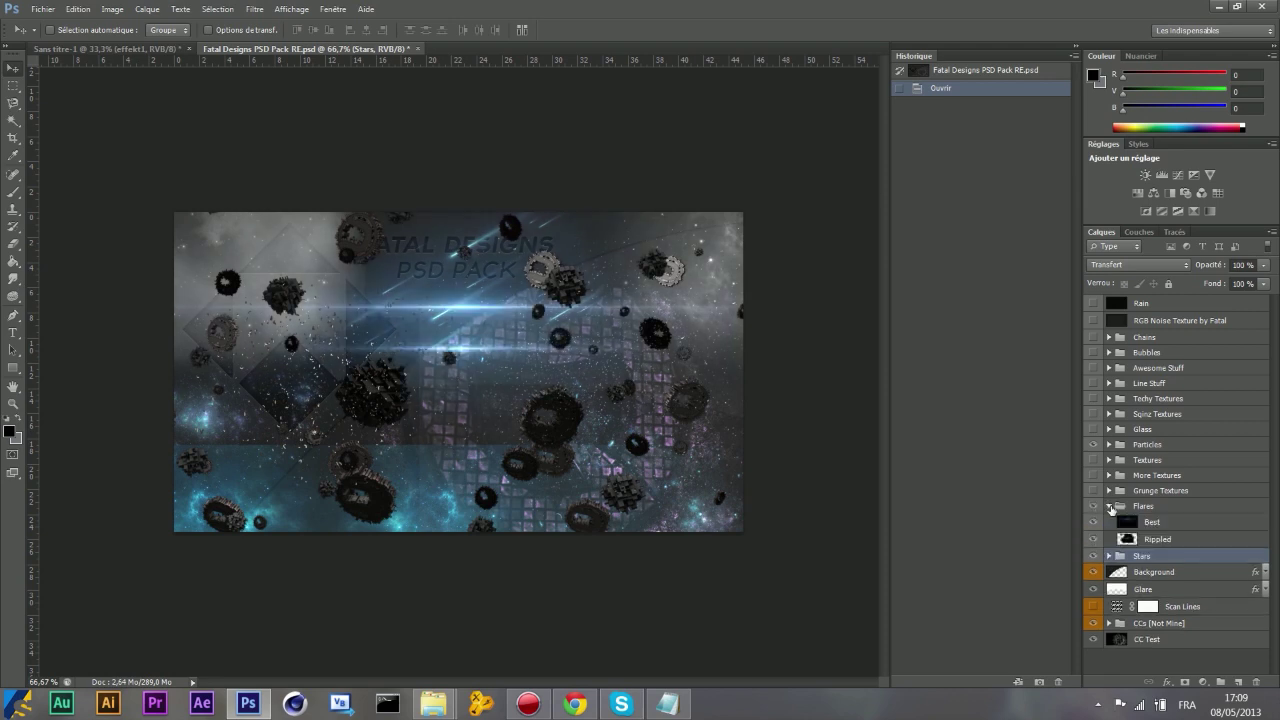
left_click(1167, 538)
right_click(1196, 546)
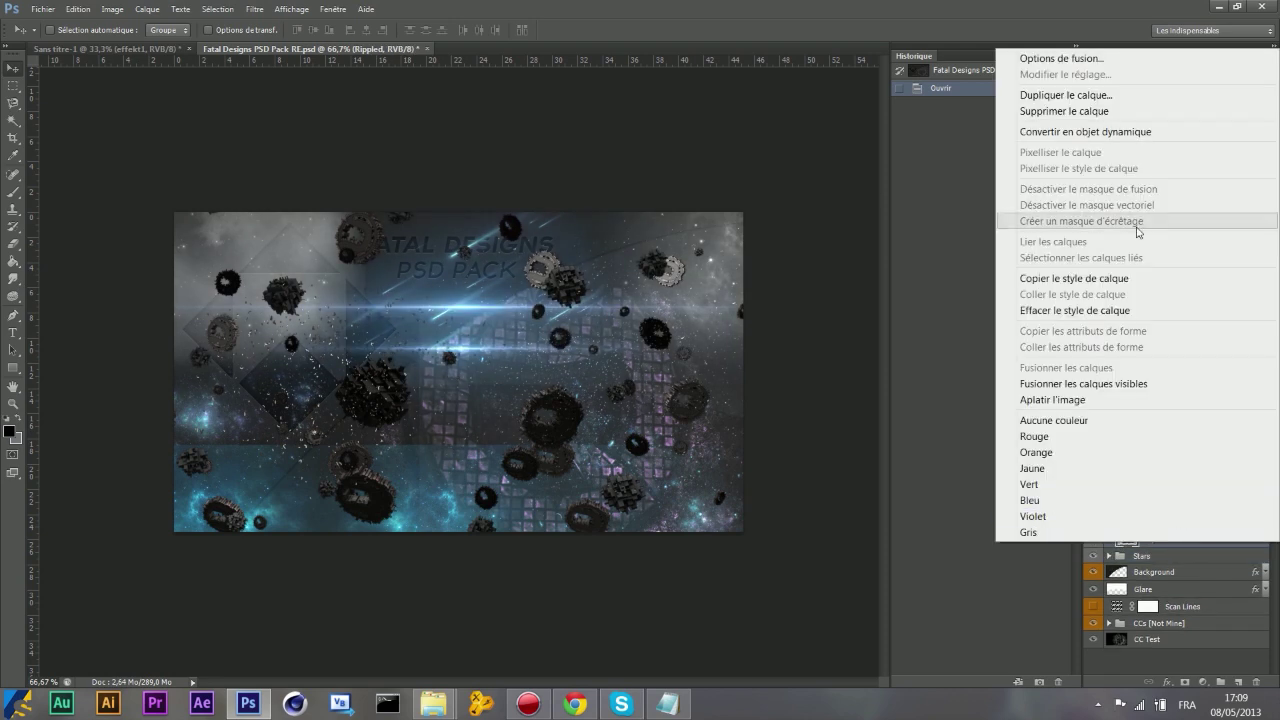
left_click(1188, 100)
left_click(633, 270)
left_click(624, 287)
left_click(750, 222)
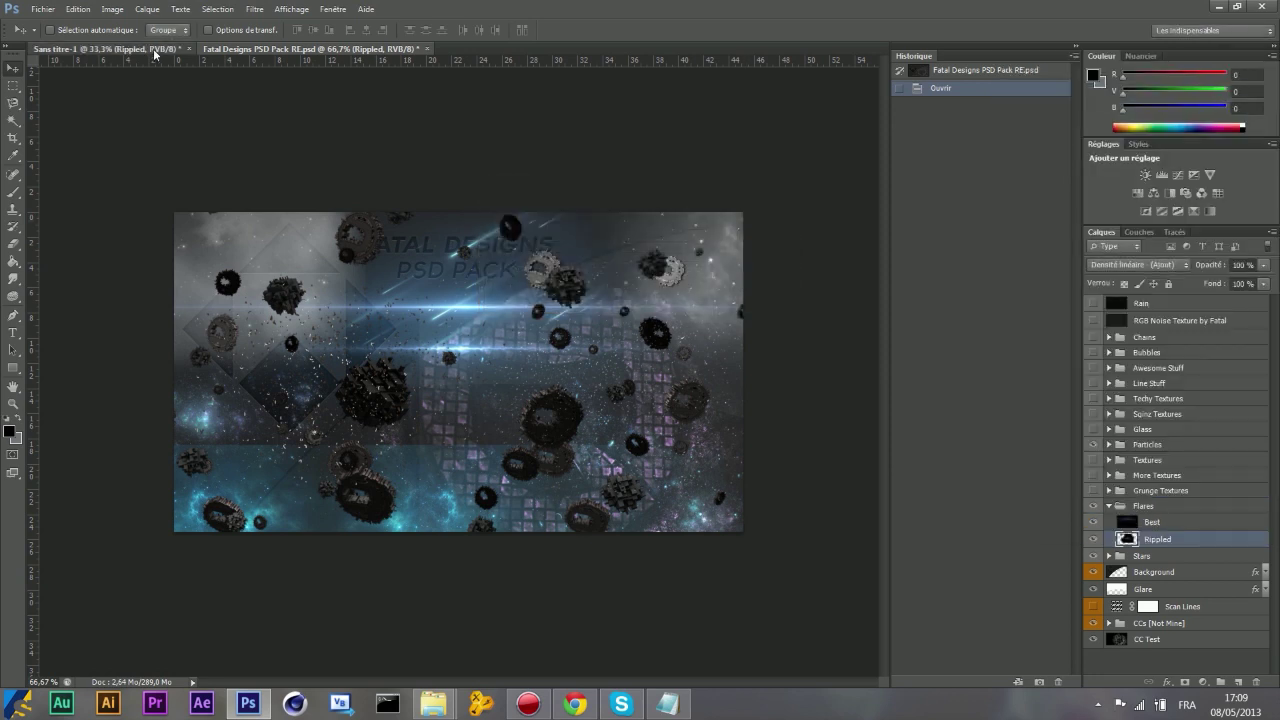
left_click(110, 48)
mouse_move(214, 158)
left_mouse_down()
mouse_move(218, 444)
mouse_move(203, 194)
mouse_move(206, 216)
left_mouse_up()
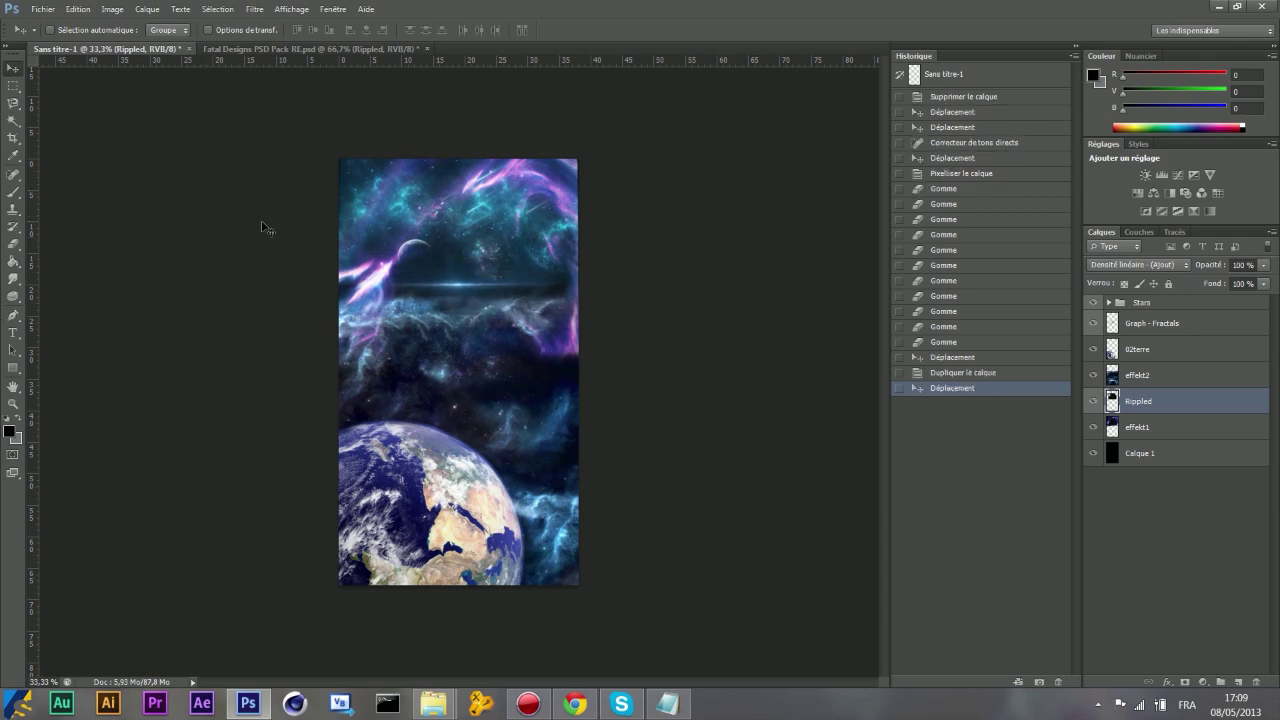
Free-transform the Rippled flare to about 146%, shift it right and down, and commit.
left_click(78, 9)
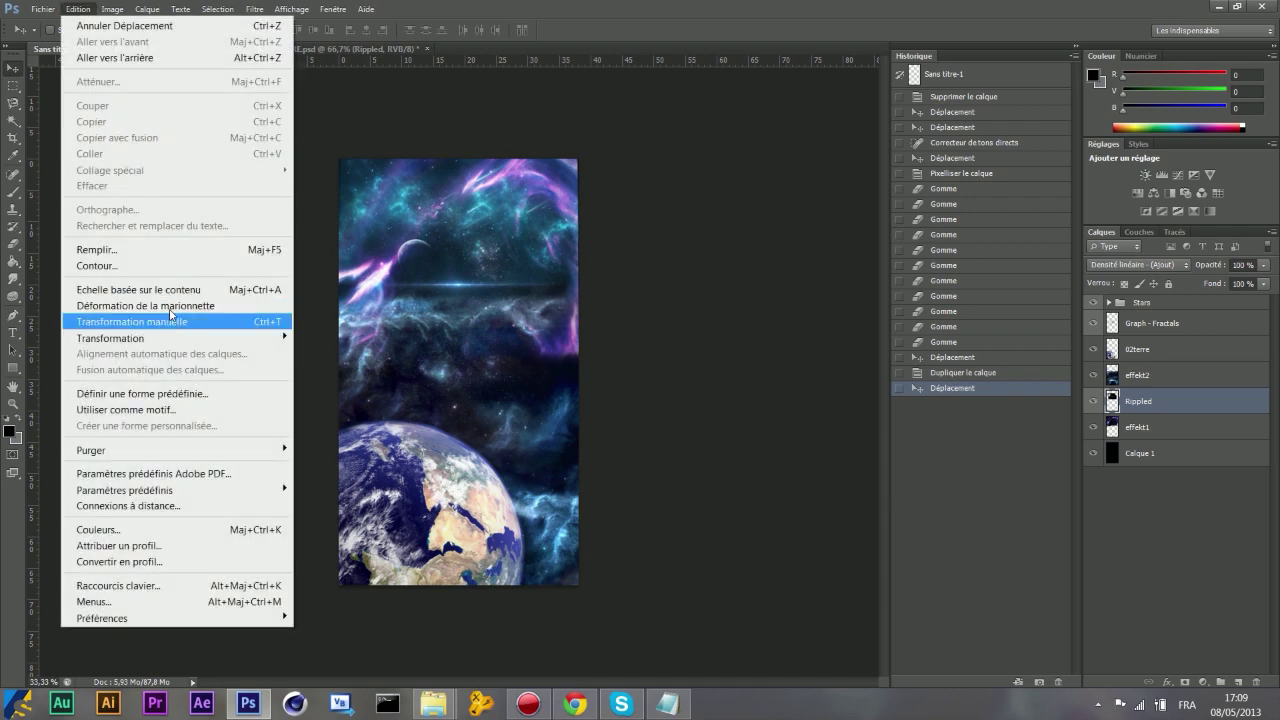
left_click(170, 318)
left_click_drag(347, 222, 274, 181)
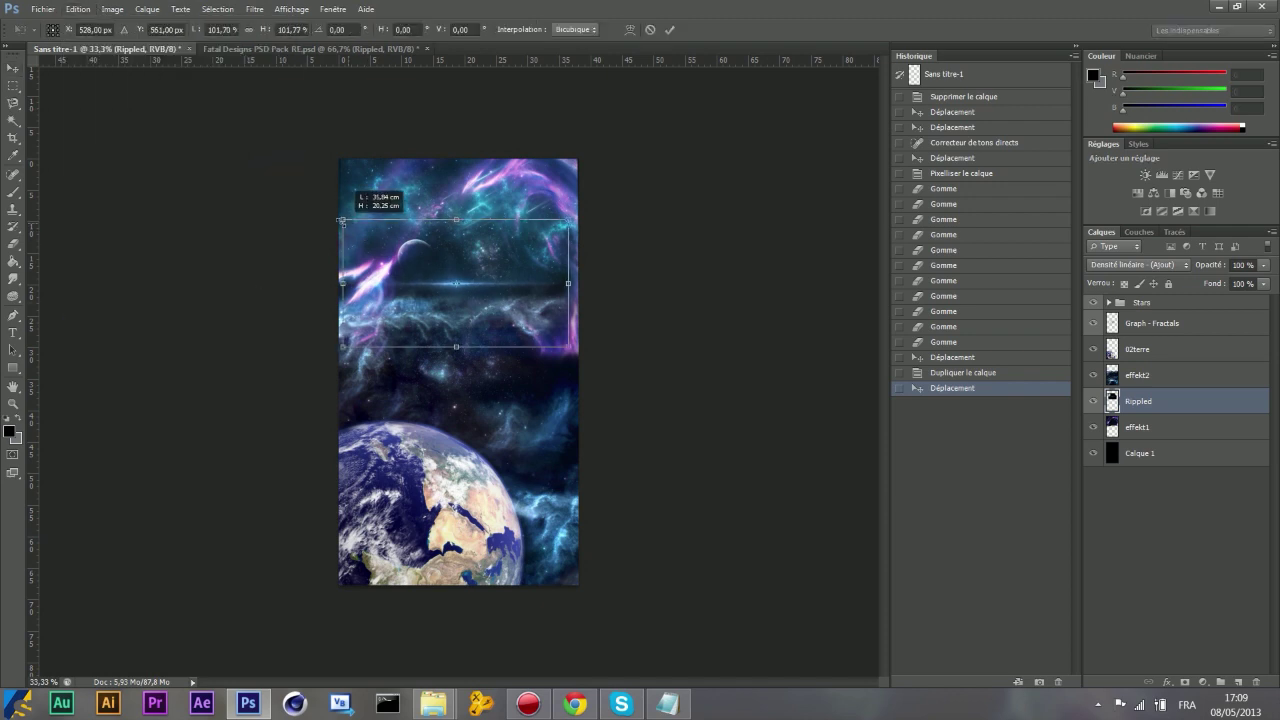
left_click_drag(566, 349, 598, 362)
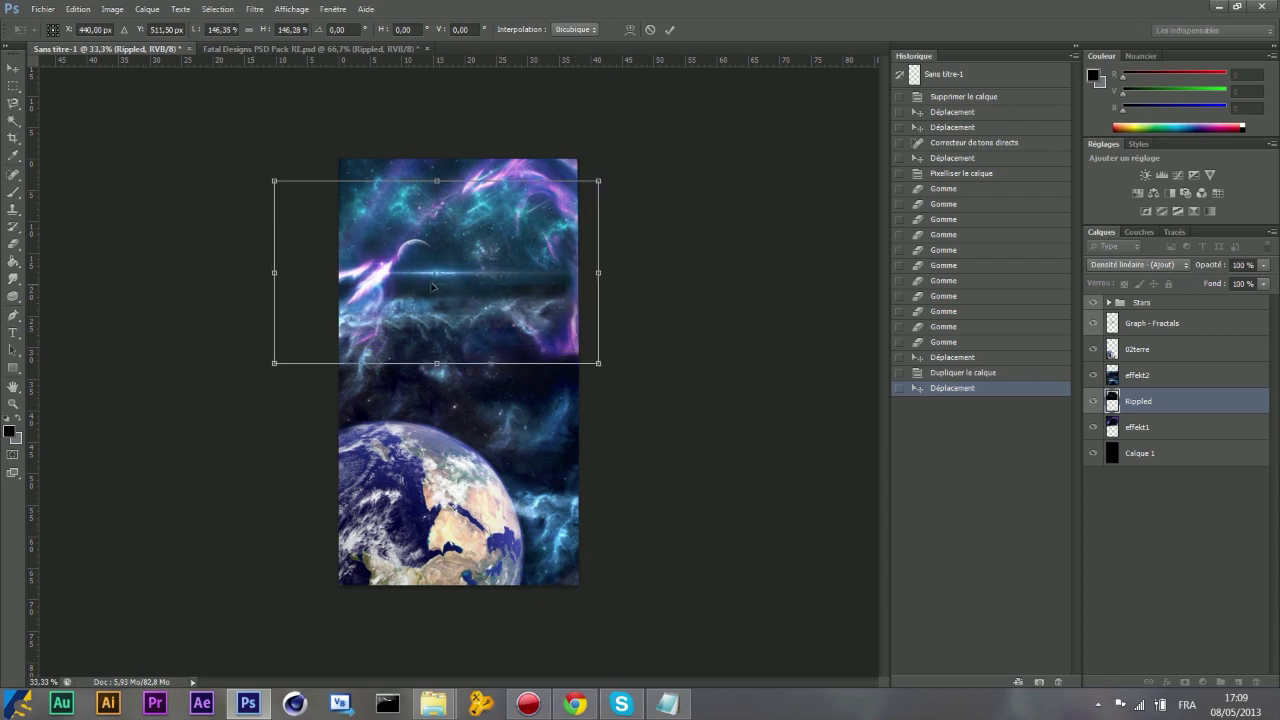
mouse_move(530, 301)
left_mouse_down()
mouse_move(541, 310)
mouse_move(526, 352)
left_mouse_up()
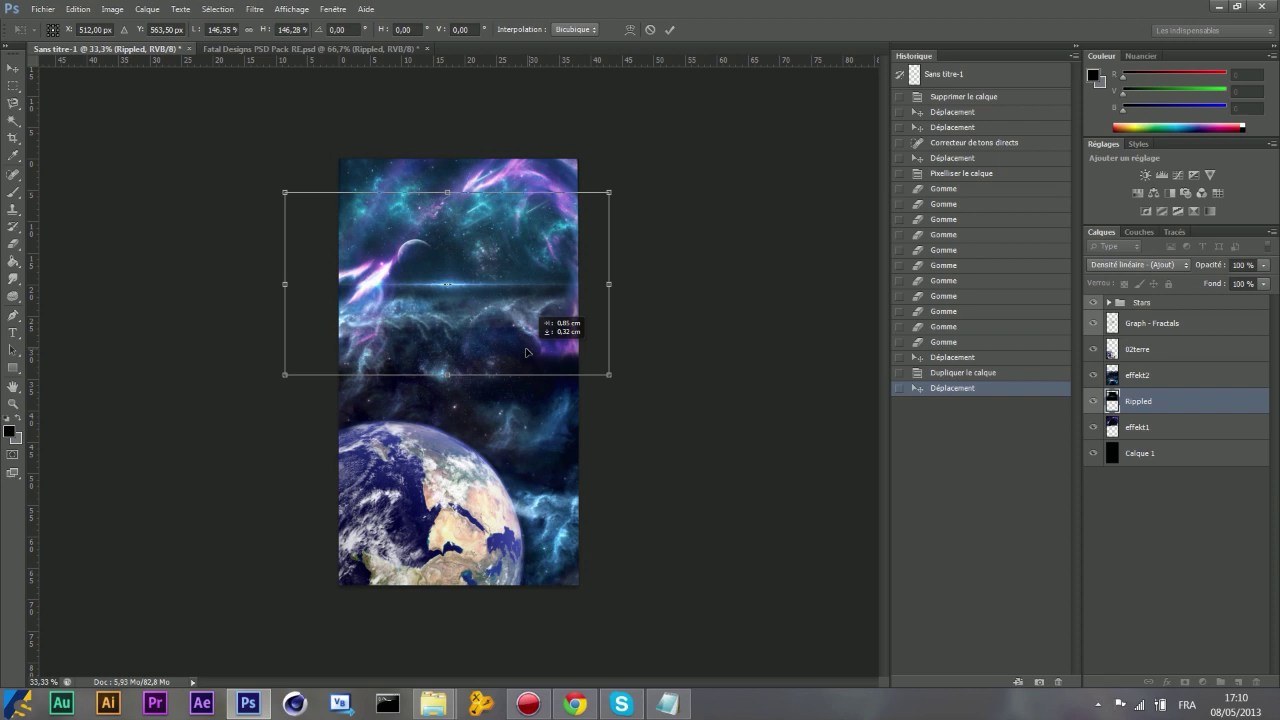
key("Return")
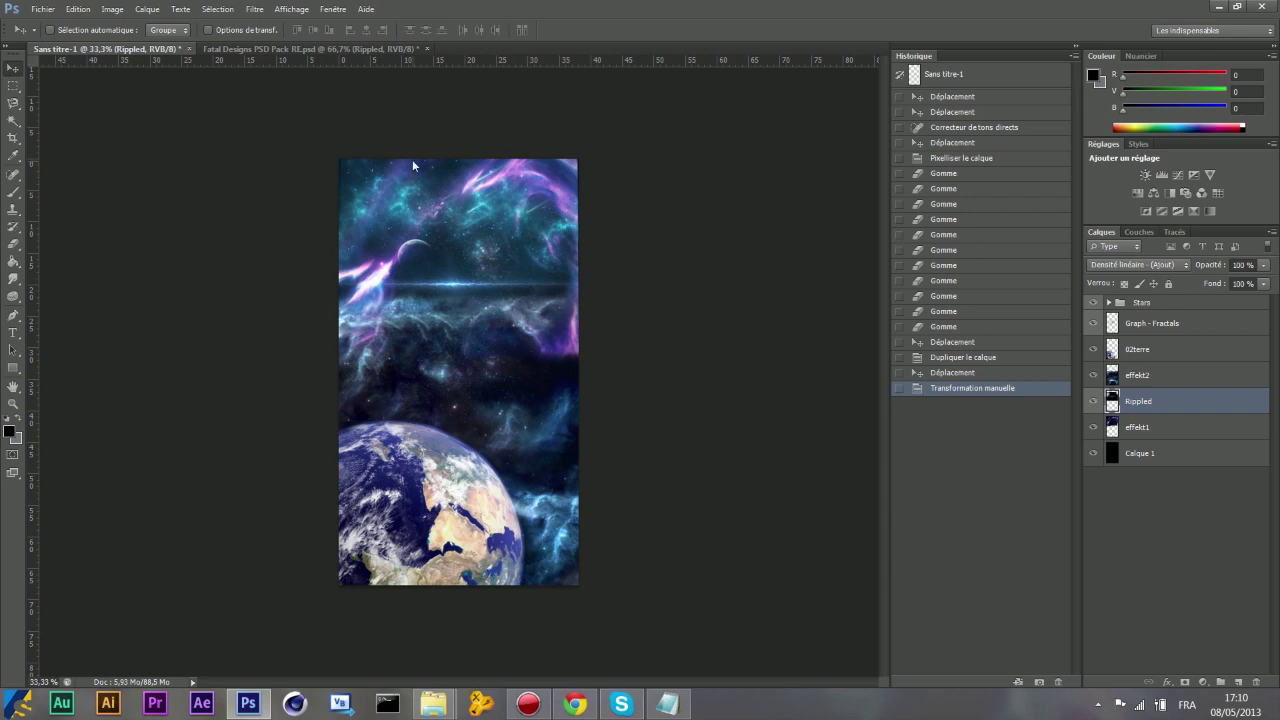
Hide the pack's Awesome Stuff, Flares and Particles layers, expand Stars, and return to Sans titre-1.
left_click(333, 49)
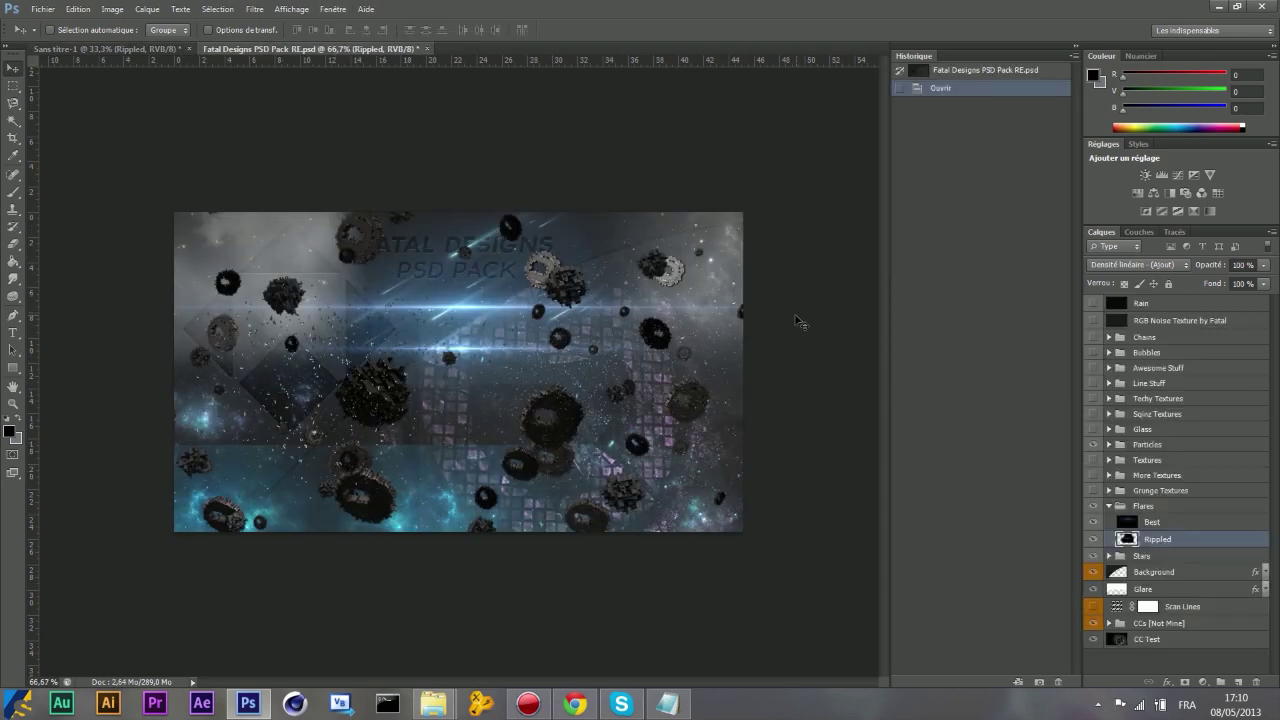
left_click(1099, 370)
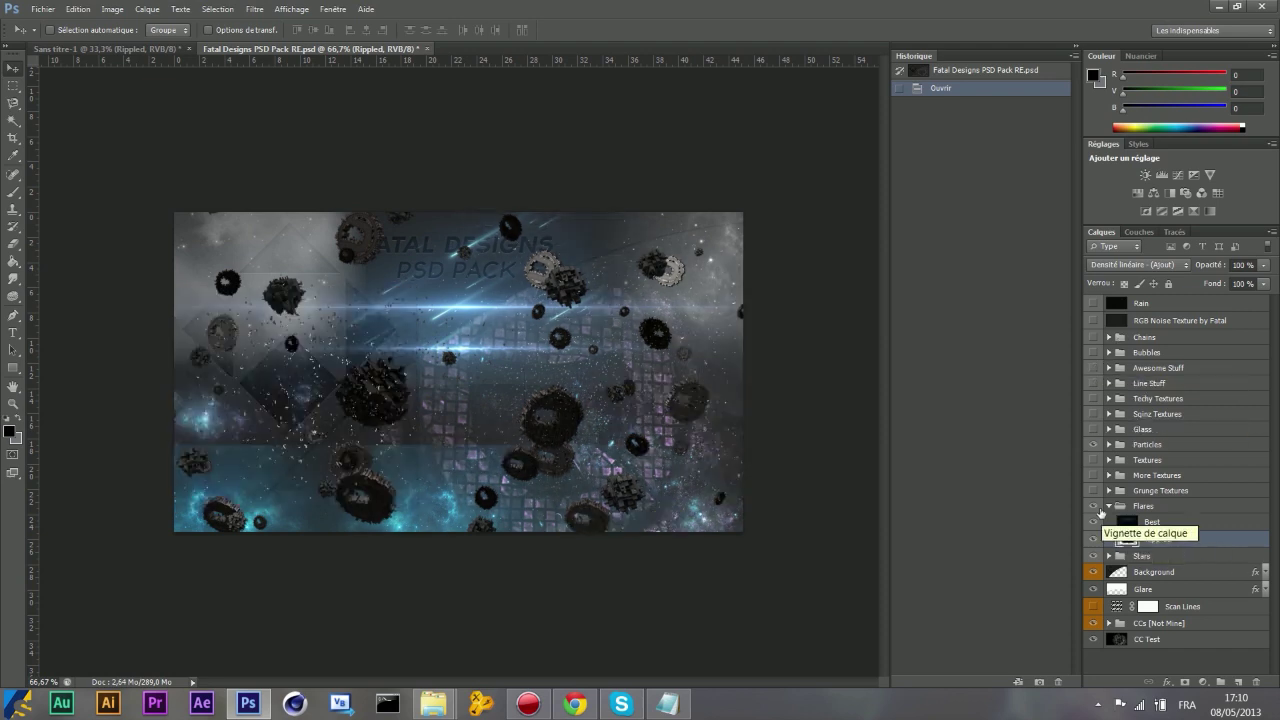
left_click(1093, 506)
left_click(1094, 446)
left_click(1094, 446)
left_click(1094, 446)
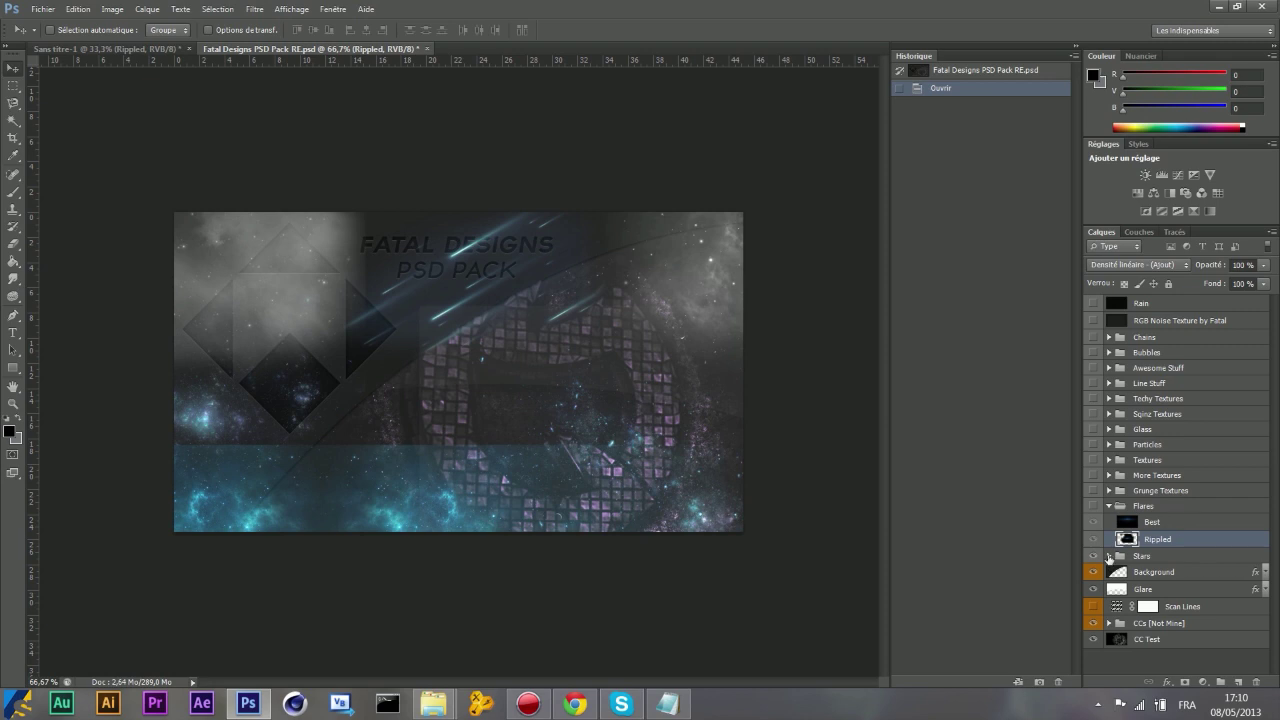
left_click(1108, 556)
left_click(1094, 556)
left_click(1094, 556)
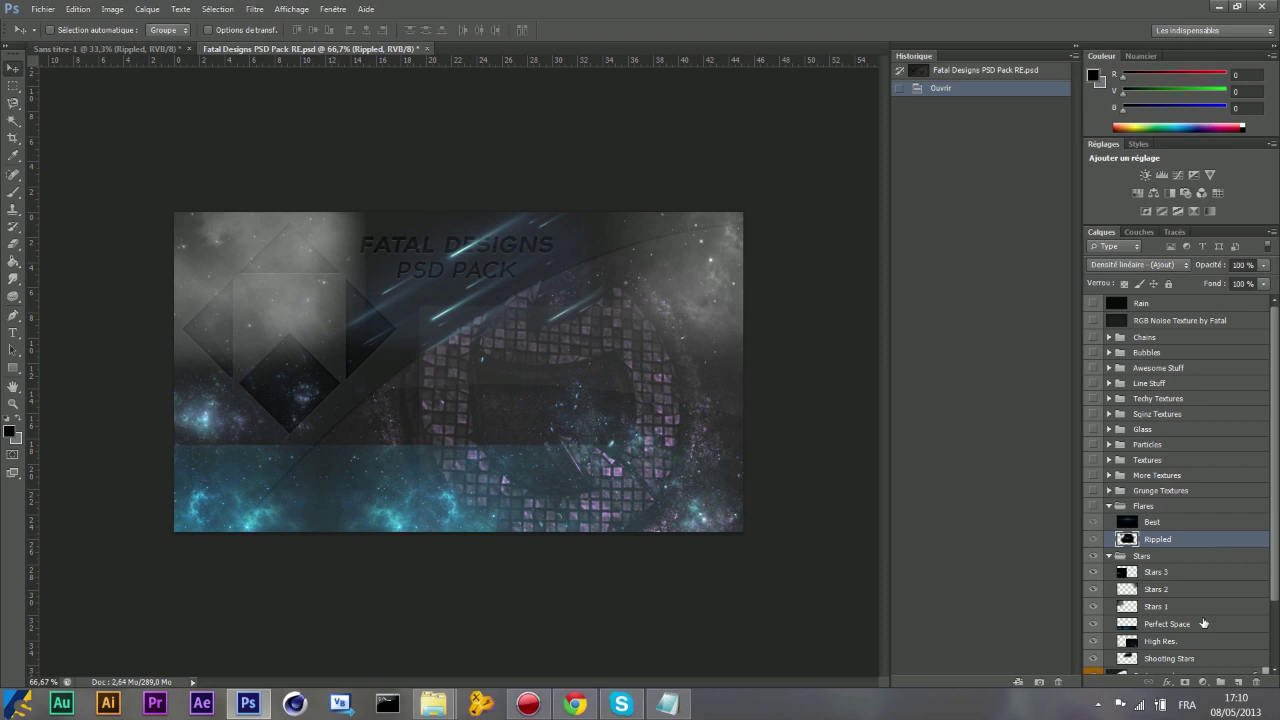
left_click(155, 48)
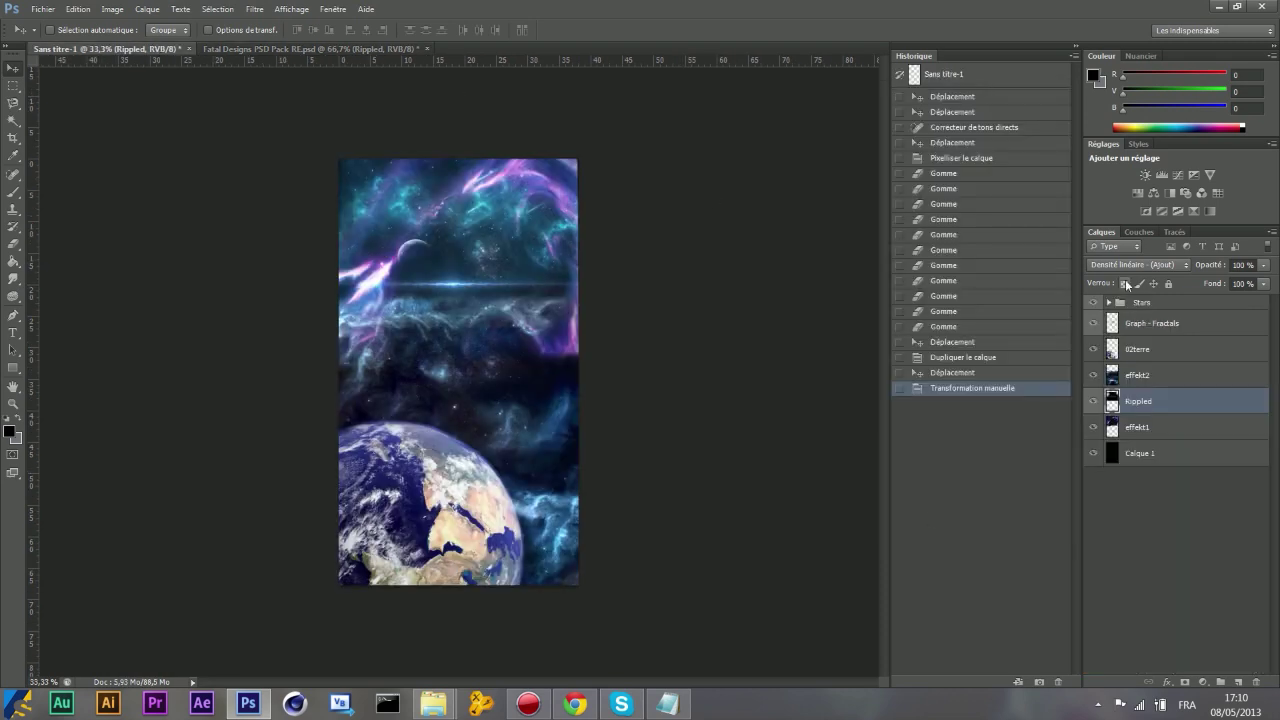
Move the Shooting Stars layer and scale it to about 158% across the upper nebula.
left_click(1108, 302)
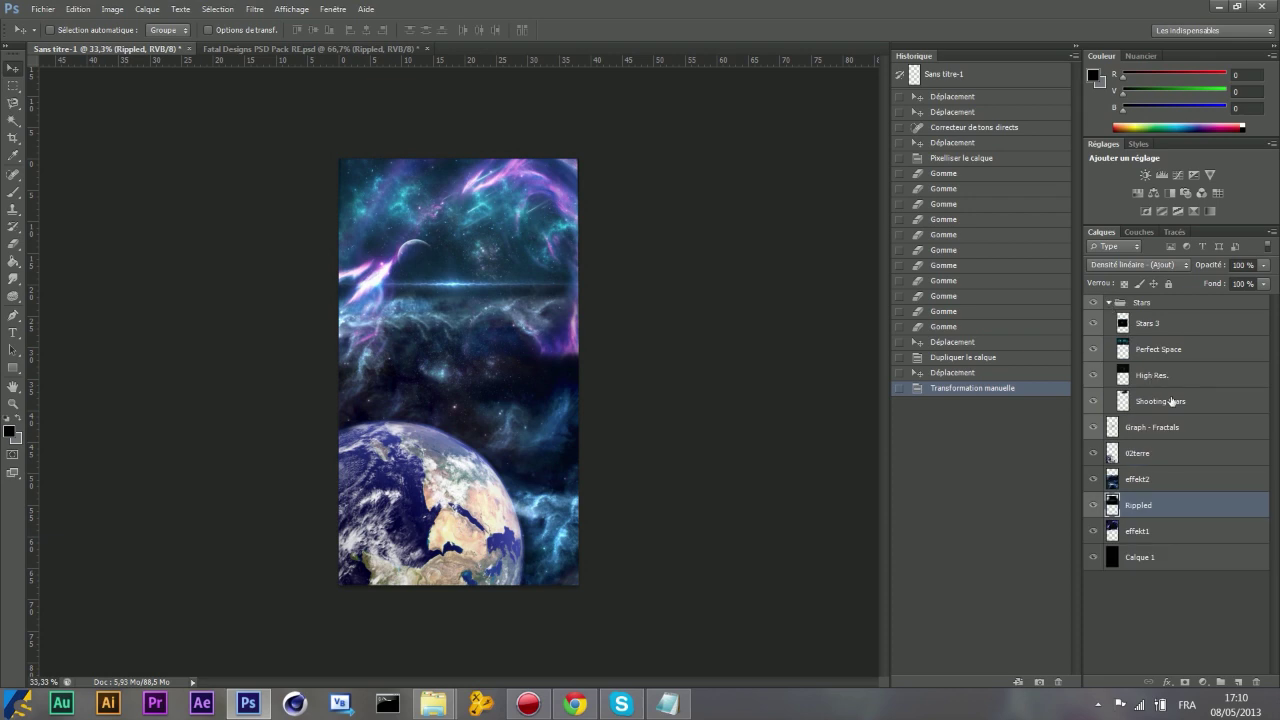
left_click(1160, 401)
mouse_move(150, 133)
left_mouse_down()
mouse_move(180, 155)
mouse_move(216, 141)
left_mouse_up()
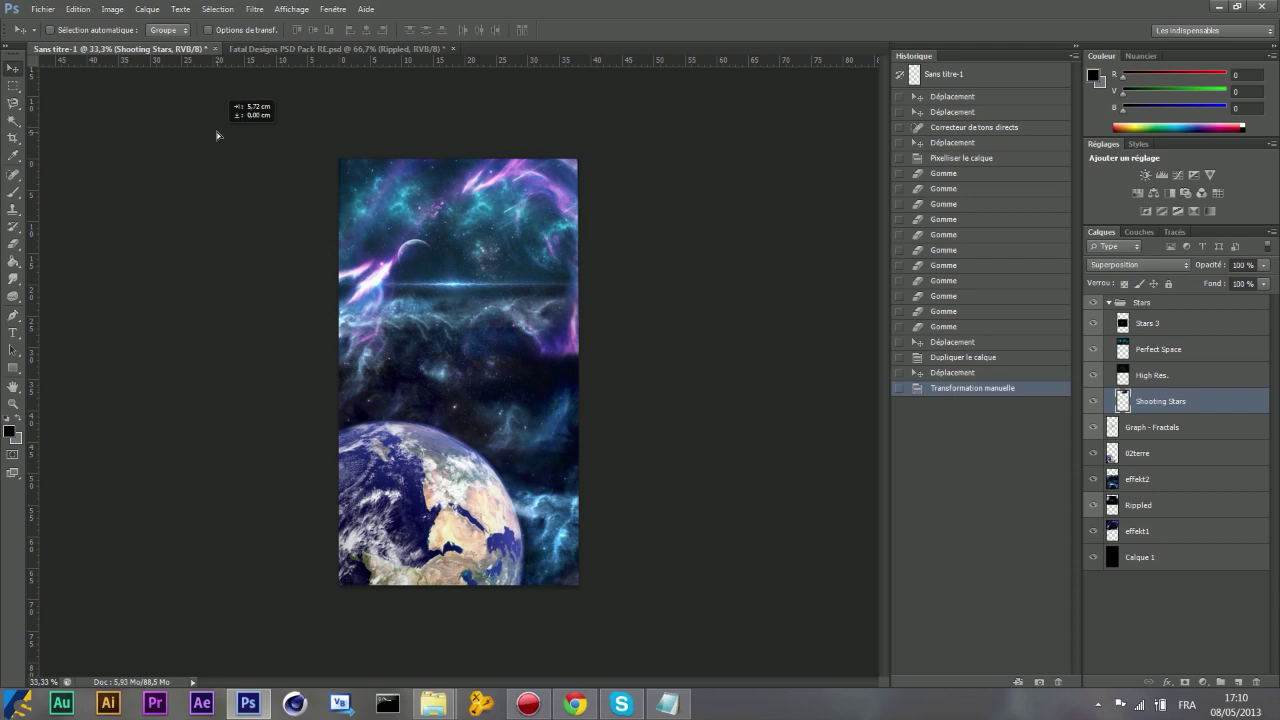
left_click_drag(216, 141, 208, 140)
left_click(76, 9)
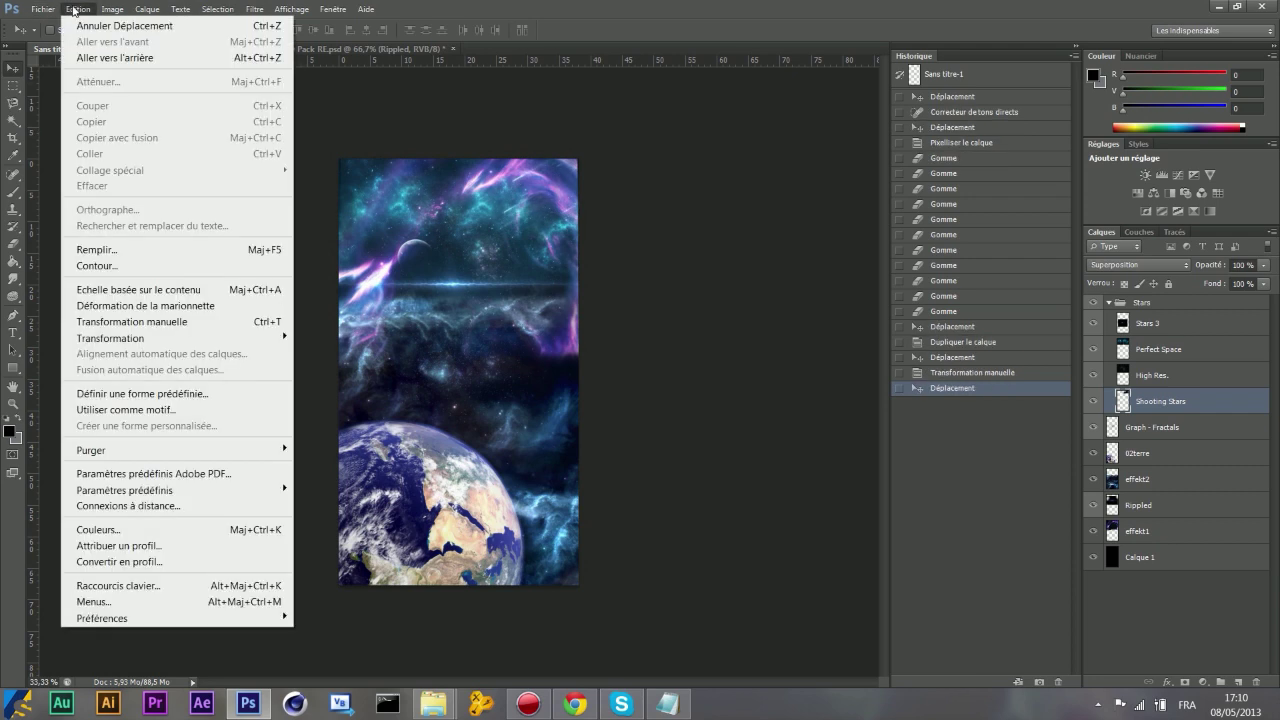
left_click(180, 321)
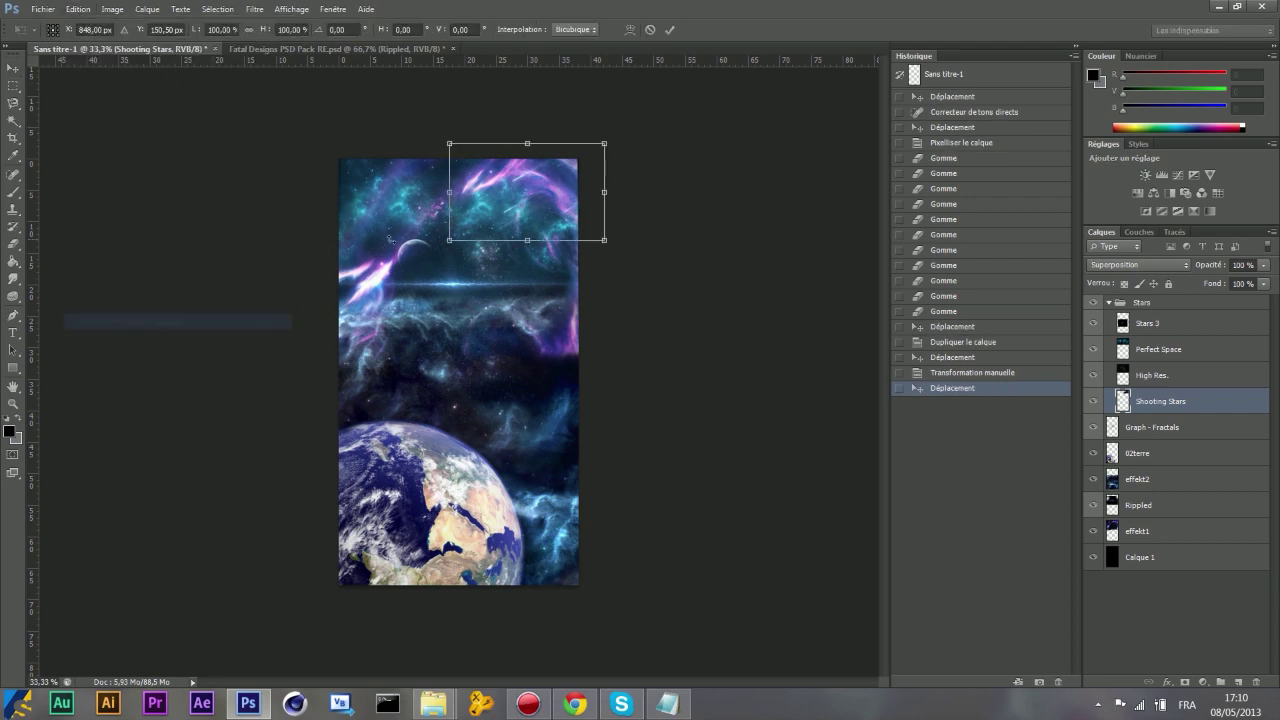
left_click_drag(444, 240, 356, 295)
left_click_drag(478, 248, 488, 238)
key("Return")
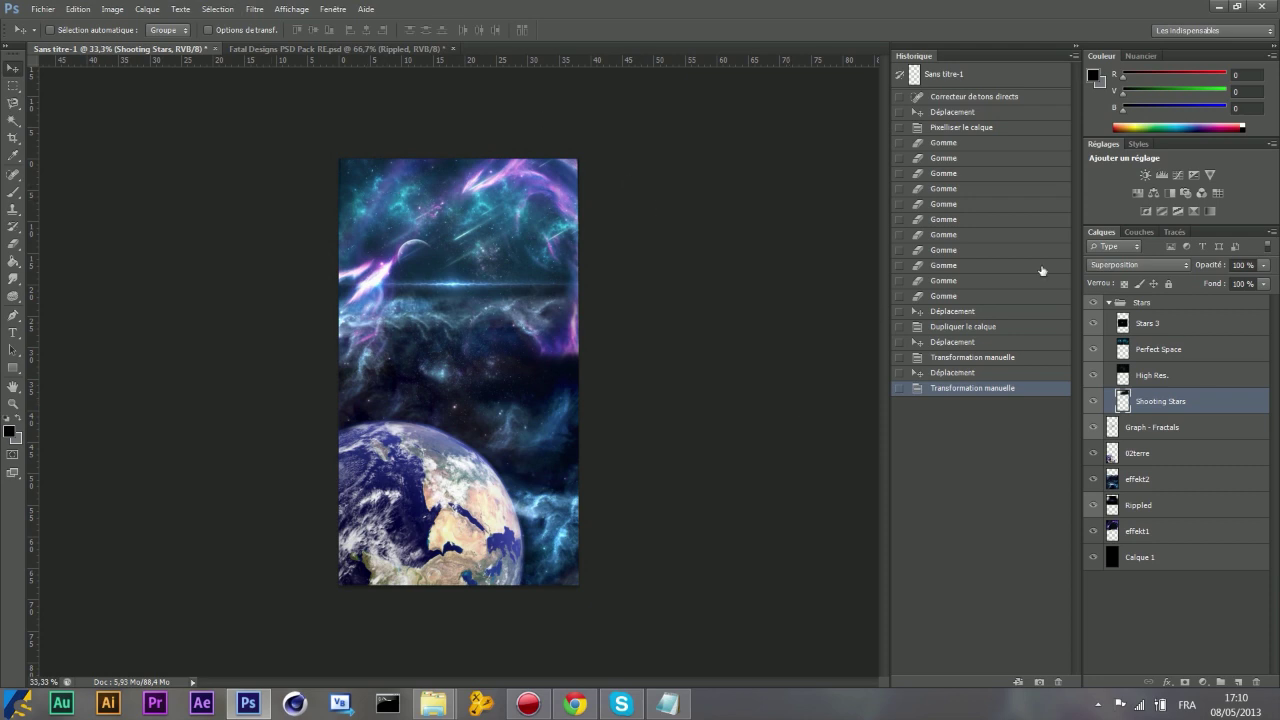
left_click(1109, 302)
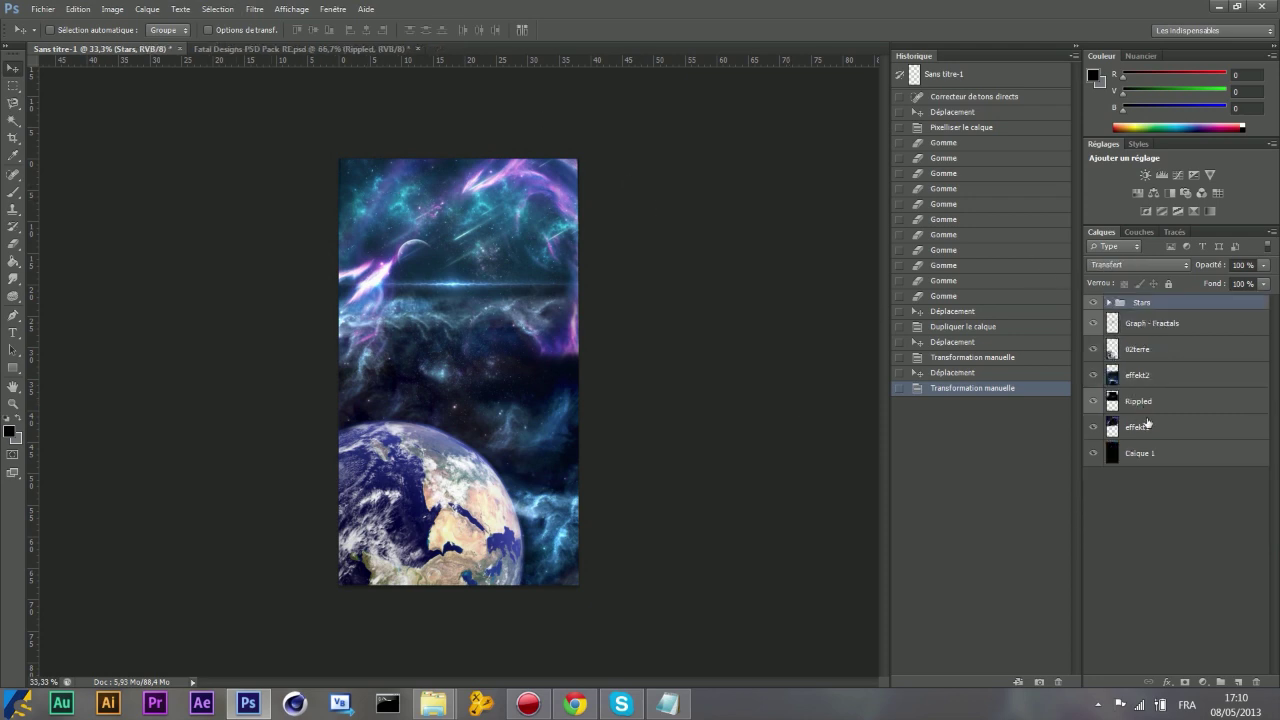
Merge every layer from Stars down to Calque 1 into a single Stars layer.
left_click(1160, 455, "shift")
right_click(1160, 457)
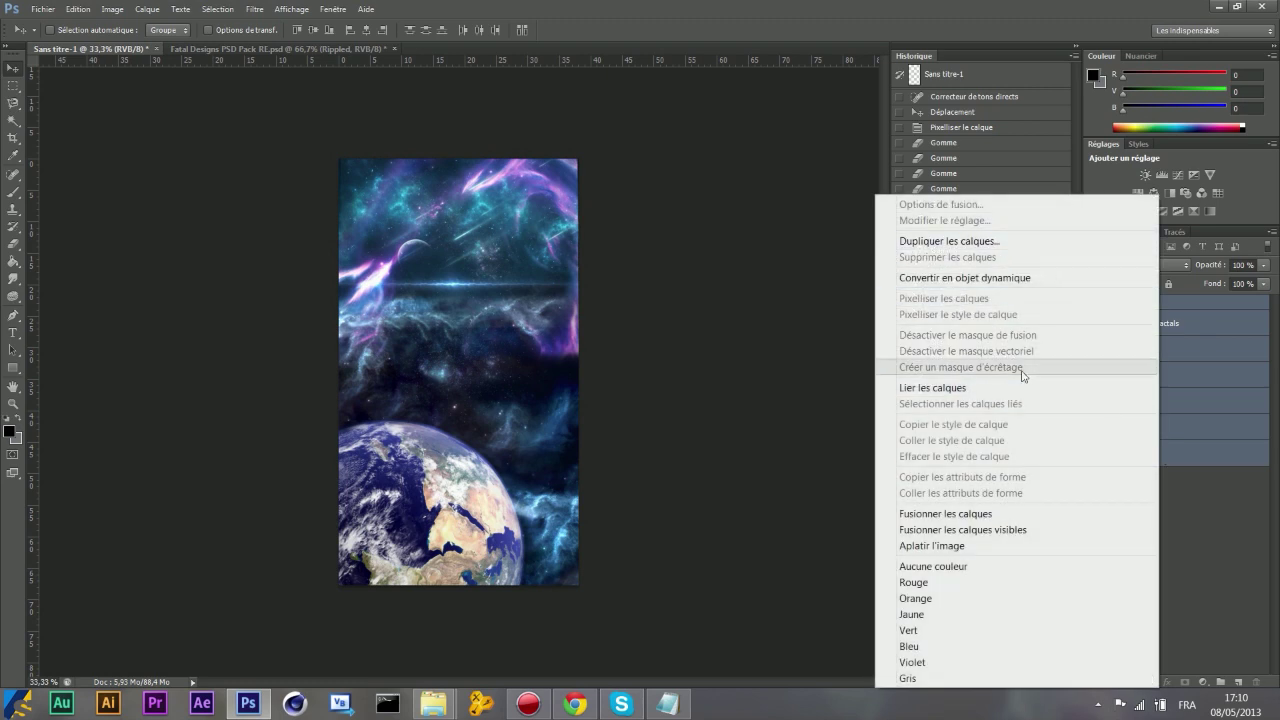
left_click(1002, 515)
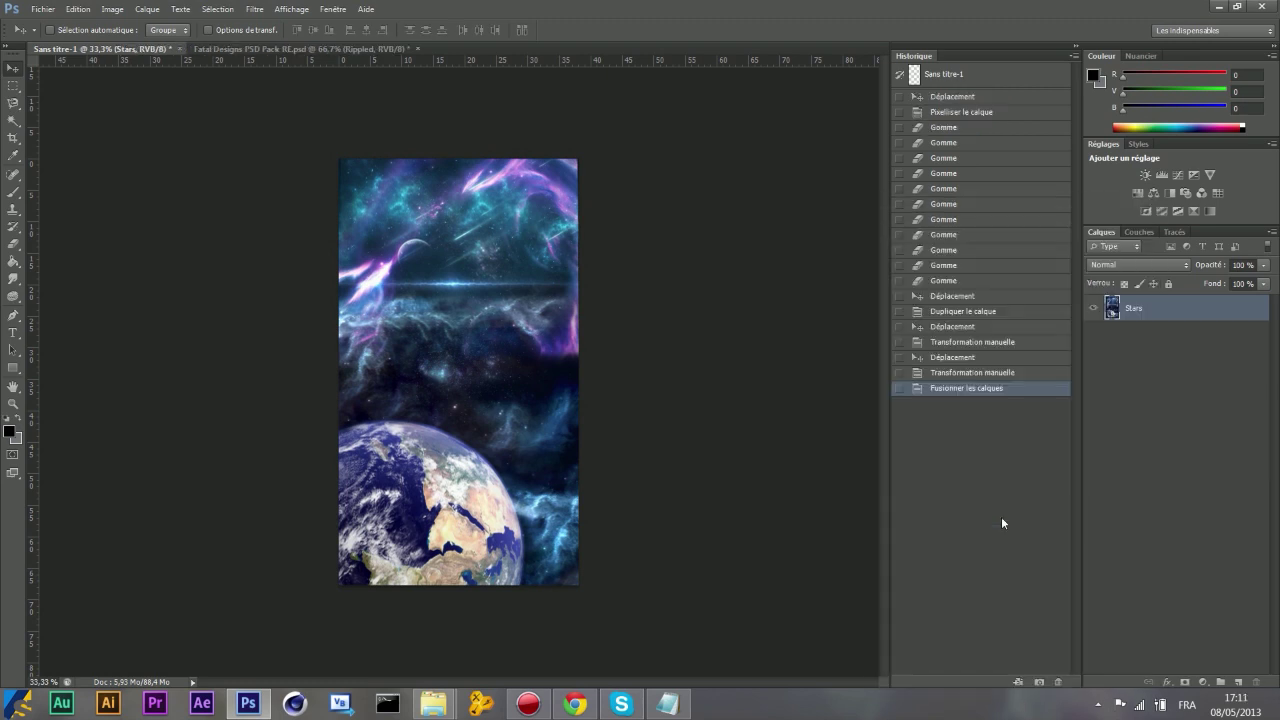
Apply a Gaussian blur with an increased radius to the merged Stars layer.
left_click(254, 9)
mouse_move(284, 178)
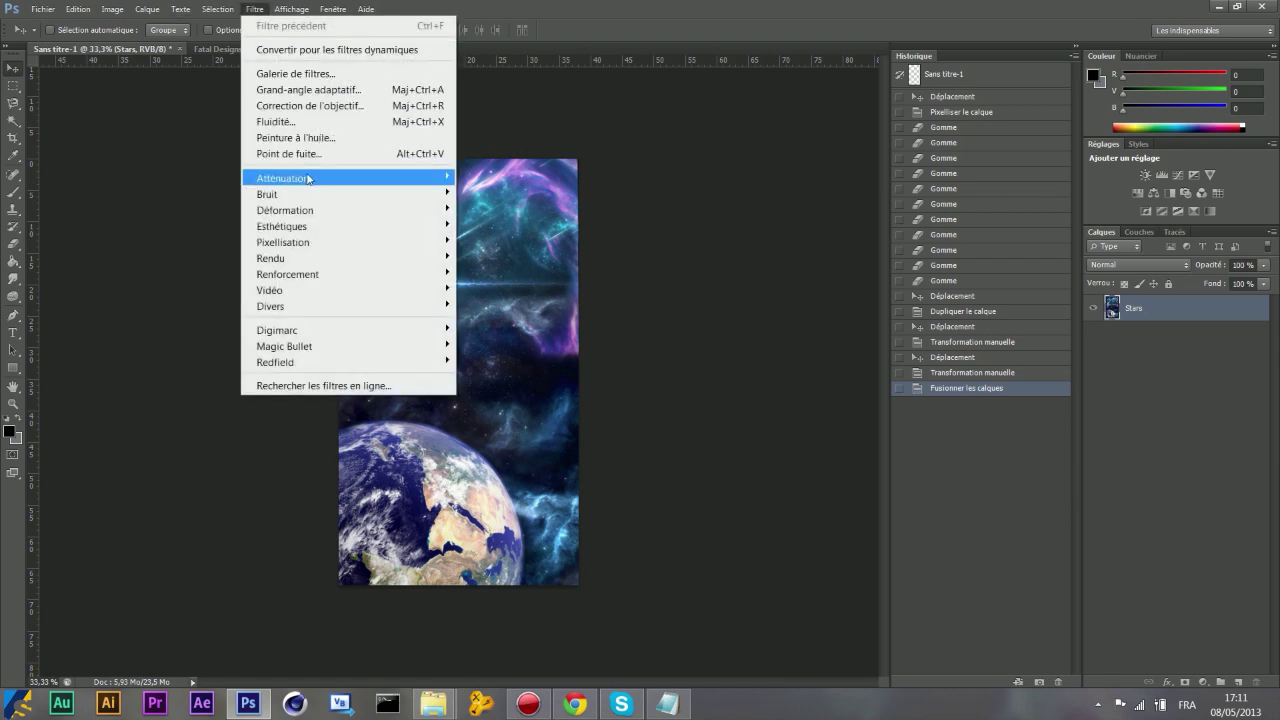
left_click(528, 315)
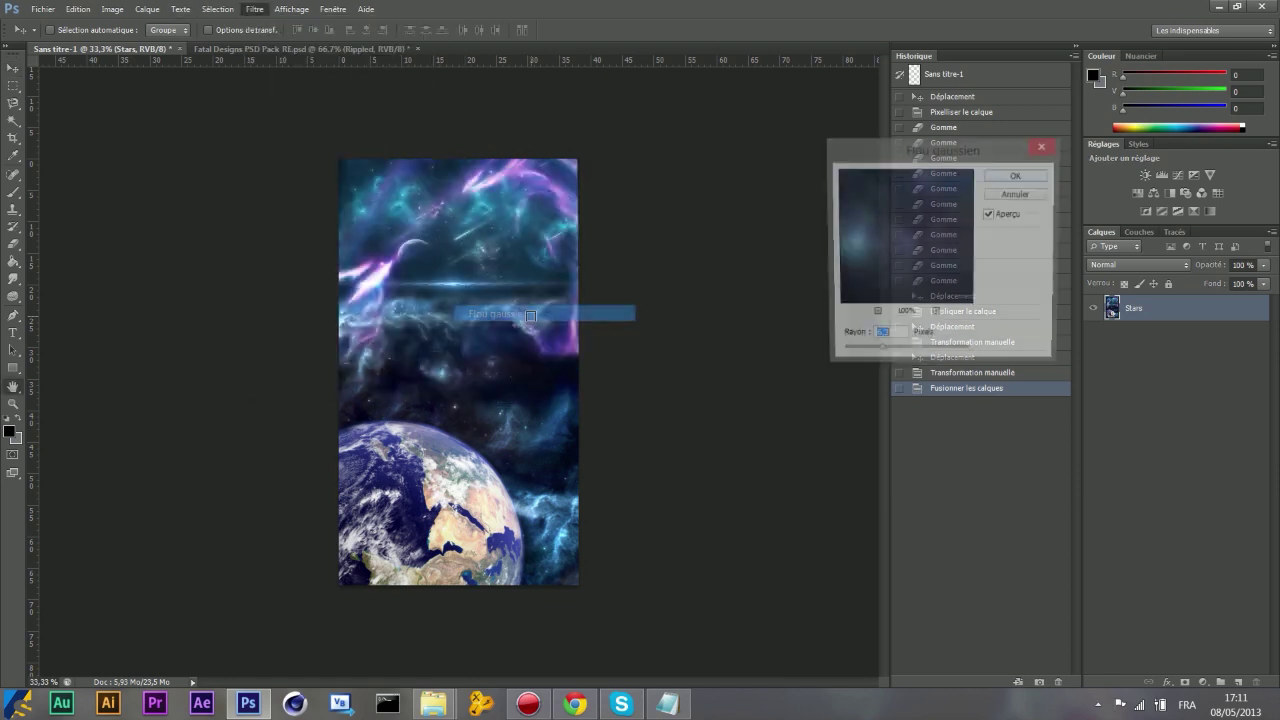
left_click_drag(879, 355, 892, 358)
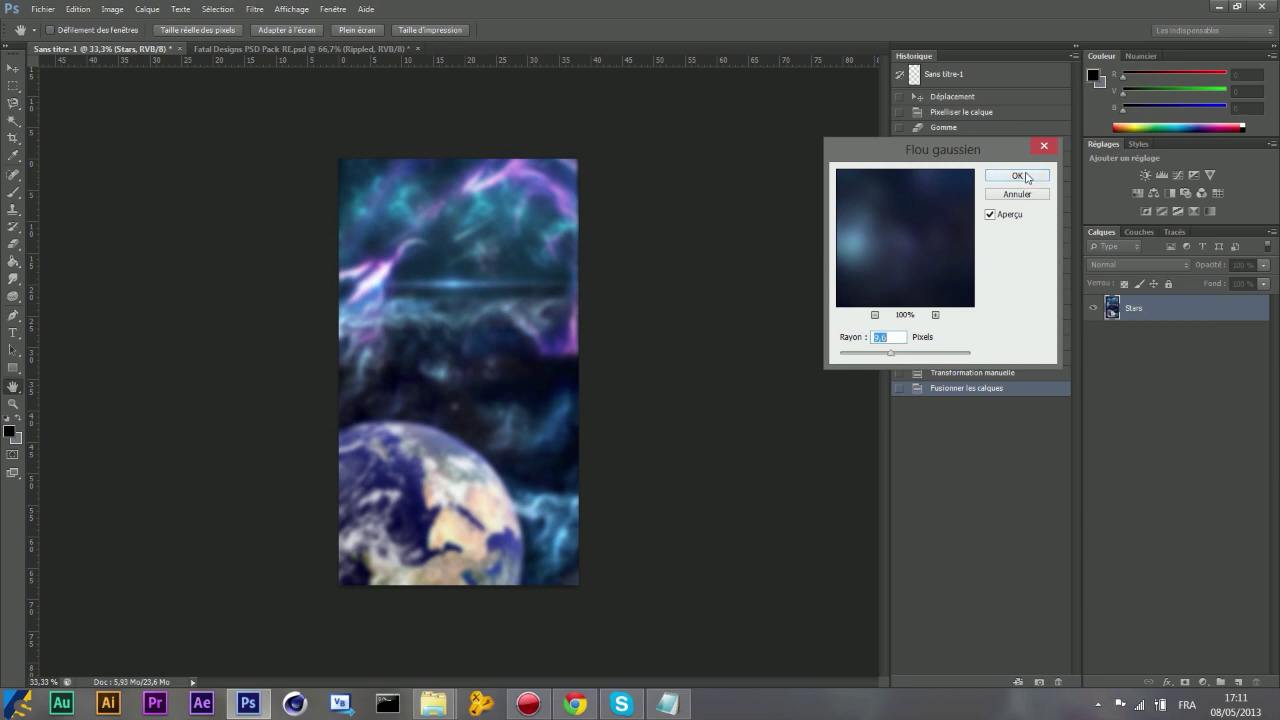
left_click(1025, 177)
left_click(43, 9)
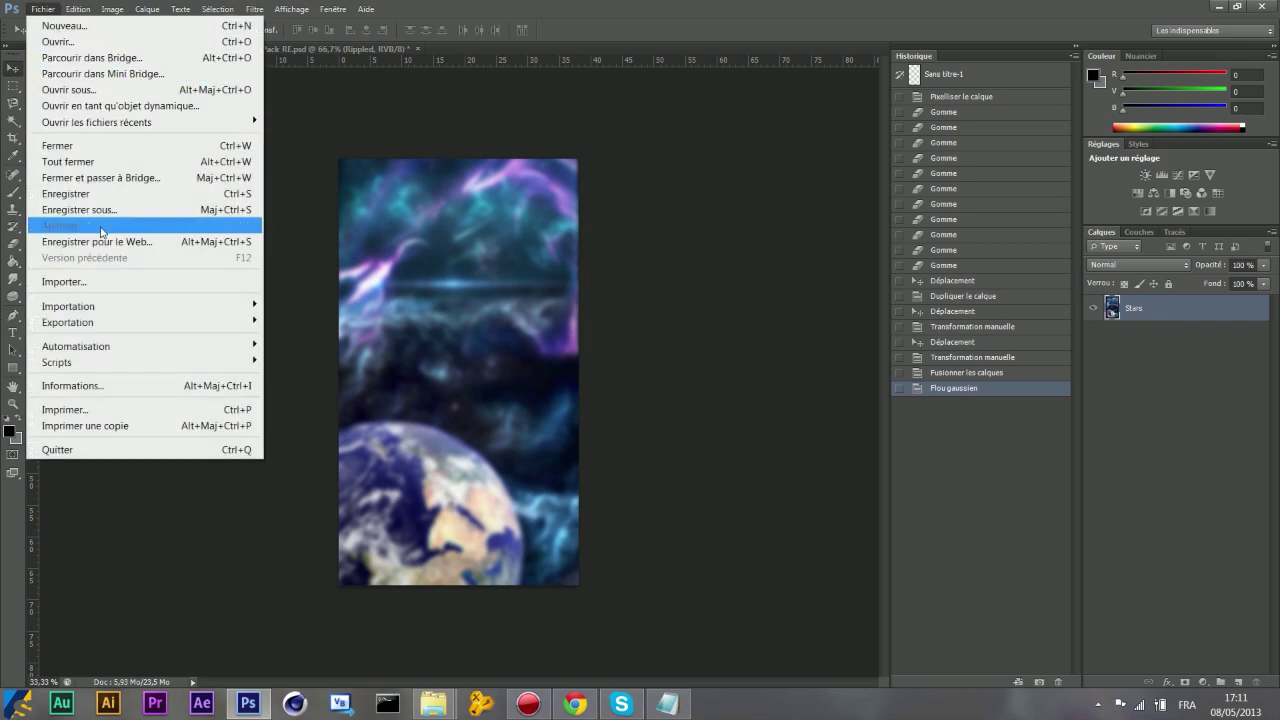
Import the white 'full hd trans blanc.png' S logo from the Logo Srax HD folder.
left_click(89, 281)
double_click(528, 330)
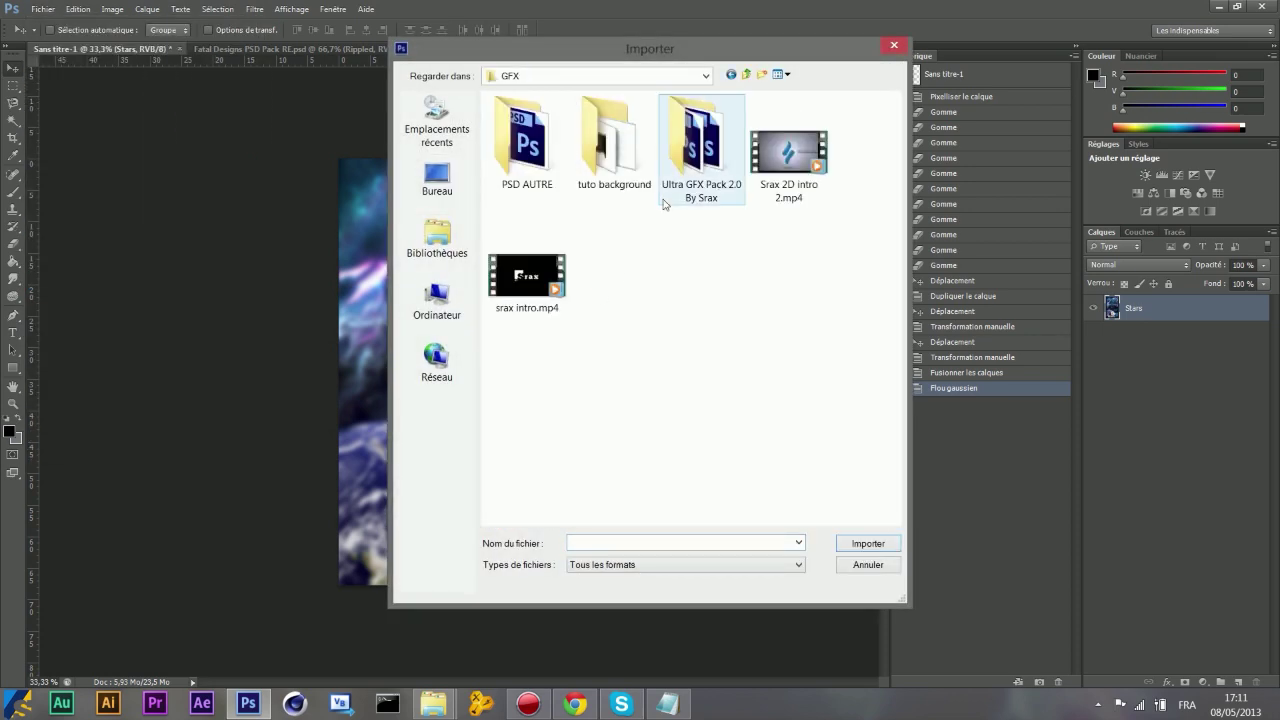
double_click(695, 160)
double_click(533, 388)
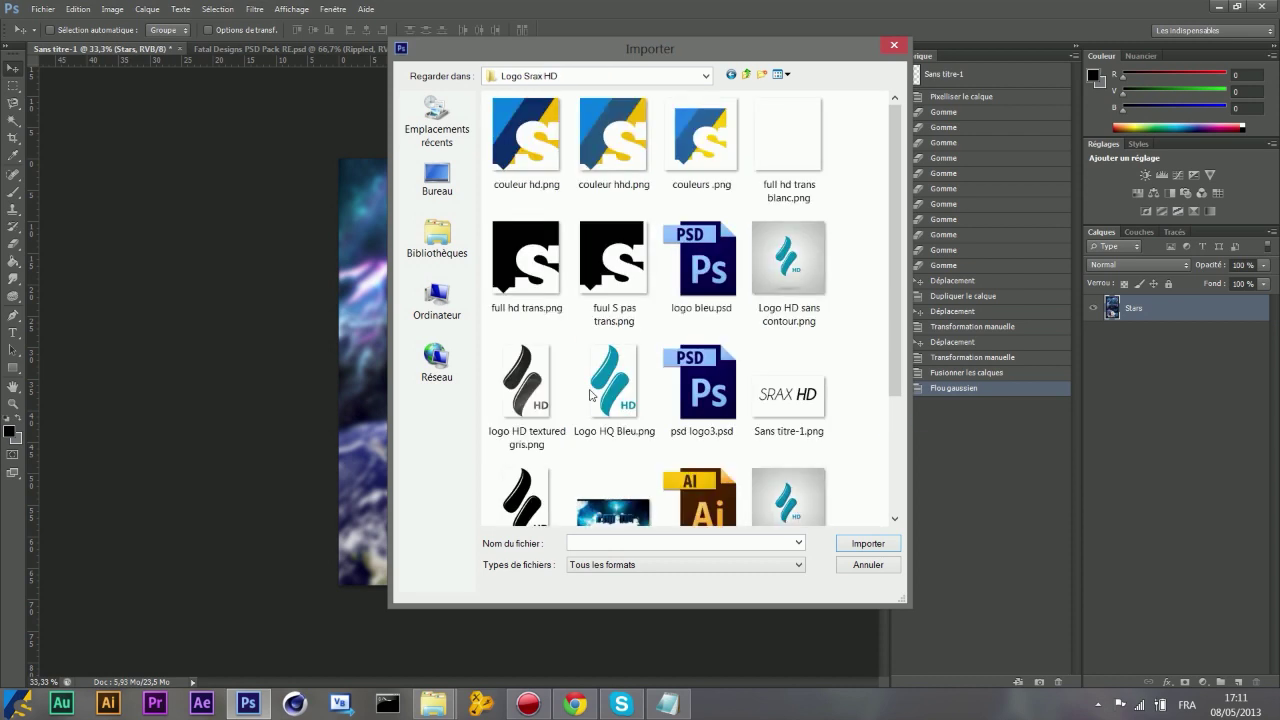
left_click(782, 155)
double_click(782, 155)
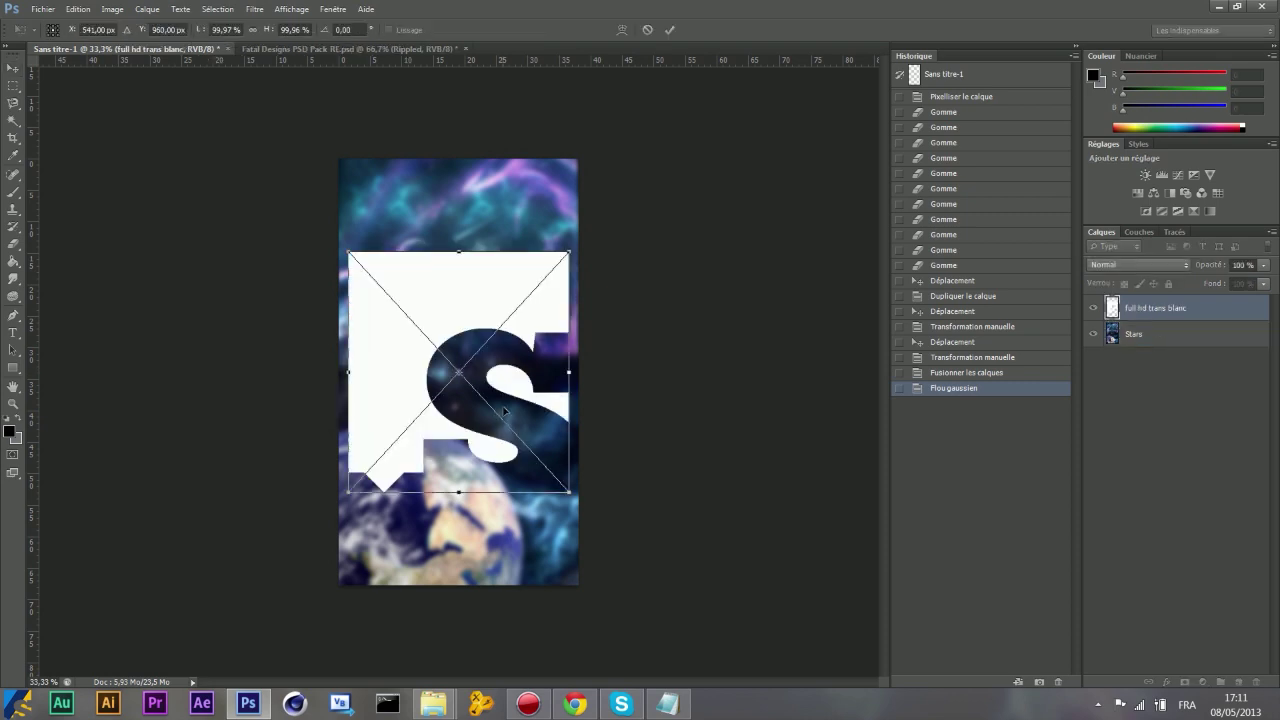
Shrink the logo to about 65%, add a horizontal guide at 30 cm, and rotate it 34°.
left_click_drag(566, 490, 516, 434)
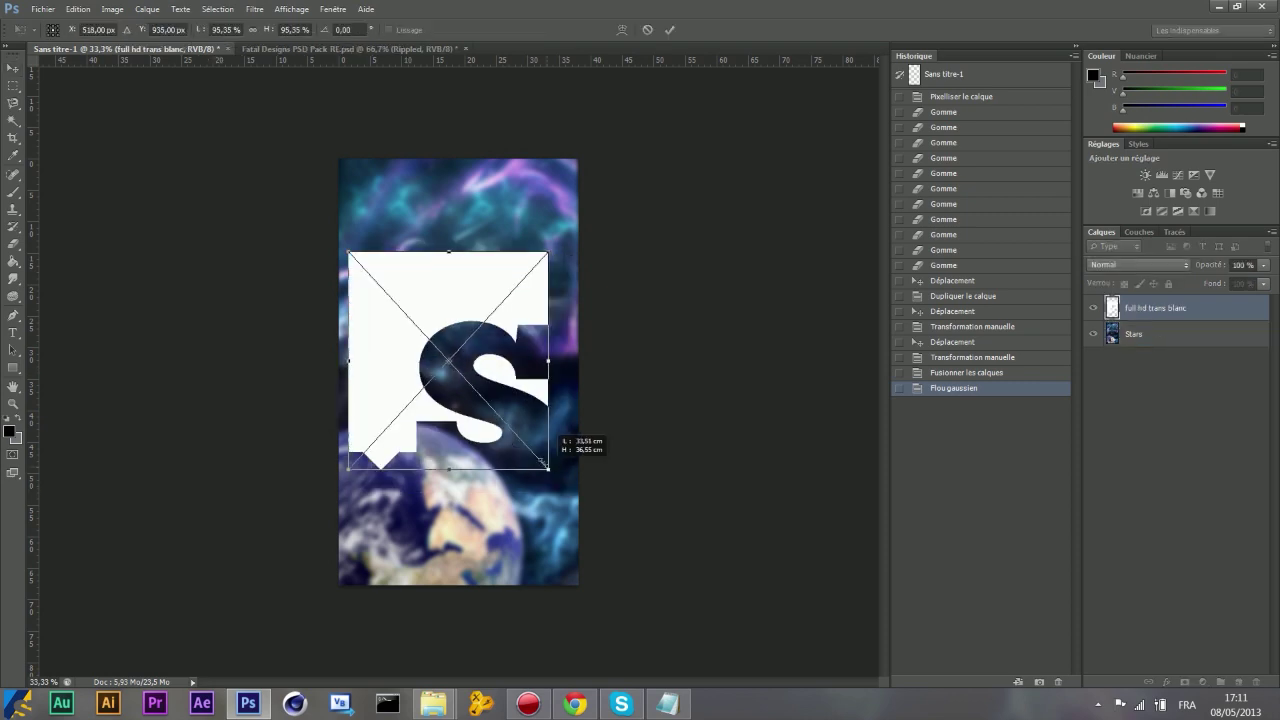
mouse_move(348, 251)
left_mouse_down()
mouse_move(415, 296)
mouse_move(792, 221)
left_mouse_up()
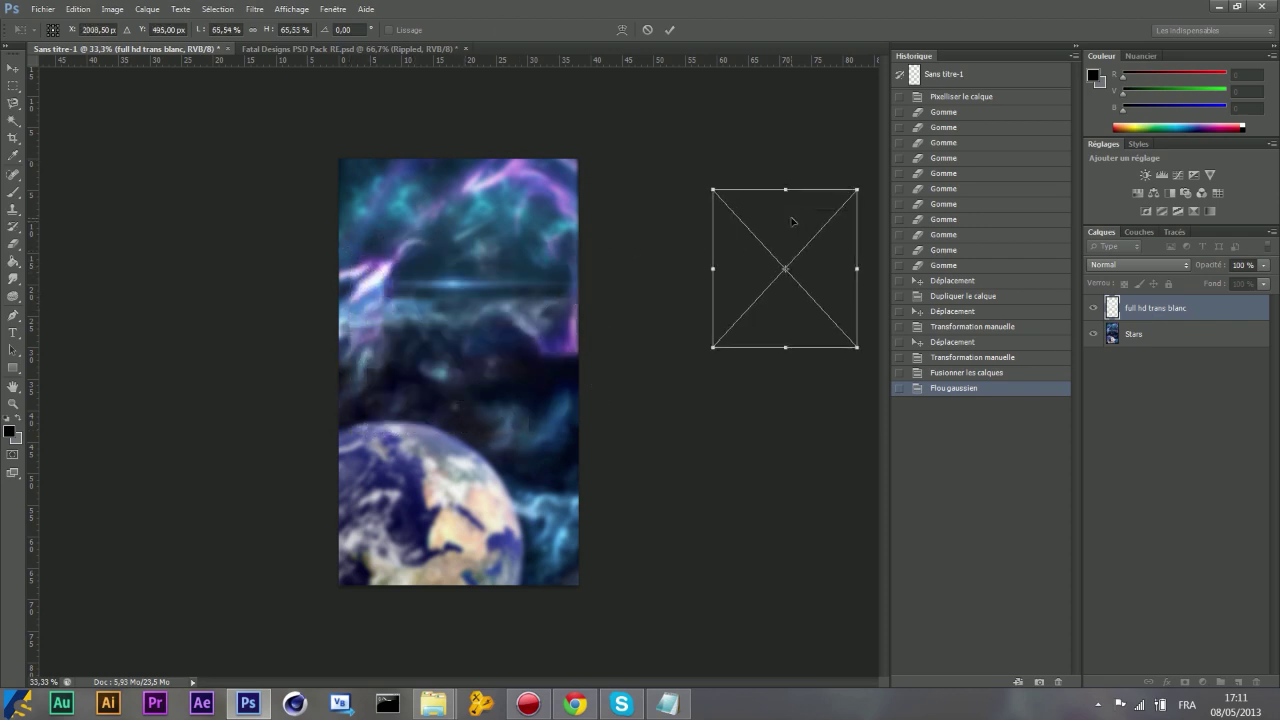
left_click_drag(466, 62, 497, 352)
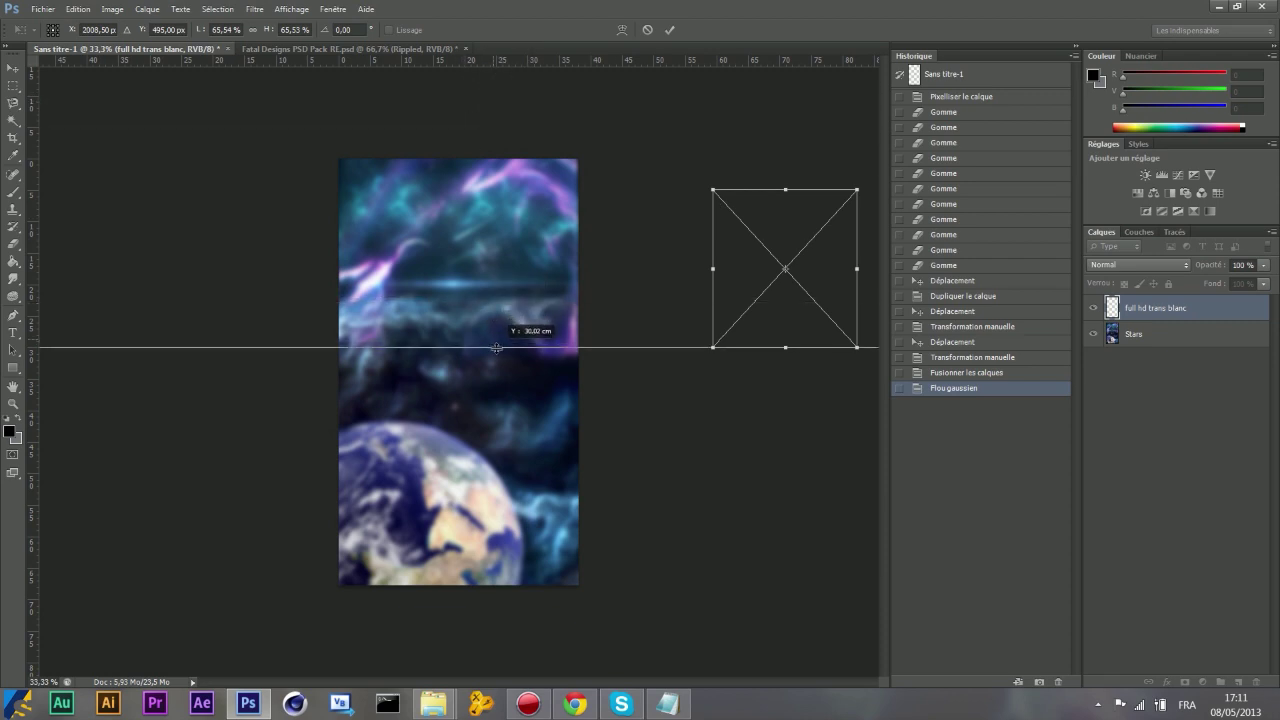
left_click_drag(809, 226, 803, 186)
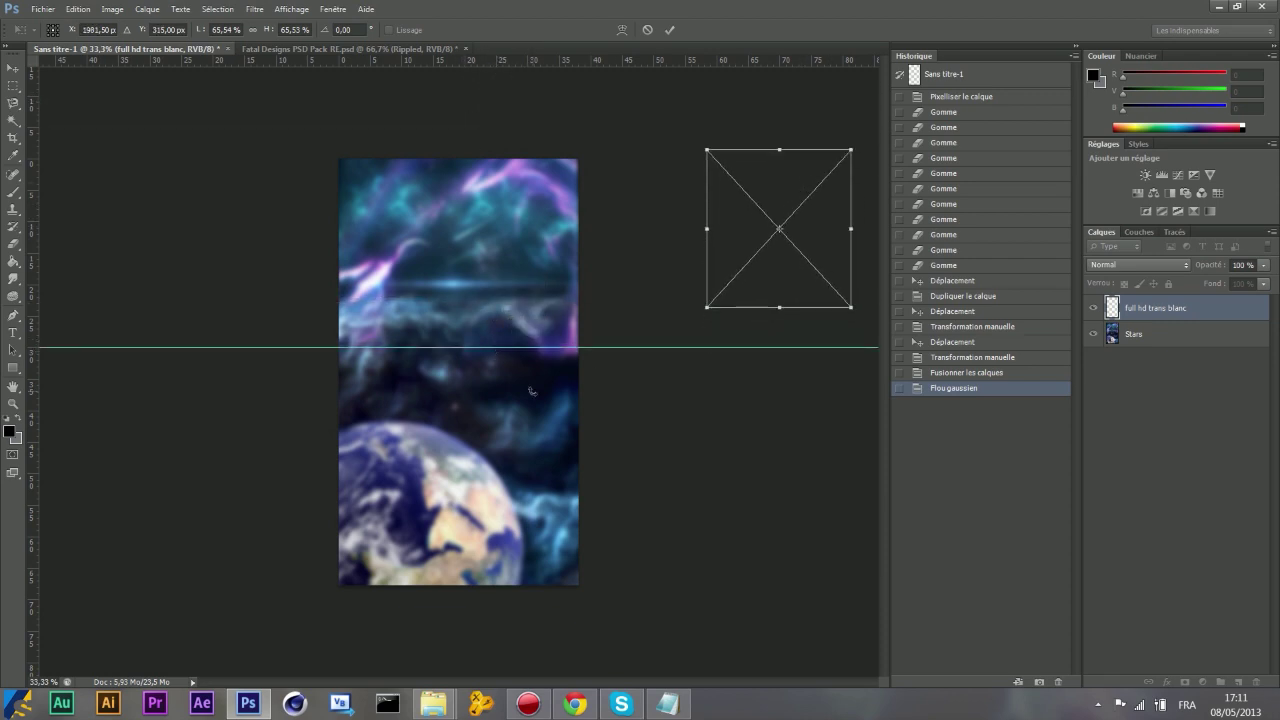
left_click_drag(486, 341, 134, 87)
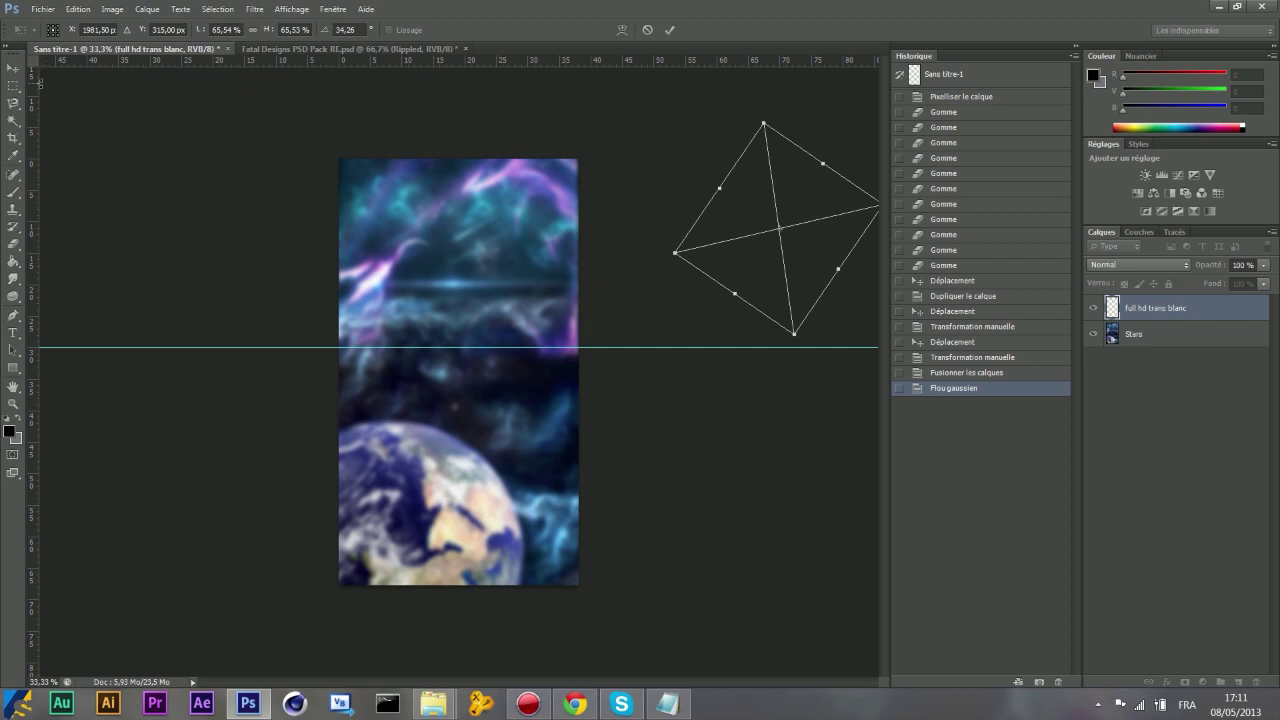
Try straightening and centring the logo, then discard it and lower the horizontal guide.
left_click(13, 68)
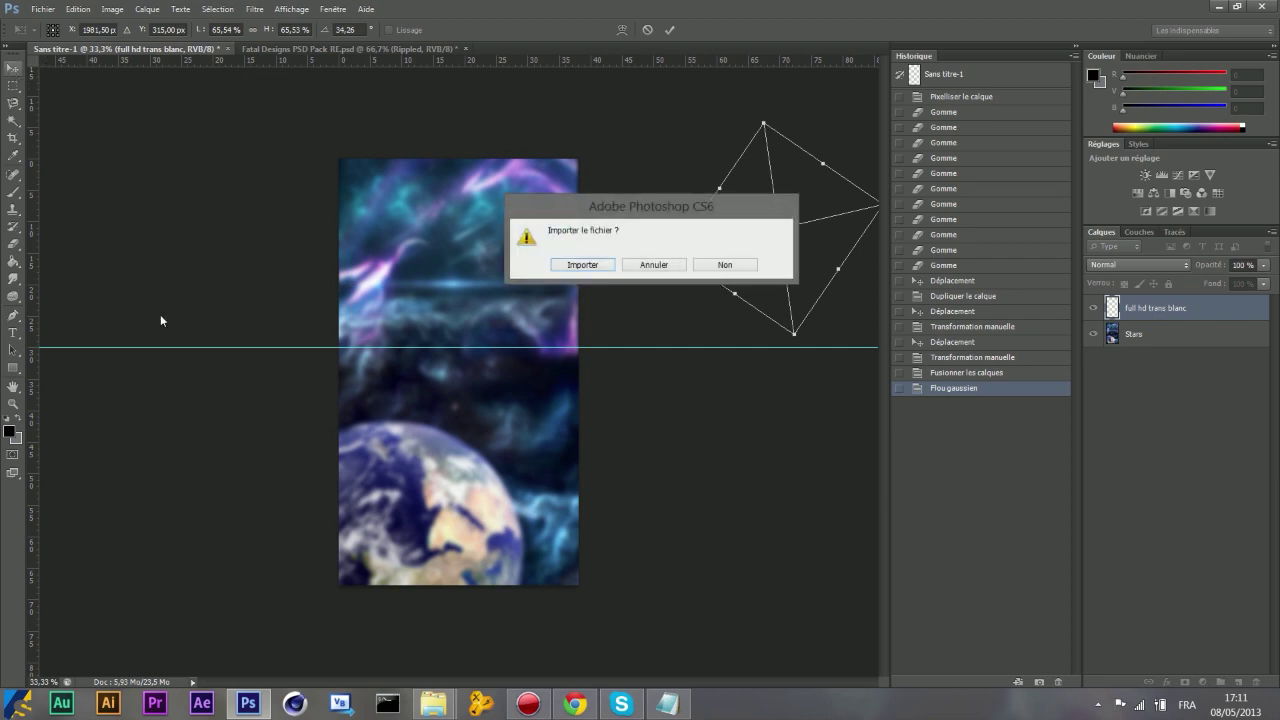
left_click(656, 265)
left_click_drag(812, 256, 552, 366)
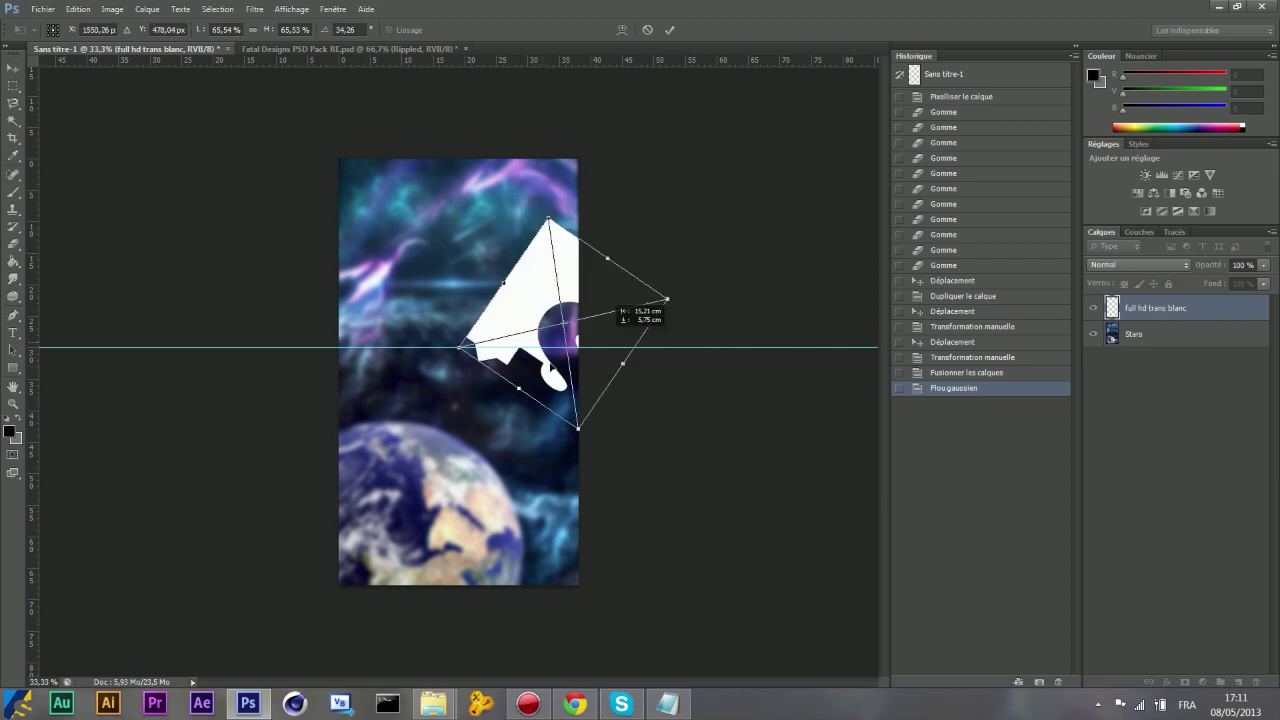
left_click_drag(432, 428, 502, 462)
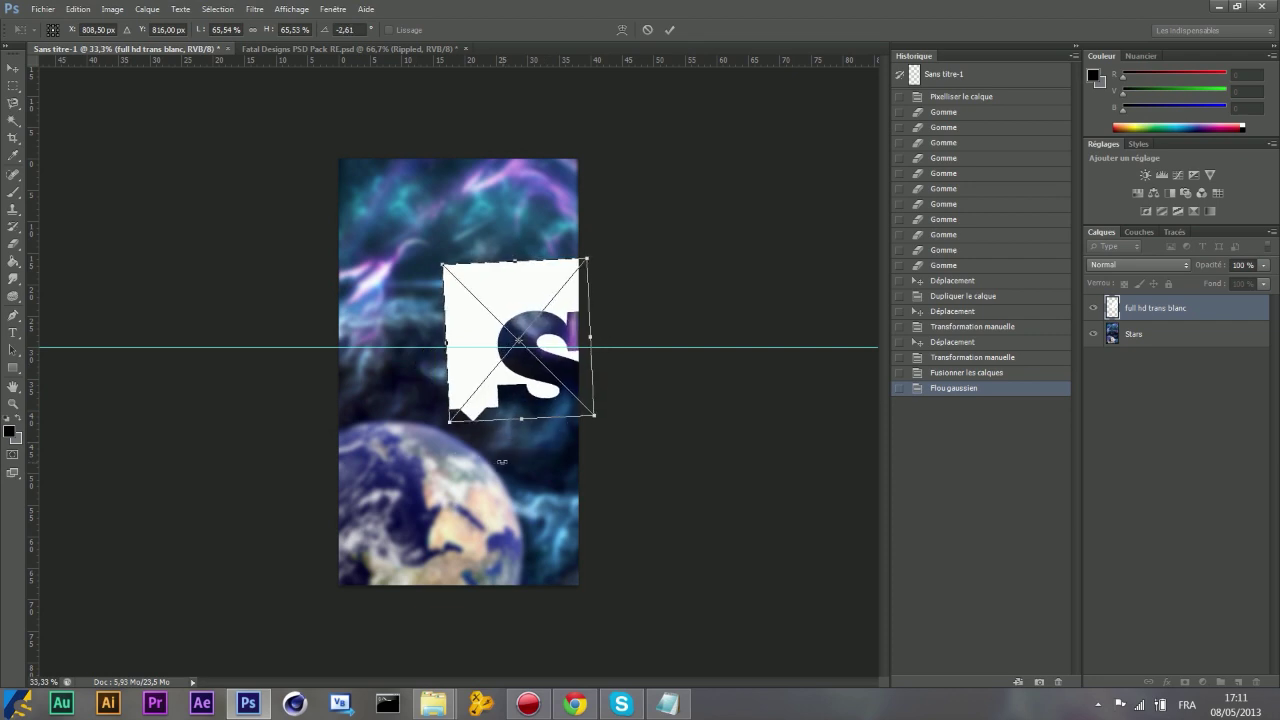
key("Escape")
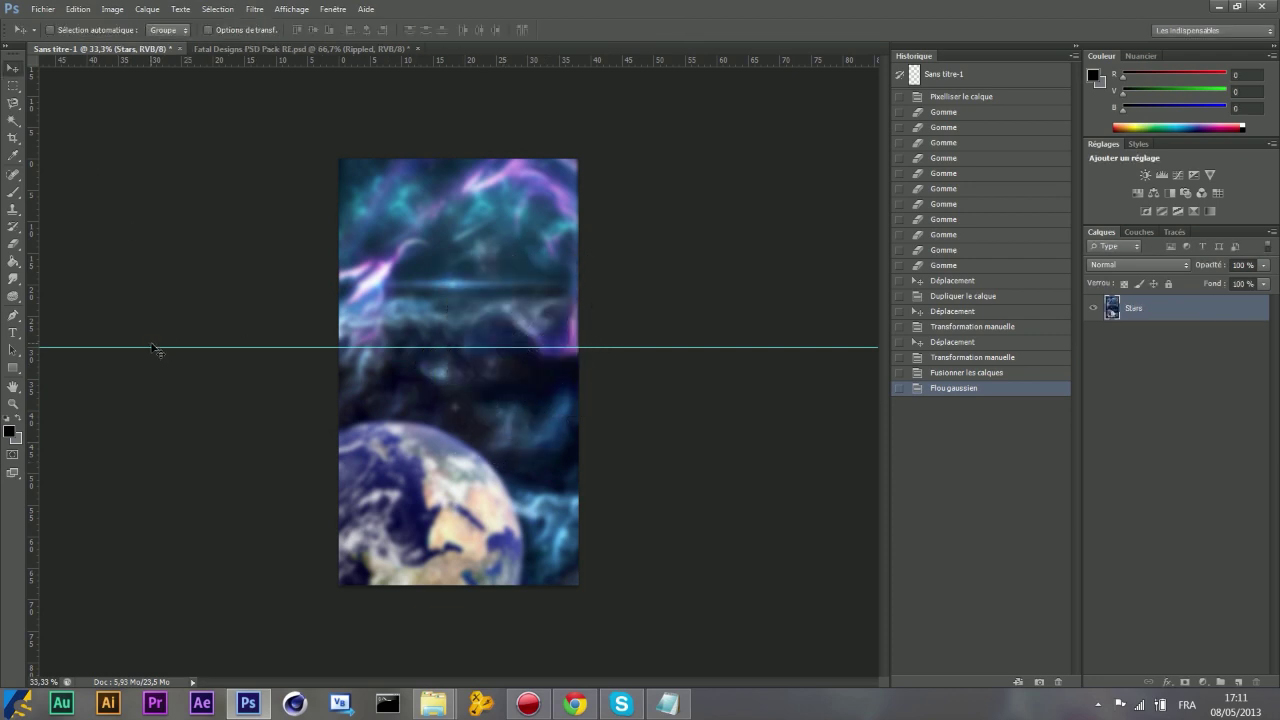
left_click_drag(151, 347, 152, 374)
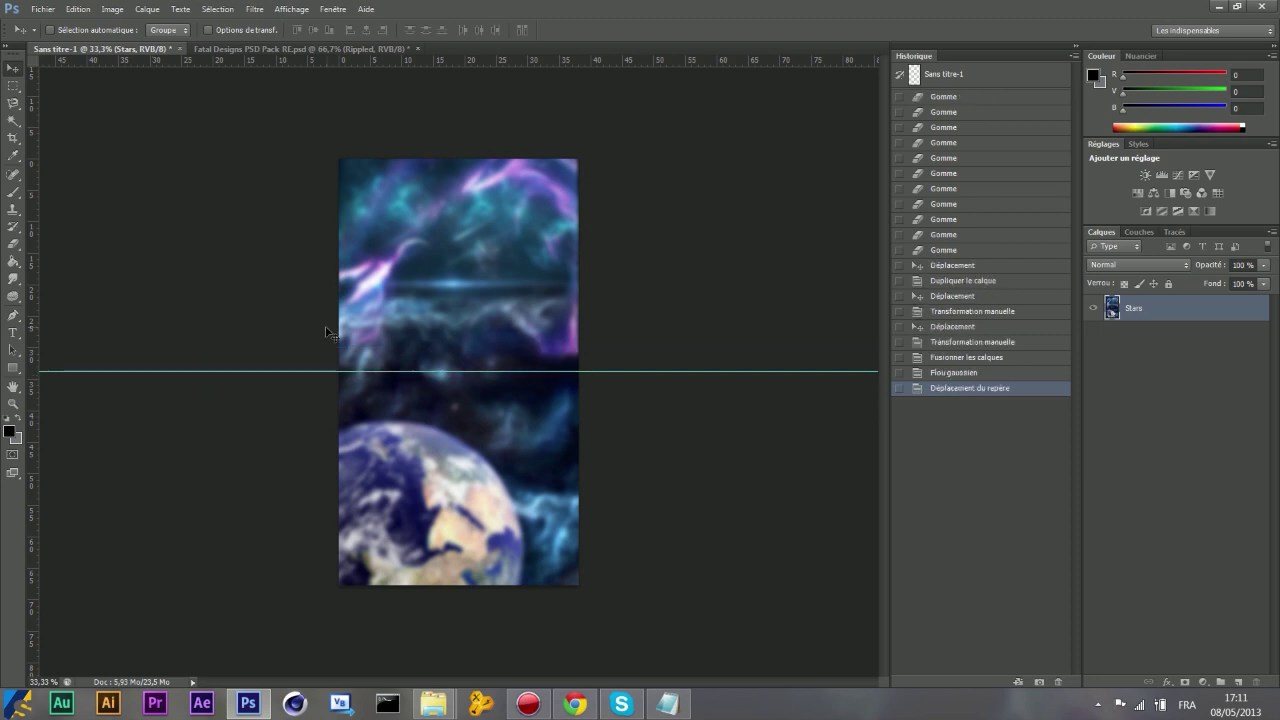
Re-import the white S logo, scale it to about 66%, and place it above the Earth.
left_click(43, 9)
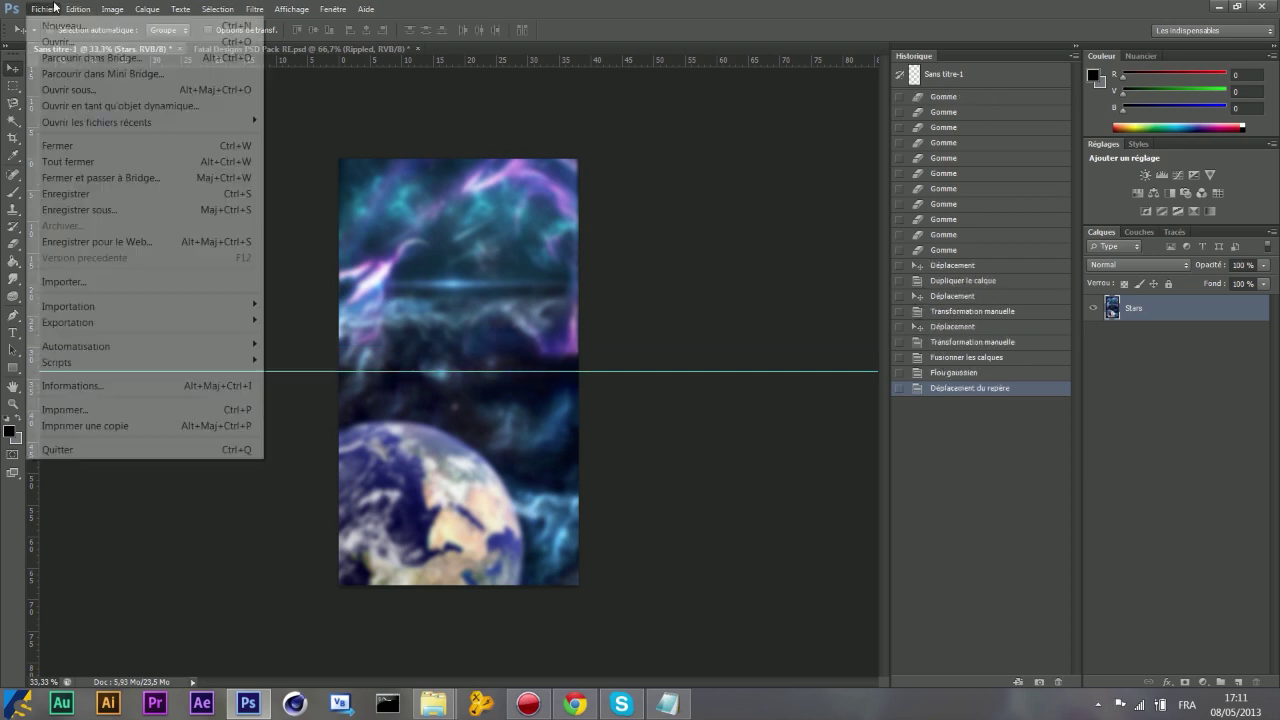
left_click(88, 282)
double_click(763, 134)
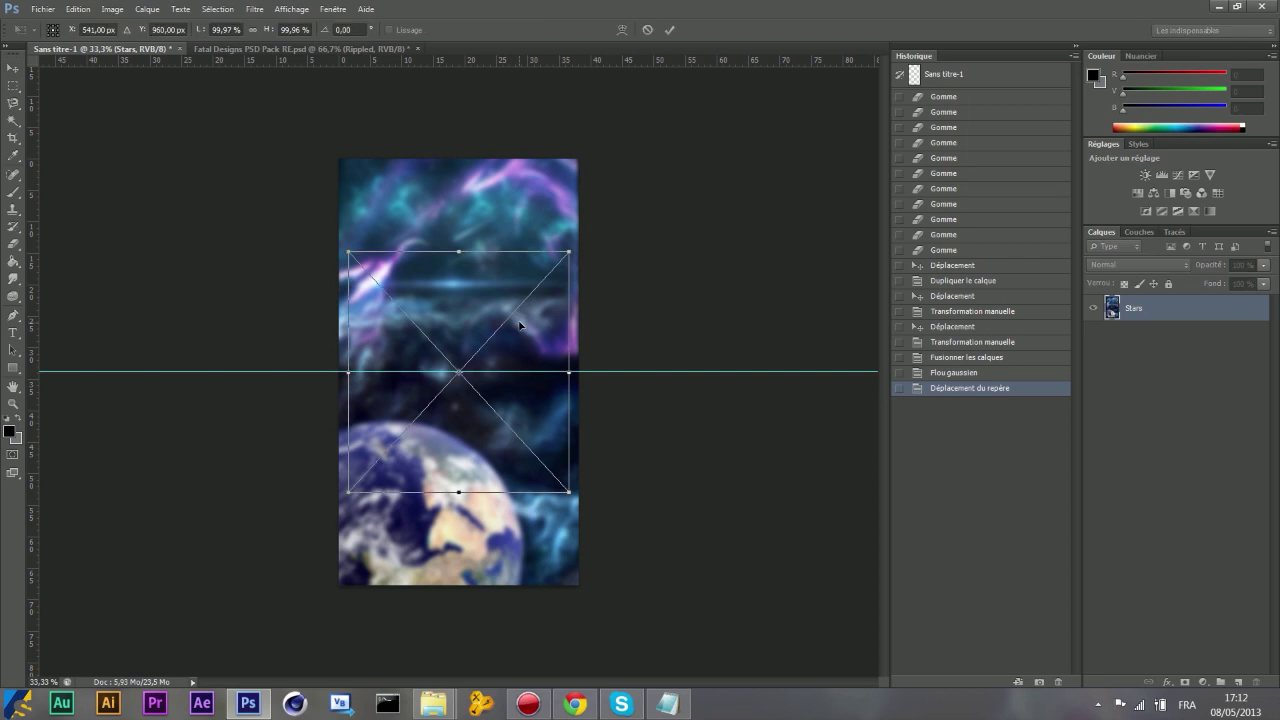
left_click_drag(569, 493, 495, 411)
mouse_move(441, 337)
left_mouse_down()
mouse_move(478, 343)
mouse_move(483, 381)
left_mouse_up()
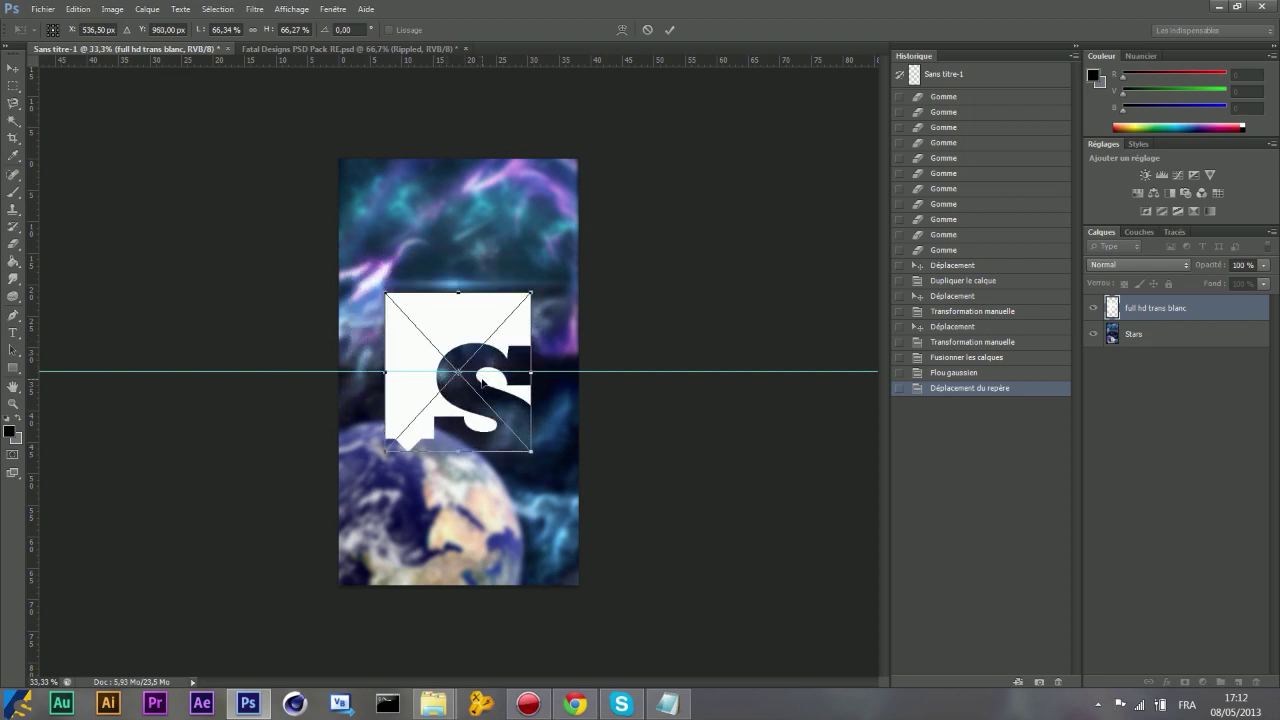
left_click_drag(503, 399, 503, 375)
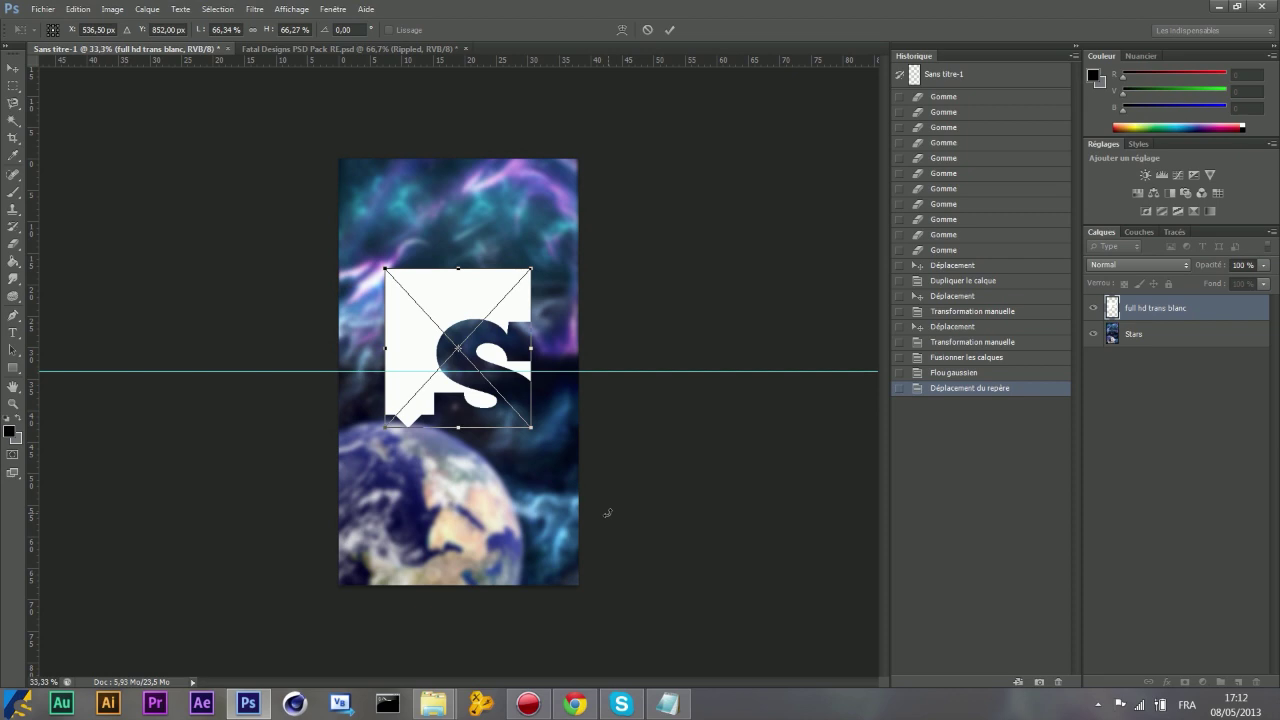
key("Return")
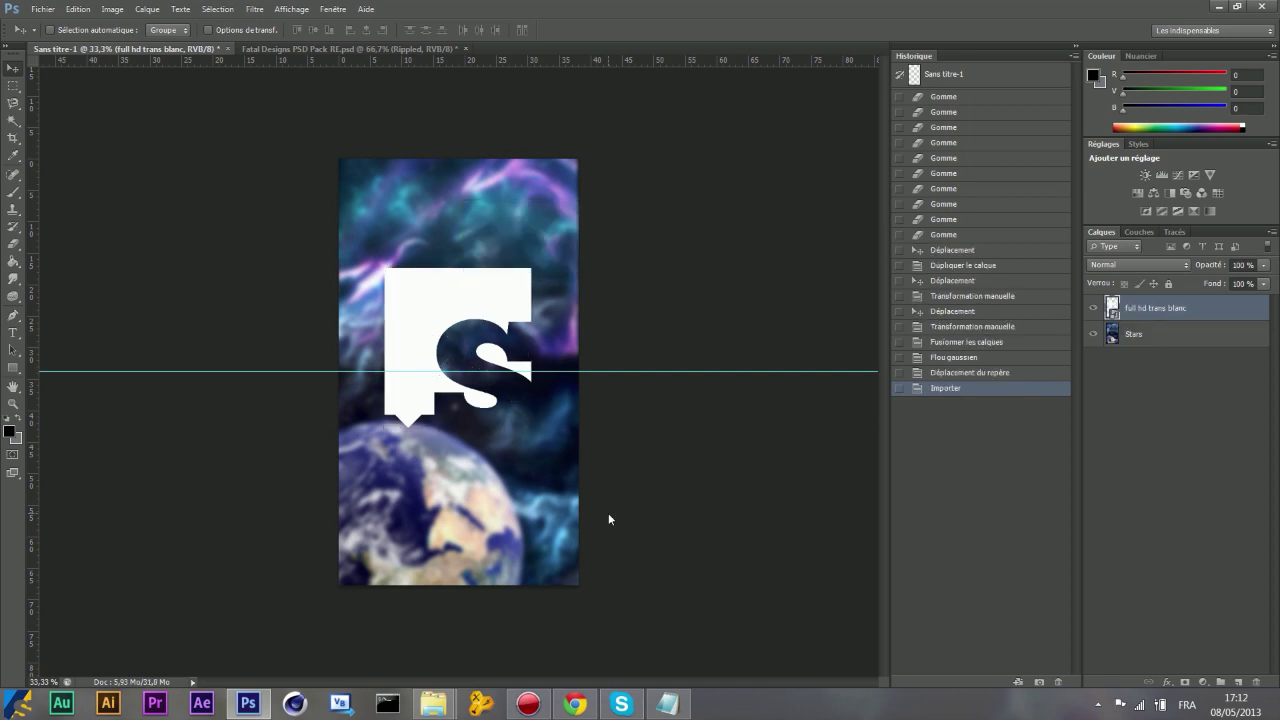
left_click(13, 332)
Mark out a text box over the Earth and add vertical guides at the logo's edges.
left_click_drag(376, 437, 537, 486)
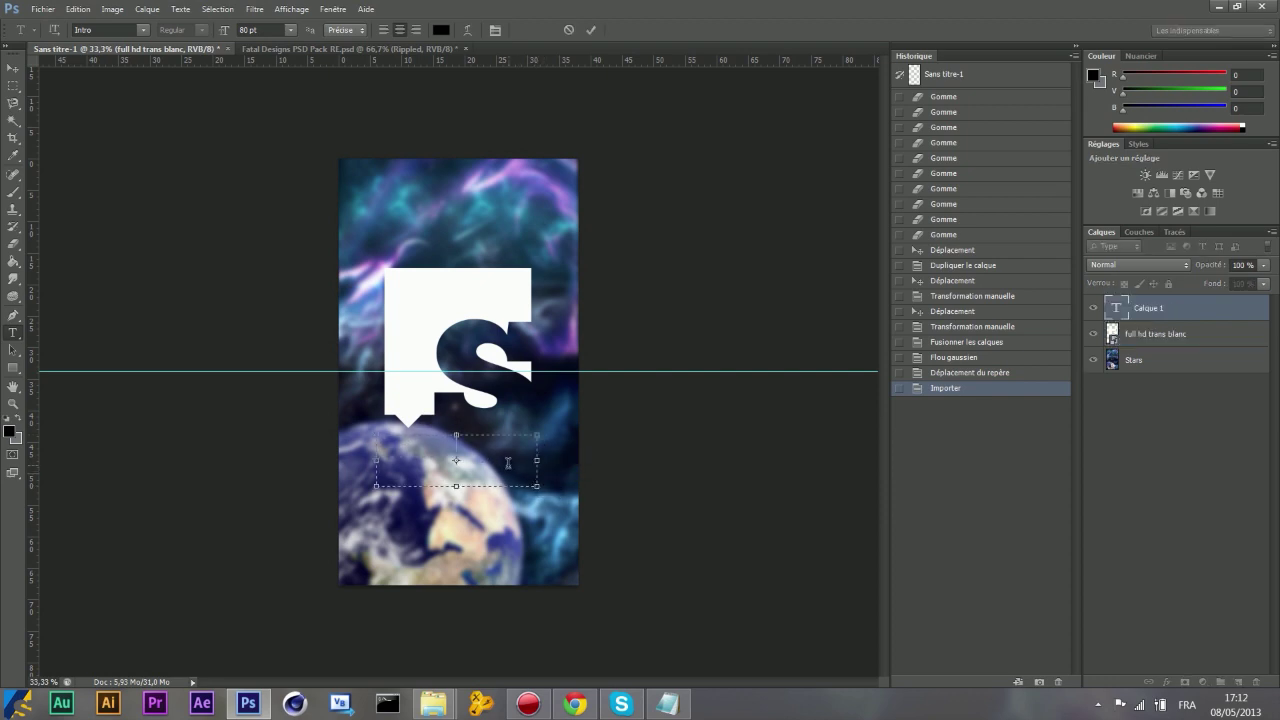
left_click_drag(37, 310, 386, 291)
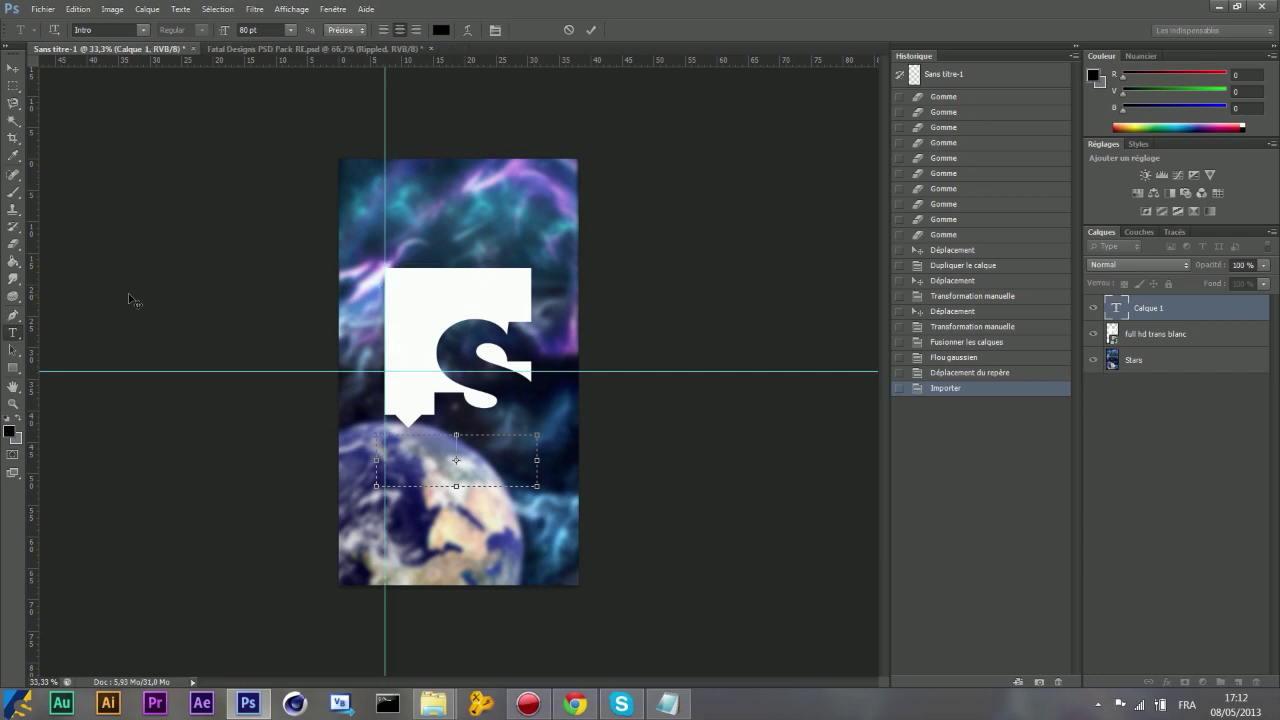
left_click_drag(36, 309, 531, 311)
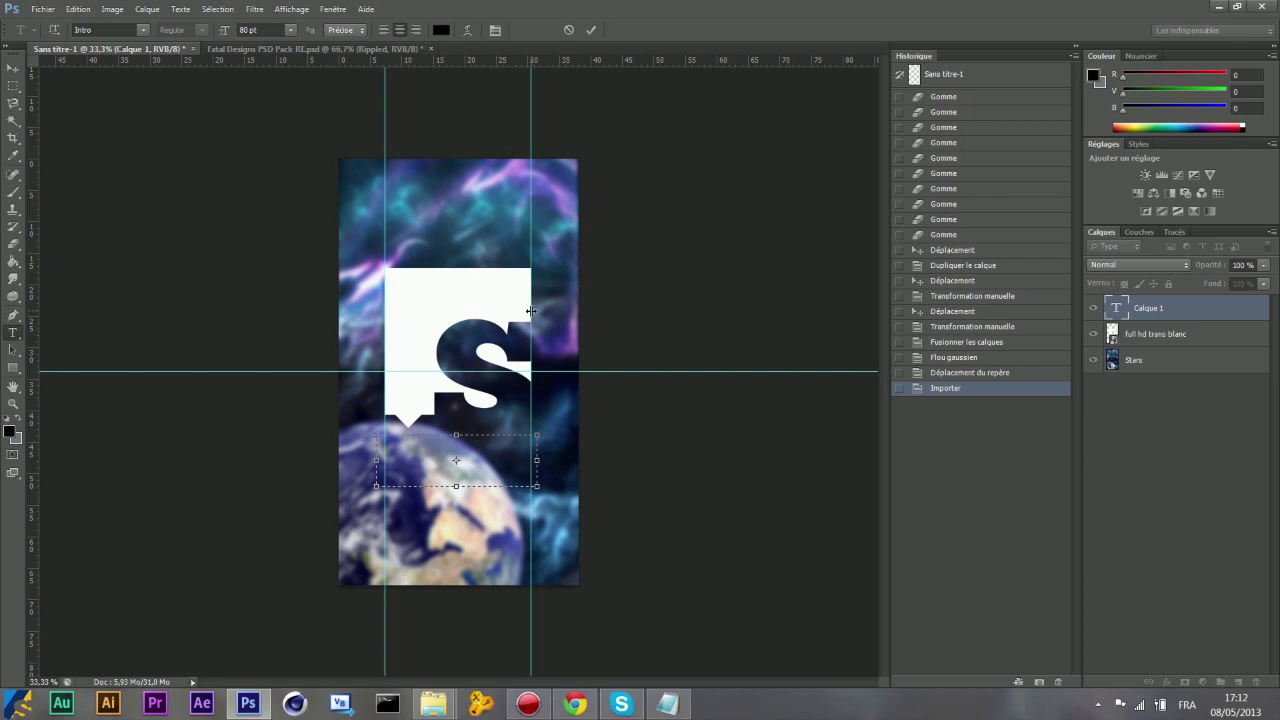
Type SRAXHD in white Bebas.
left_click(143, 30)
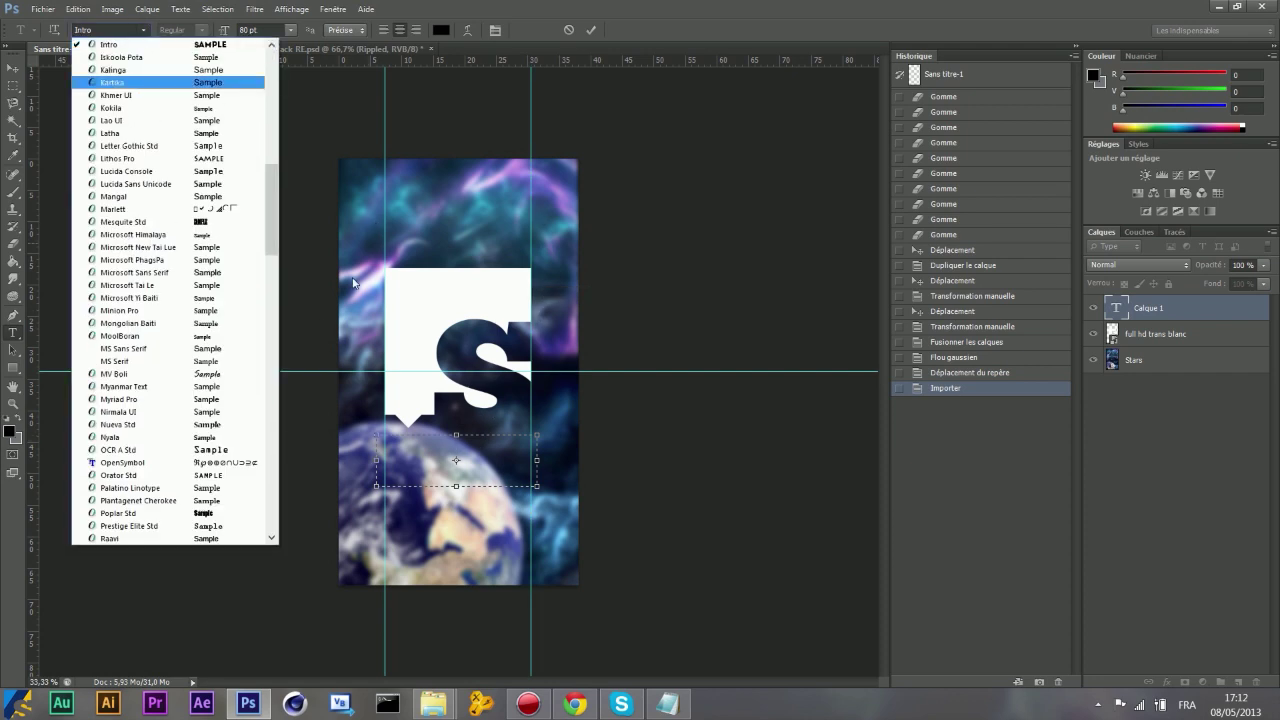
left_click_drag(271, 209, 281, 91)
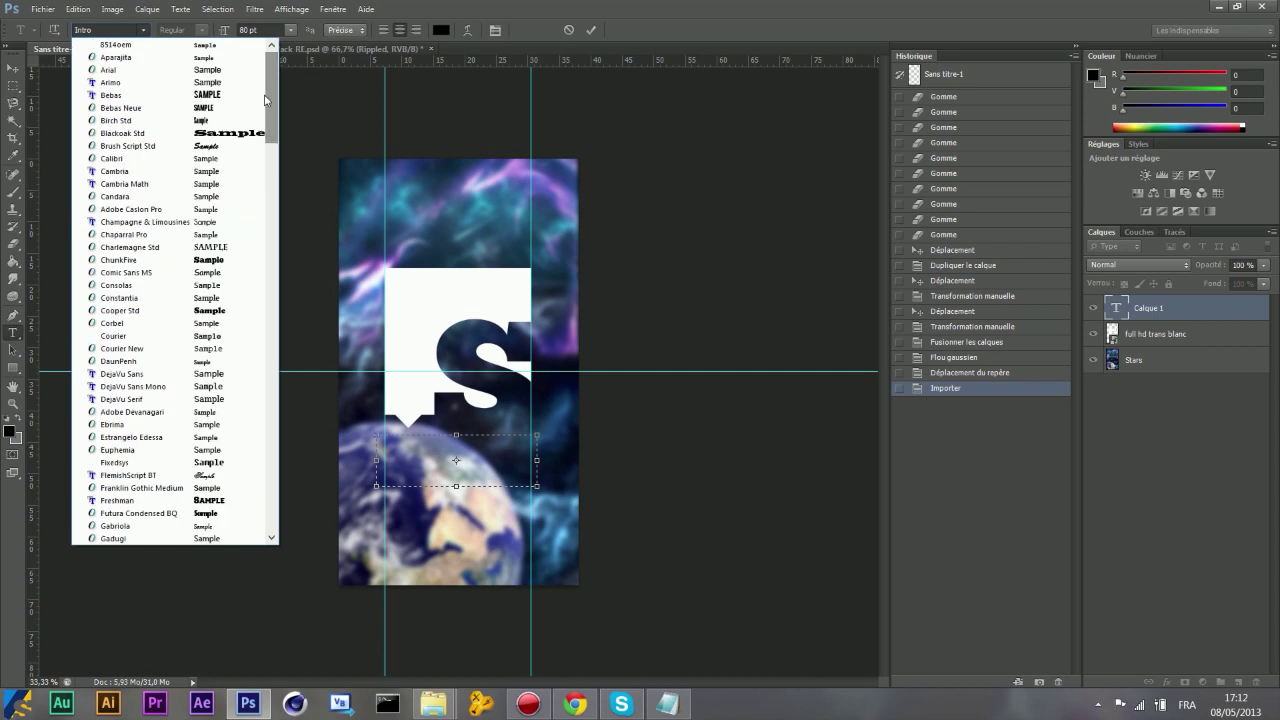
left_click(255, 95)
left_click(441, 30)
left_click_drag(828, 200, 826, 172)
left_click(1110, 165)
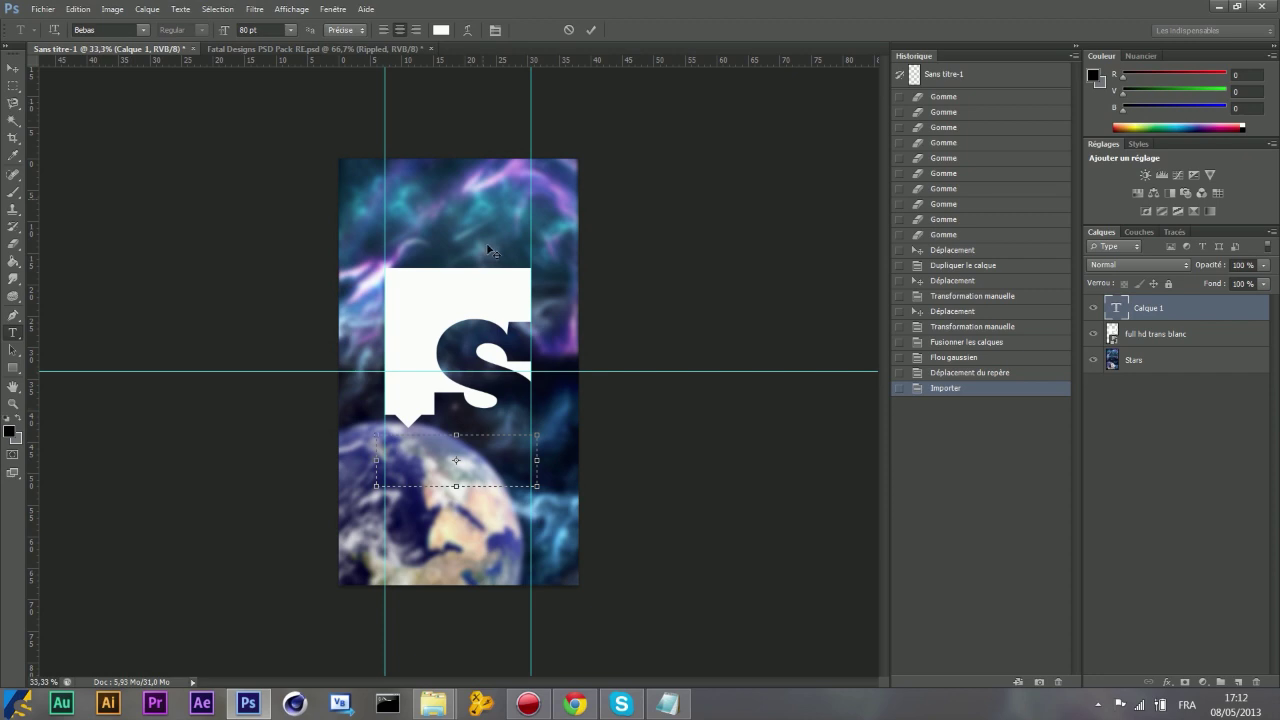
type("SRAX")
type("HD")
Set the SRAXHD text size to 195 pt.
key("ctrl+a")
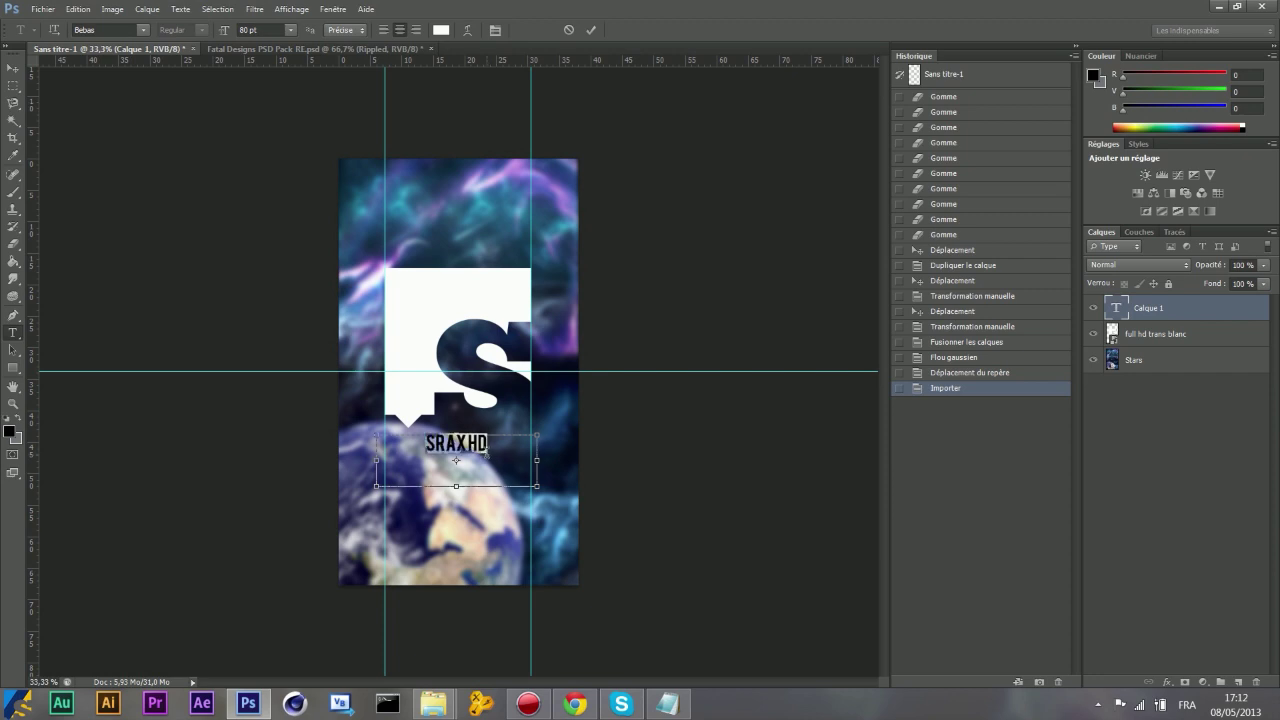
left_click(290, 30)
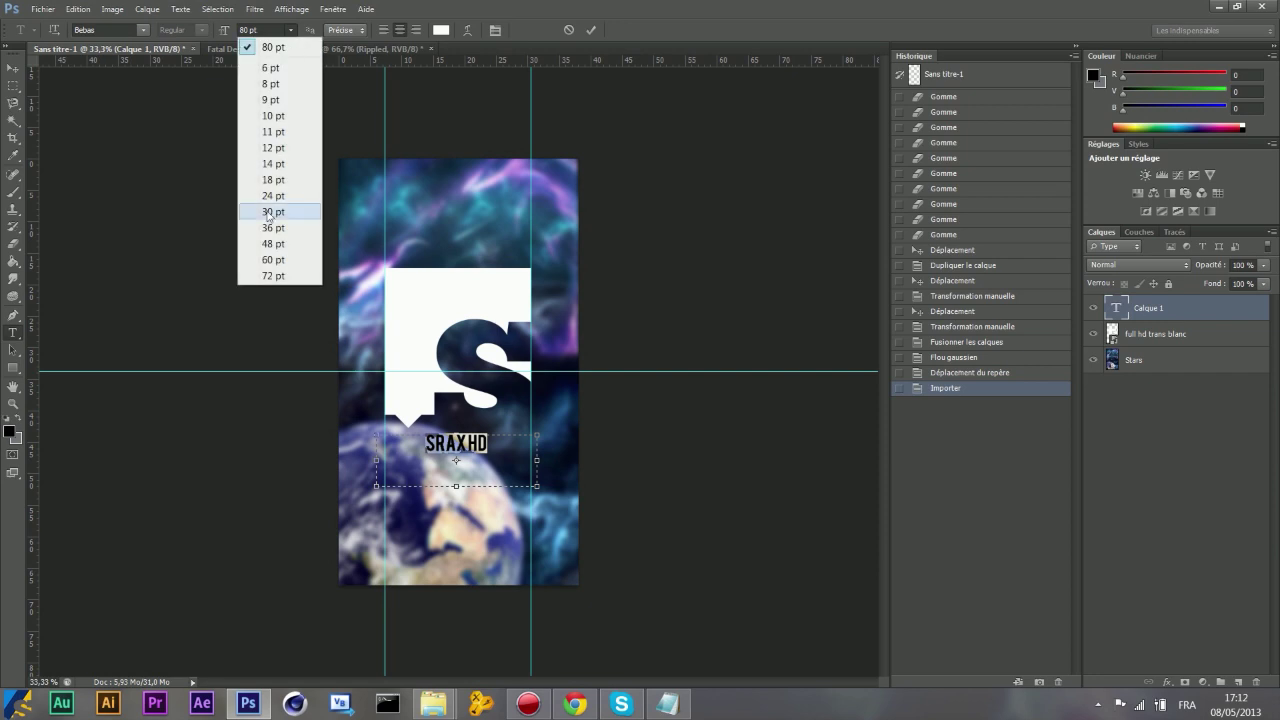
left_click(255, 47)
double_click(242, 30)
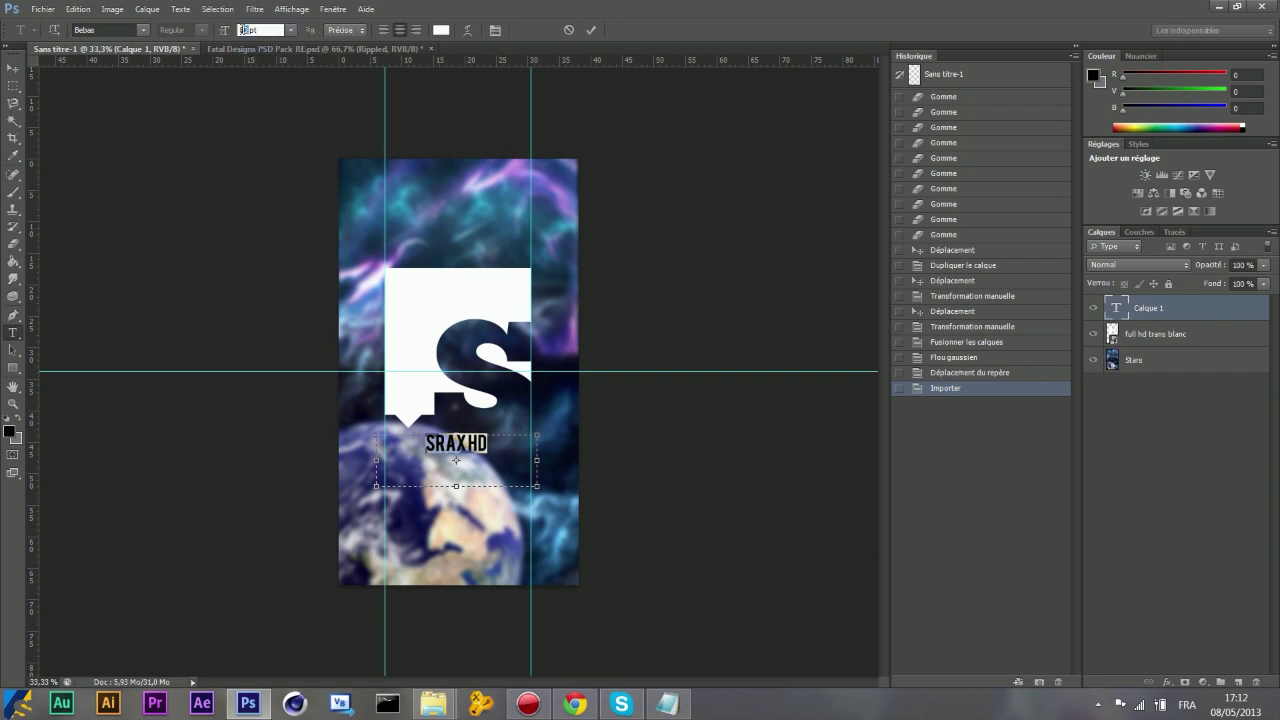
type("120")
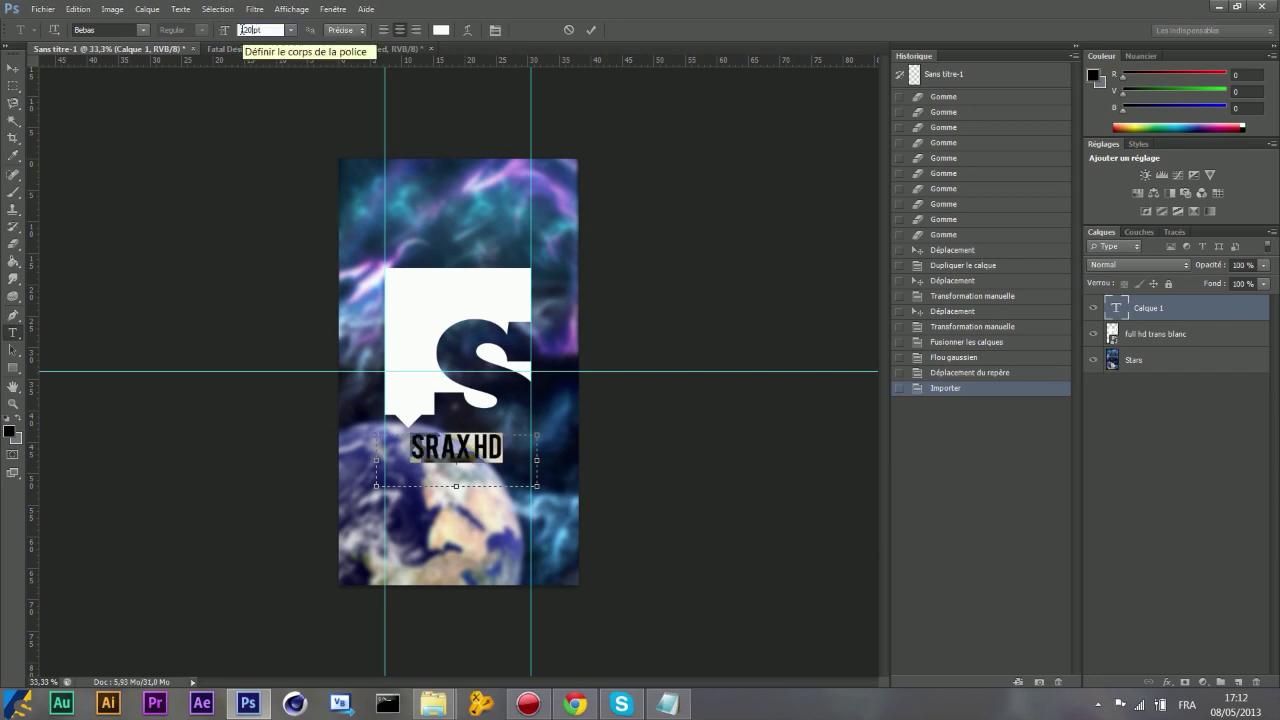
key("BackSpace")
type("60")
key("BackSpace")
key("BackSpace")
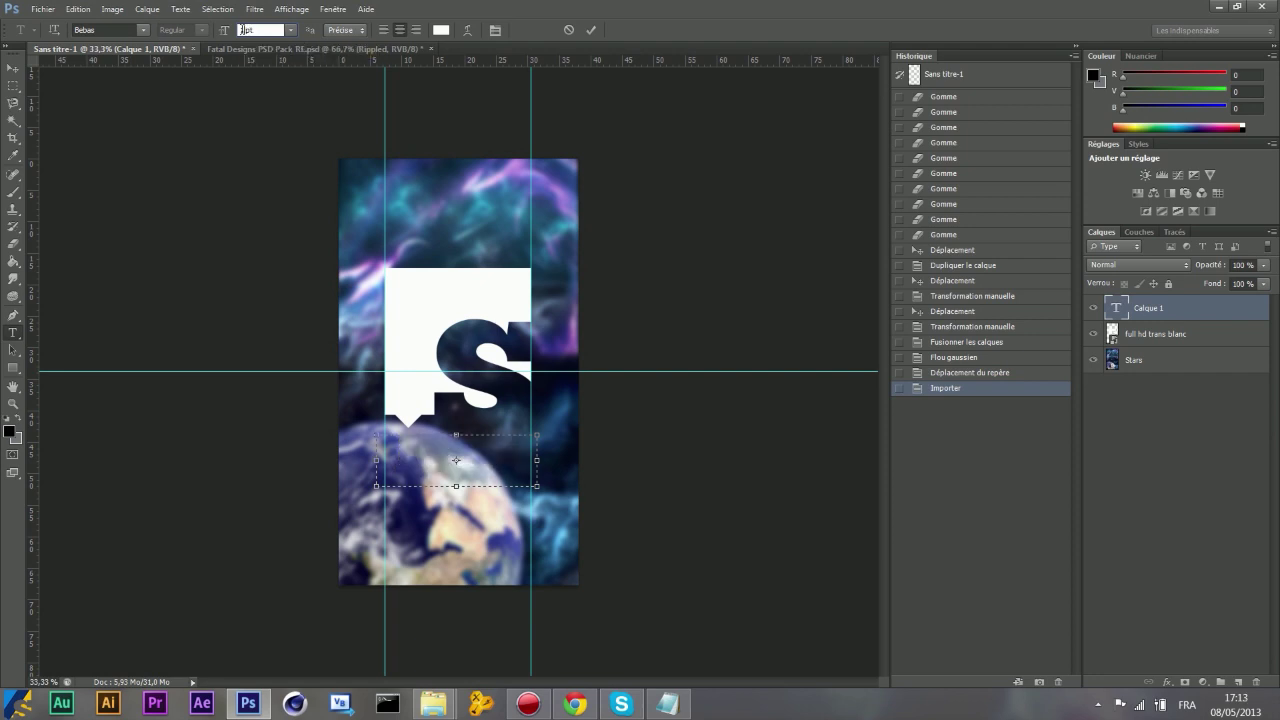
type("80")
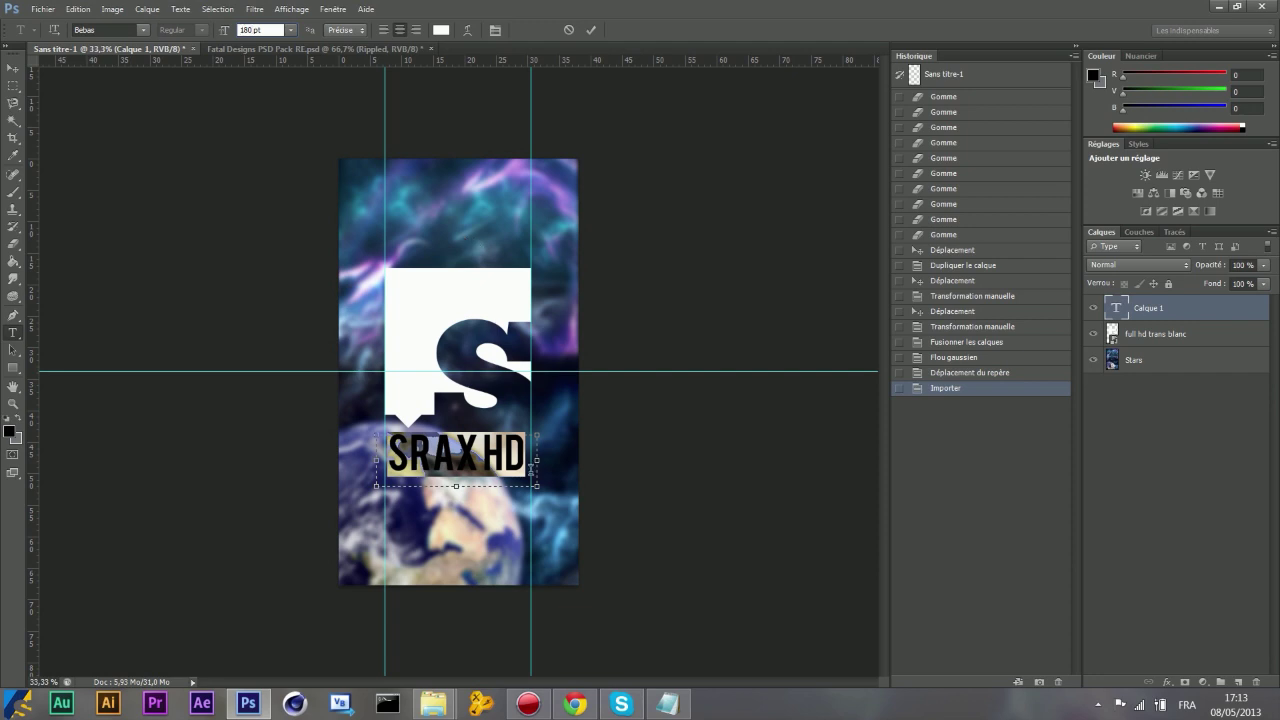
left_click(256, 30)
key("BackSpace")
key("BackSpace")
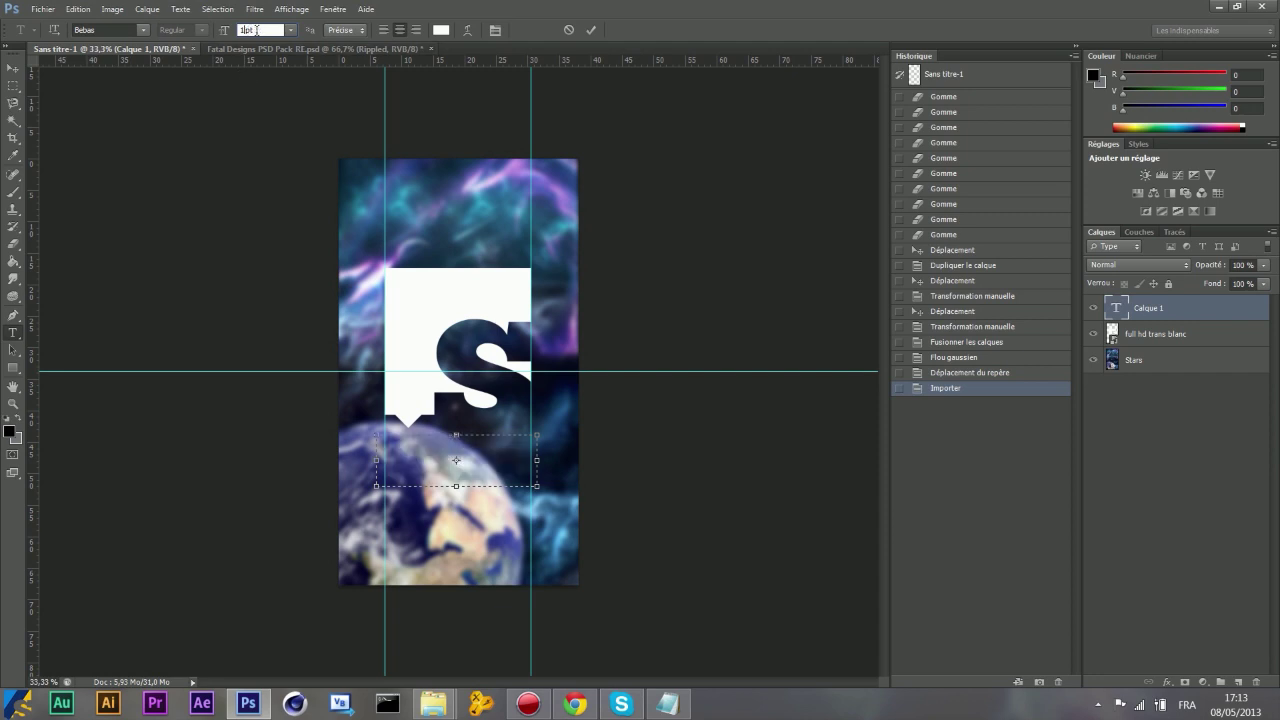
key("Escape")
type("15")
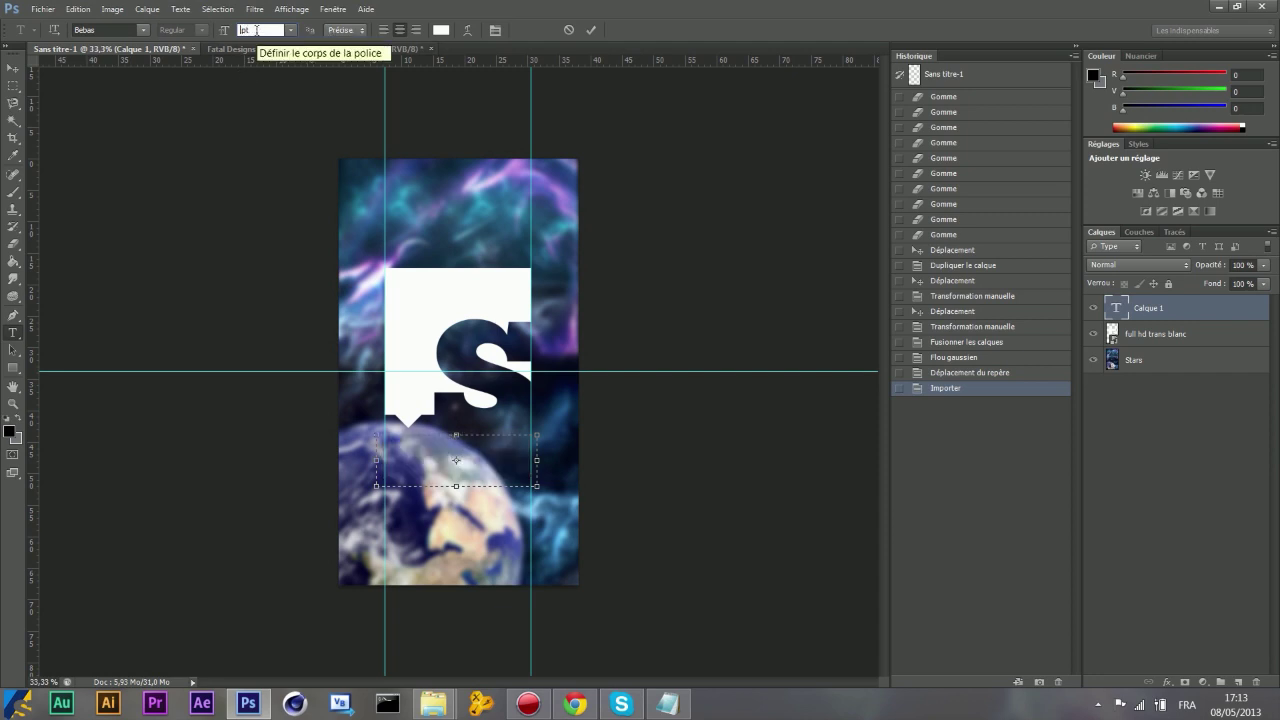
type("210")
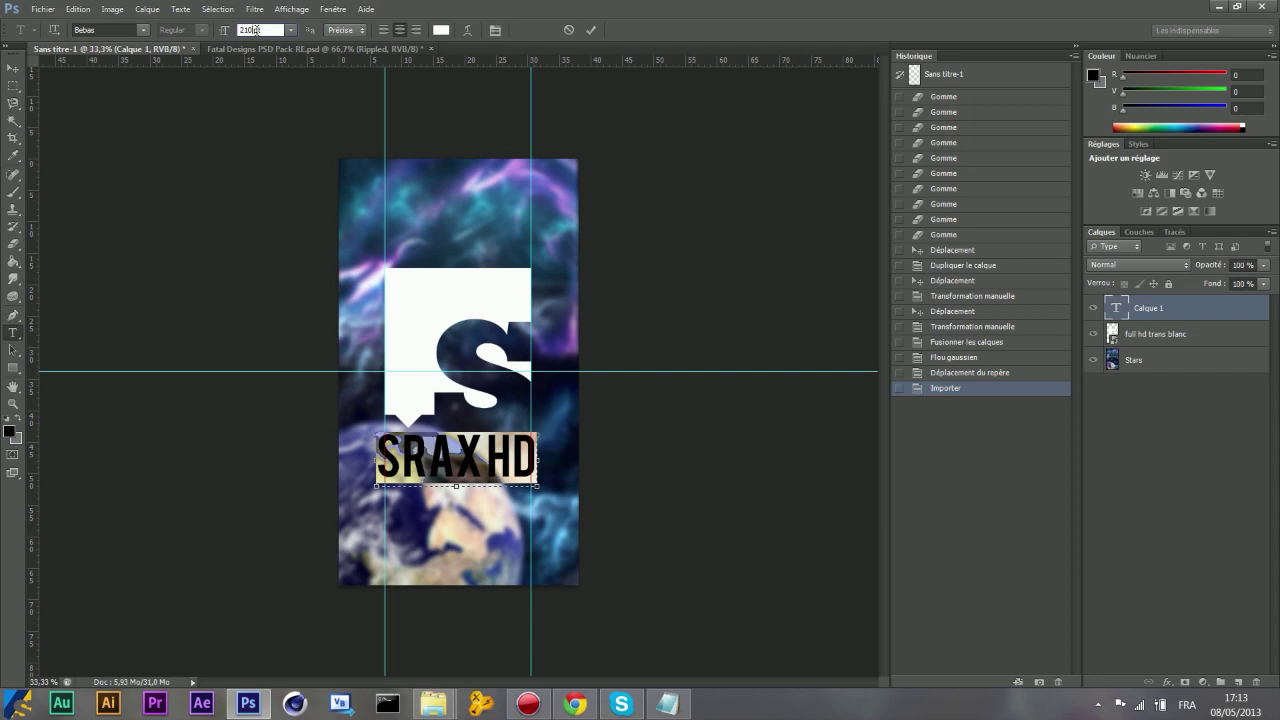
key("BackSpace")
key("BackSpace")
type("0")
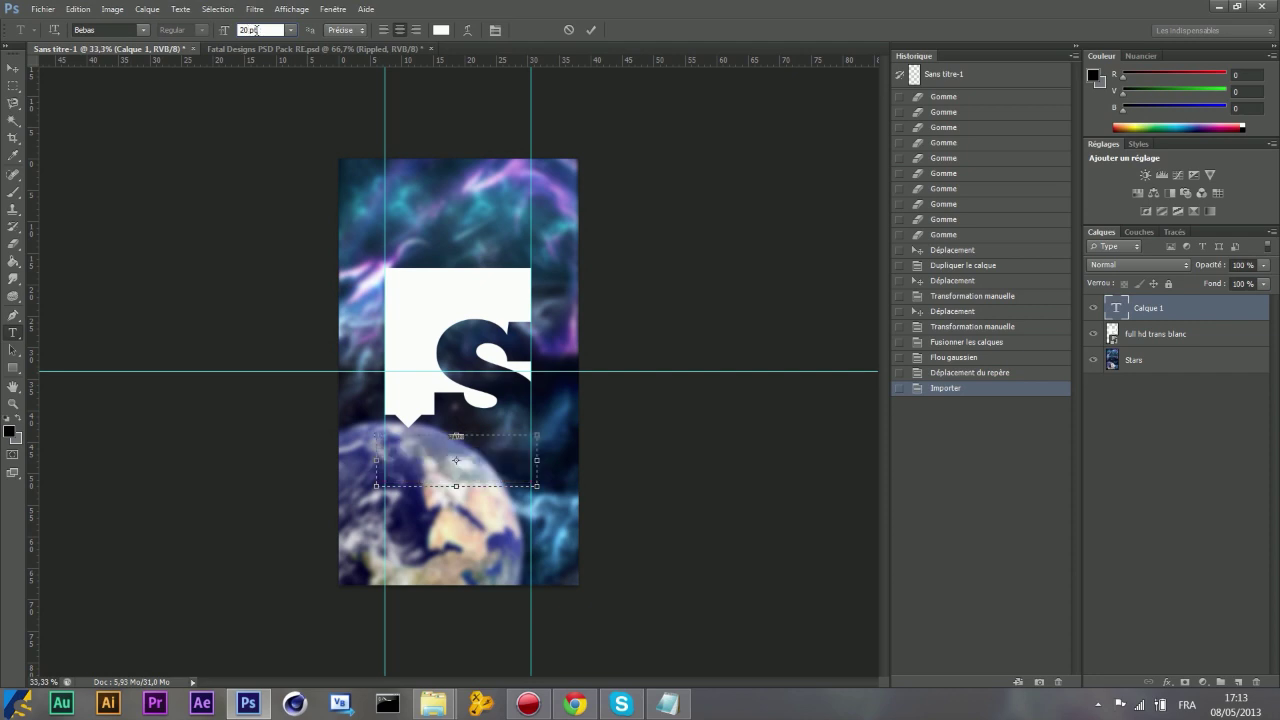
type("0")
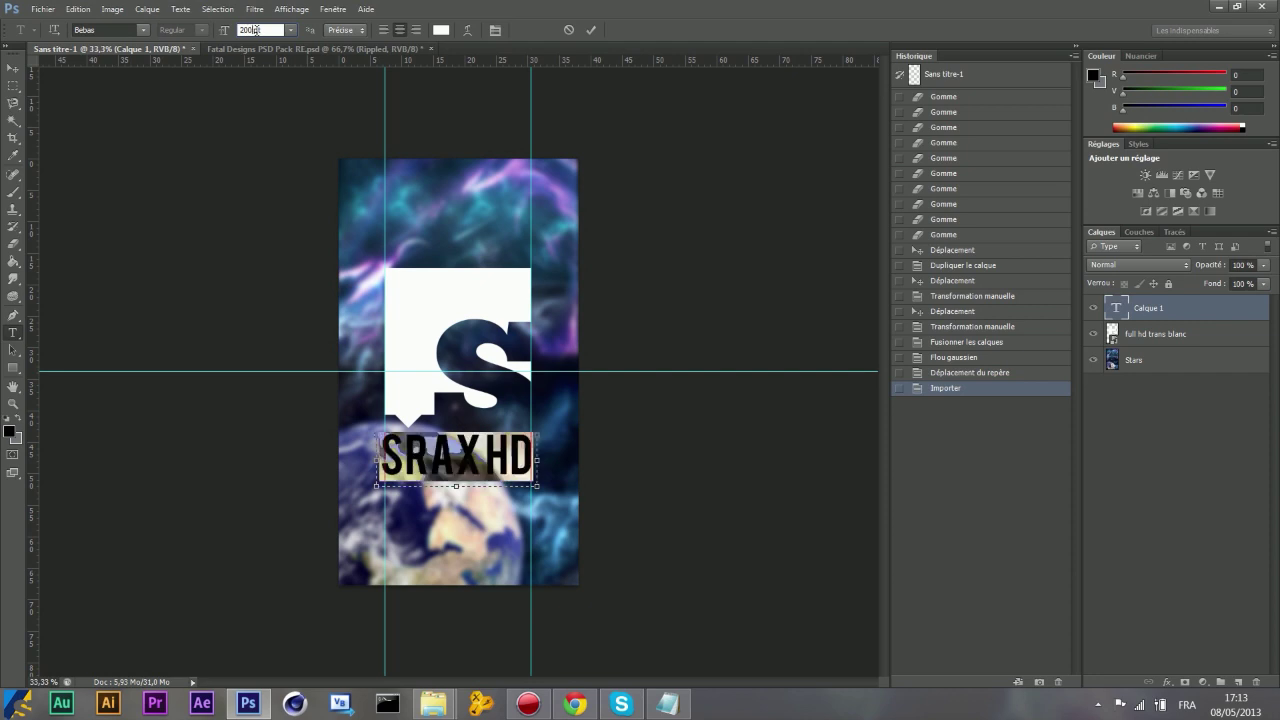
key("BackSpace")
key("BackSpace")
key("BackSpace")
type("1")
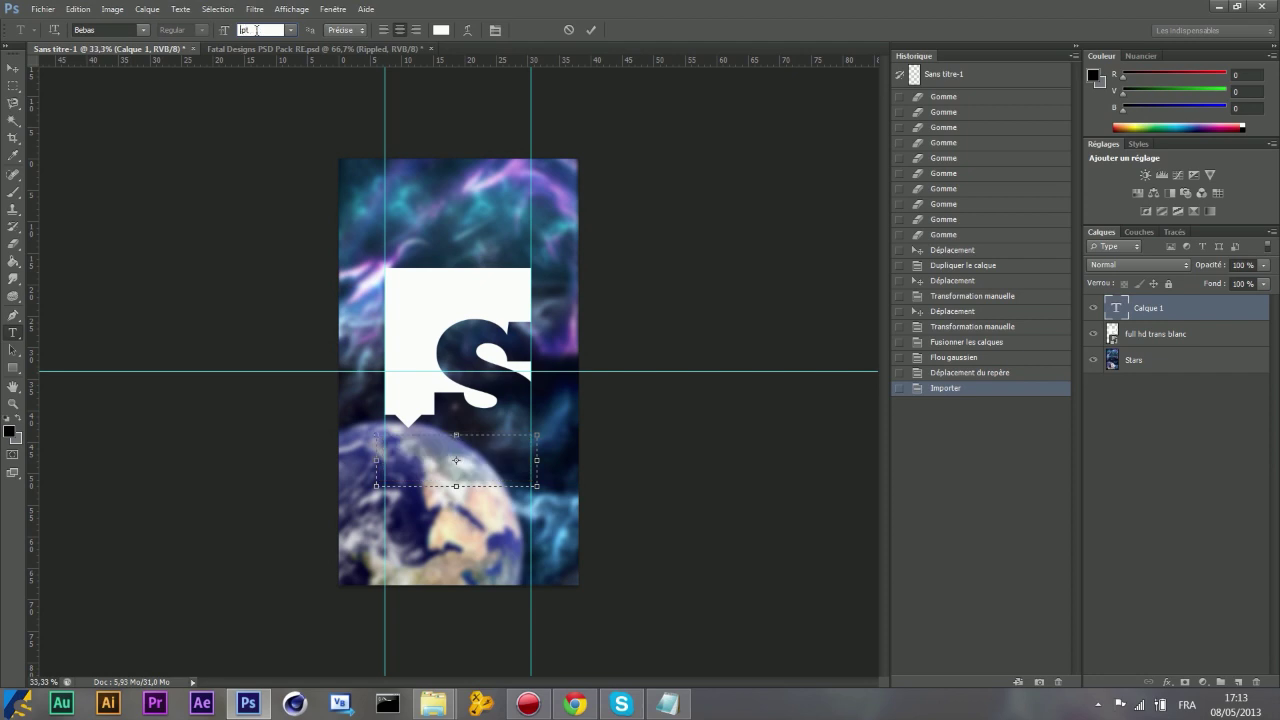
type("95")
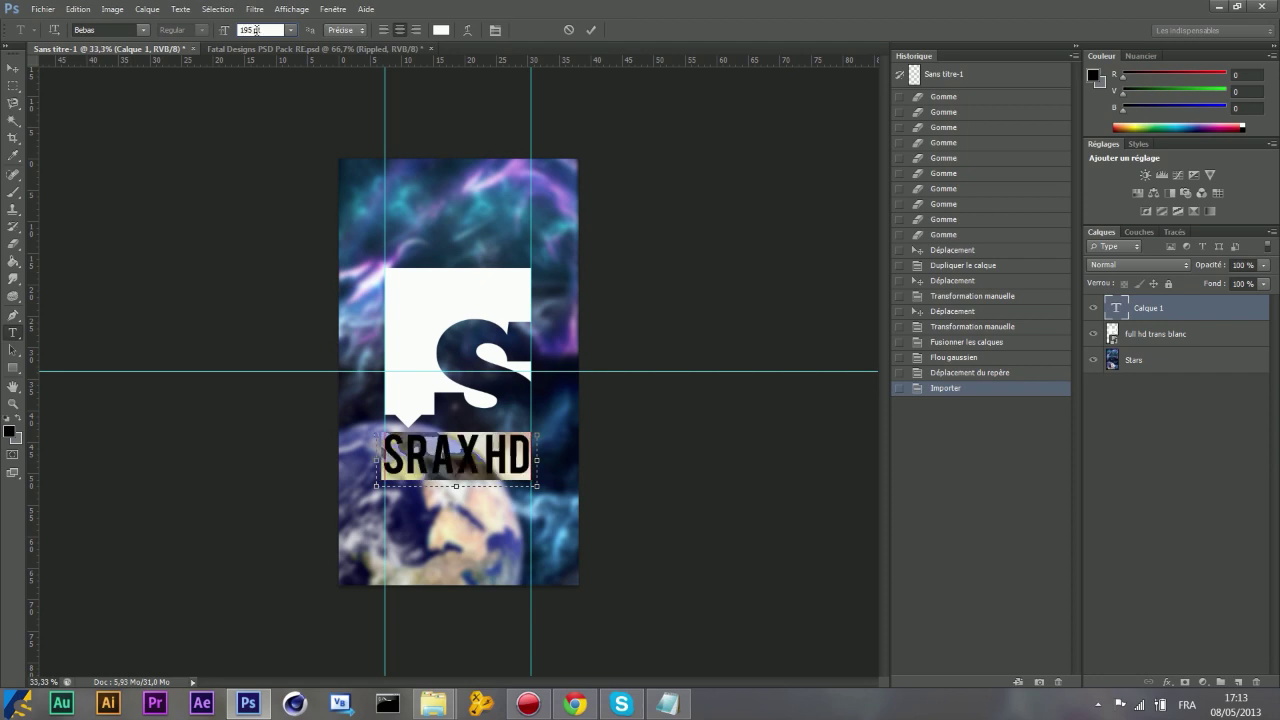
left_click(405, 450)
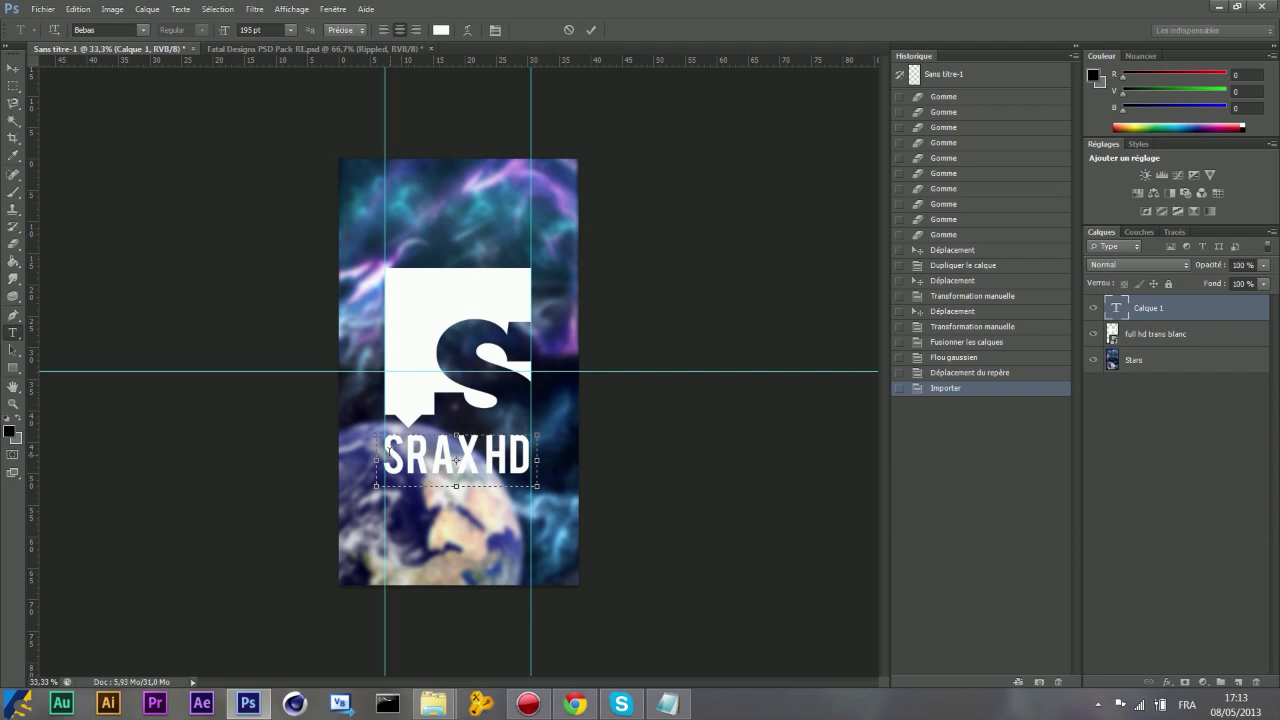
Select the SRAXHD letters and commit the text layer.
left_click_drag(383, 455, 510, 455)
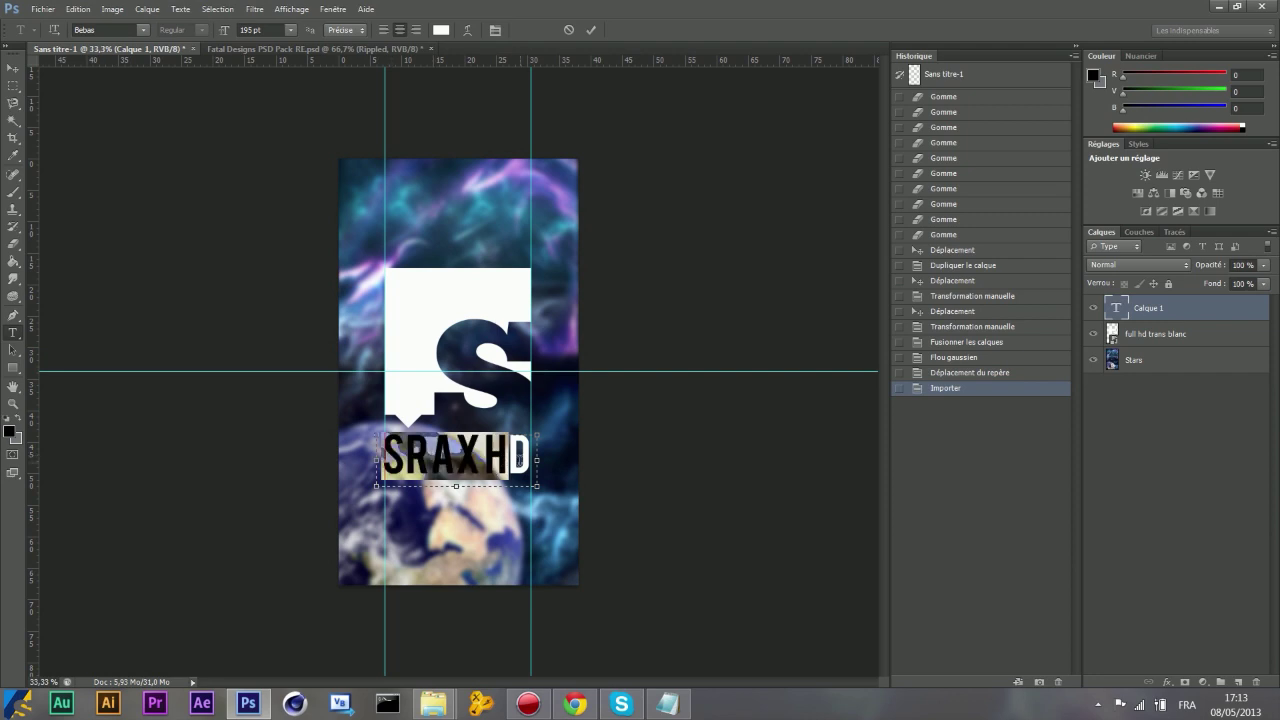
key("ctrl+Return")
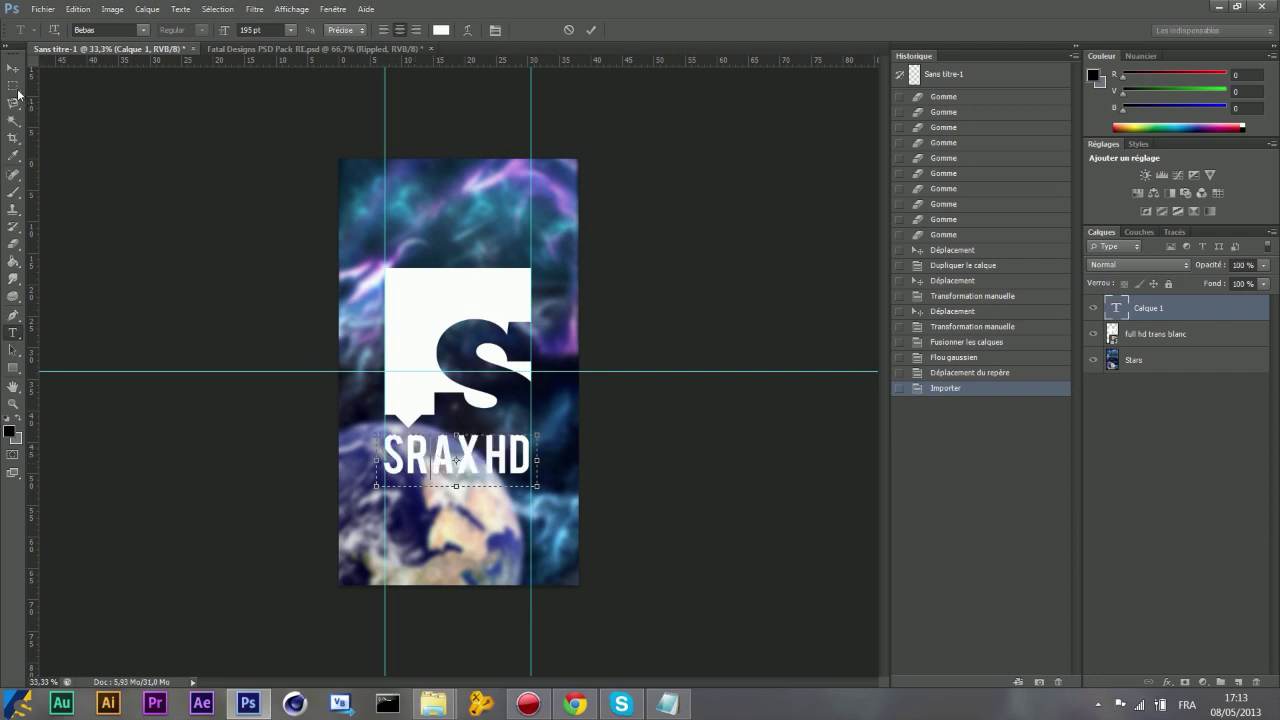
key("m")
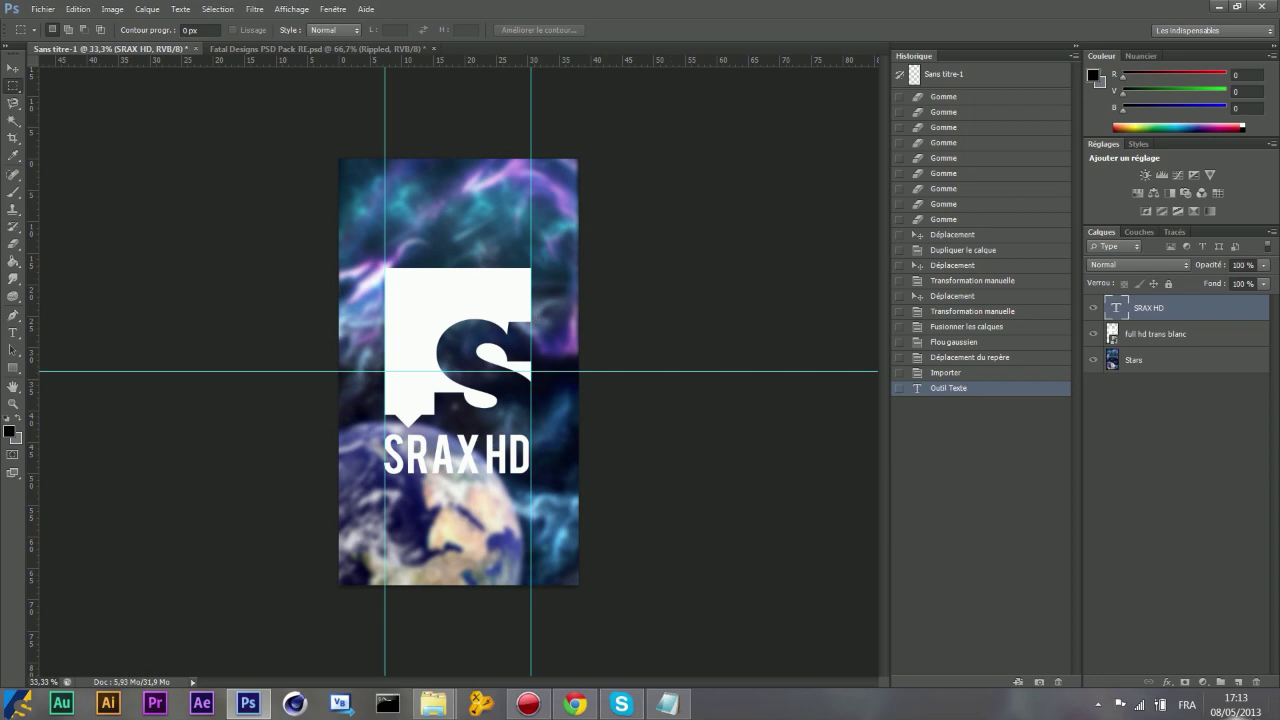
left_click(248, 704)
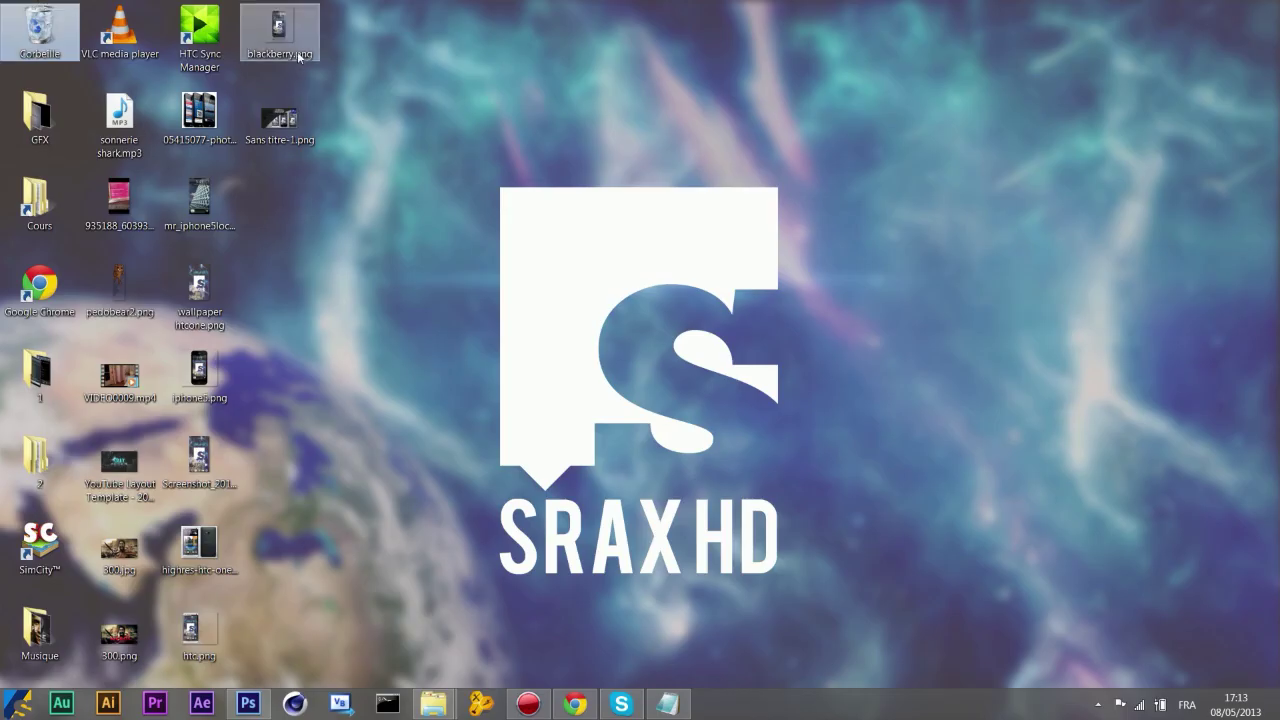
left_click(213, 451)
double_click(213, 451)
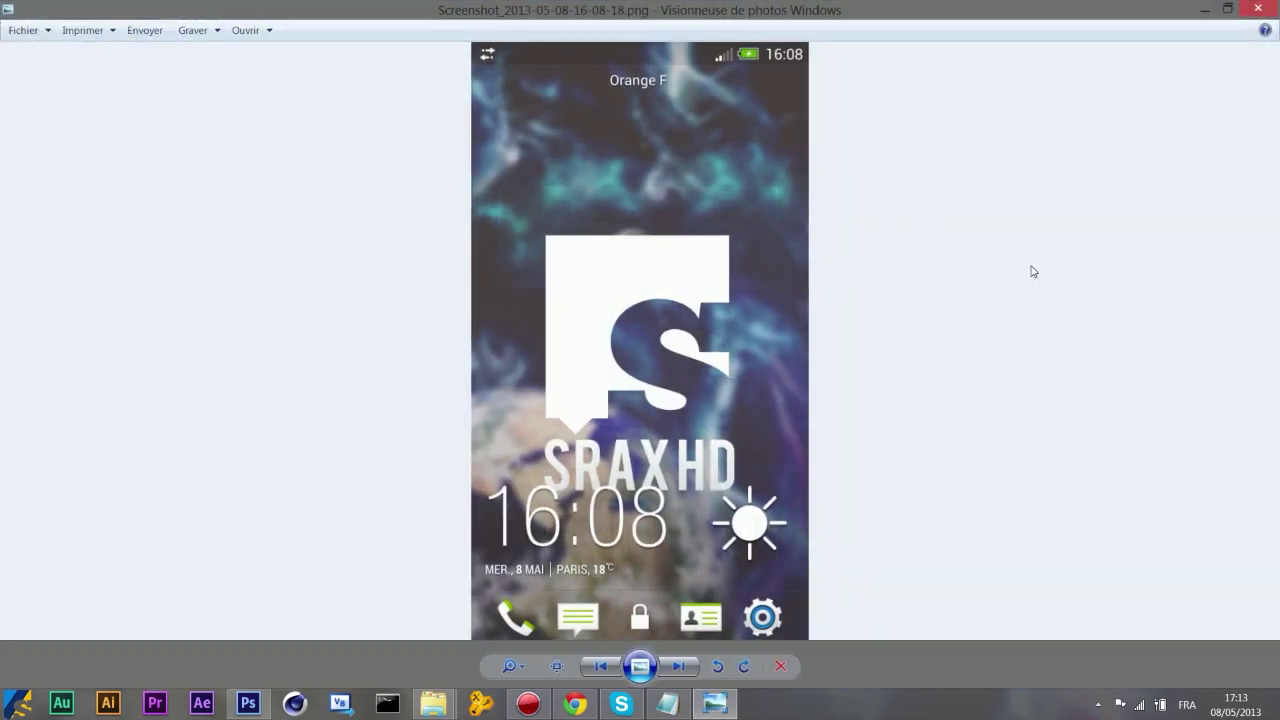
key("alt+F4")
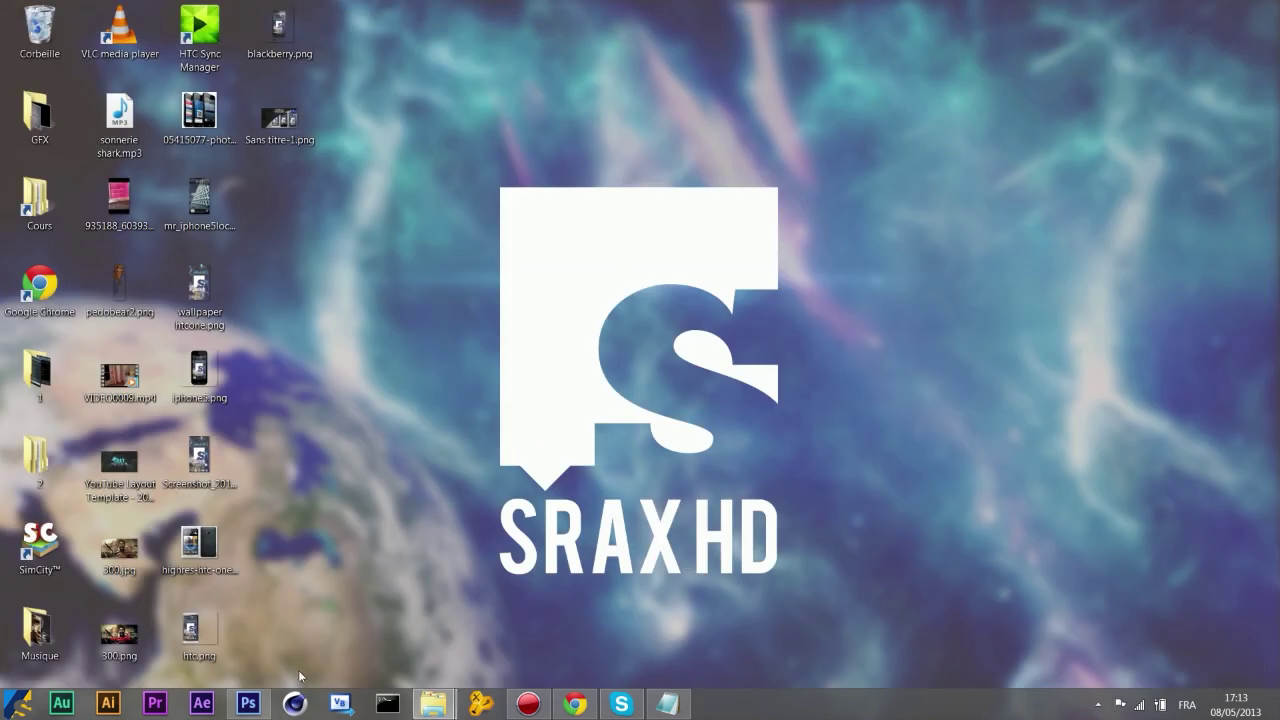
left_click(248, 704)
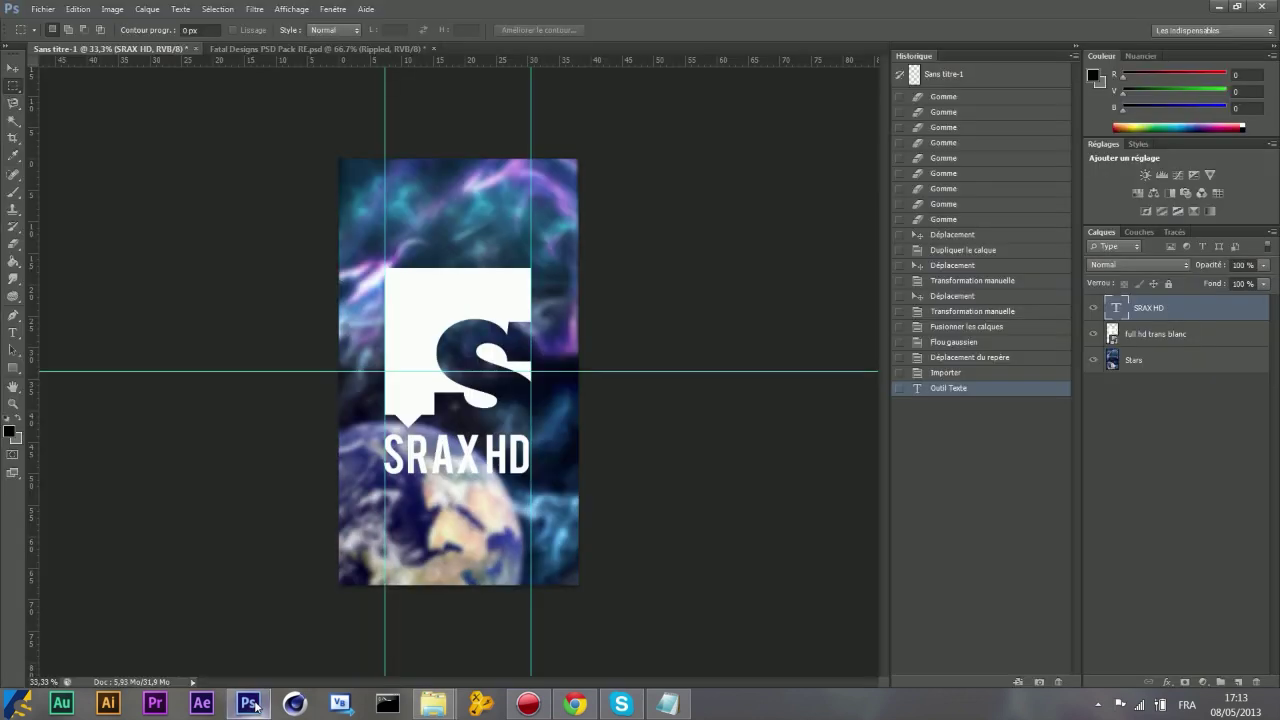
Grade the Stars layer with Magic Bullet PhotoLooks' Zombies look.
left_click(1134, 362)
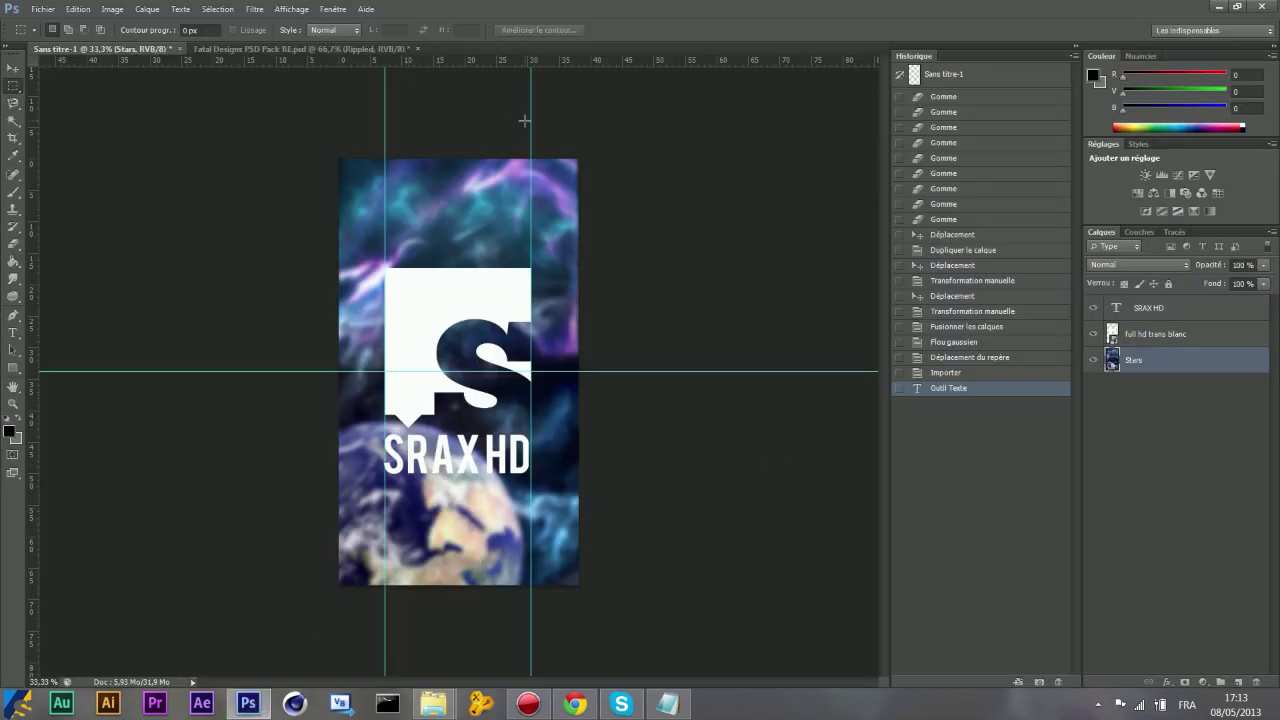
left_click(254, 9)
mouse_move(300, 361)
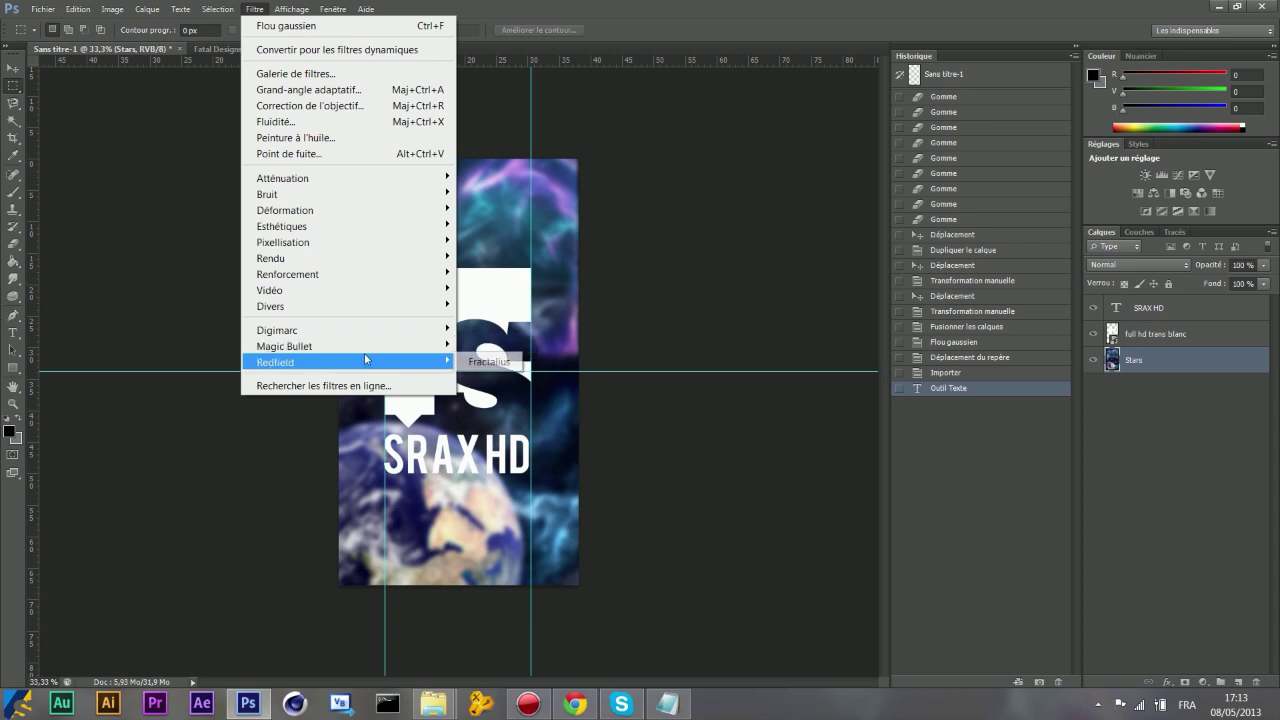
left_click(461, 345)
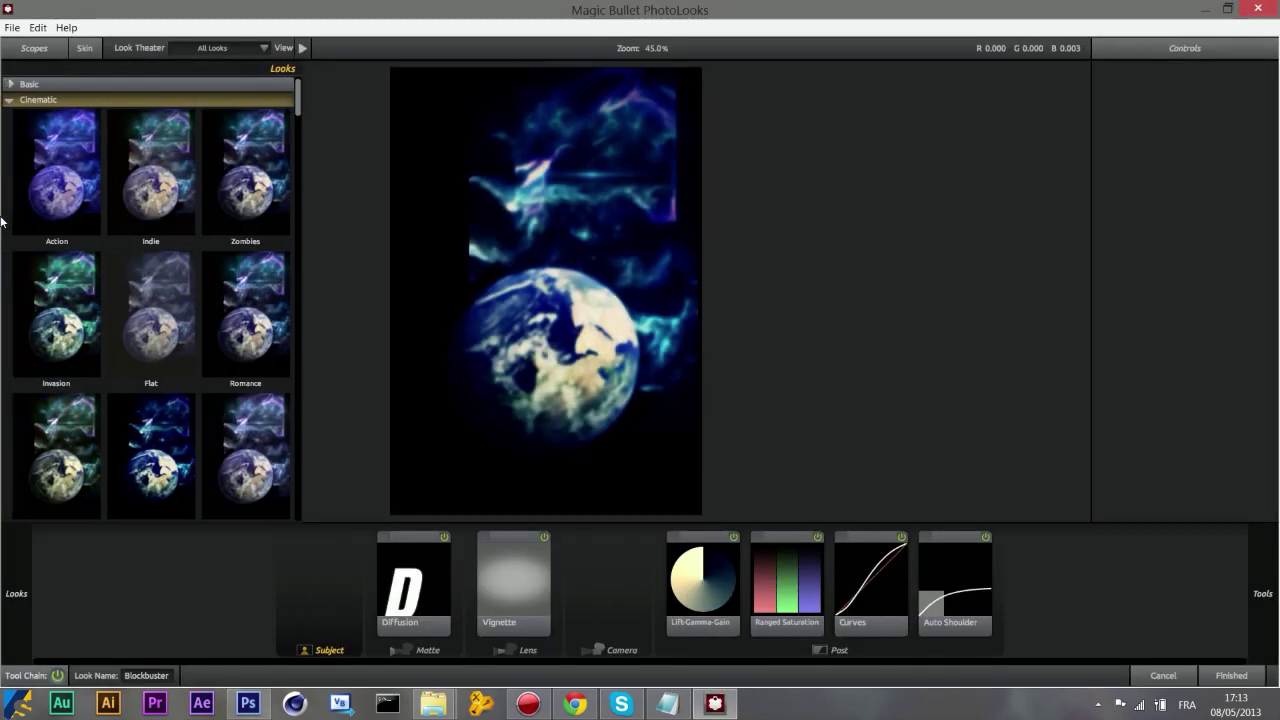
left_click(244, 195)
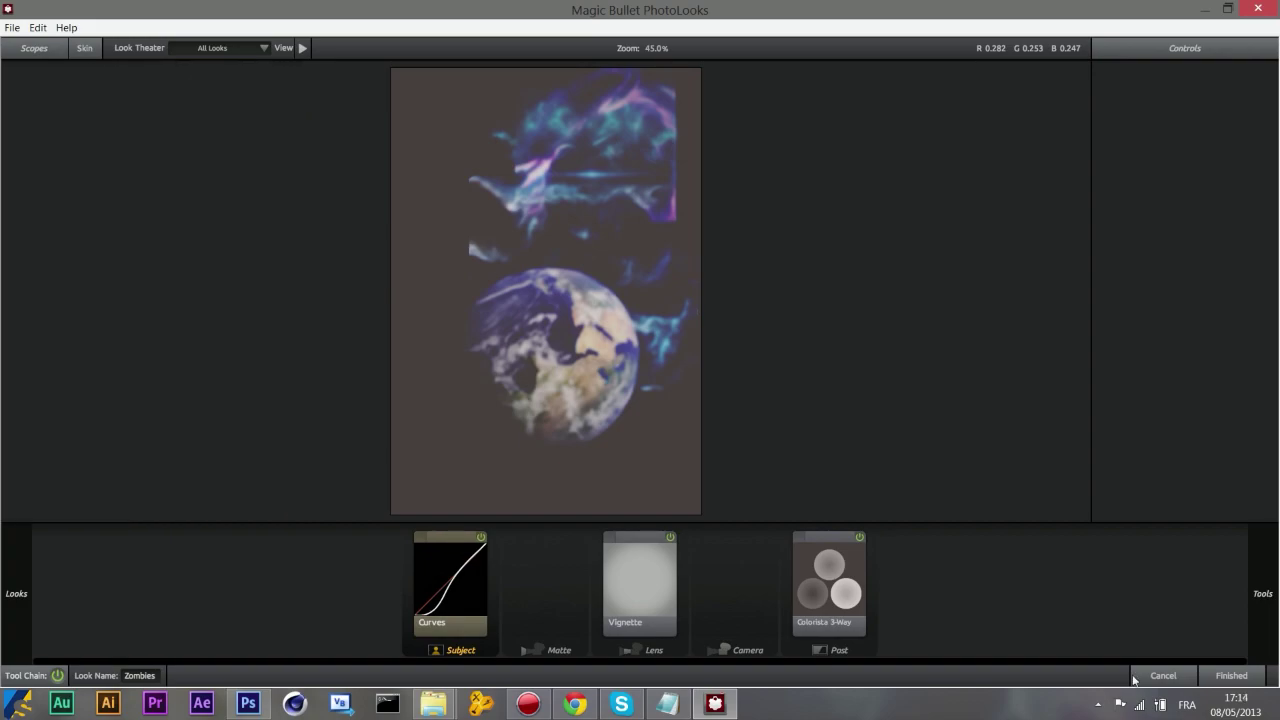
left_click(1210, 676)
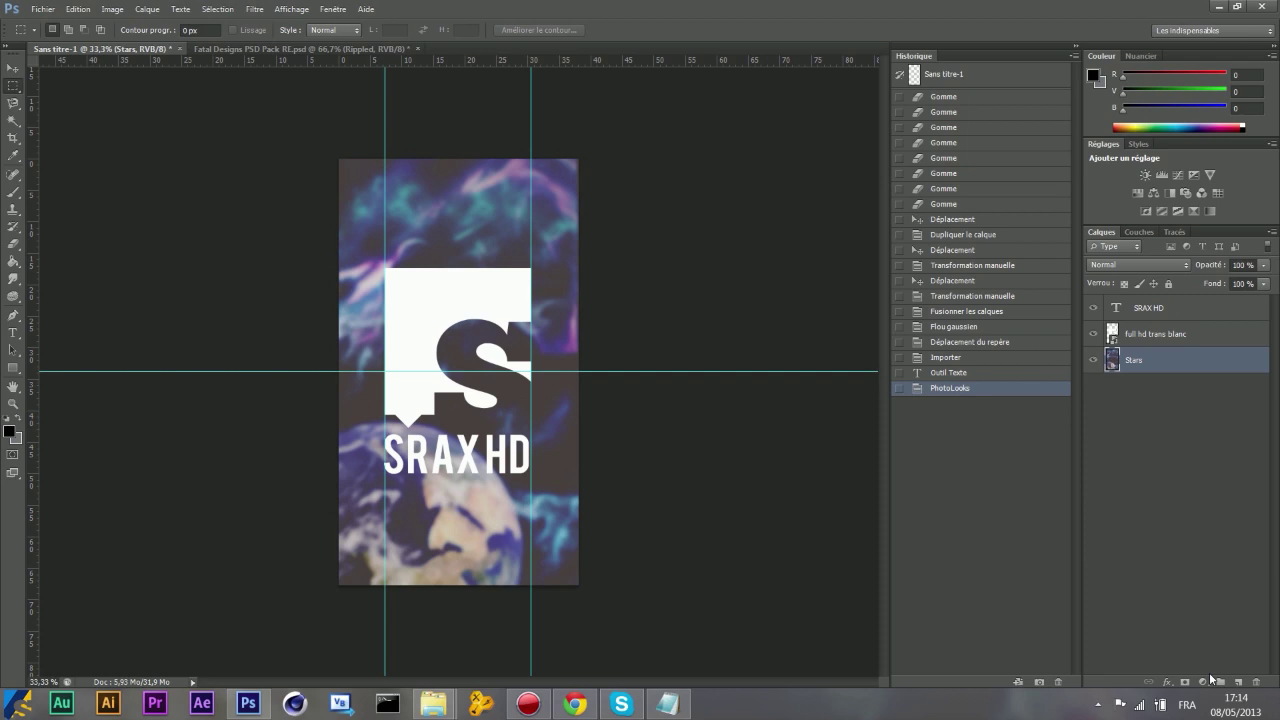
Undo the first grade and reapply PhotoLooks to Stars with Colorista 3-Way strength at 73%.
key("ctrl+z")
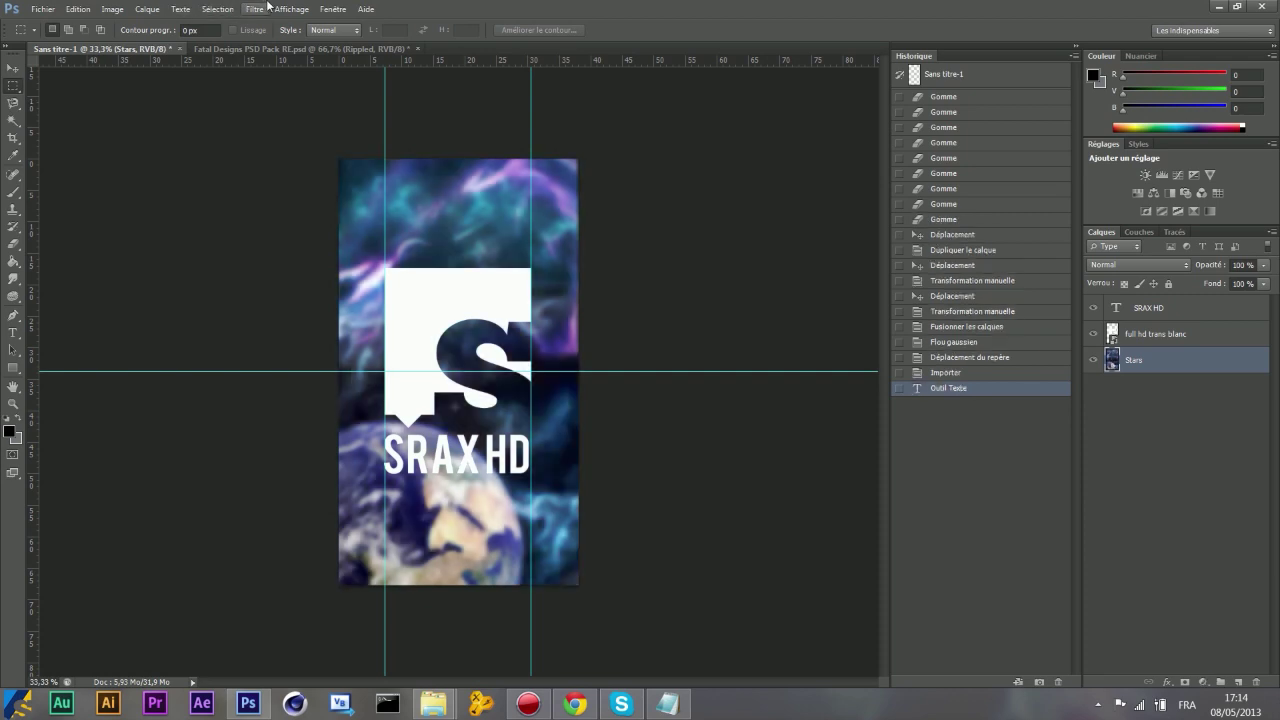
left_click(254, 9)
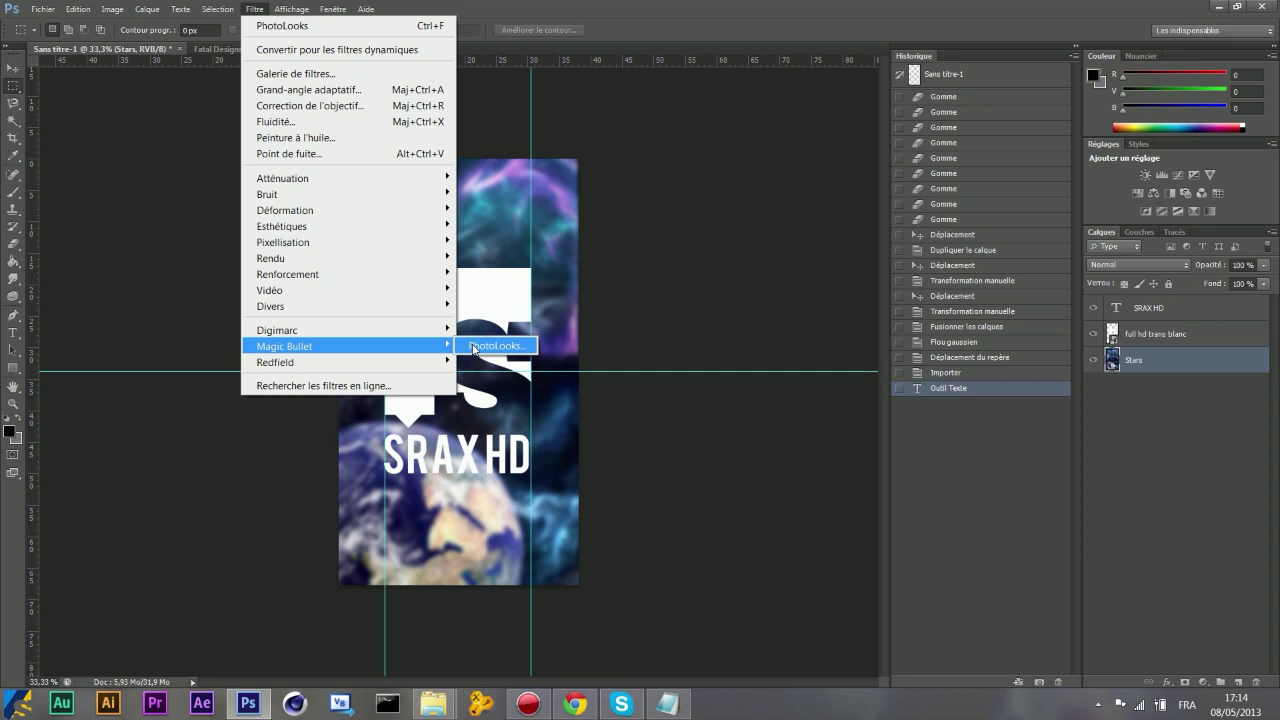
left_click(471, 345)
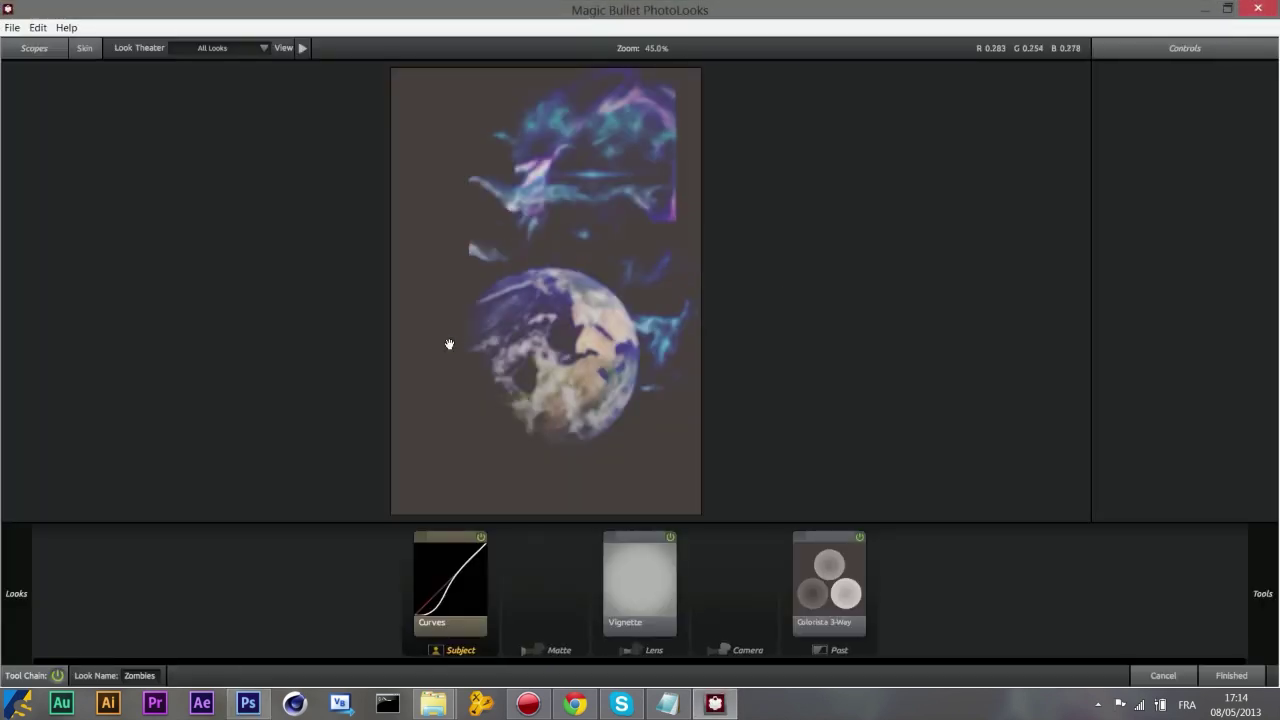
left_click(827, 566)
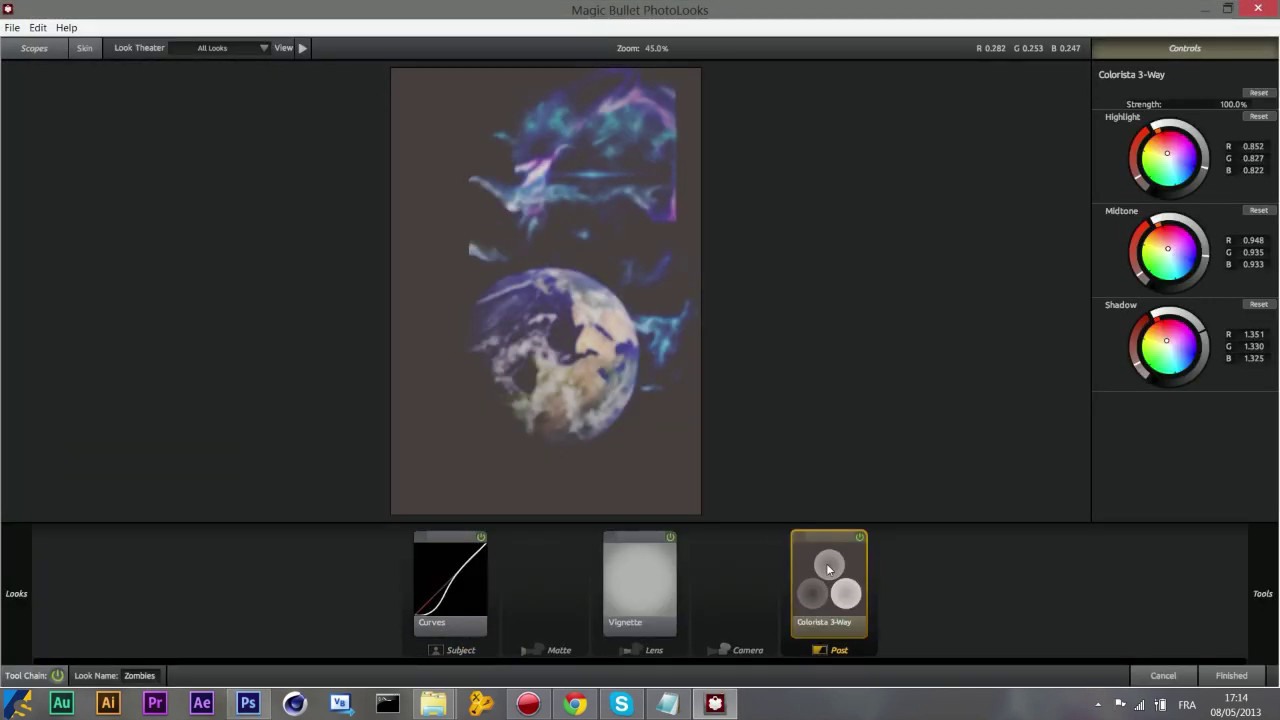
left_click_drag(1230, 104, 1195, 104)
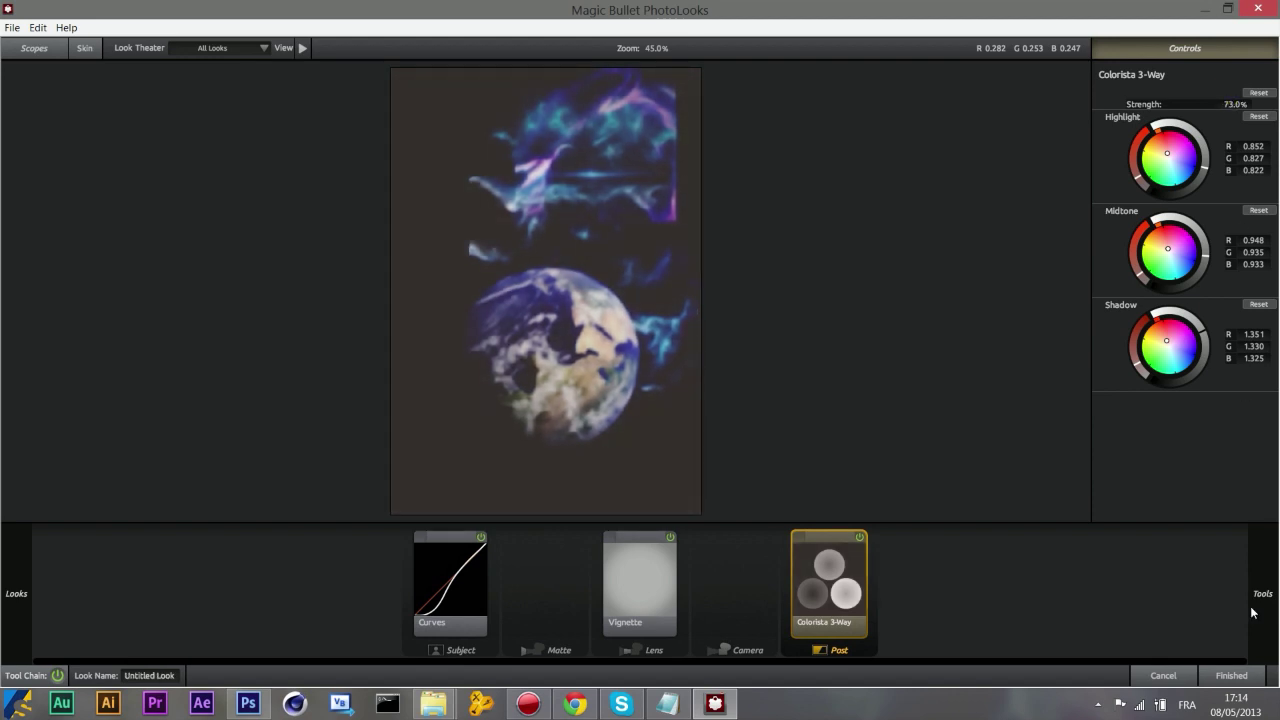
left_click(1243, 670)
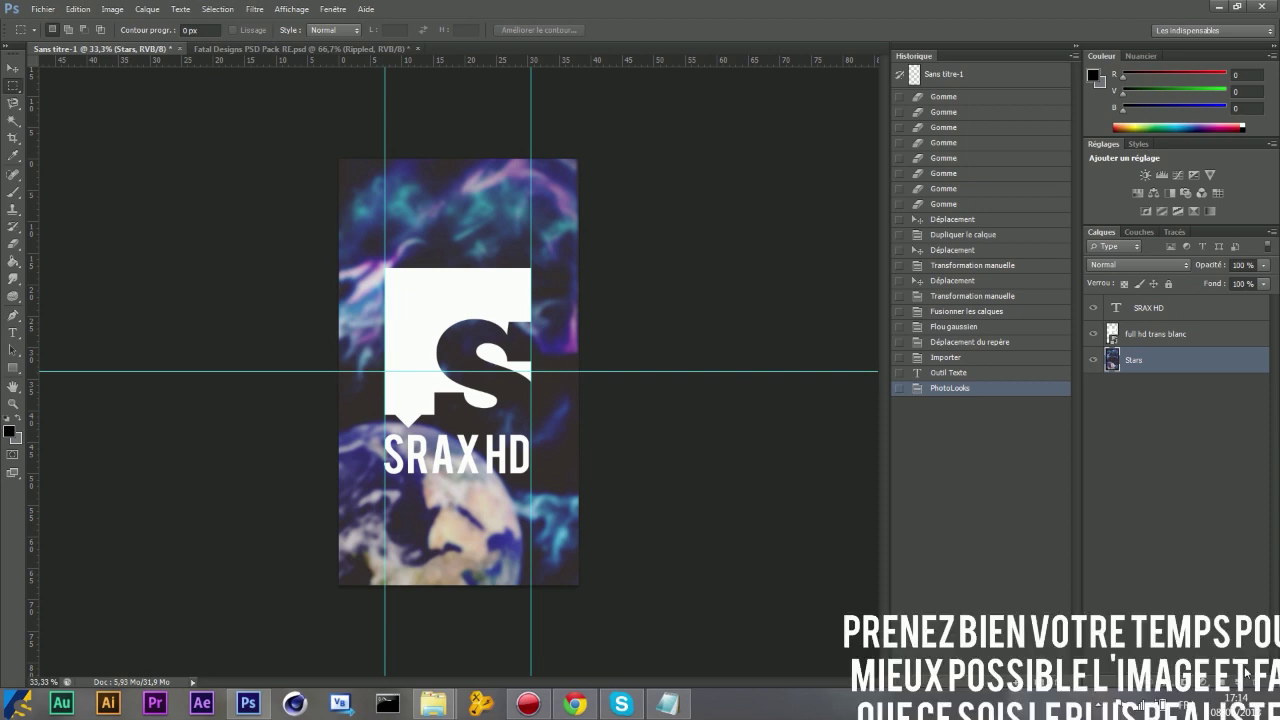
left_click(1237, 705)
left_click(1277, 705)
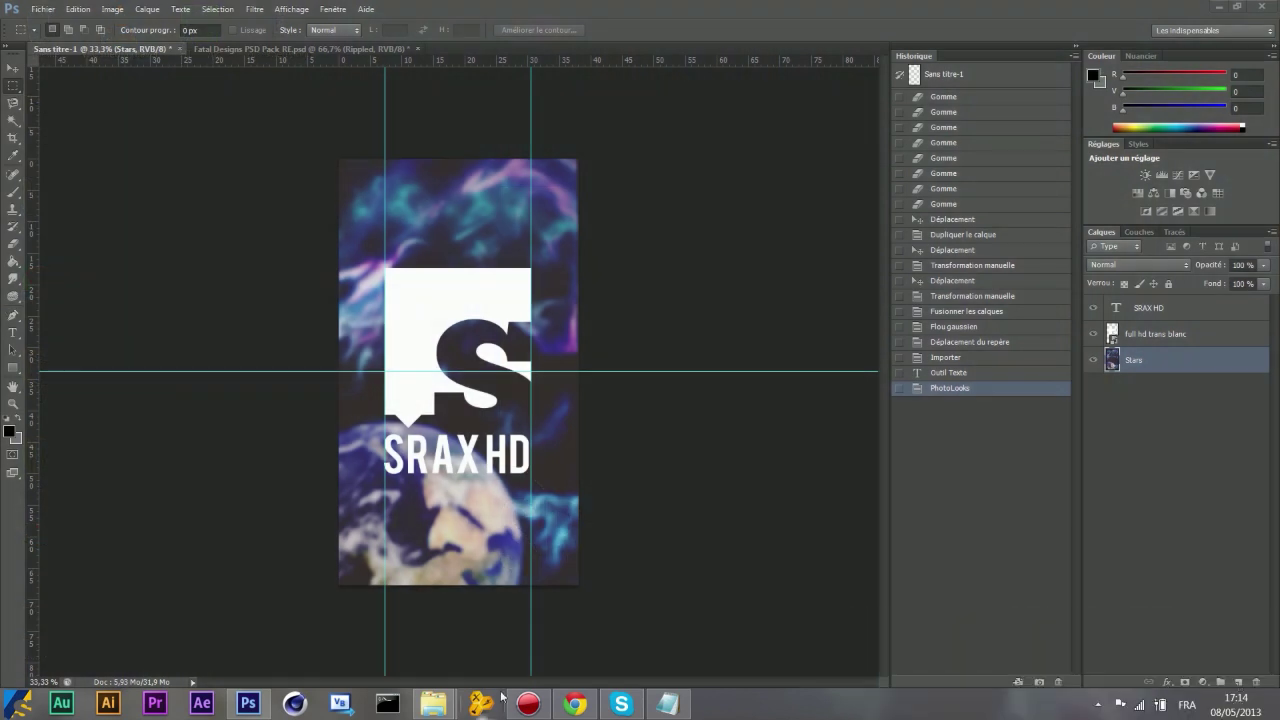
left_click(528, 703)
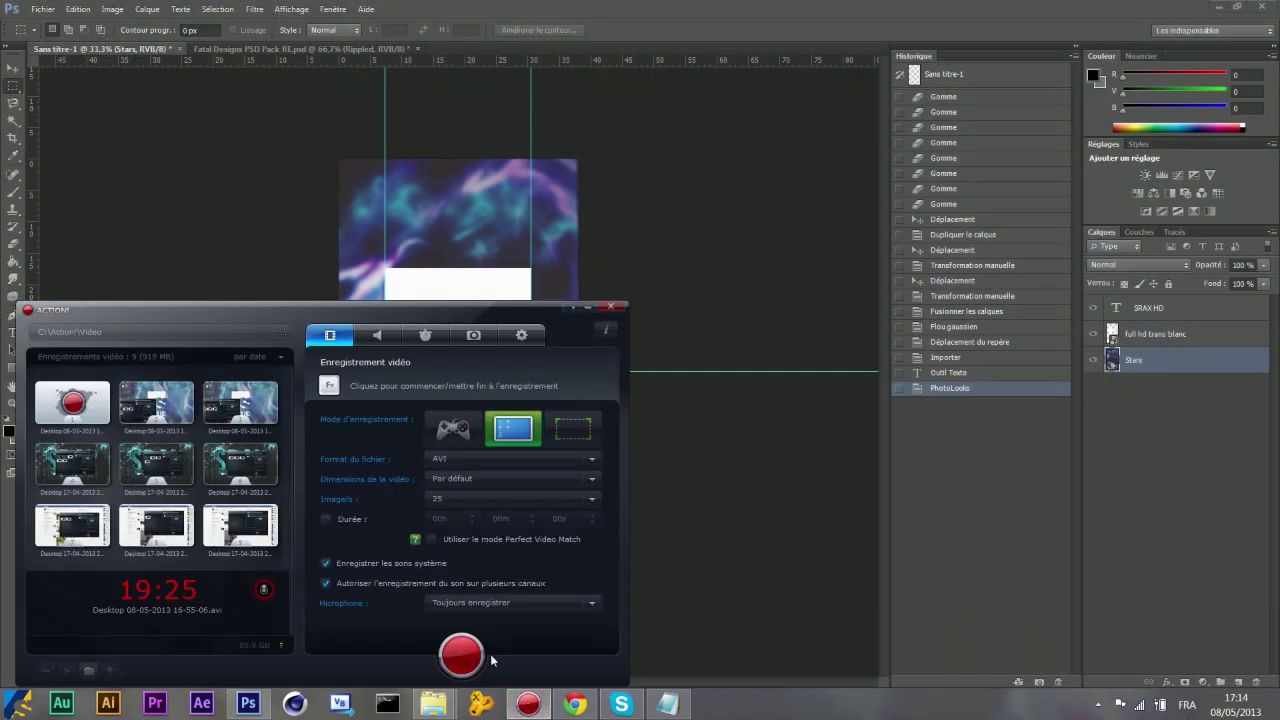
Open the SraX HD channel via Ma chaîne on YouTube in Chrome, then bring up Action!
left_click(575, 703)
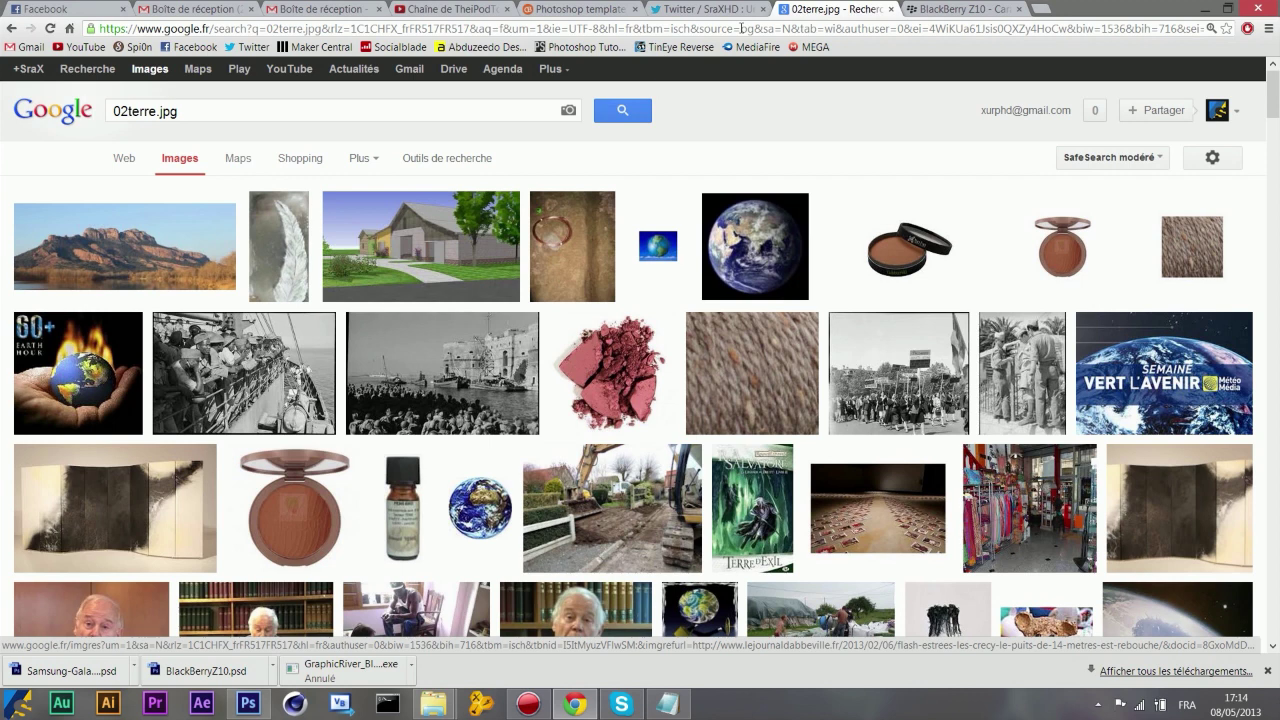
left_click(455, 9)
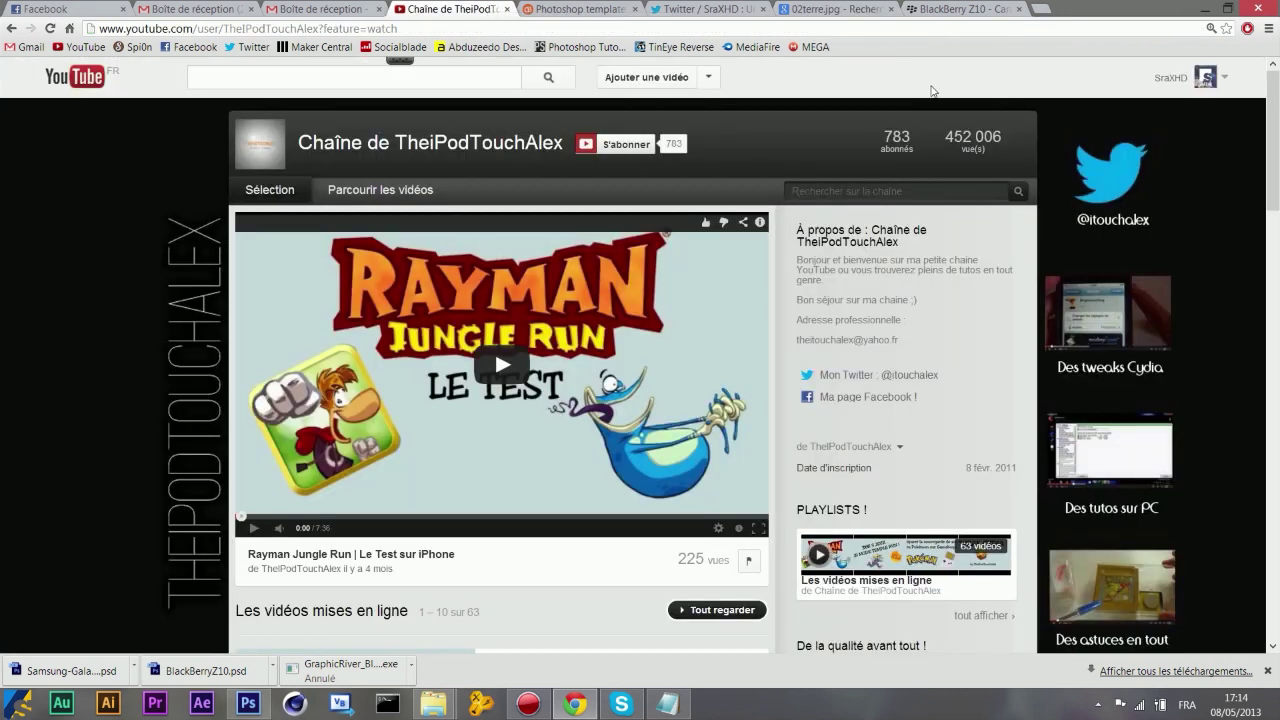
left_click(1198, 82)
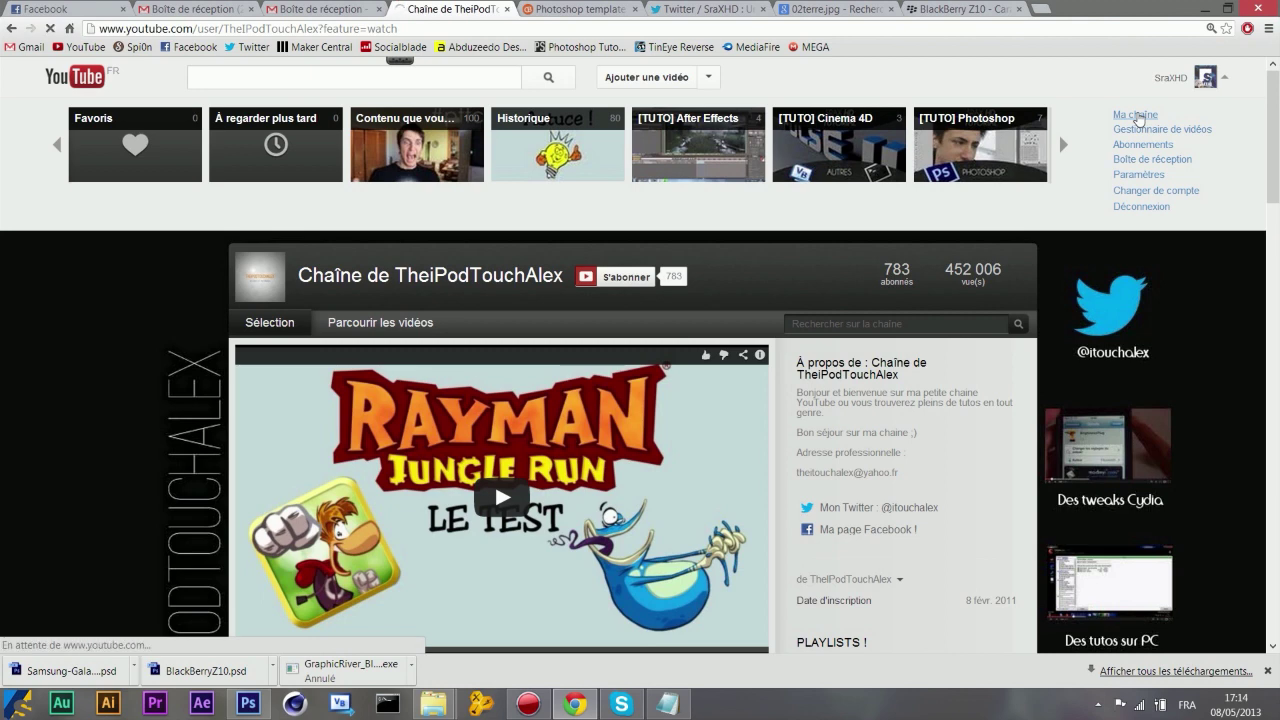
left_click(1136, 116)
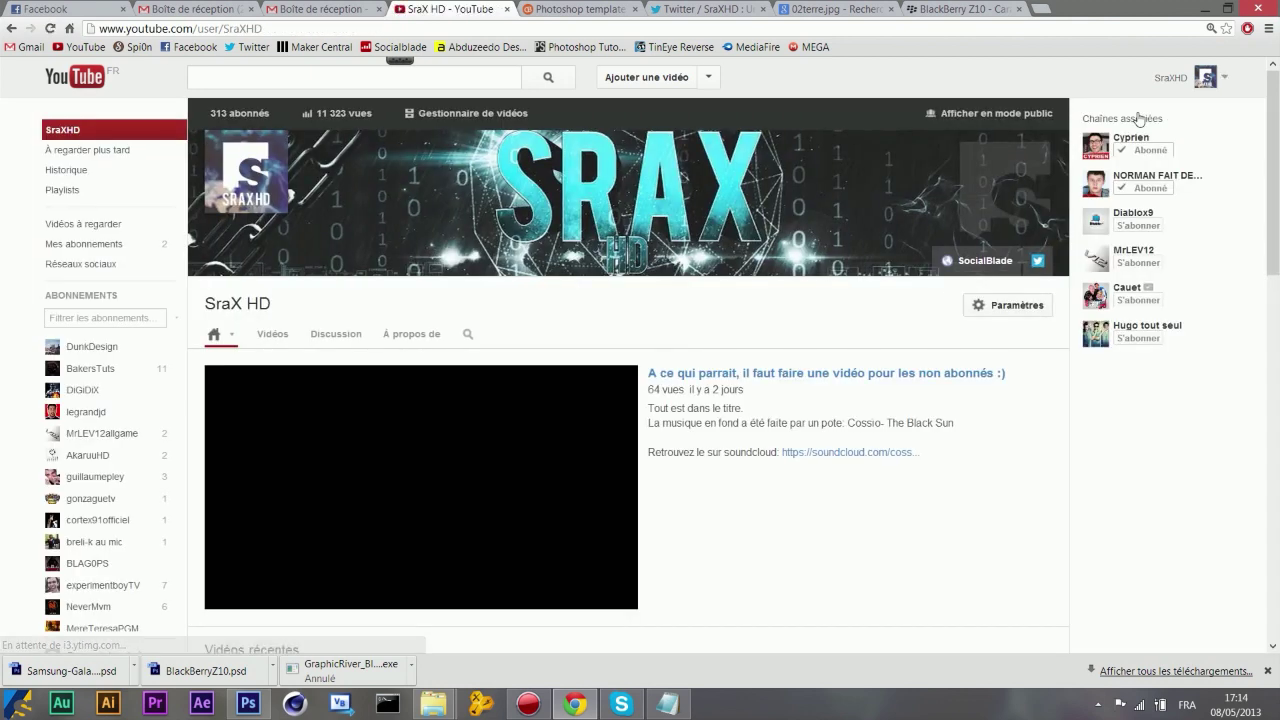
mouse_move(1275, 172)
left_mouse_down()
mouse_move(1275, 352)
mouse_move(1277, 193)
left_mouse_up()
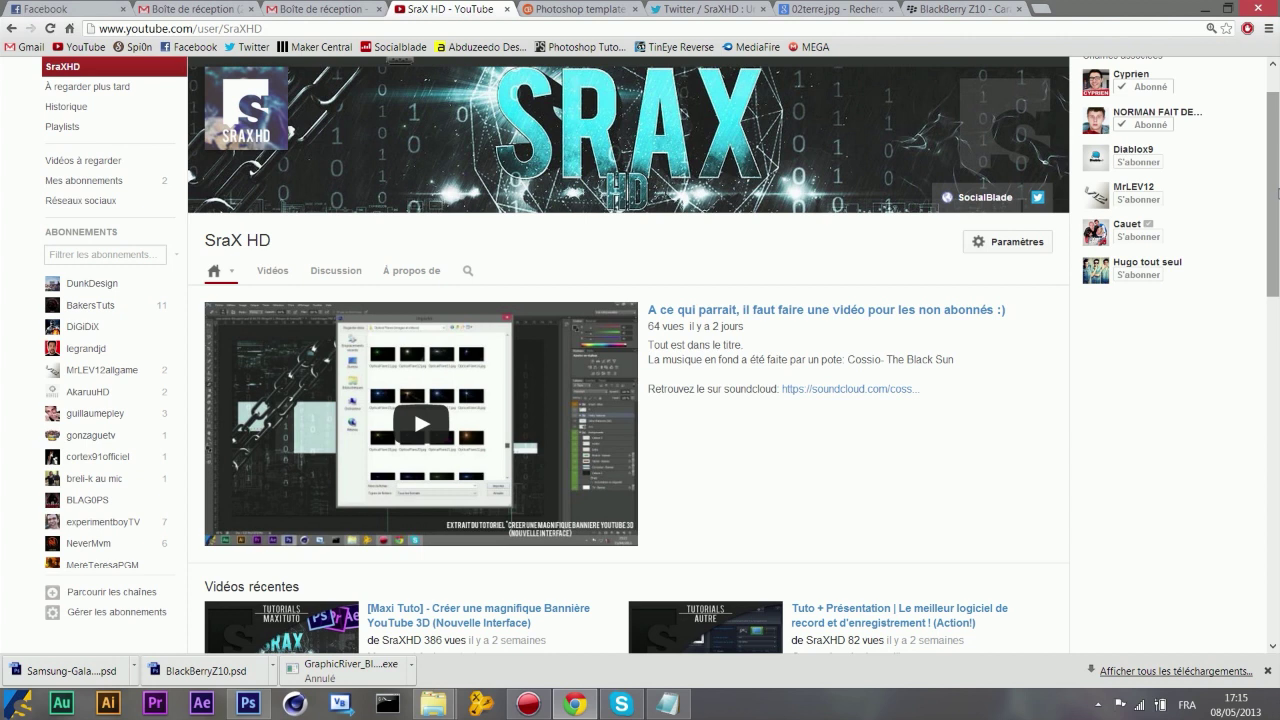
left_click(528, 714)
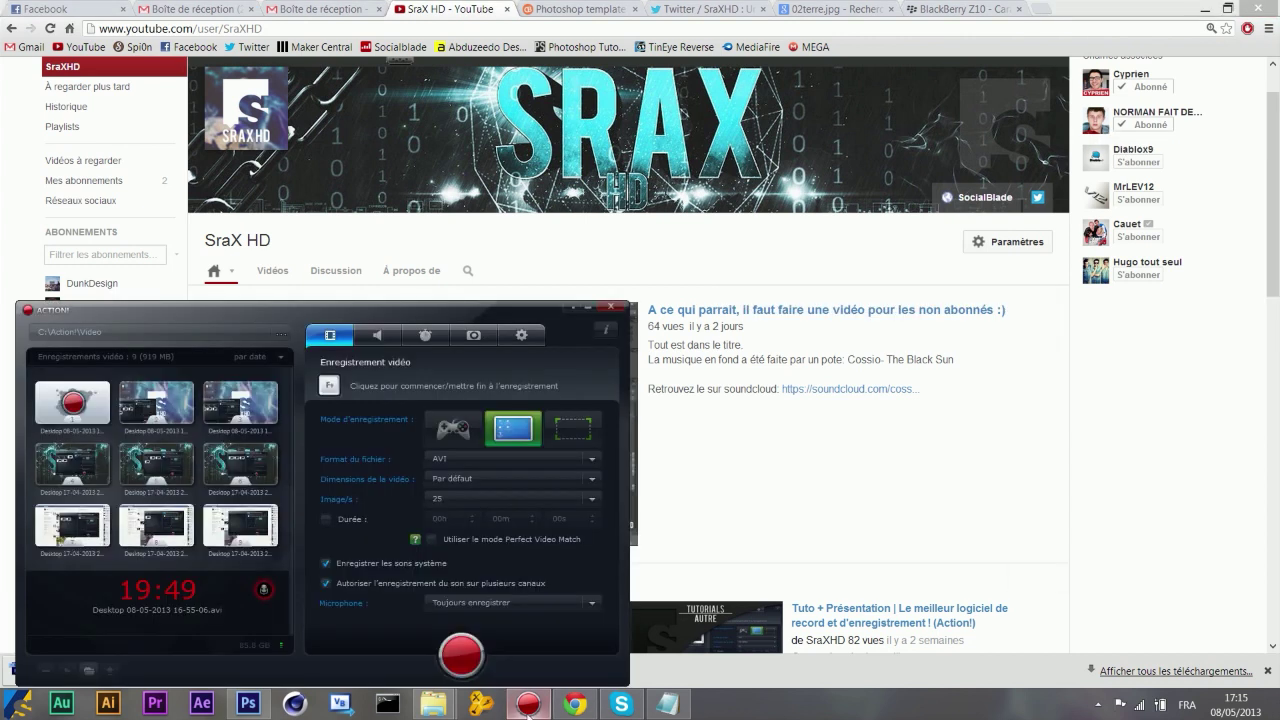